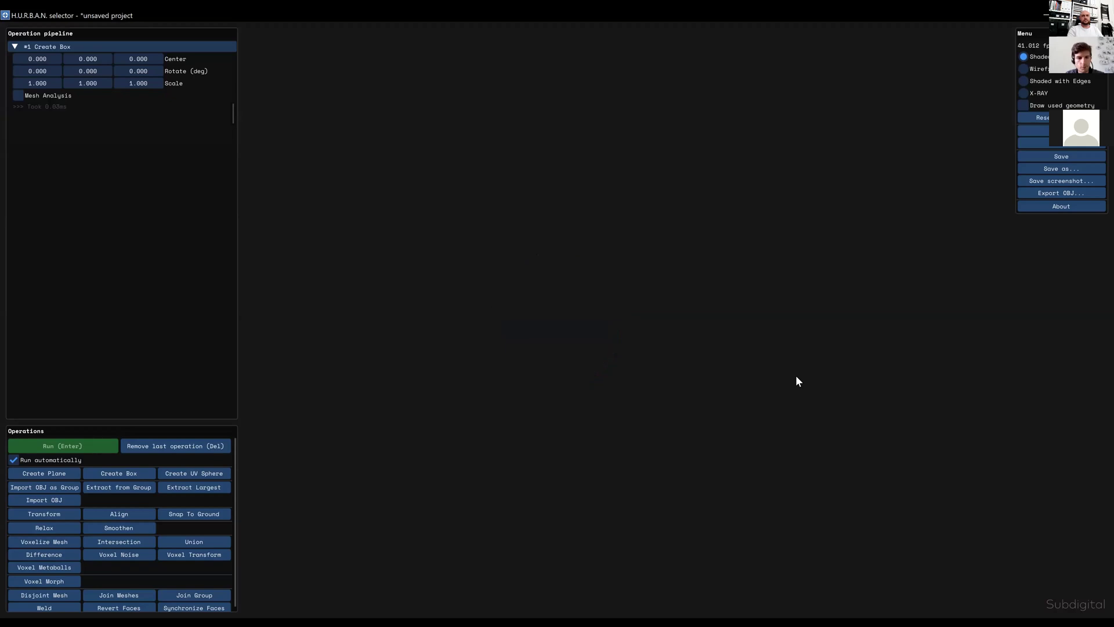
# - Examine the box from several angles and distances
pyautogui.scroll(-5, 615, 357)
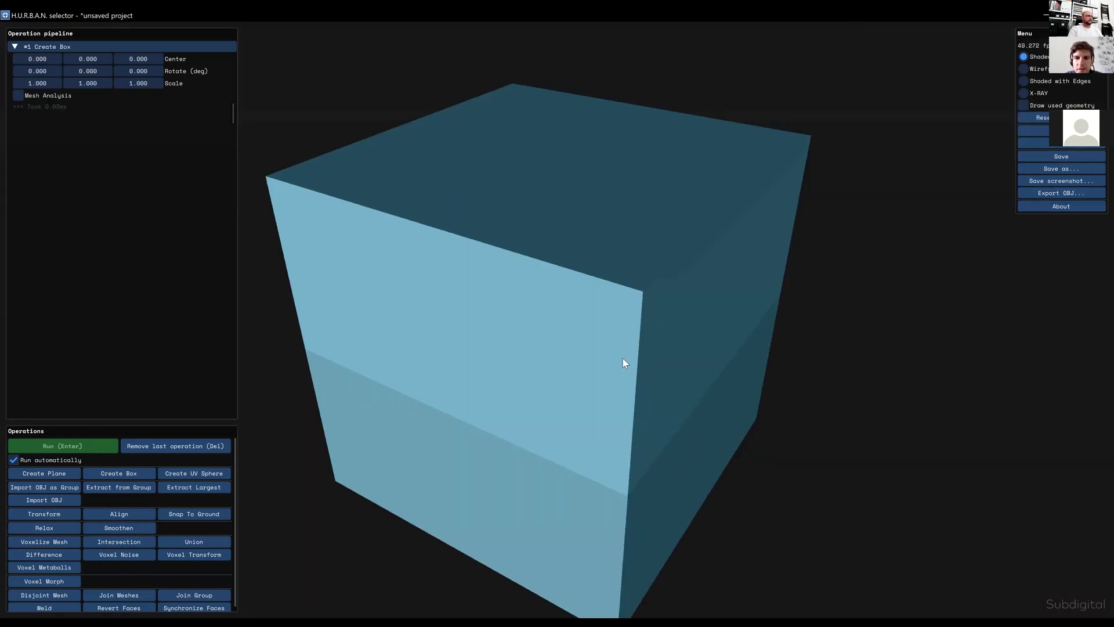
pyautogui.scroll(-3, 591, 338)
pyautogui.moveTo(474, 365); pyautogui.dragTo(669, 370)
pyautogui.scroll(-2, 668, 368)
pyautogui.scroll(-2, 522, 352)
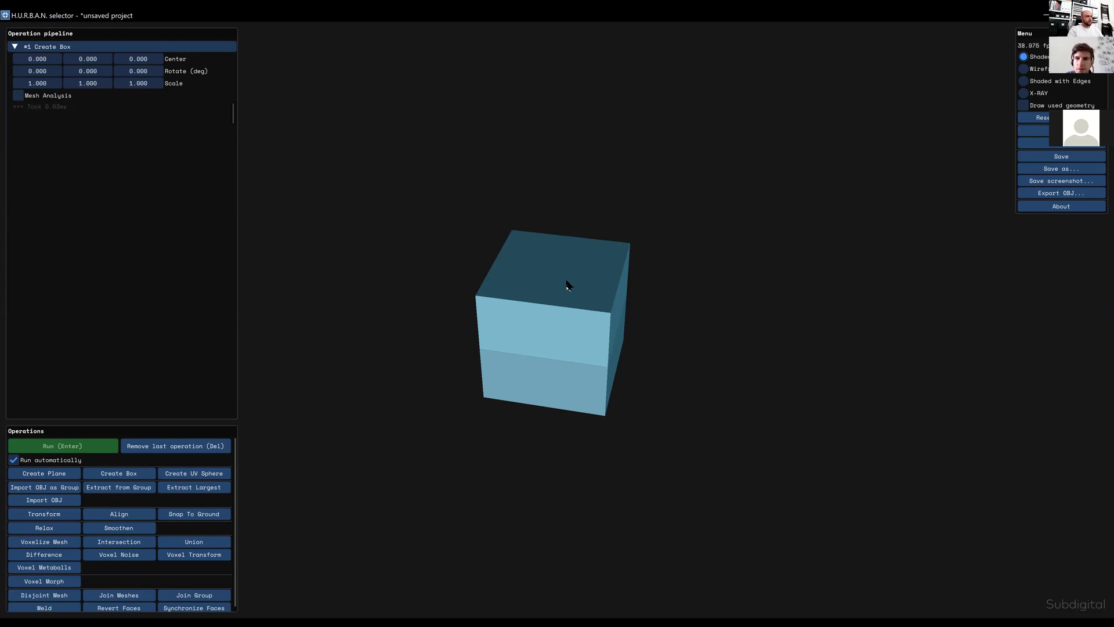
pyautogui.moveTo(749, 326); pyautogui.dragTo(749, 316)
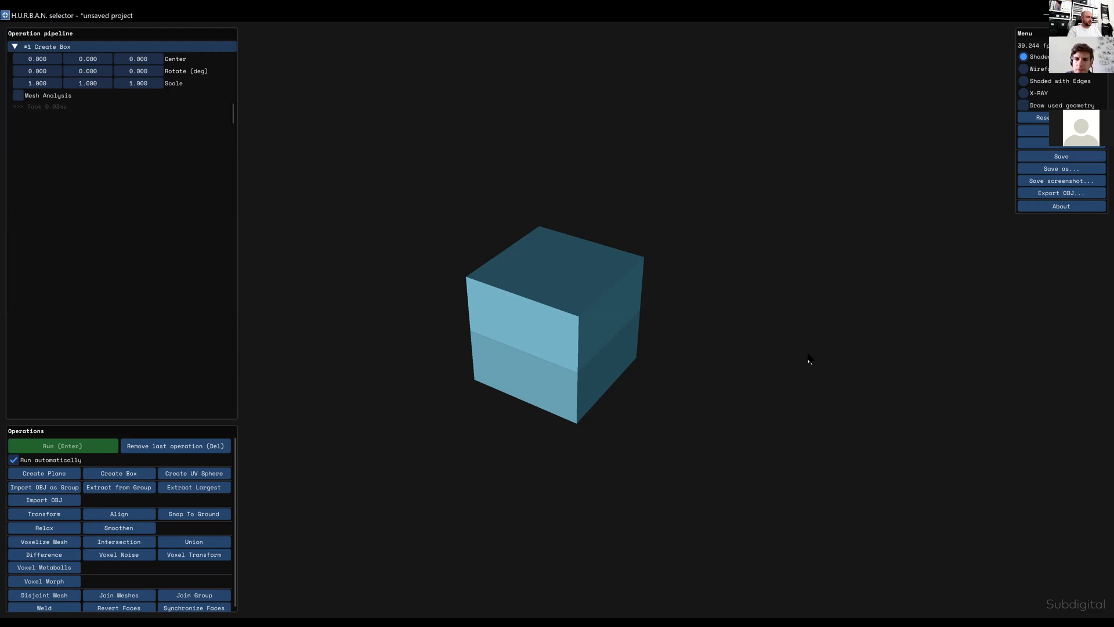
pyautogui.moveTo(808, 363); pyautogui.dragTo(796, 351)
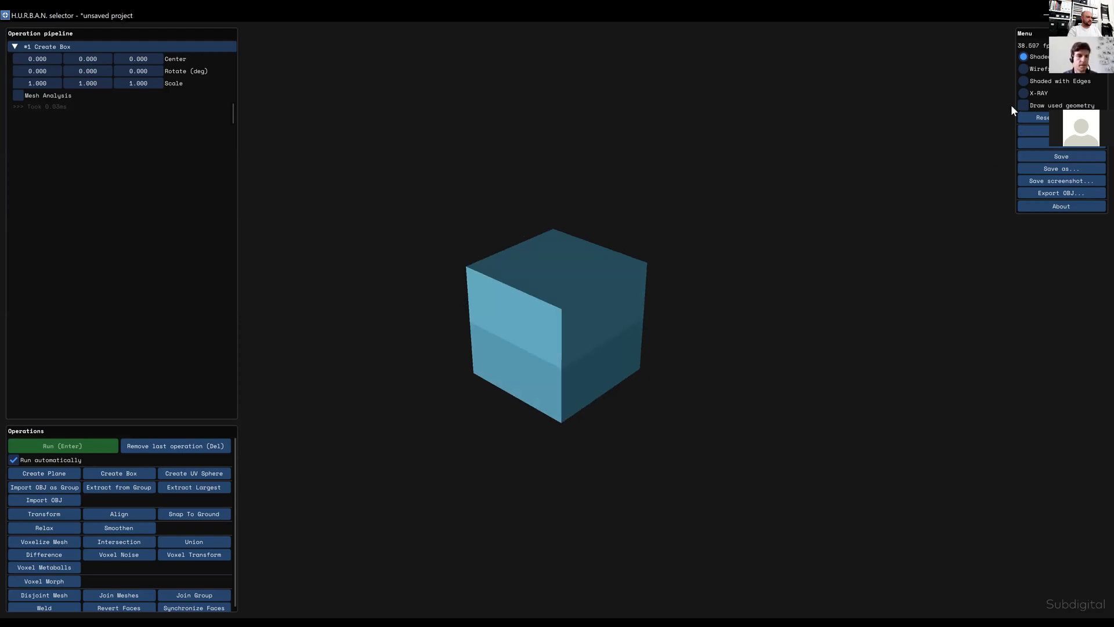
pyautogui.moveTo(889, 238); pyautogui.dragTo(711, 294)
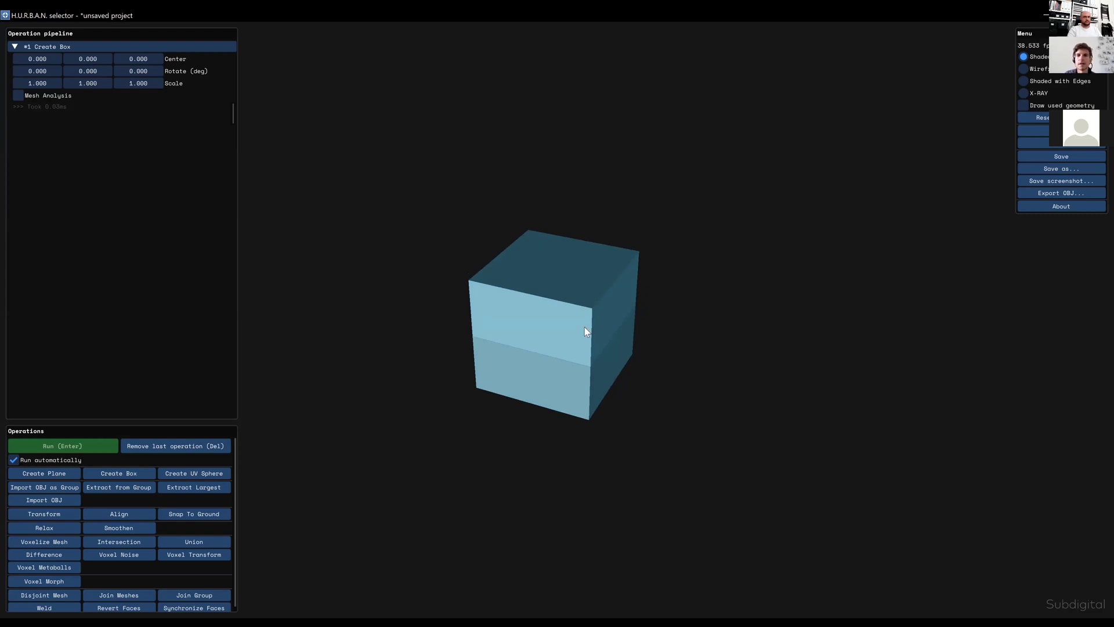
pyautogui.scroll(-3, 584, 328)
pyautogui.moveTo(580, 339)
pyautogui.mouseDown()
pyautogui.moveTo(567, 365)
pyautogui.moveTo(573, 344)
pyautogui.mouseUp()
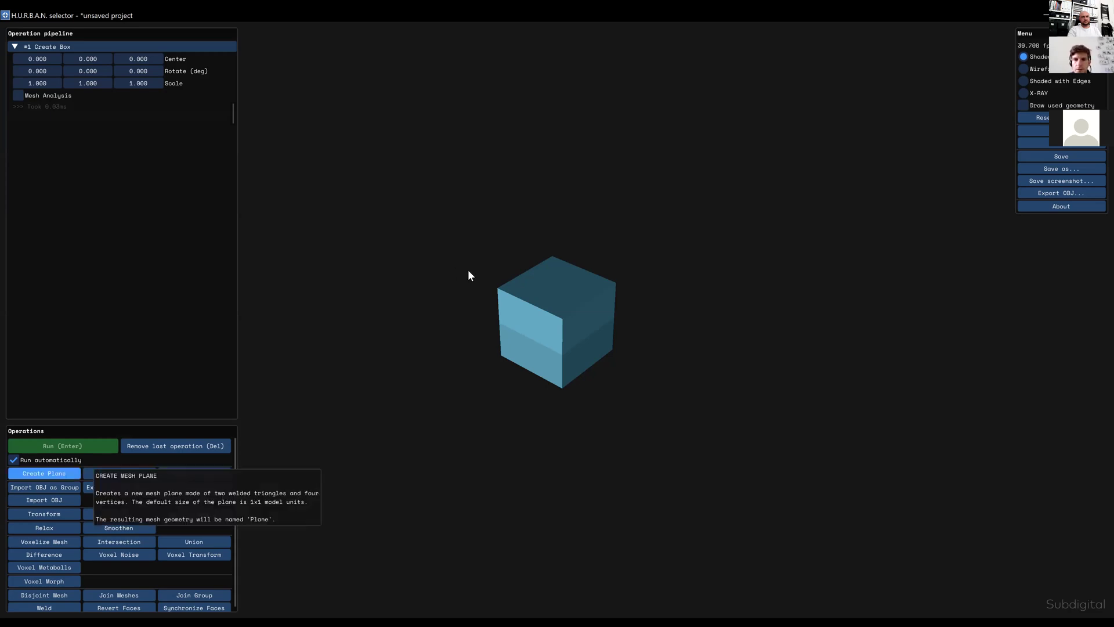
pyautogui.moveTo(561, 361); pyautogui.dragTo(625, 410)
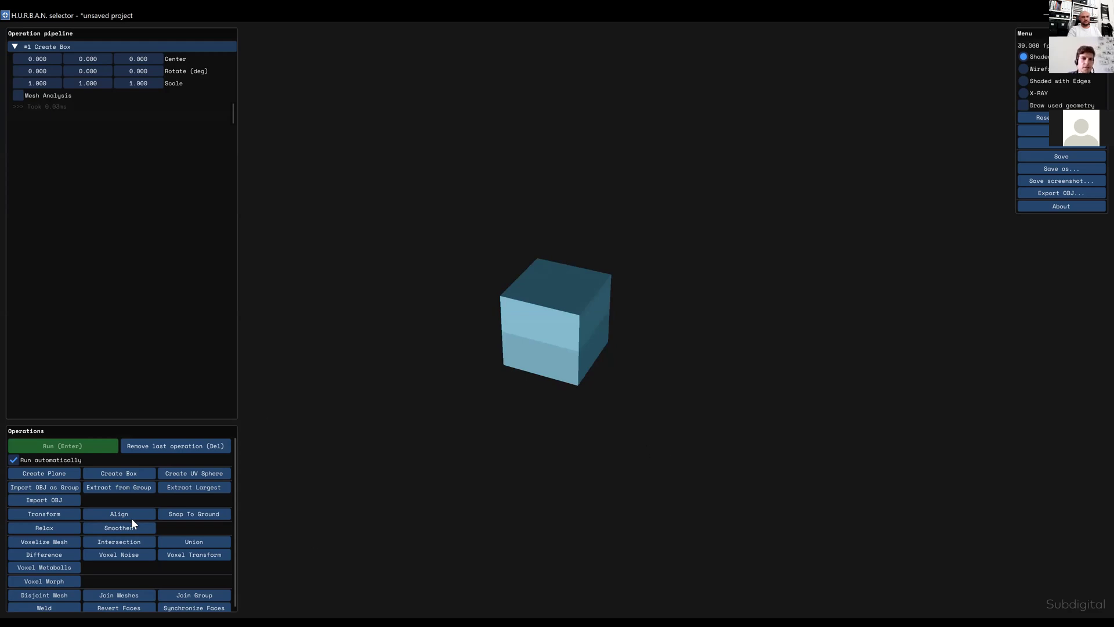
# - Turn off automatic running and replace the existing box operation with a new Create Box operation
pyautogui.click(51, 463)
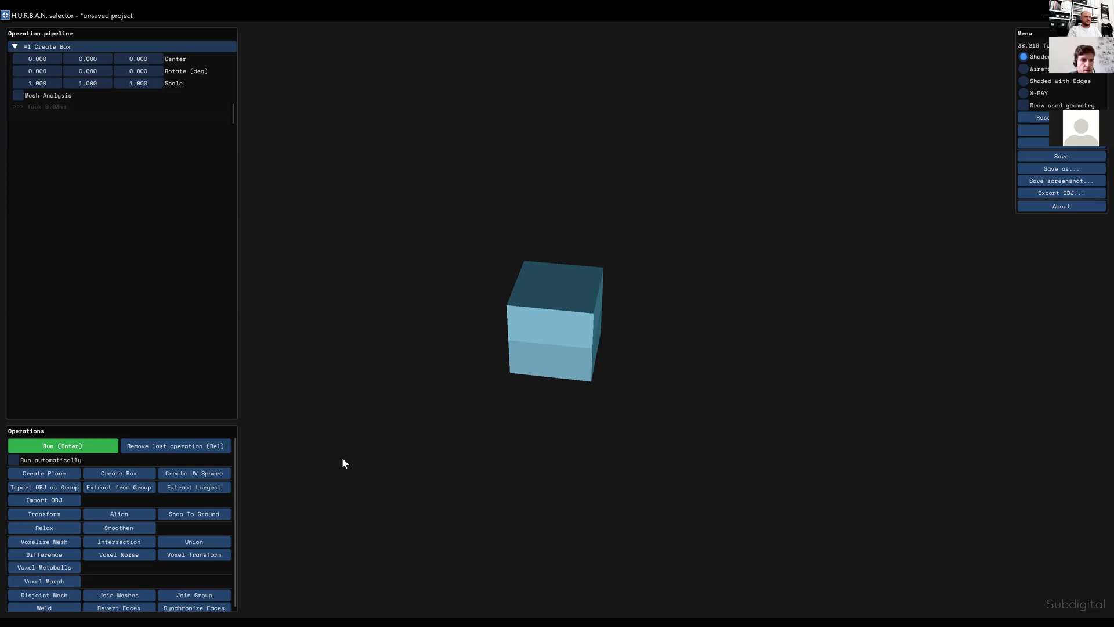
pyautogui.click(205, 446)
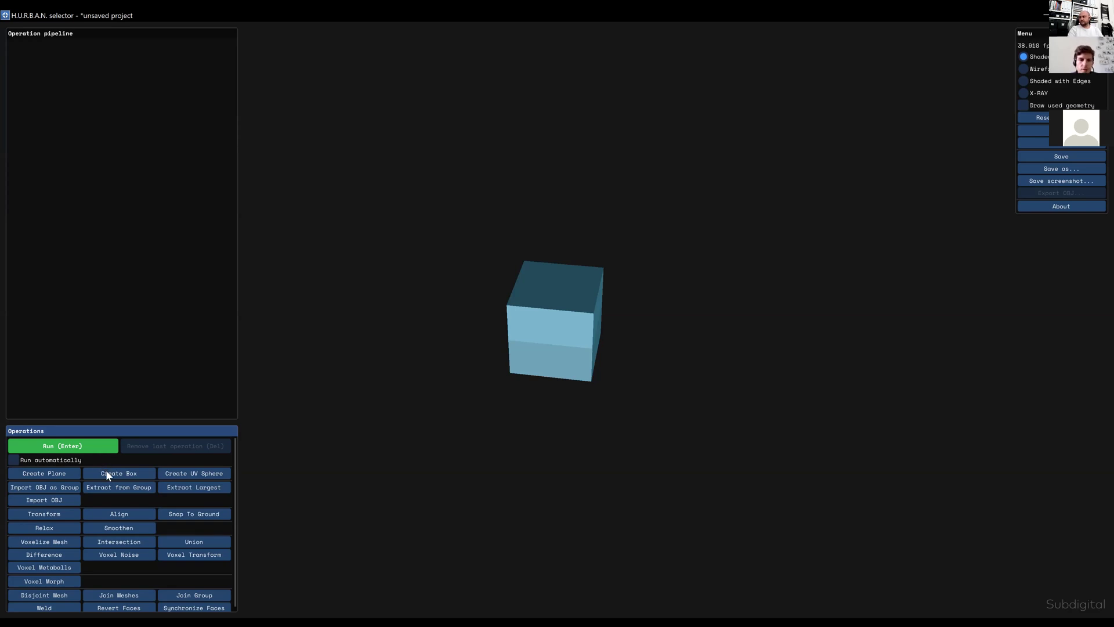
pyautogui.click(107, 471)
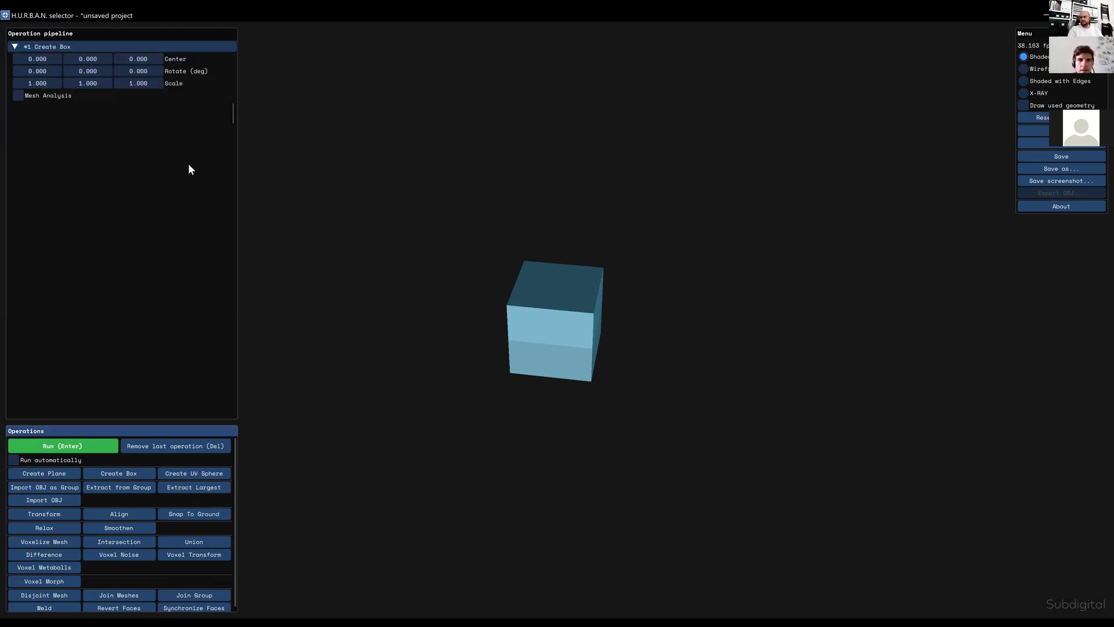
# - Turn on automatic running and add a Transform operation that moves the box 1.450 units in Z
pyautogui.click(38, 461)
pyautogui.click(46, 514)
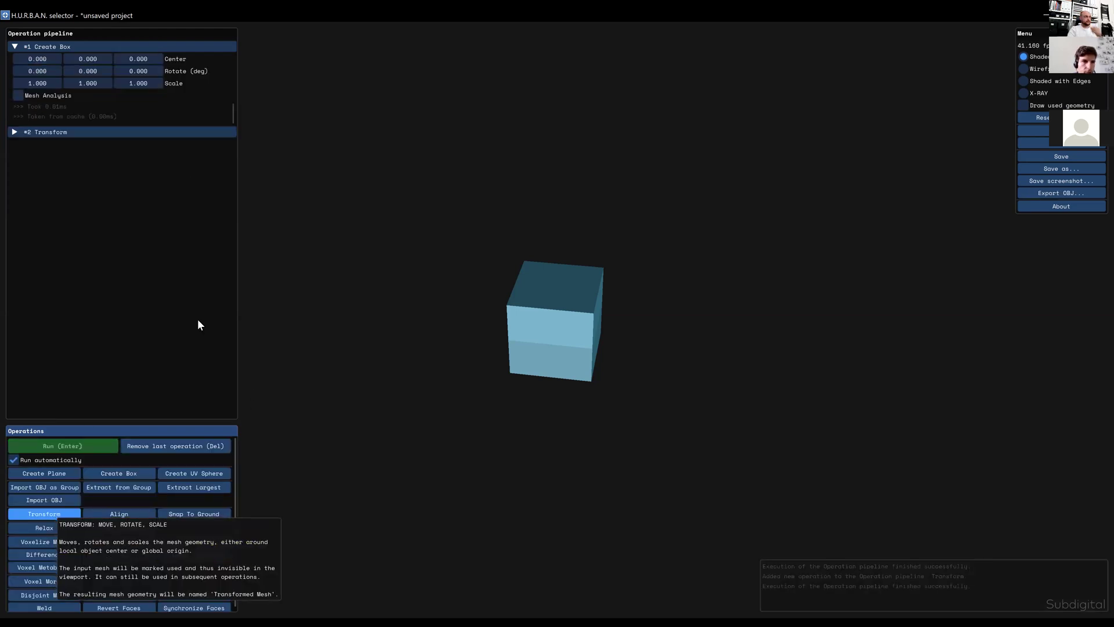
pyautogui.click(34, 131)
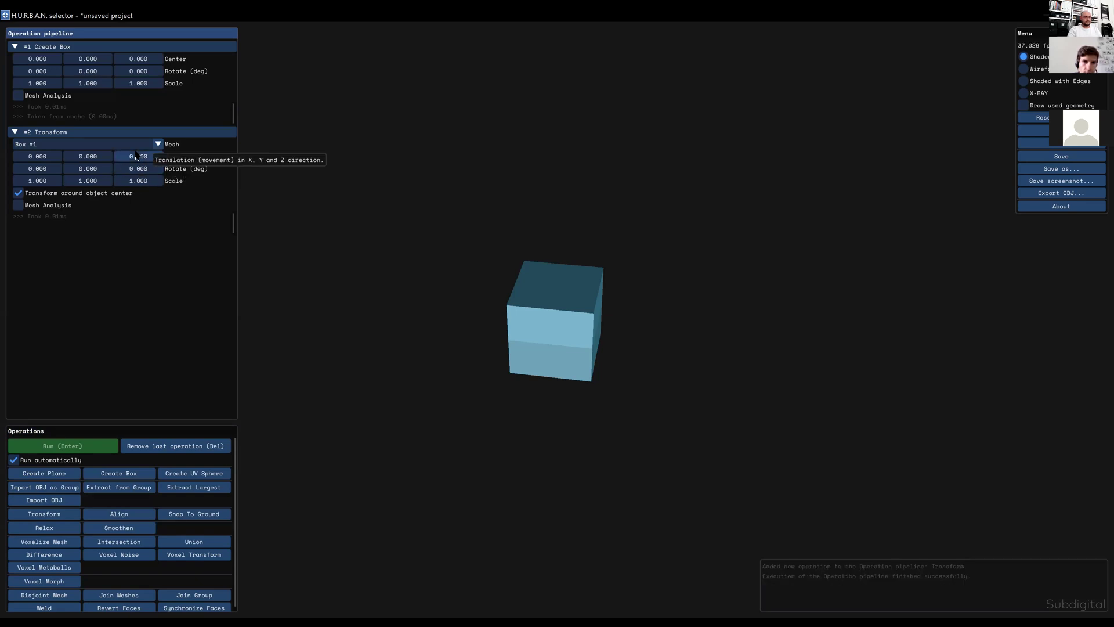
pyautogui.moveTo(135, 152); pyautogui.dragTo(152, 156)
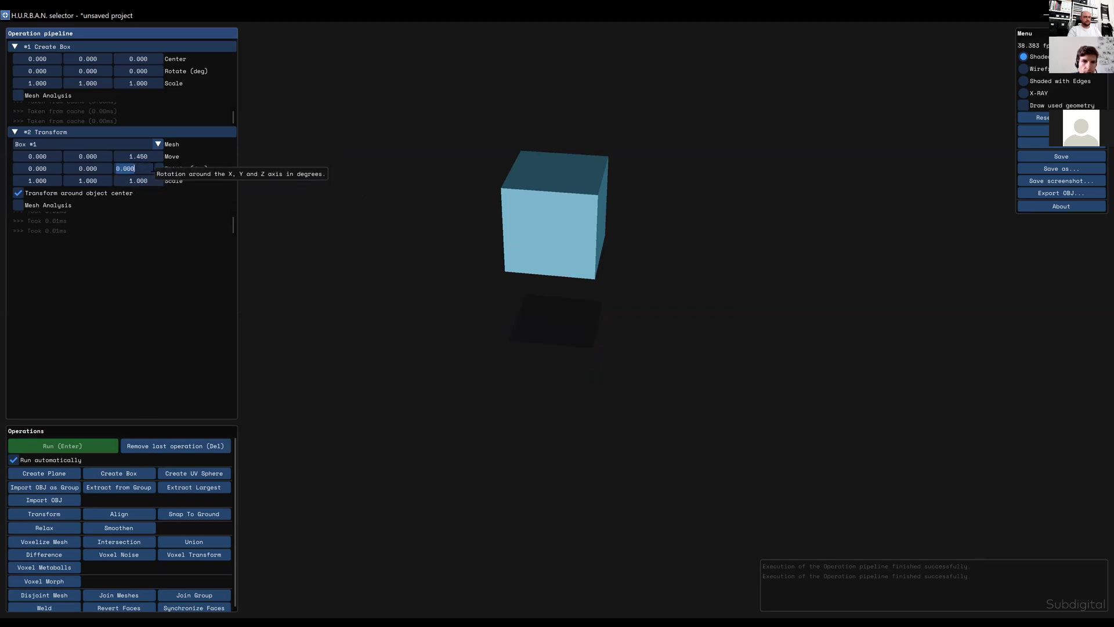
# - In the Transform operation, rotate the box 43.280 degrees about Z and set its Y scale to 2.920
pyautogui.moveTo(132, 169); pyautogui.dragTo(748, 208)
pyautogui.moveTo(162, 171); pyautogui.dragTo(391, 189)
pyautogui.moveTo(142, 172); pyautogui.dragTo(682, 162)
pyautogui.moveTo(89, 180); pyautogui.dragTo(371, 283)
pyautogui.moveTo(492, 297); pyautogui.dragTo(466, 316)
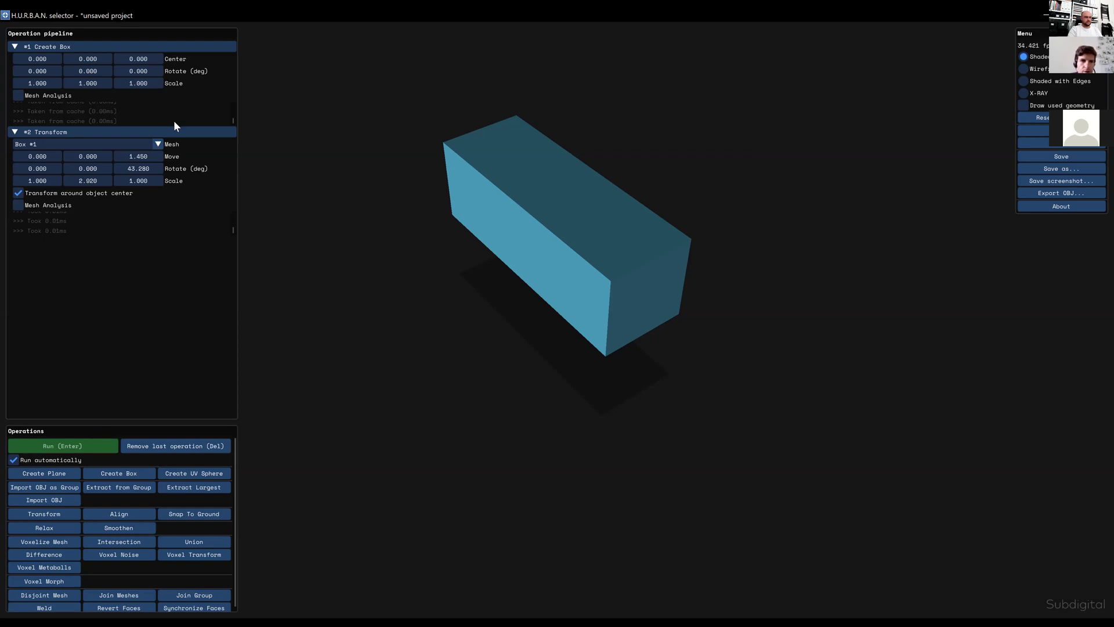
# - Set the X center of the Create Box operation to 1.230 and choose Box #1 as the Transform's input mesh
pyautogui.moveTo(373, 224); pyautogui.dragTo(343, 186)
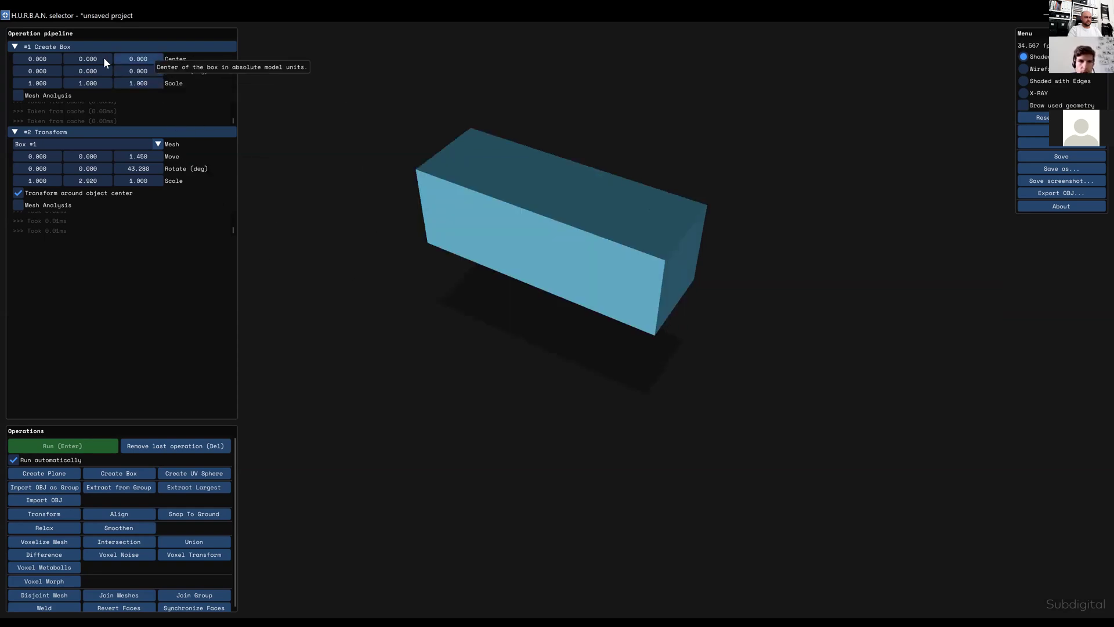
pyautogui.moveTo(32, 55); pyautogui.dragTo(123, 68)
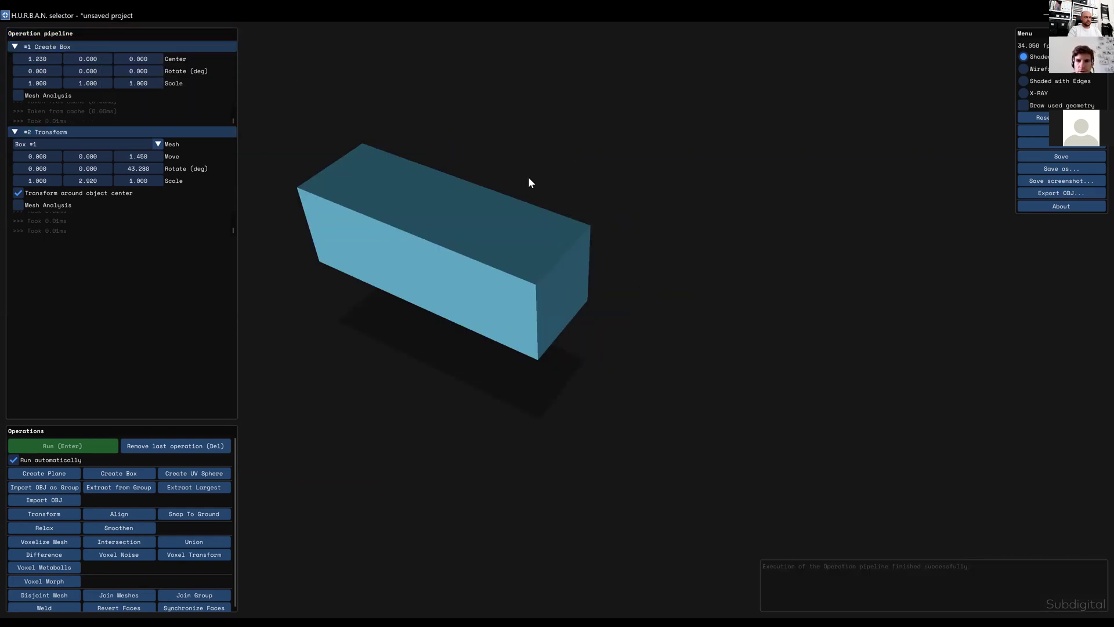
pyautogui.click(94, 224)
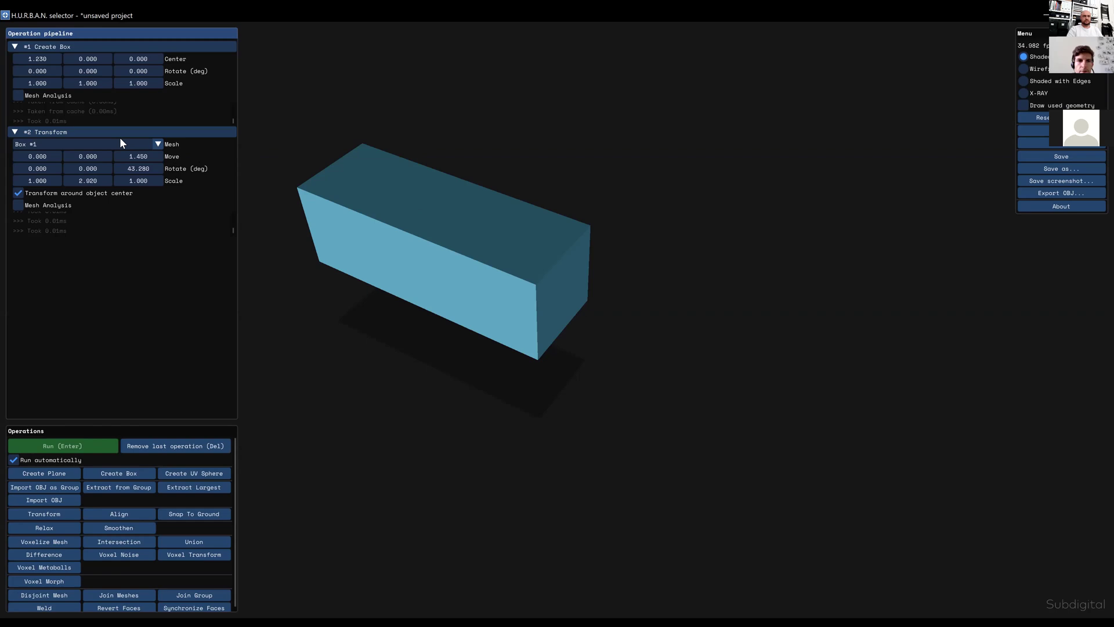
pyautogui.click(150, 145)
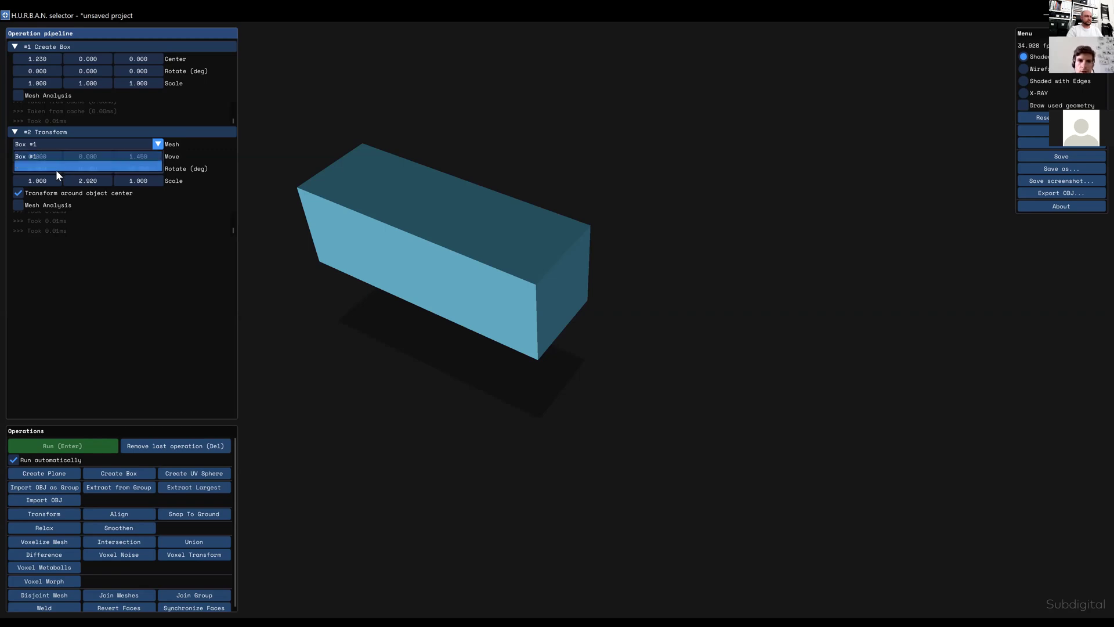
pyautogui.click(17, 156)
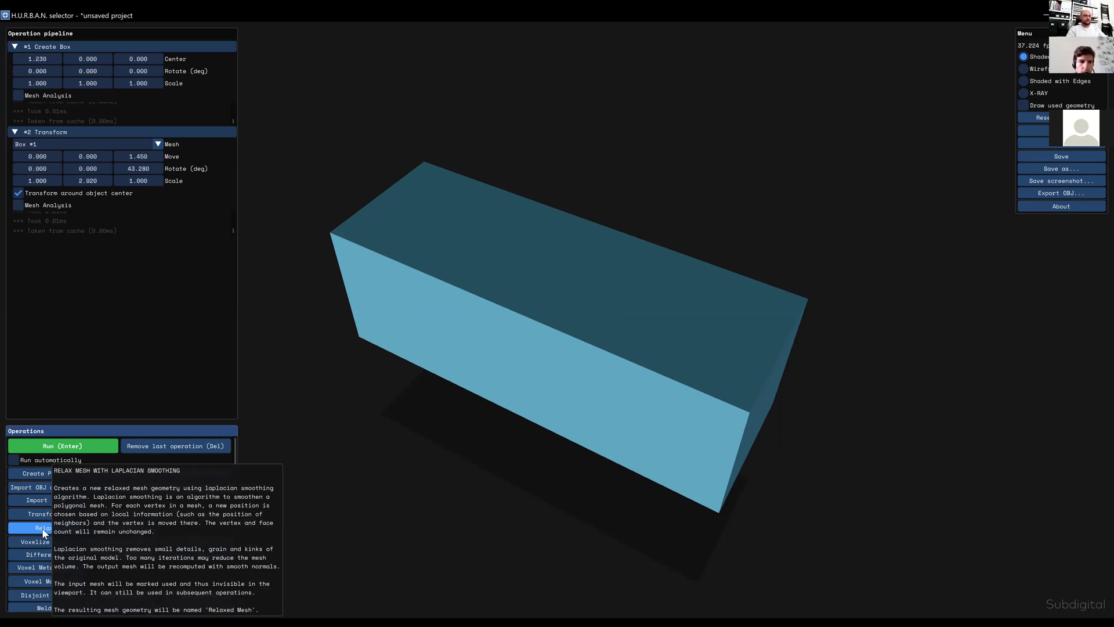
# - Add a Relax operation with one iteration on the transformed mesh and run the pipeline
pyautogui.click(57, 528)
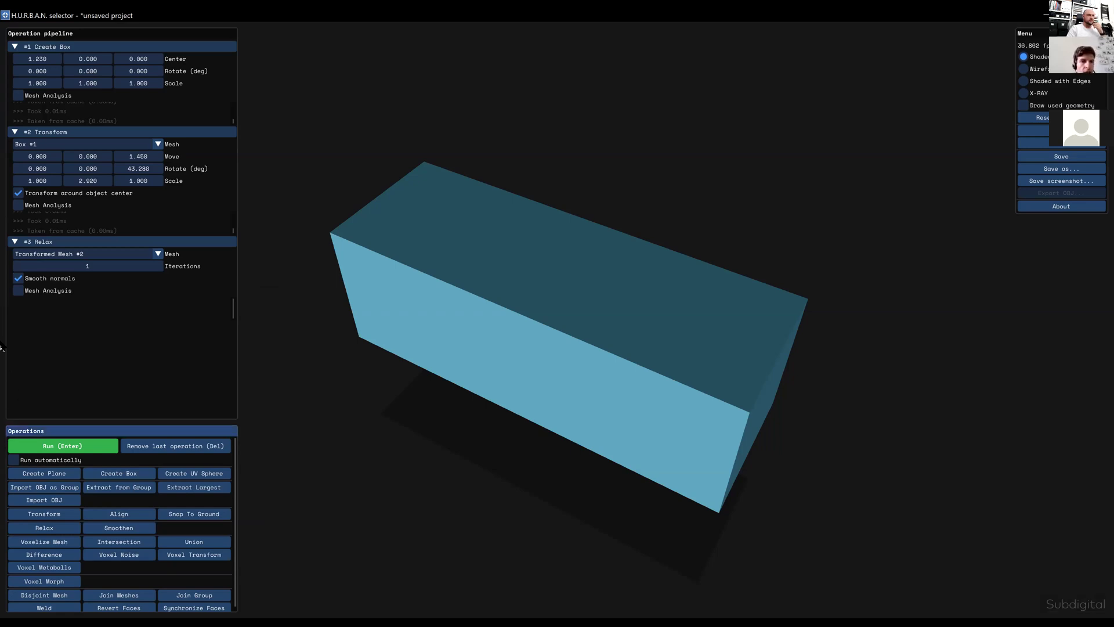
pyautogui.moveTo(381, 412); pyautogui.dragTo(371, 442)
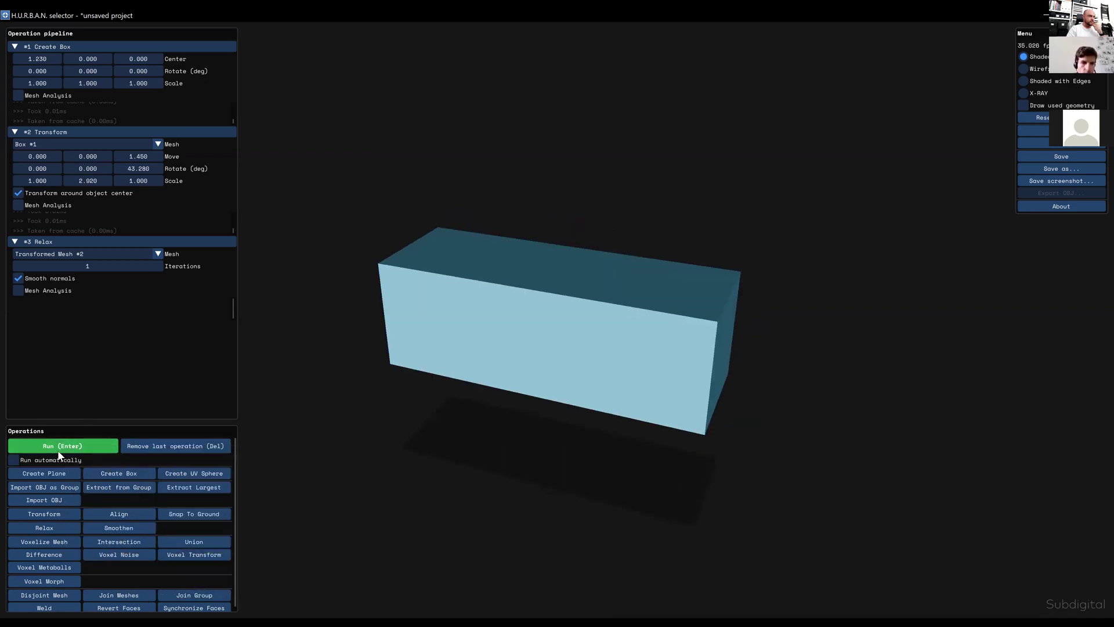
pyautogui.click(77, 447)
pyautogui.moveTo(349, 387); pyautogui.dragTo(396, 395)
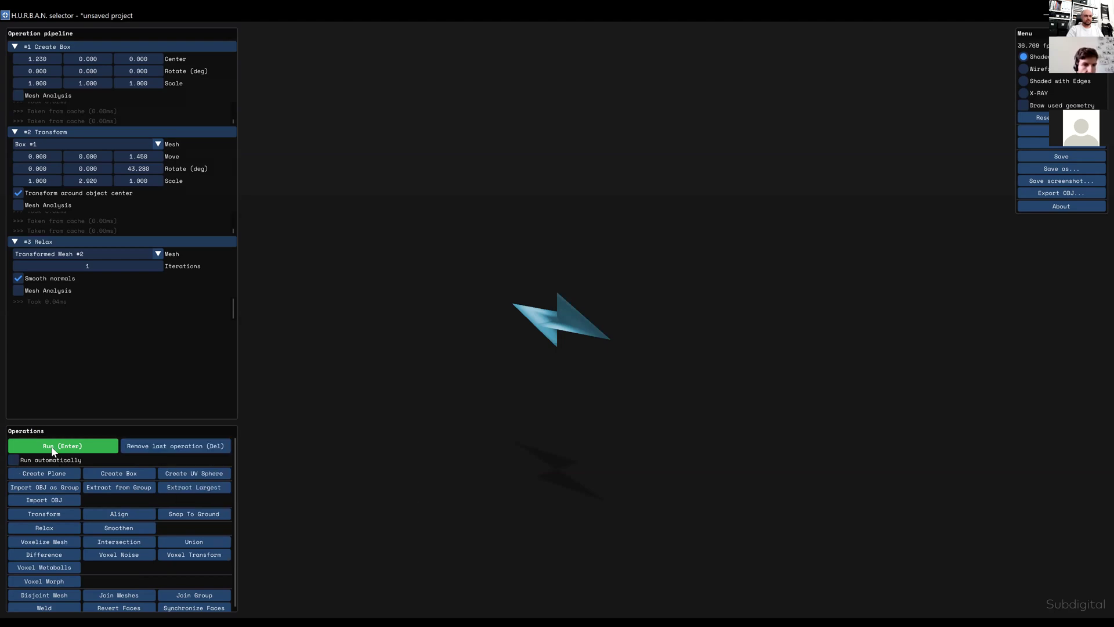
# - Remove the Relax, Transform and Create Box operations from the pipeline
pyautogui.doubleClick(183, 446)
pyautogui.click(182, 446)
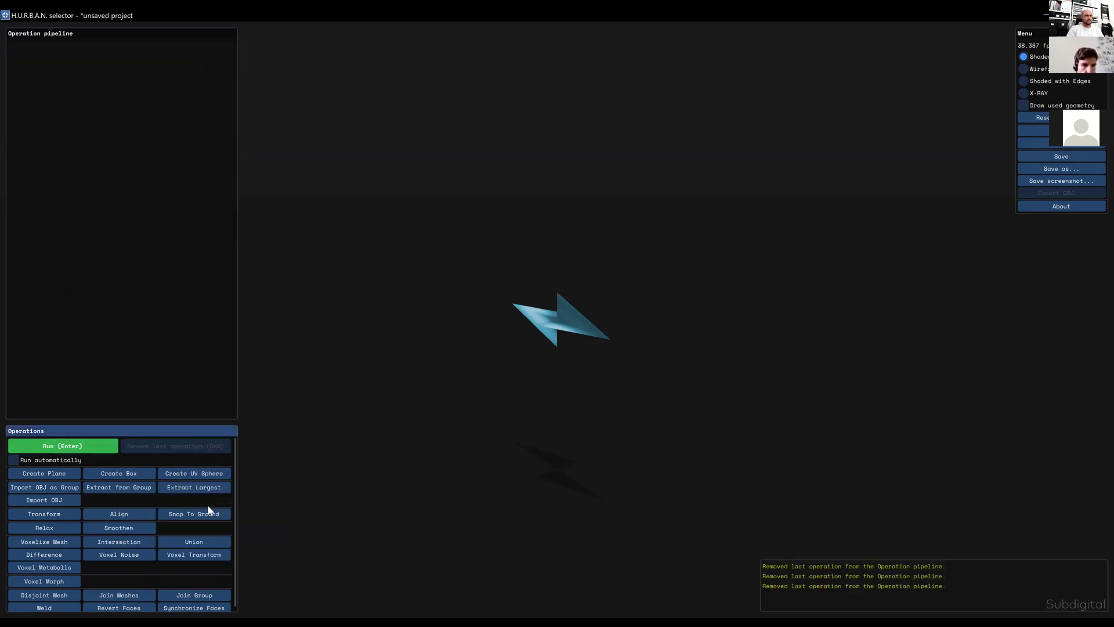
# - Create a UV sphere with 8 parallels and 8 meridians, followed by a Transform operation, and run the pipeline
pyautogui.click(194, 473)
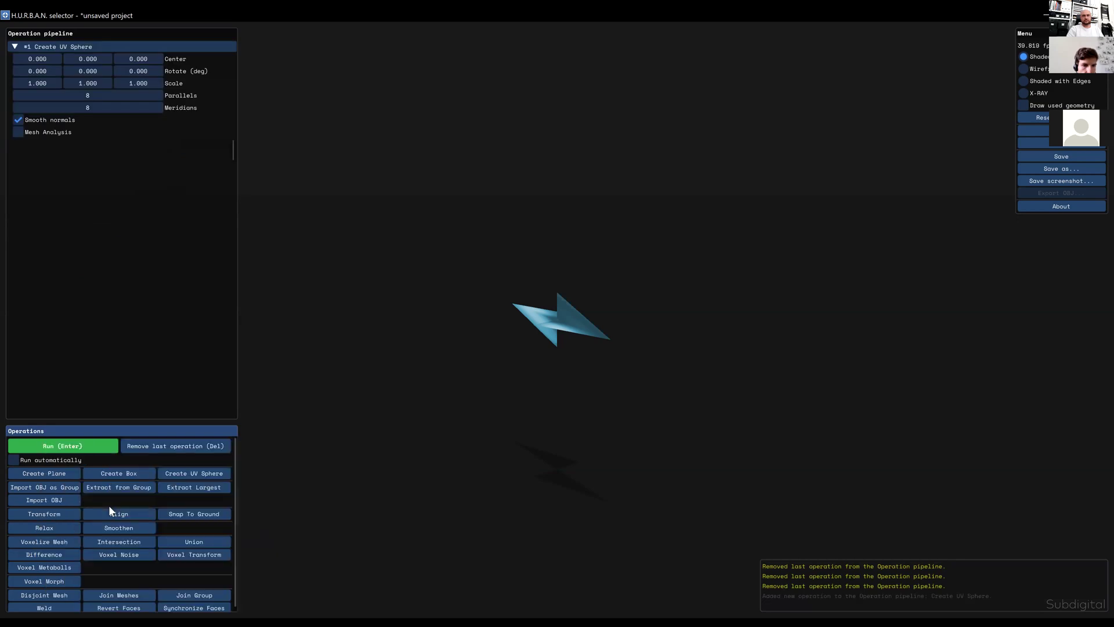
pyautogui.click(44, 514)
pyautogui.click(64, 446)
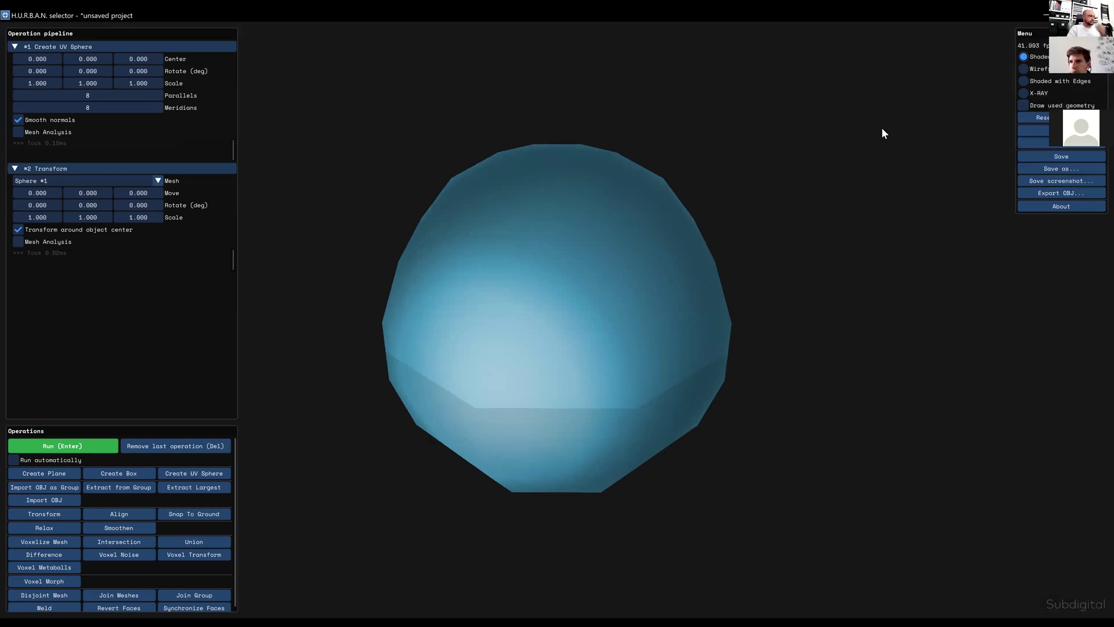
pyautogui.moveTo(696, 235); pyautogui.dragTo(725, 237)
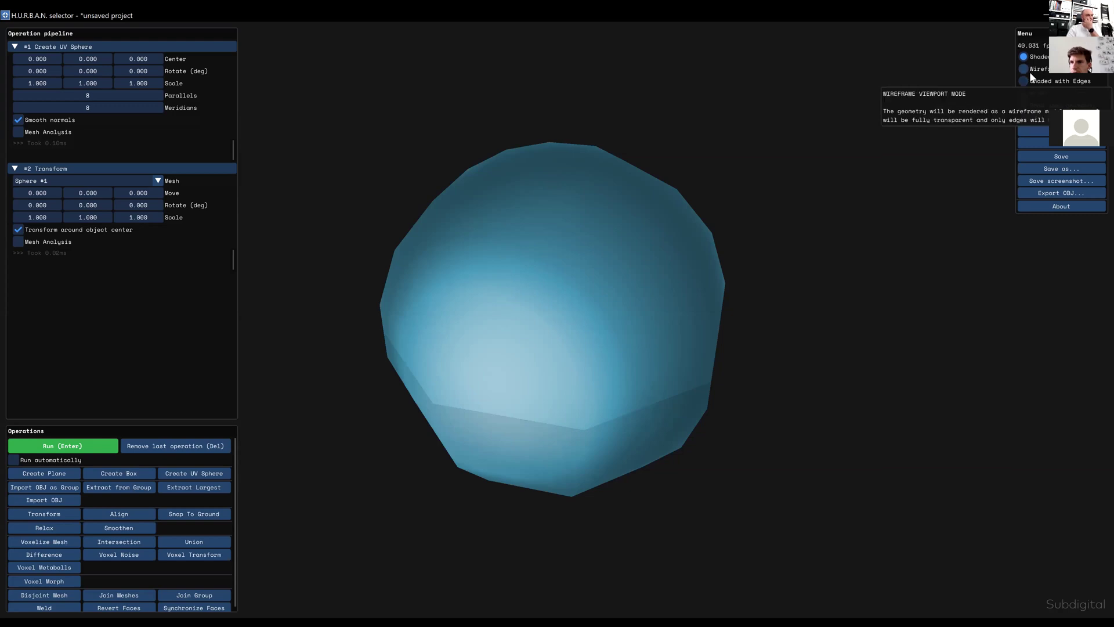
# - Display the sphere in the Shaded with Edges viewport mode
pyautogui.click(1044, 84)
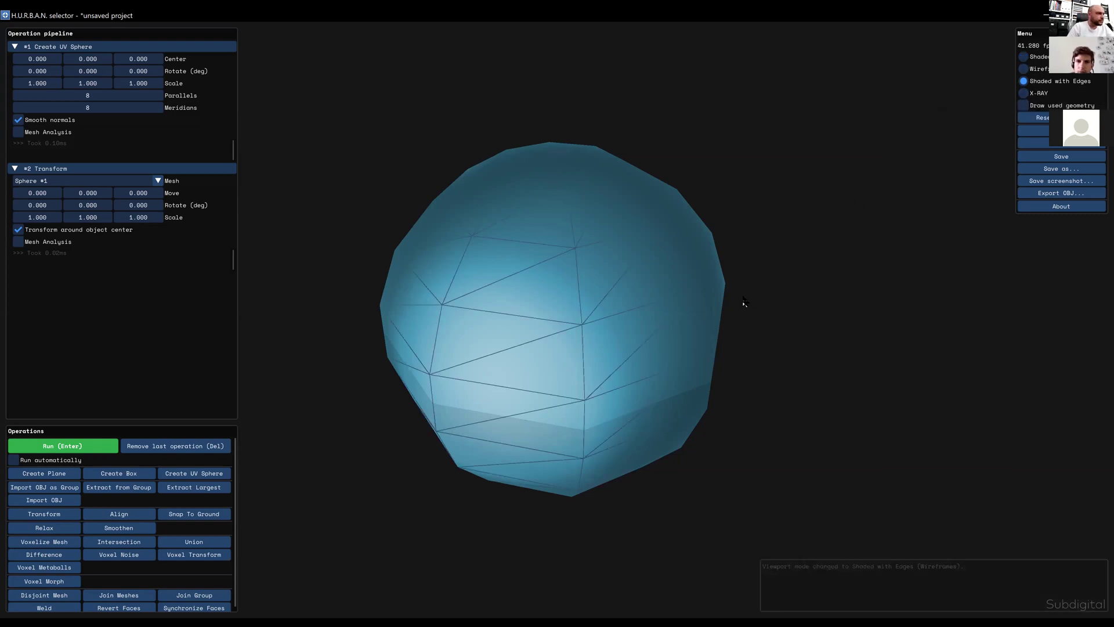
pyautogui.moveTo(762, 288); pyautogui.dragTo(714, 273)
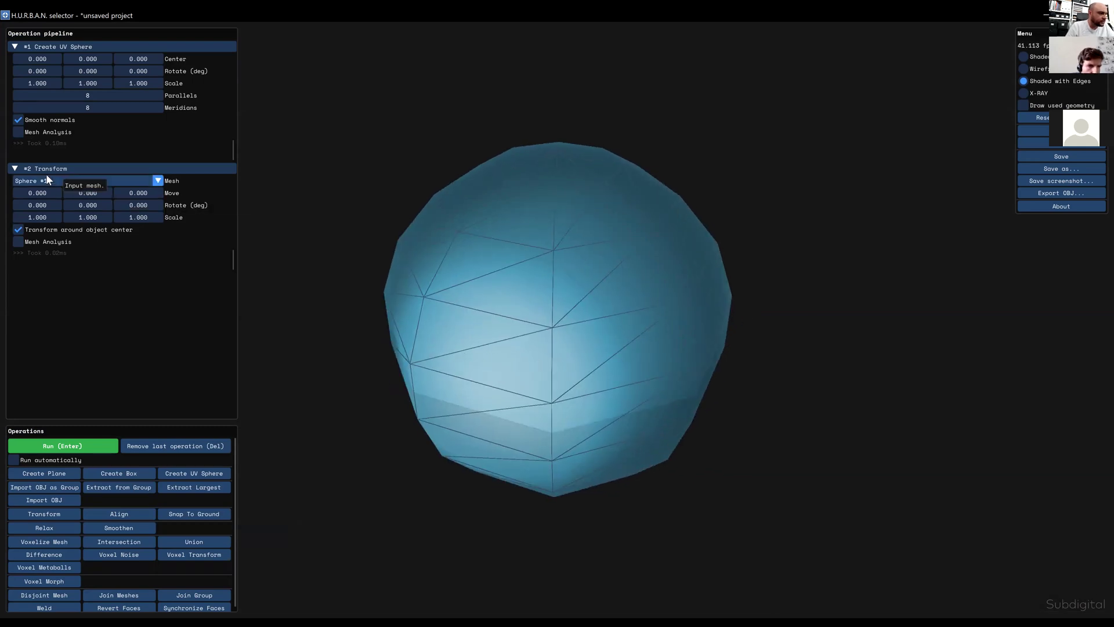
# - Replace the sphere's Transform with a Relax operation of one iteration and run the pipeline
pyautogui.click(150, 451)
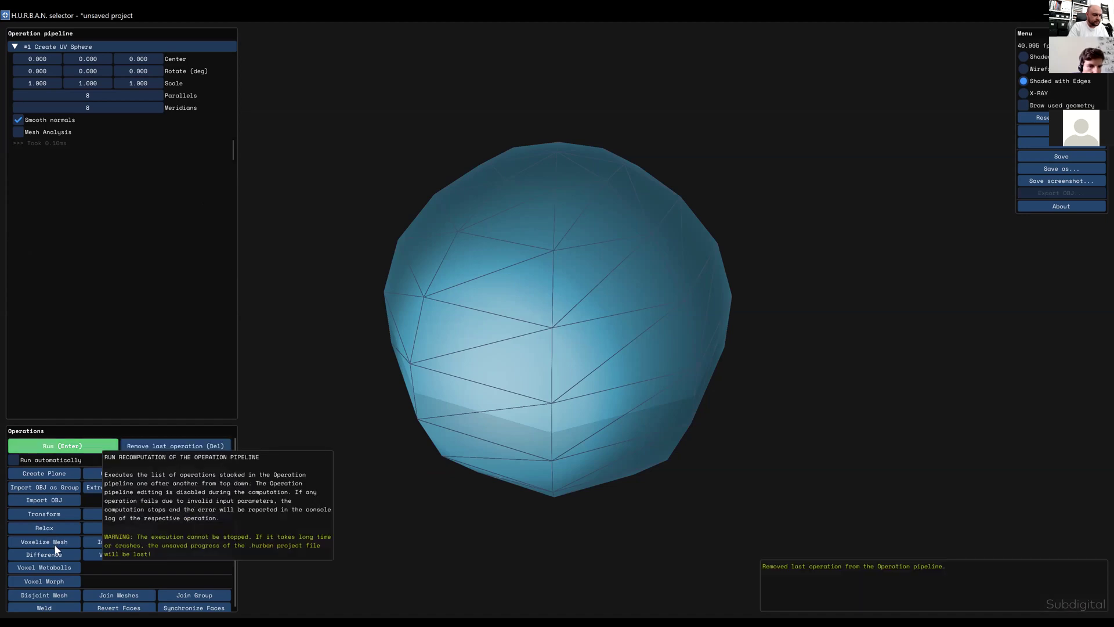
pyautogui.click(45, 530)
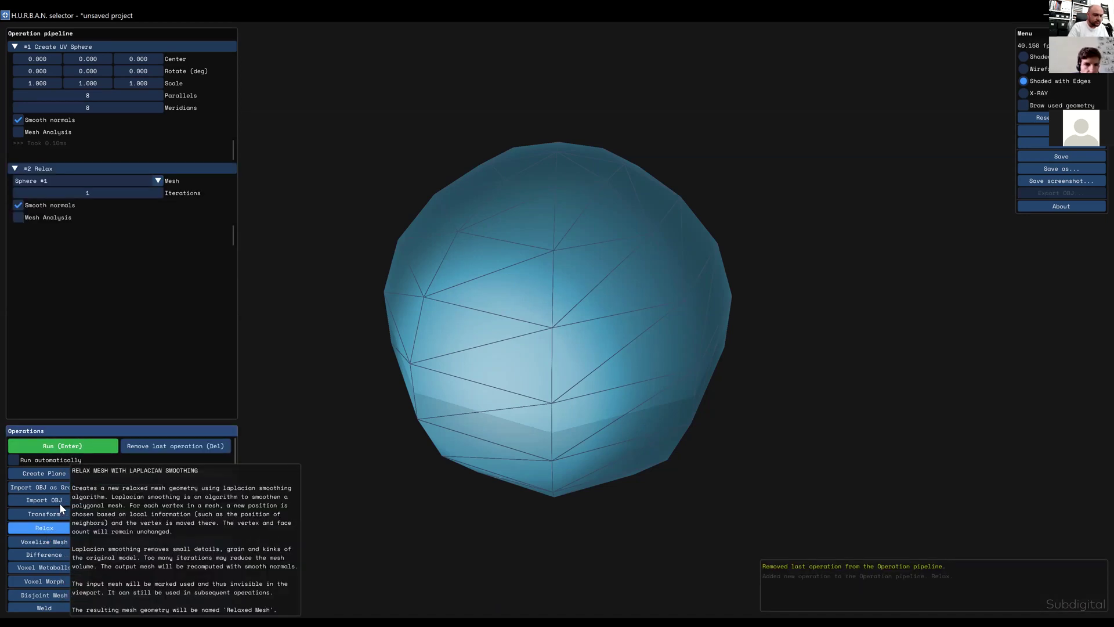
pyautogui.click(62, 445)
pyautogui.moveTo(383, 307); pyautogui.dragTo(430, 413)
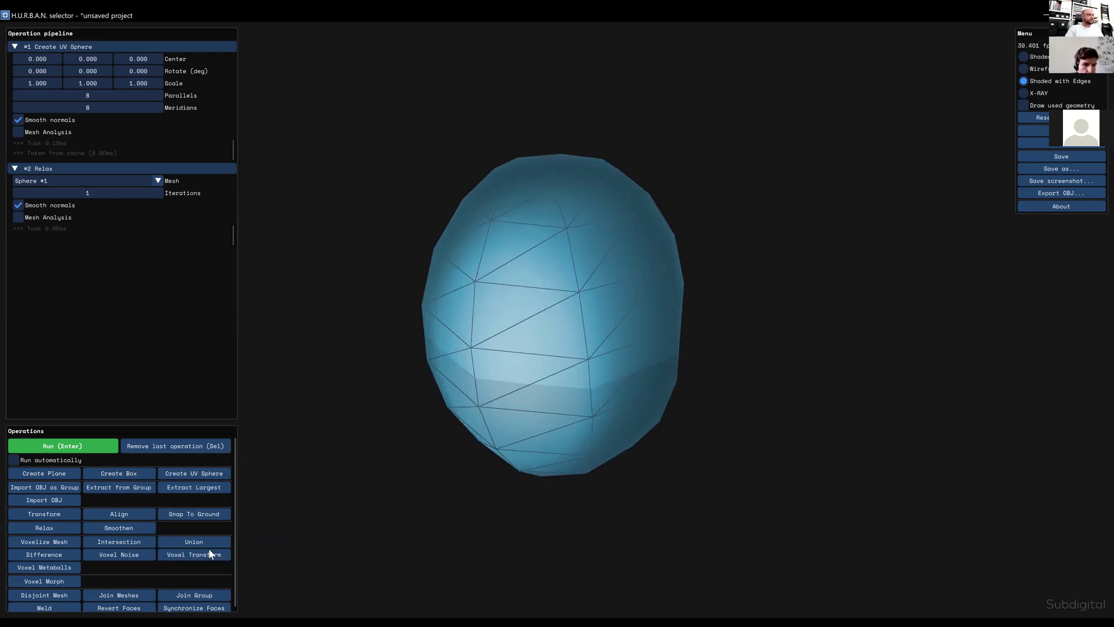
# - Add a Smoothen operation with one iteration on the relaxed mesh and run the pipeline
pyautogui.click(130, 531)
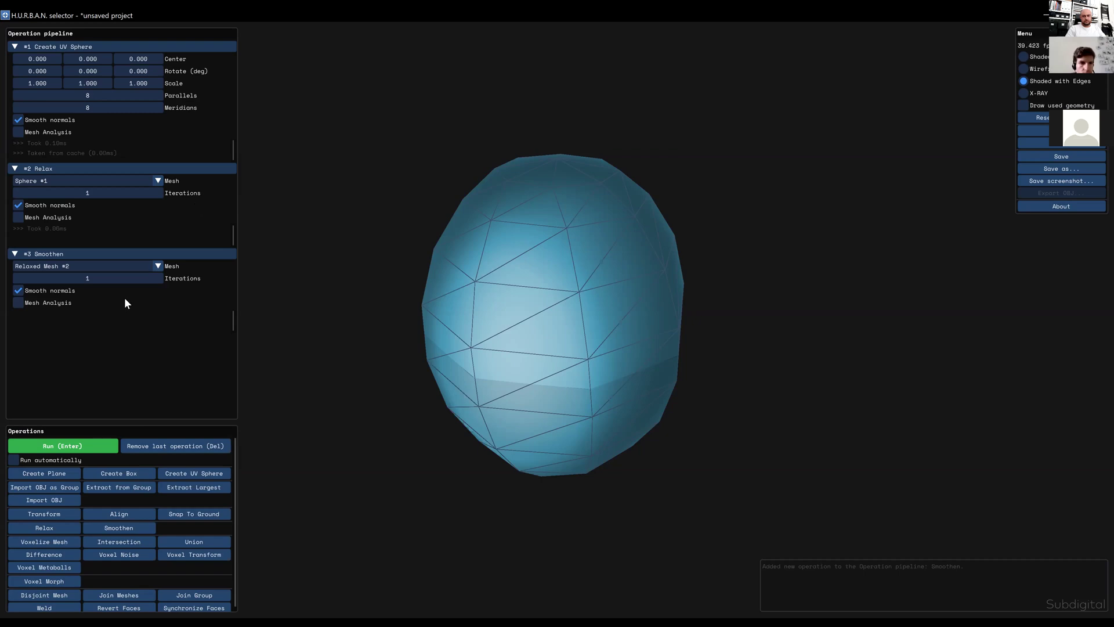
pyautogui.click(100, 279)
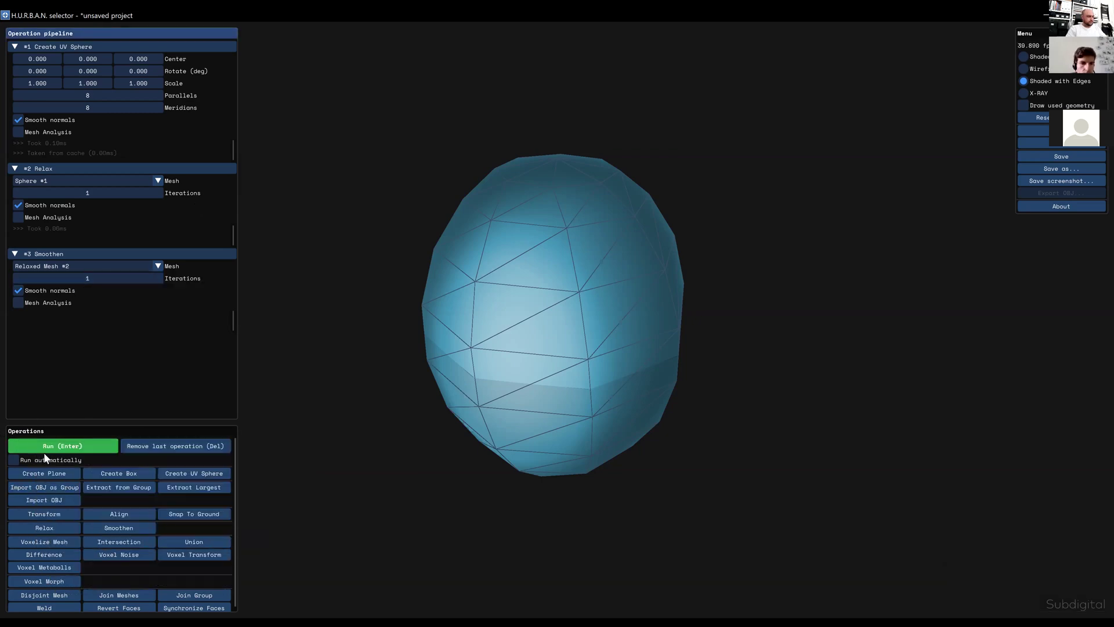
pyautogui.click(67, 447)
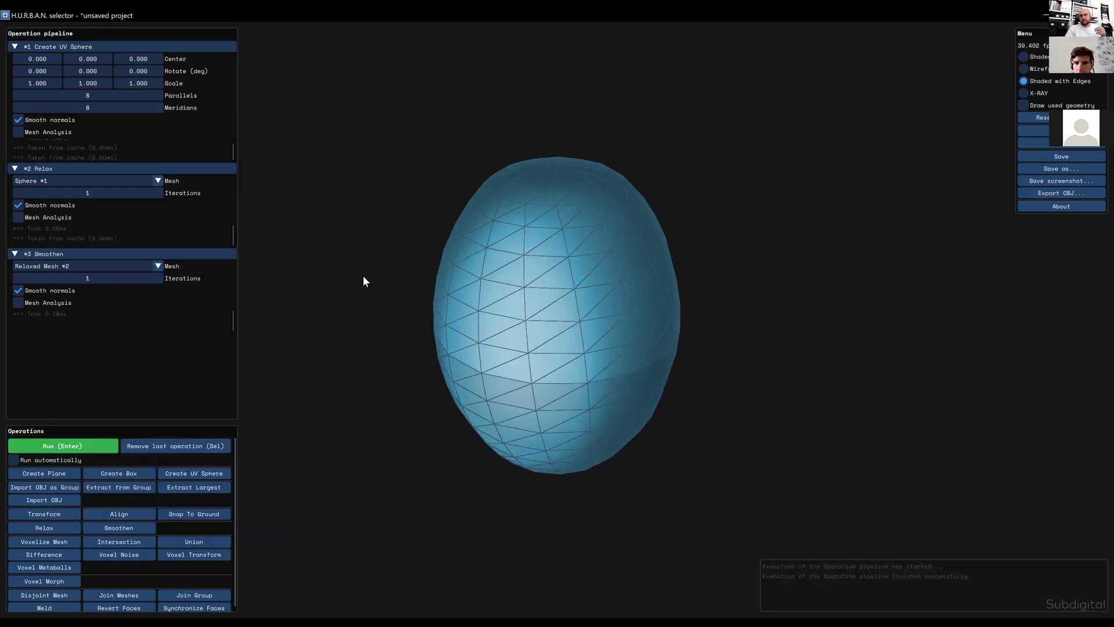
pyautogui.moveTo(392, 307); pyautogui.dragTo(238, 388)
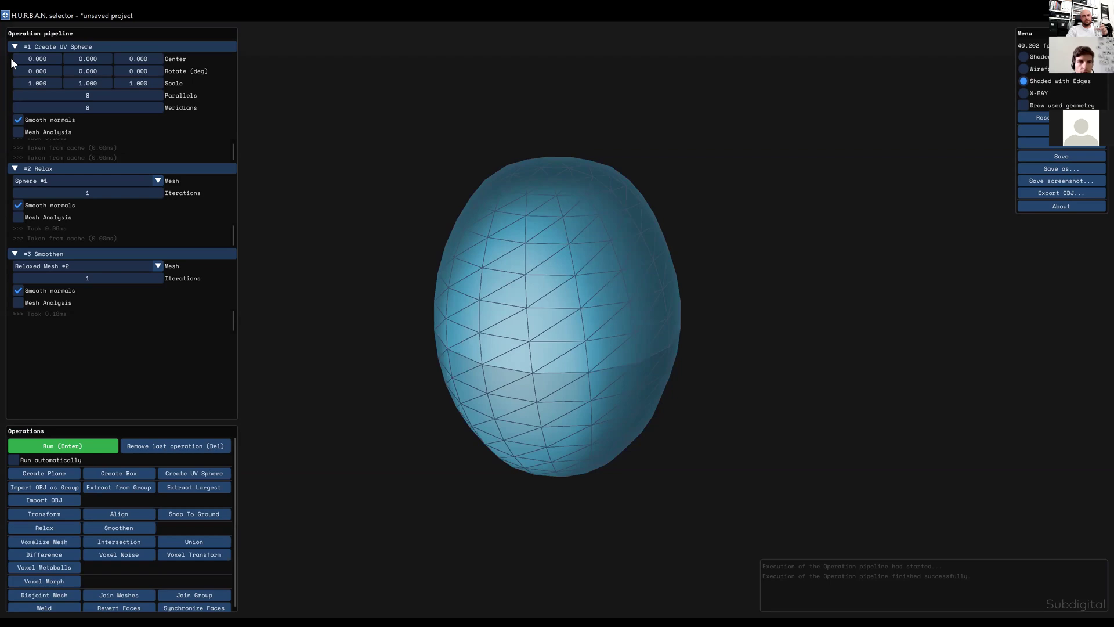
# - Enable automatic running of the operation pipeline and set the third coordinate of the UV sphere's center to 1.270
pyautogui.moveTo(499, 371); pyautogui.dragTo(418, 409)
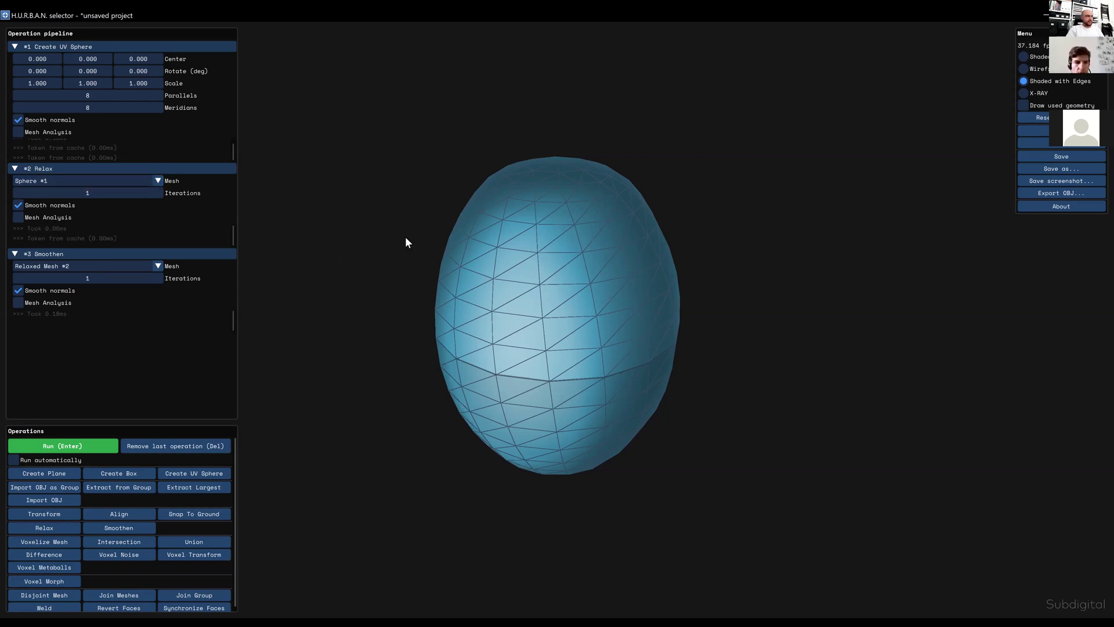
pyautogui.moveTo(450, 367); pyautogui.dragTo(394, 444)
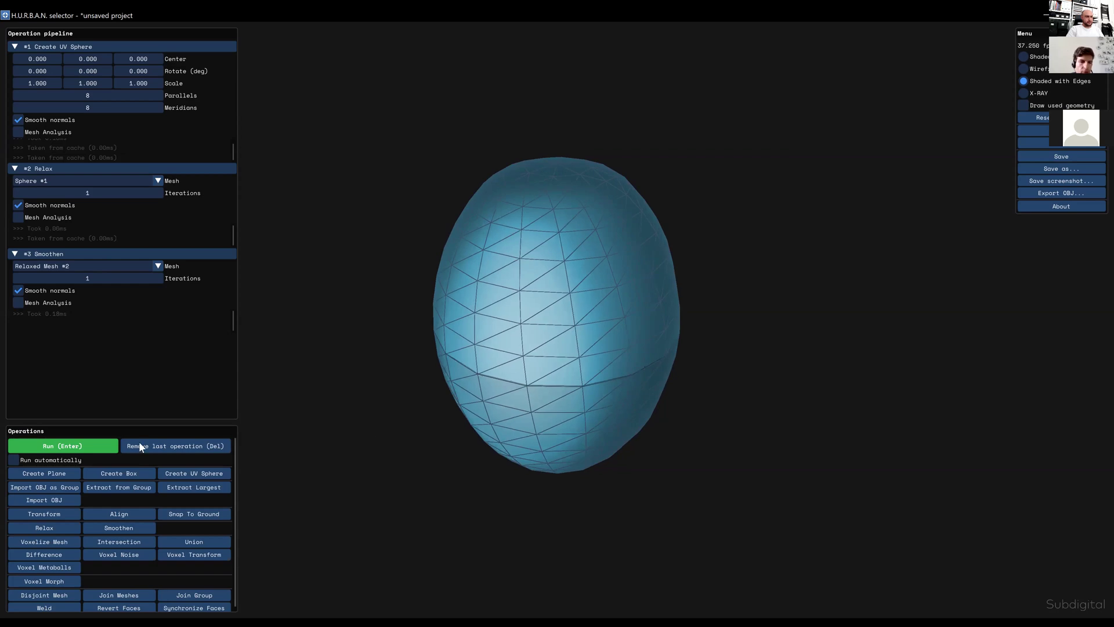
pyautogui.click(14, 459)
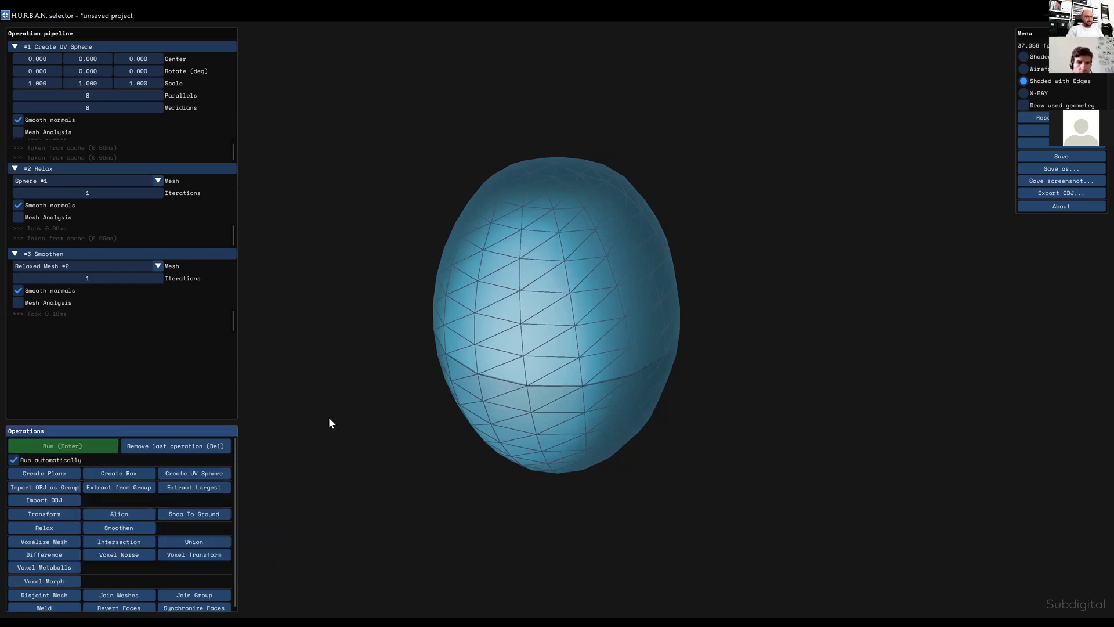
pyautogui.moveTo(387, 463); pyautogui.dragTo(255, 325)
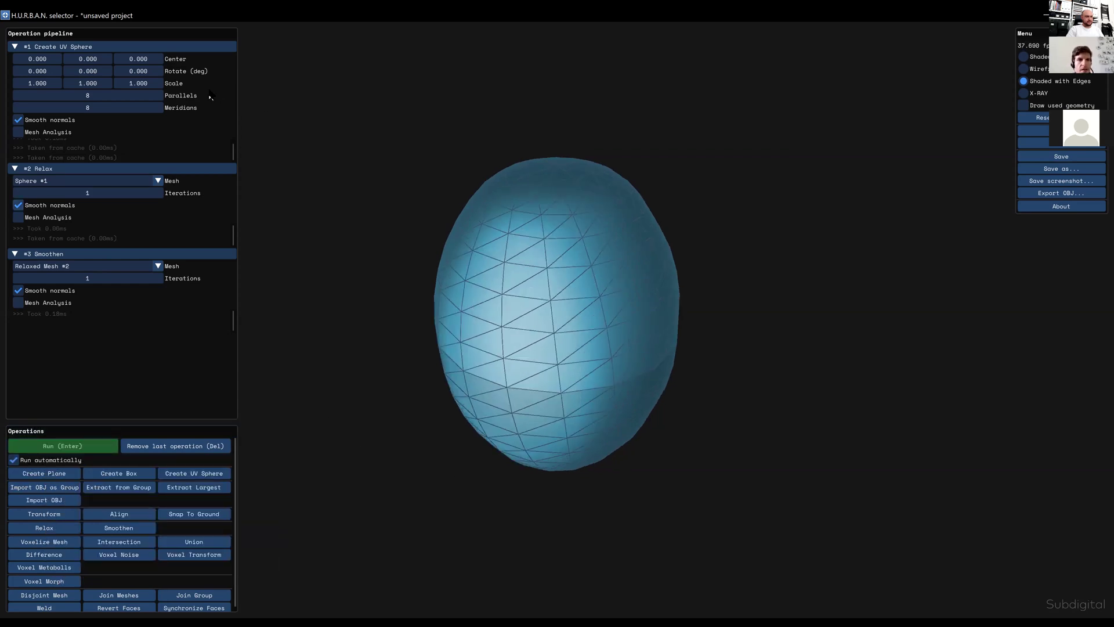
pyautogui.moveTo(132, 60); pyautogui.dragTo(271, 165)
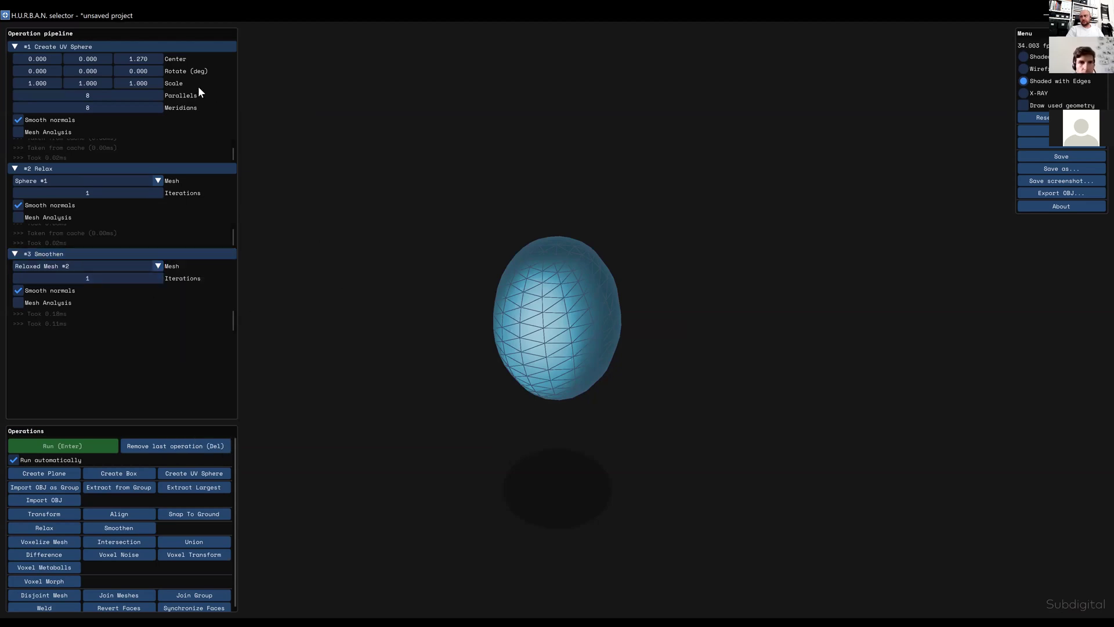
# - Set the UV sphere's parallels to 13 and its meridians to 11
pyautogui.moveTo(81, 93); pyautogui.dragTo(336, 103)
pyautogui.moveTo(78, 106); pyautogui.dragTo(279, 133)
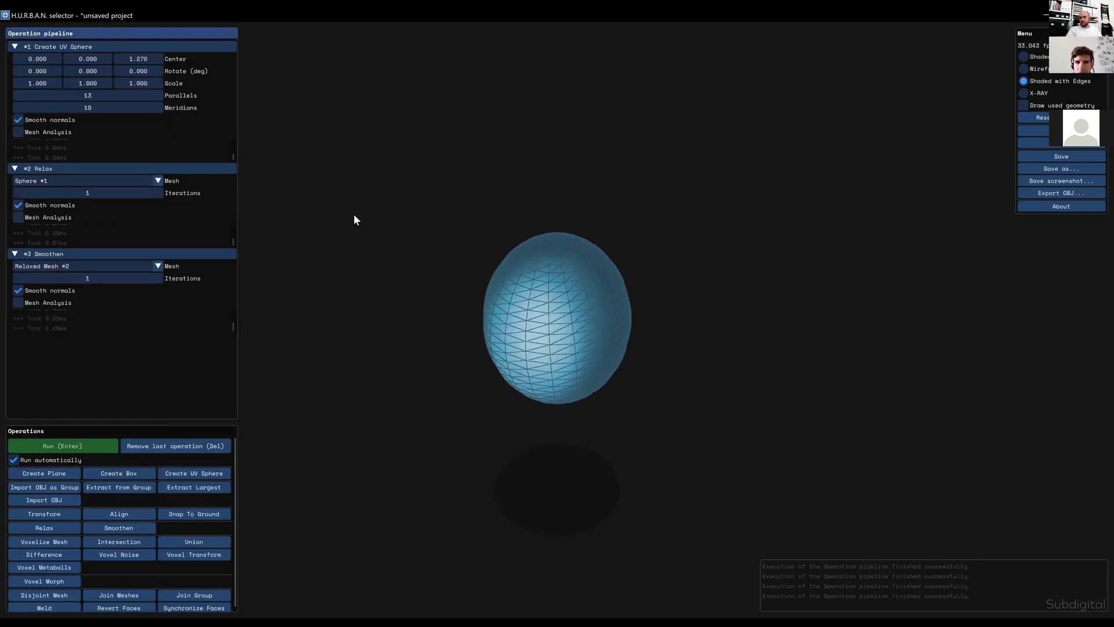
pyautogui.moveTo(88, 104); pyautogui.dragTo(182, 261)
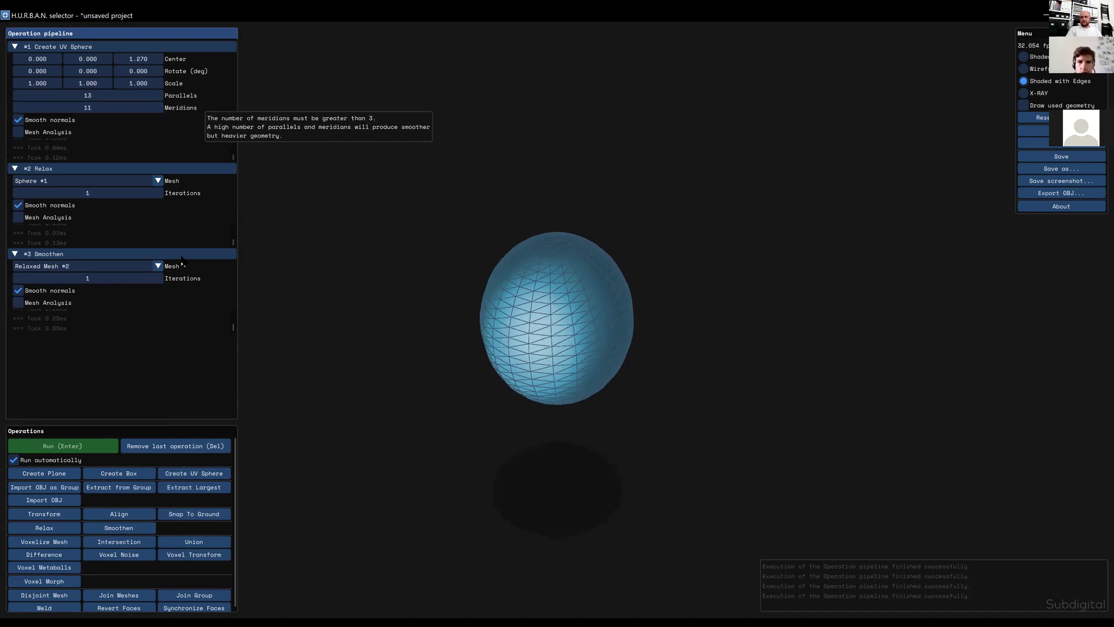
pyautogui.moveTo(482, 318); pyautogui.dragTo(492, 317)
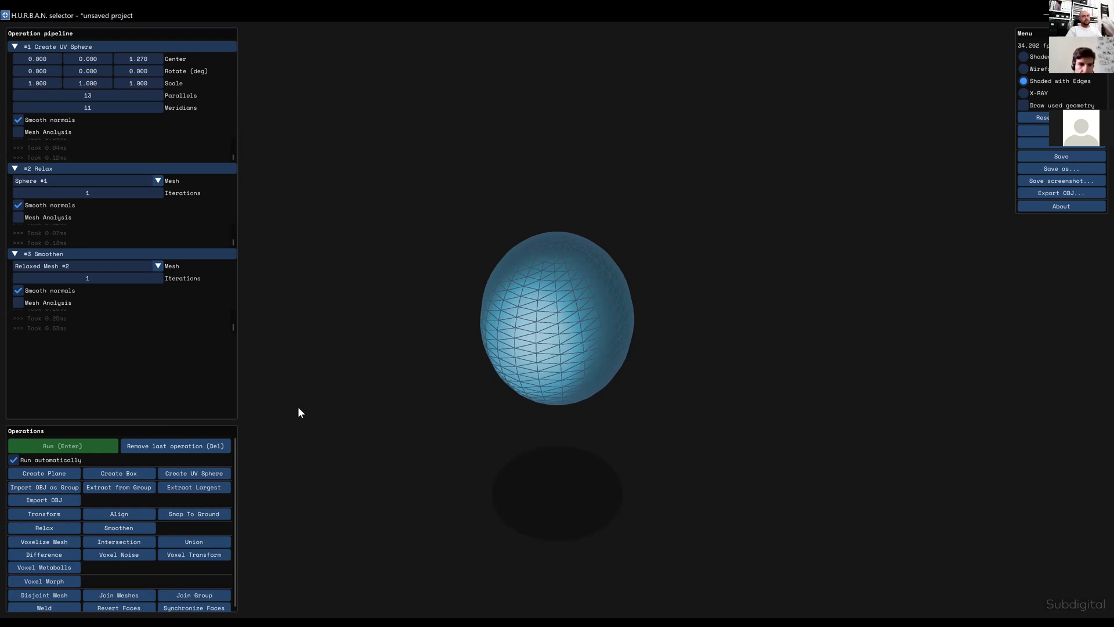
pyautogui.moveTo(405, 395); pyautogui.dragTo(412, 378)
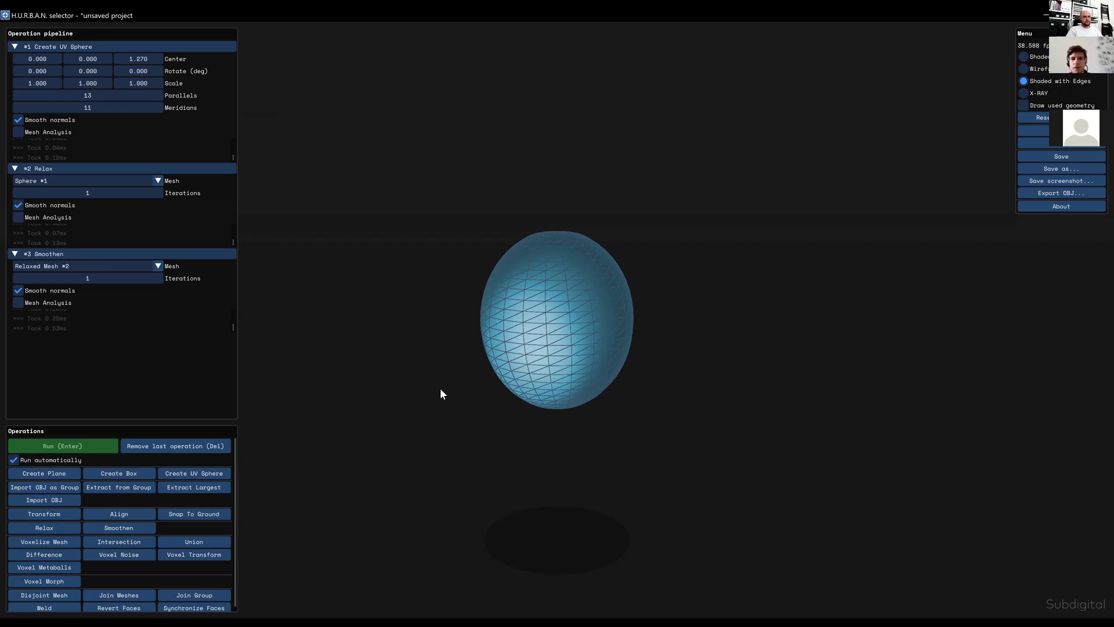
pyautogui.moveTo(412, 416); pyautogui.dragTo(469, 439)
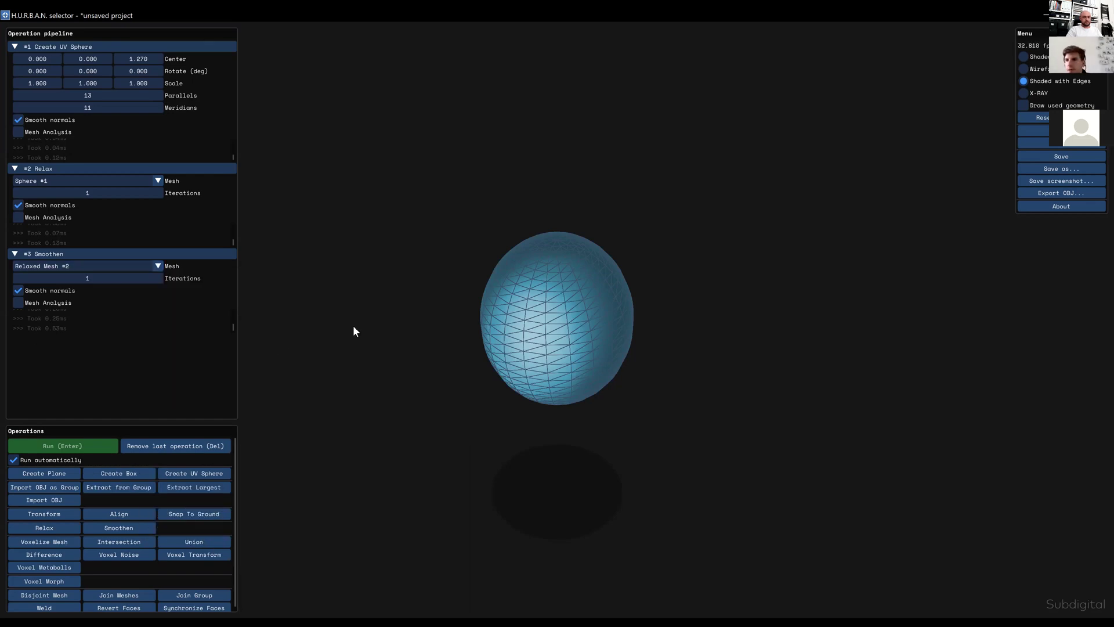
pyautogui.click(1062, 143)
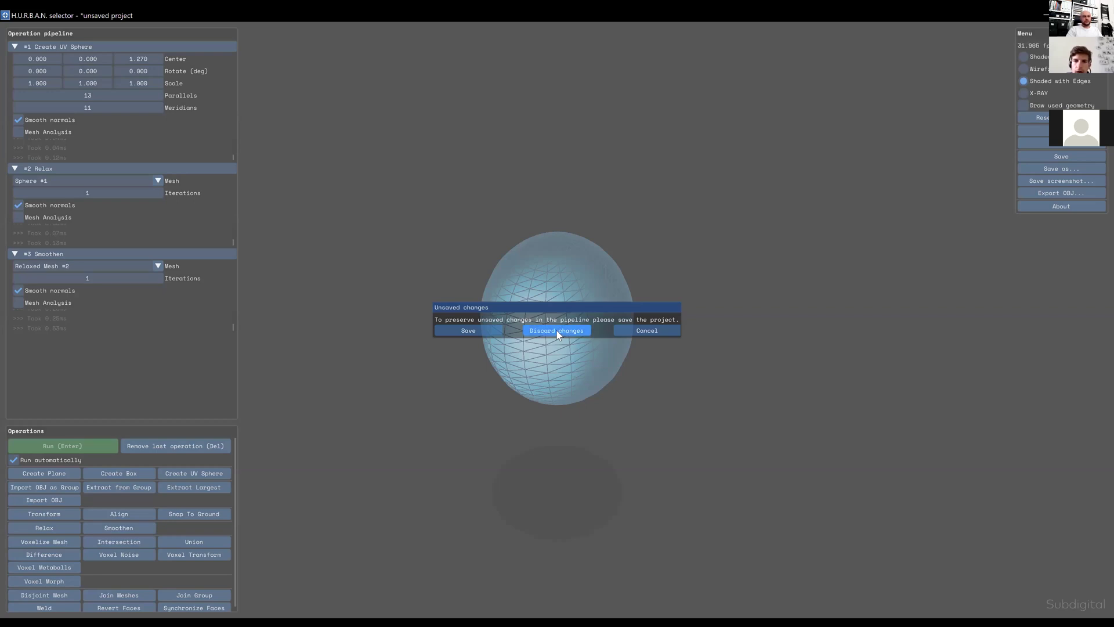
pyautogui.moveTo(550, 307)
pyautogui.mouseDown()
pyautogui.moveTo(567, 310)
pyautogui.moveTo(542, 312)
pyautogui.mouseUp()
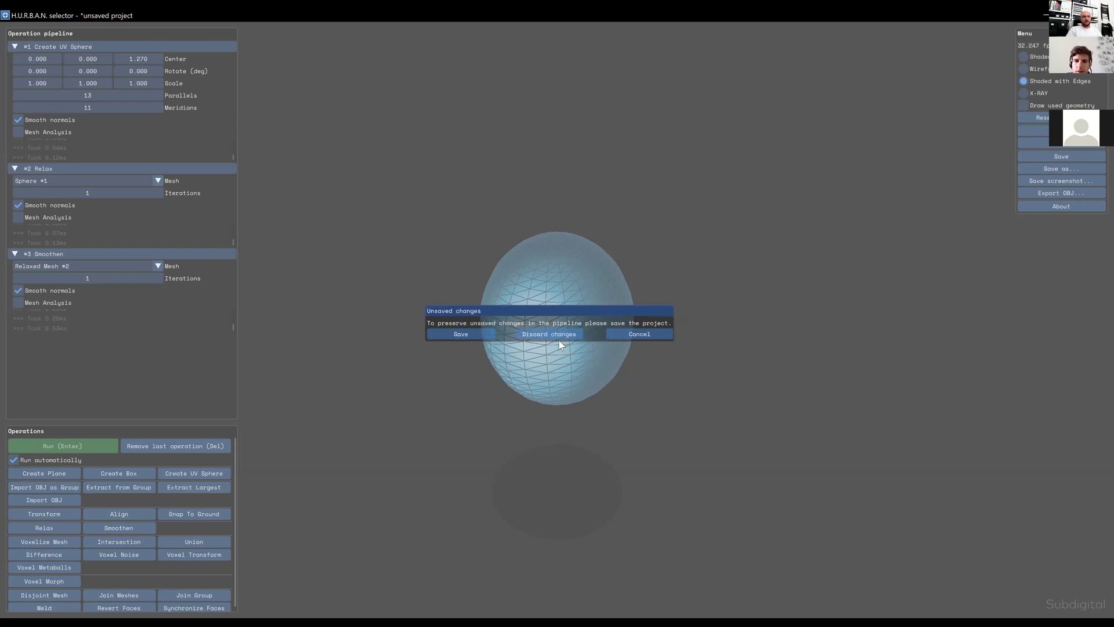
pyautogui.click(658, 332)
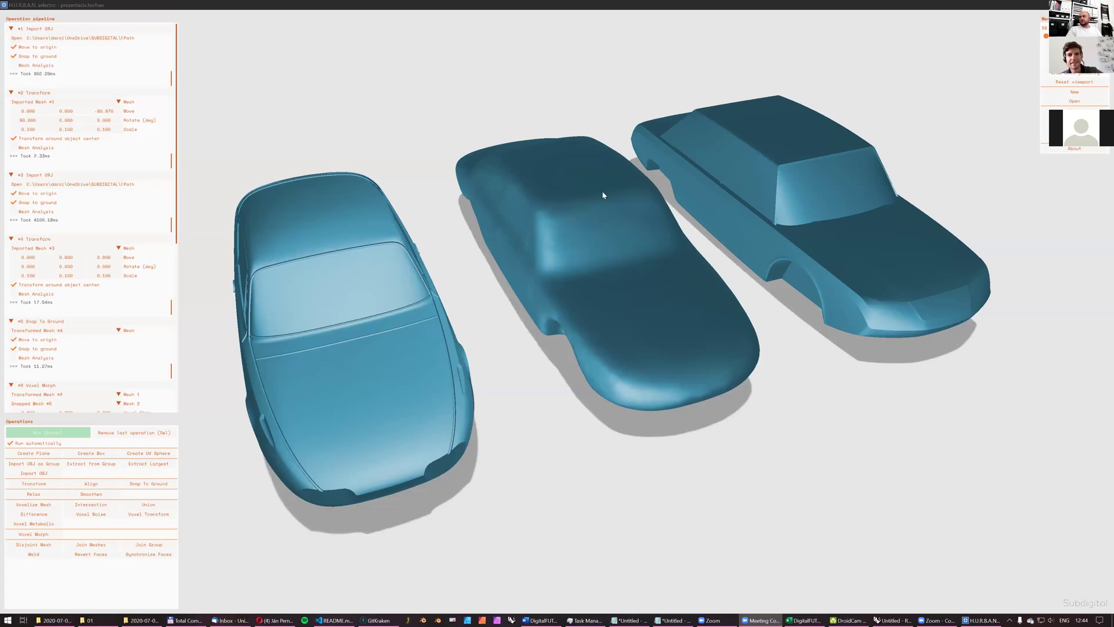
# - Examine the three car meshes from the front, both sides and the rear, comparing the middle morphed car with its two neighbours
pyautogui.moveTo(603, 194)
pyautogui.mouseDown()
pyautogui.moveTo(614, 181)
pyautogui.moveTo(572, 204)
pyautogui.moveTo(535, 196)
pyautogui.moveTo(607, 181)
pyautogui.mouseUp()
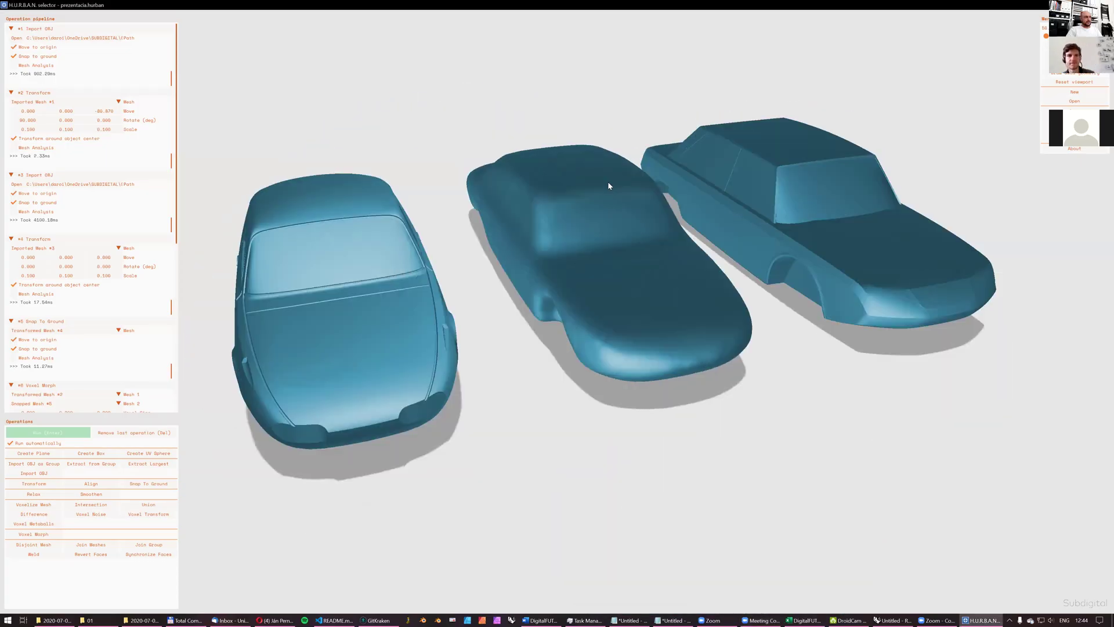
pyautogui.moveTo(673, 203); pyautogui.dragTo(676, 189)
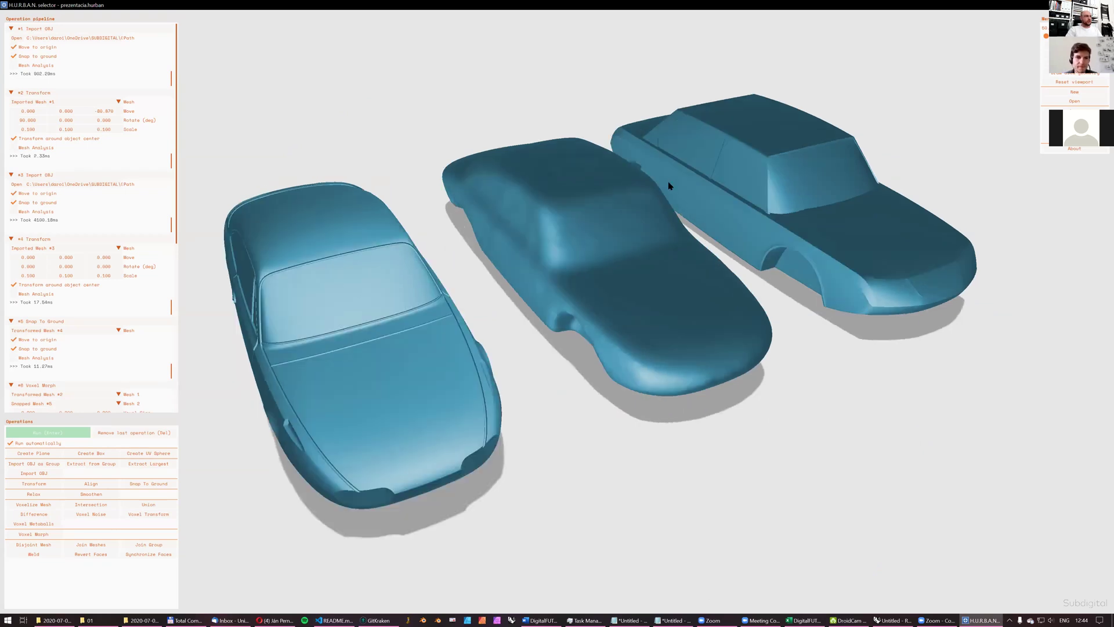
pyautogui.moveTo(552, 222); pyautogui.dragTo(492, 183)
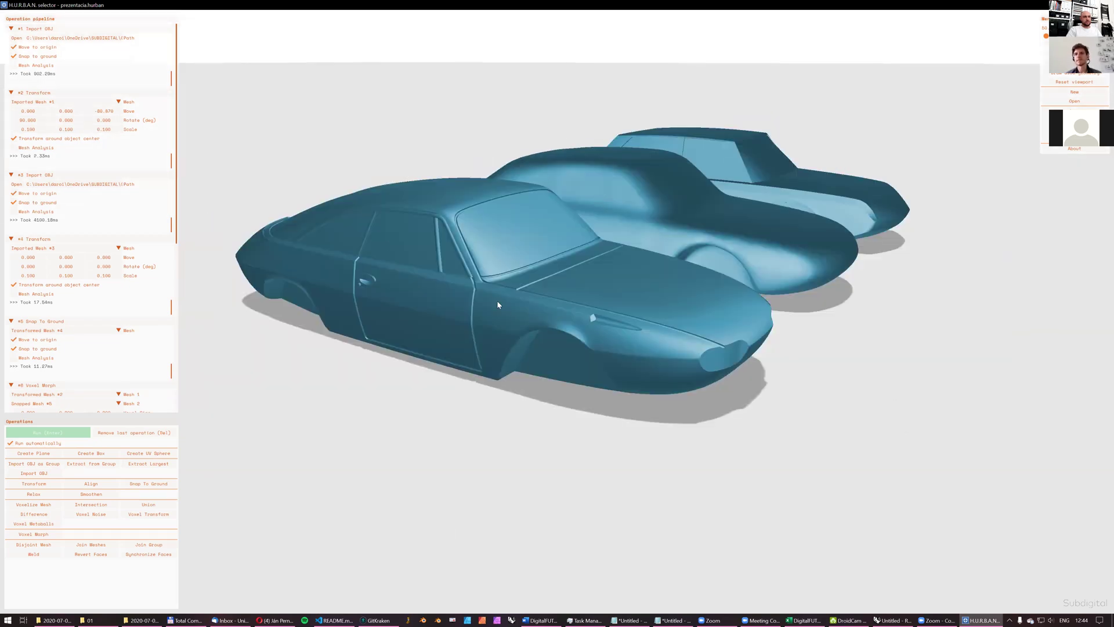
pyautogui.moveTo(681, 309); pyautogui.dragTo(559, 306)
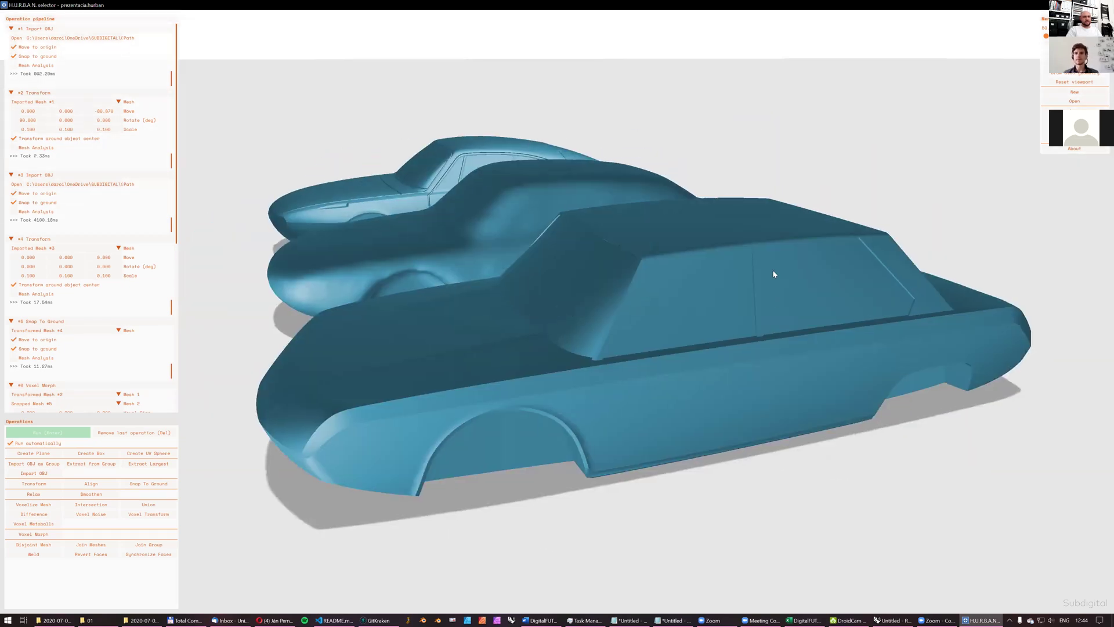
pyautogui.moveTo(528, 366); pyautogui.dragTo(583, 335)
pyautogui.moveTo(912, 333); pyautogui.dragTo(856, 321)
pyautogui.moveTo(598, 269); pyautogui.dragTo(802, 282)
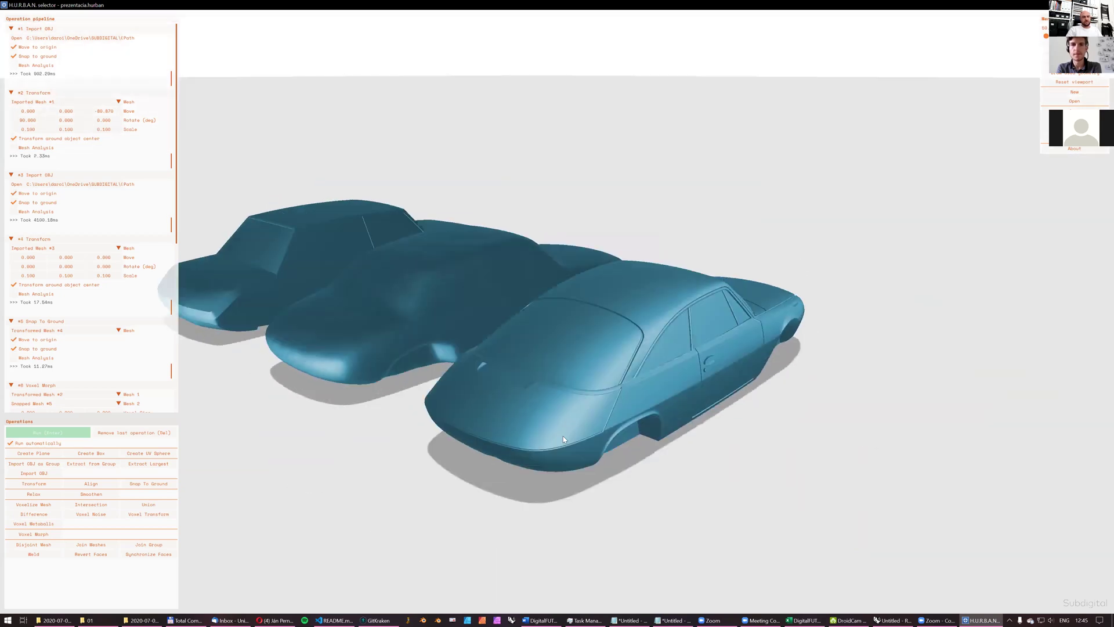
pyautogui.moveTo(673, 424); pyautogui.dragTo(715, 366)
pyautogui.moveTo(700, 365); pyautogui.dragTo(587, 312)
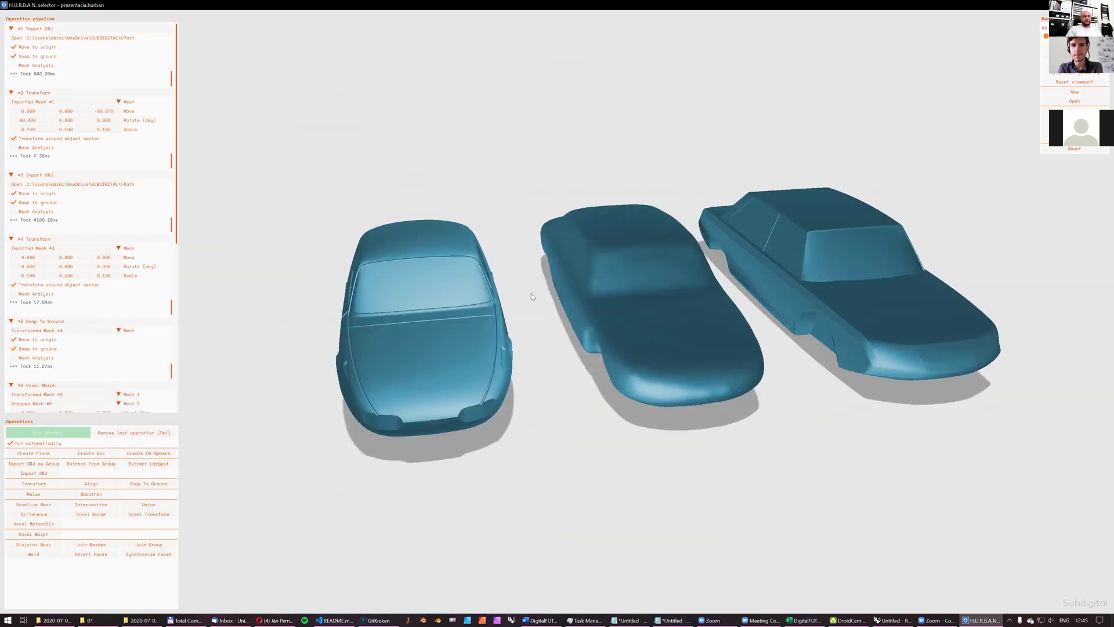
pyautogui.moveTo(470, 253); pyautogui.dragTo(436, 331)
pyautogui.moveTo(644, 219); pyautogui.dragTo(785, 239)
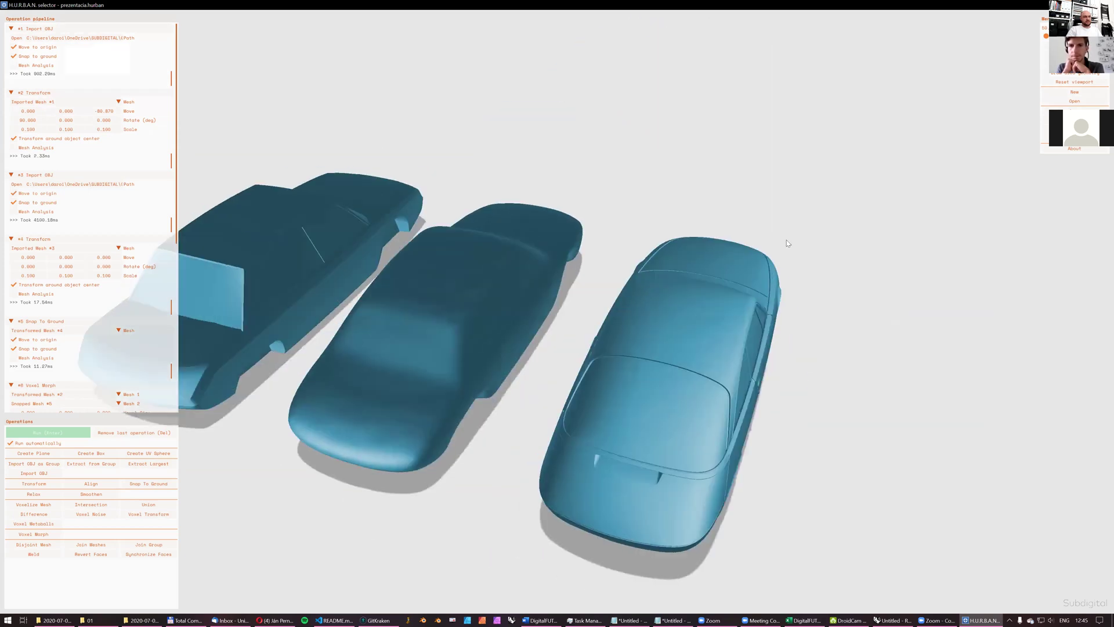
pyautogui.moveTo(653, 295); pyautogui.dragTo(621, 236)
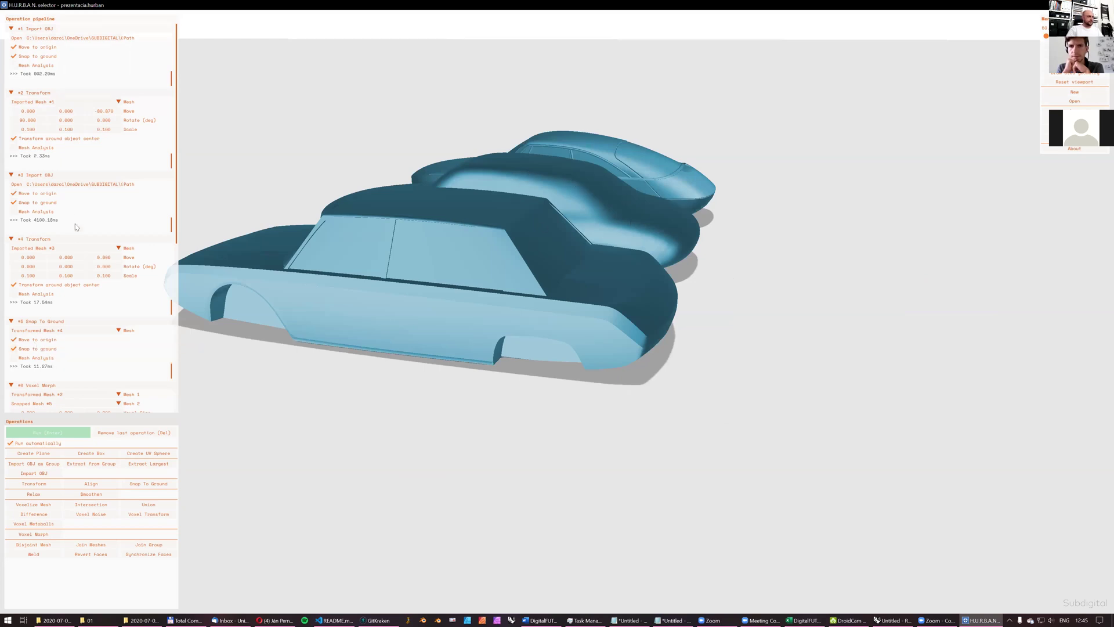
# - Turn off automatic running, set the Voxel Morph operation's factor to 0.25 and run the pipeline
pyautogui.scroll(-8, 178, 190)
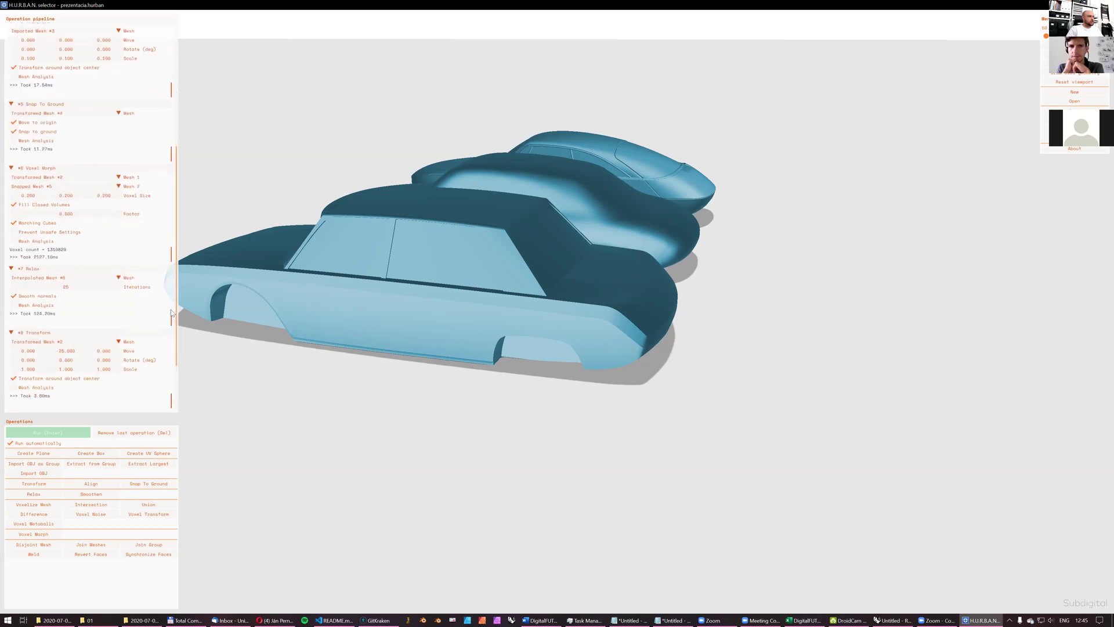
pyautogui.click(9, 443)
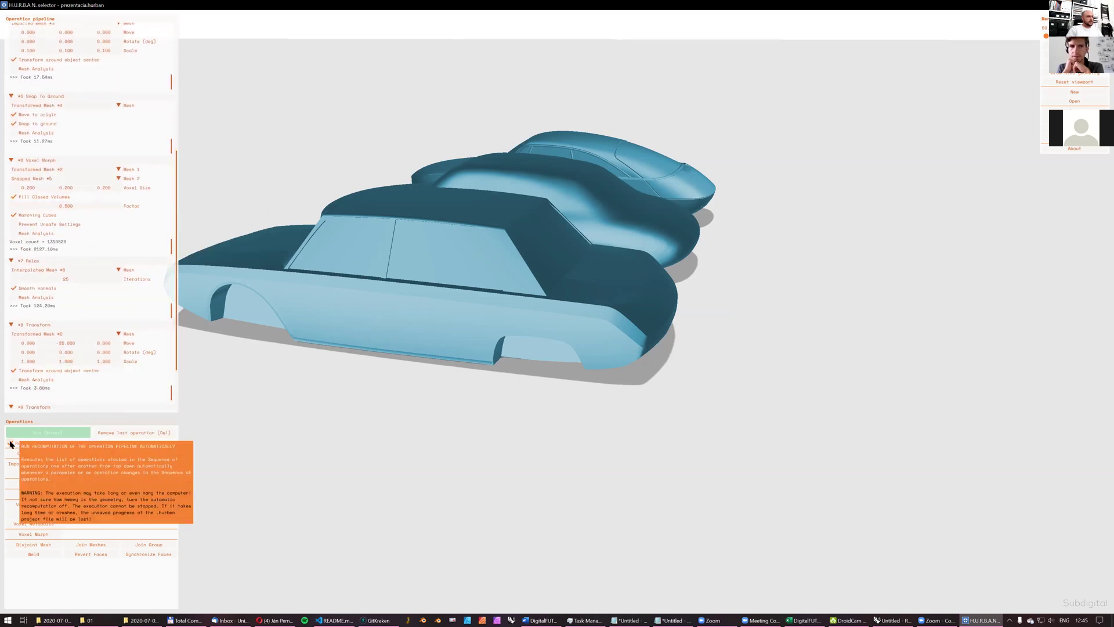
pyautogui.doubleClick(82, 205)
pyautogui.write('0.25')
pyautogui.press('Return')
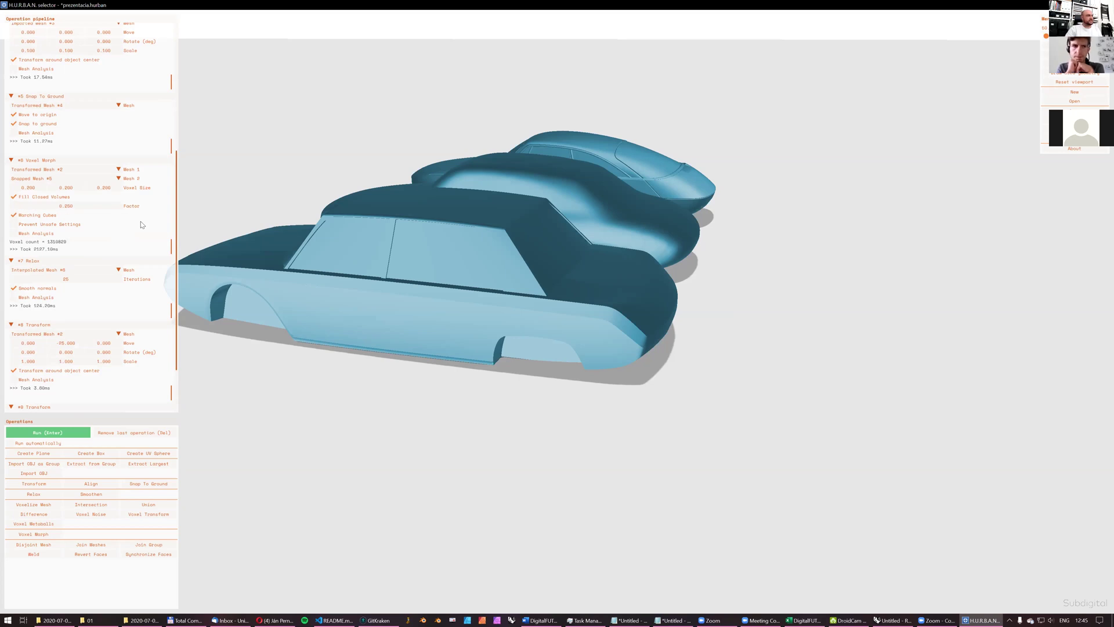
pyautogui.click(61, 435)
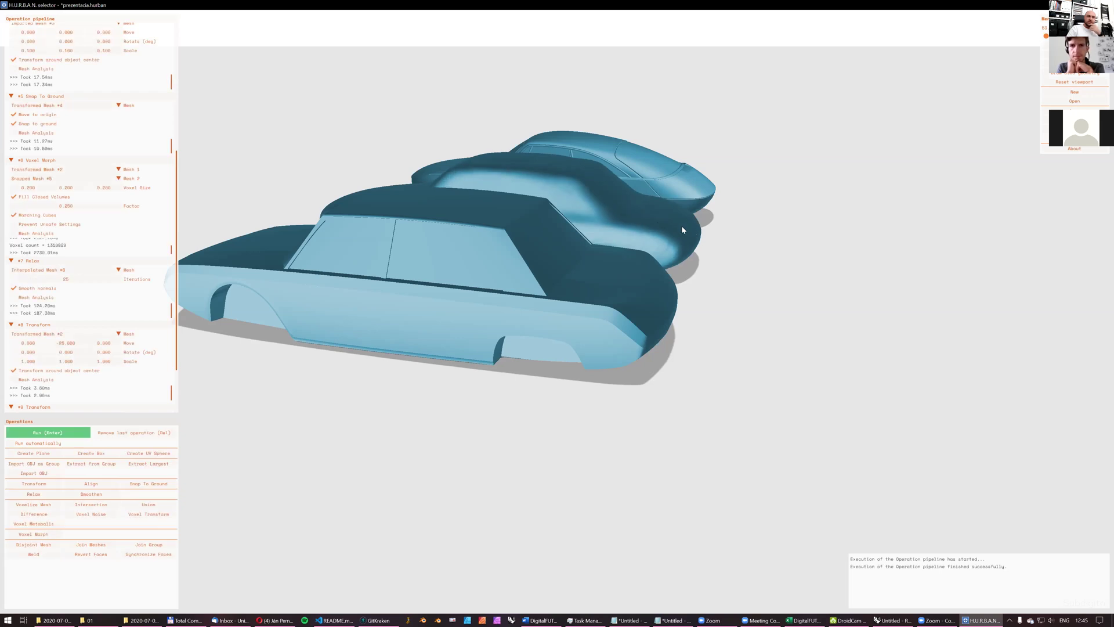
# - Set the Voxel Morph factor to 0.75 and rerun the pipeline to regenerate the middle car
pyautogui.moveTo(544, 226); pyautogui.dragTo(446, 221)
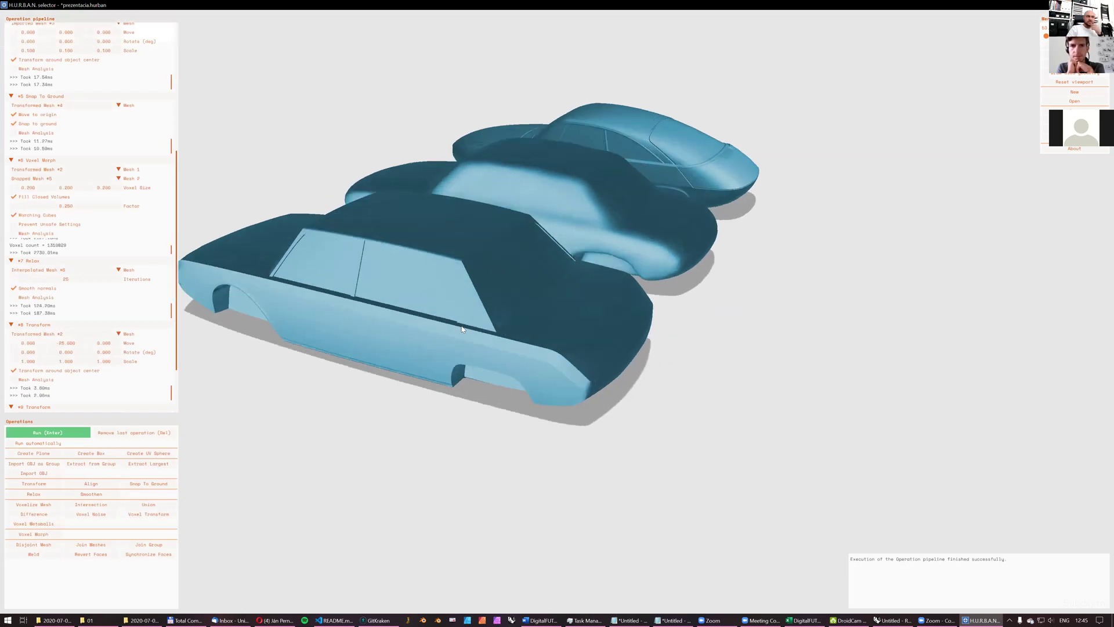
pyautogui.moveTo(590, 122); pyautogui.dragTo(848, 192)
pyautogui.moveTo(664, 258); pyautogui.dragTo(651, 264)
pyautogui.scroll(-3, 651, 264)
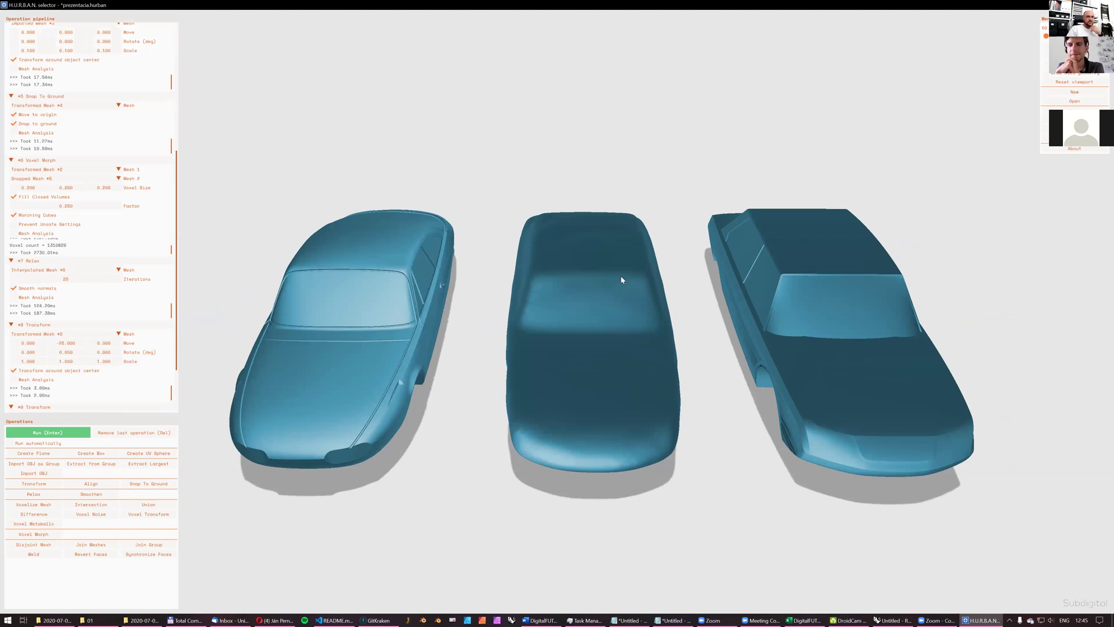
pyautogui.moveTo(68, 207)
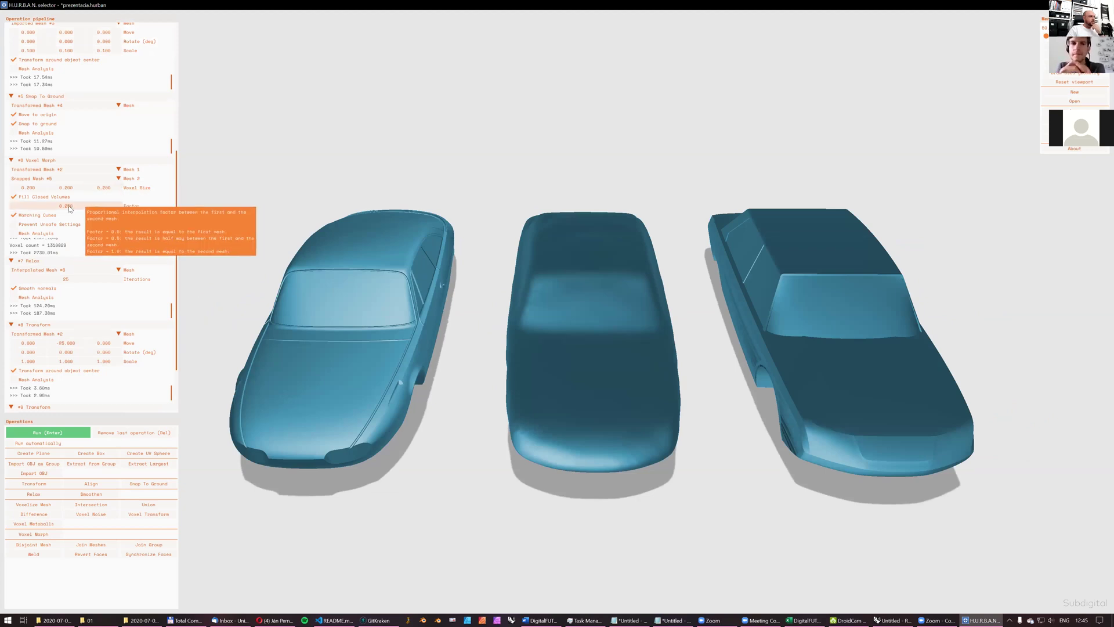
pyautogui.press('Left')
pyautogui.press('Right')
pyautogui.press('Right')
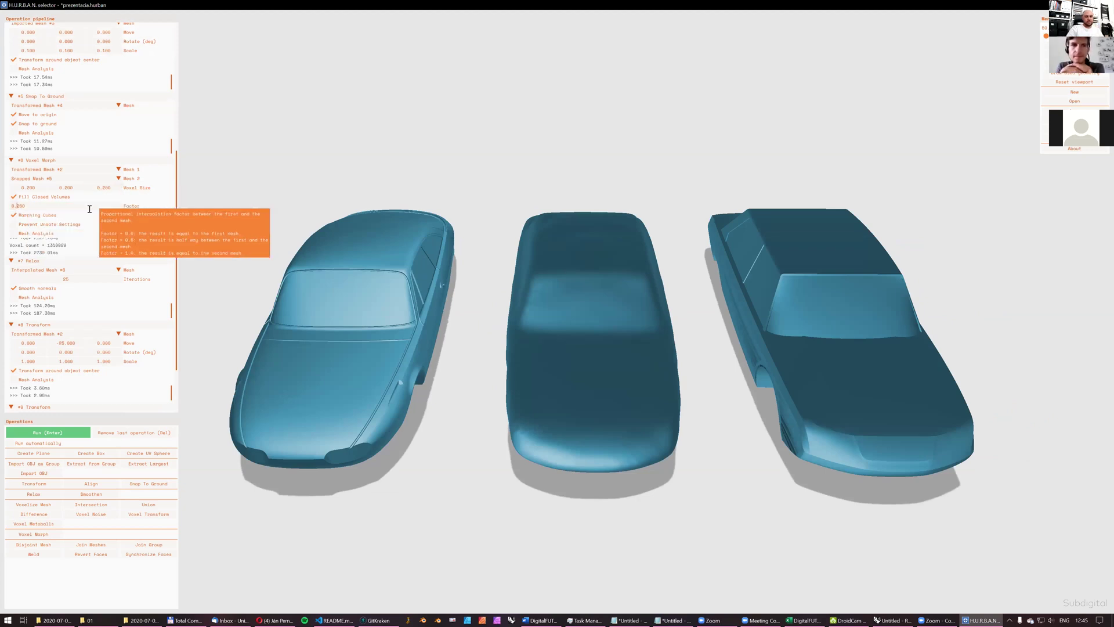
pyautogui.write('7')
pyautogui.click(54, 434)
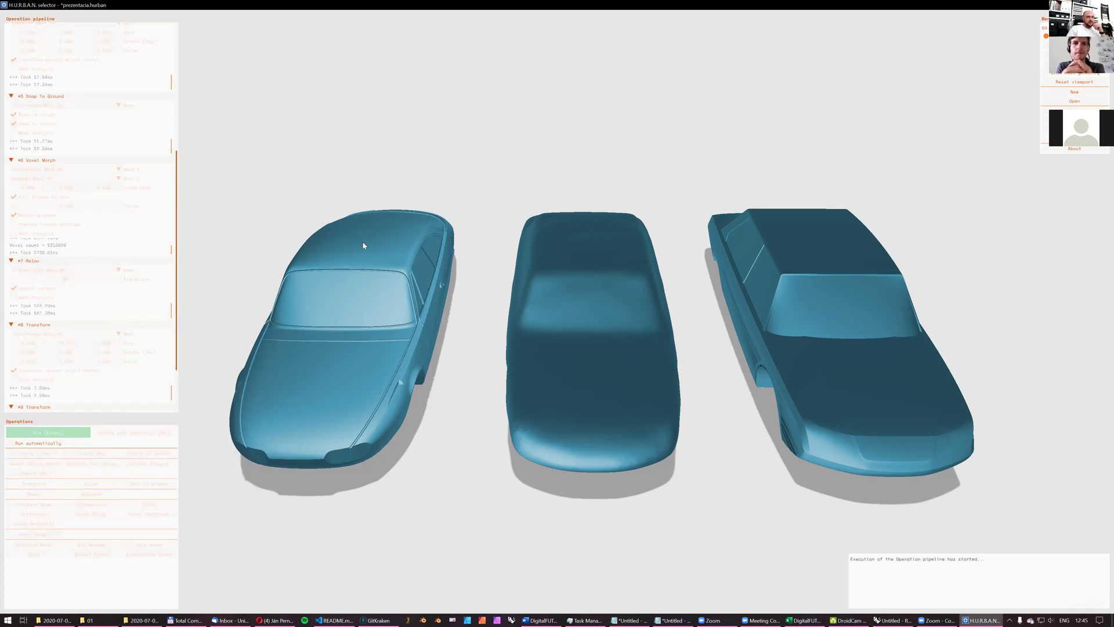
pyautogui.moveTo(805, 246); pyautogui.dragTo(625, 332)
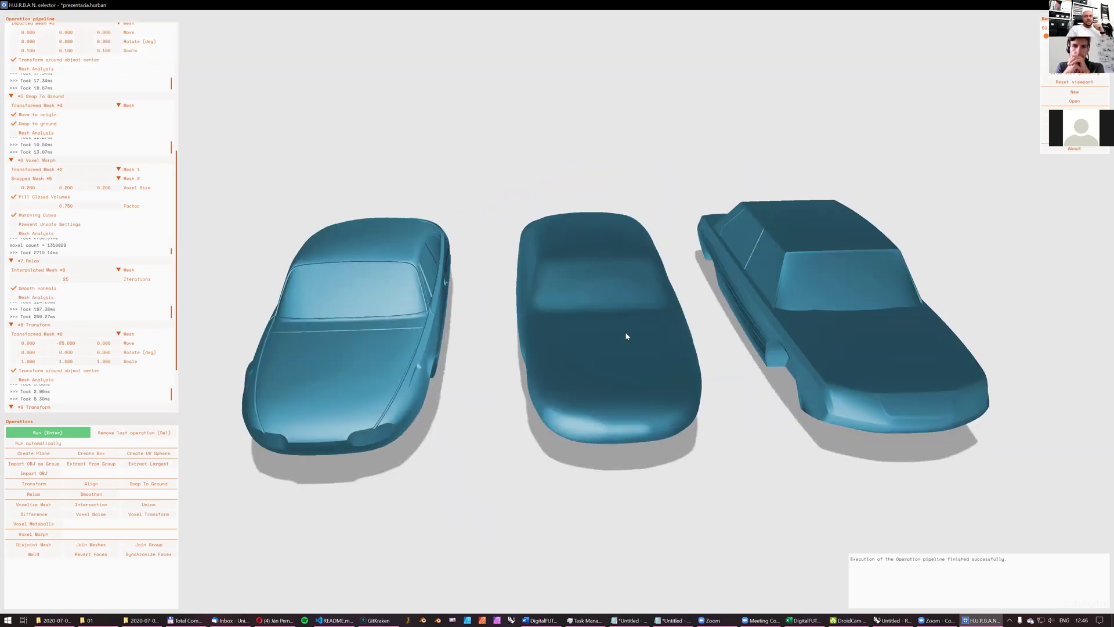
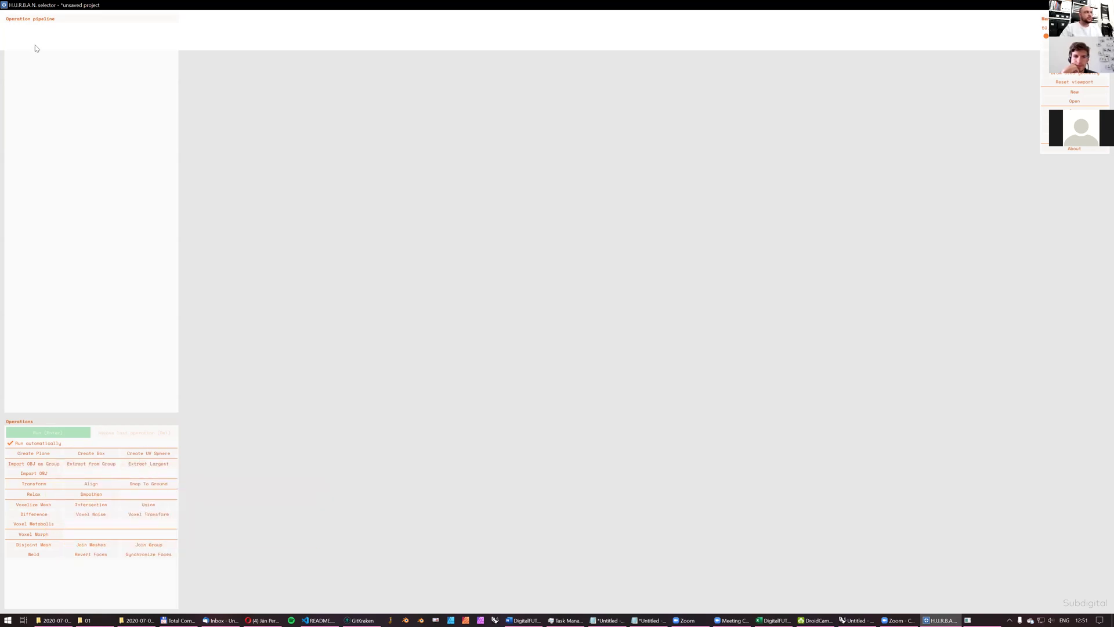
# - Add an Import OBJ operation to the empty pipeline and load the car body's OBJ file into it
pyautogui.moveTo(31, 21)
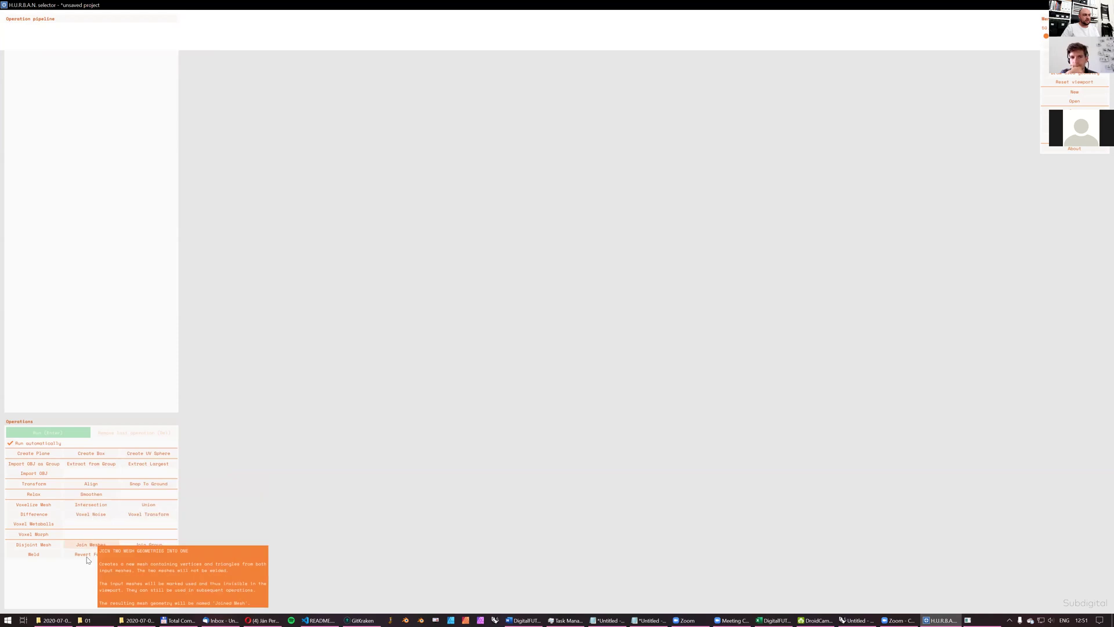
pyautogui.moveTo(144, 460)
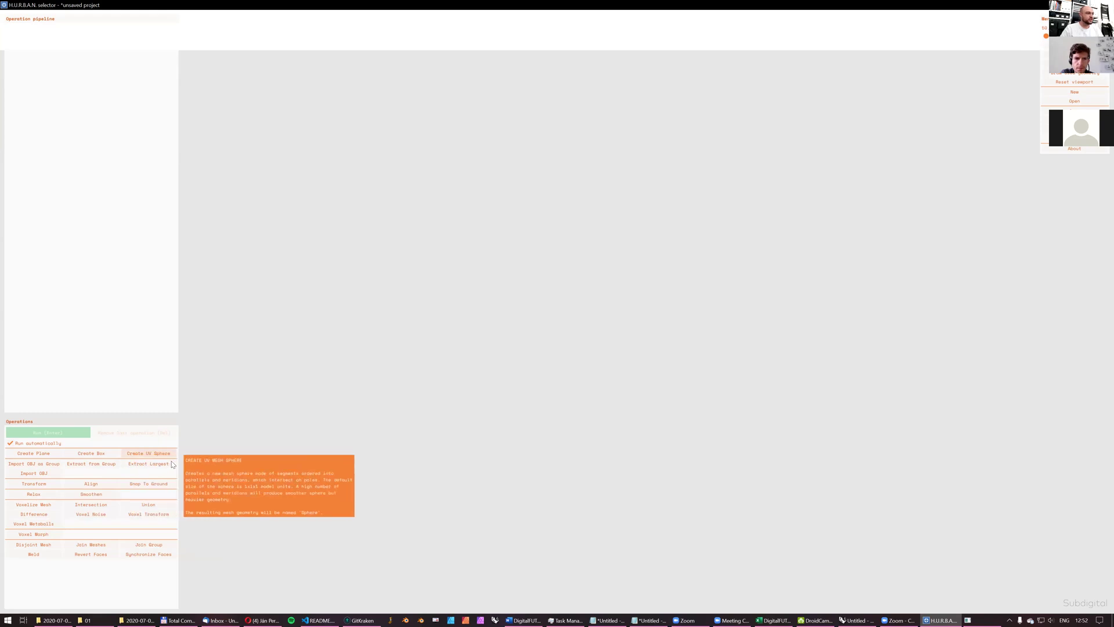
pyautogui.click(34, 474)
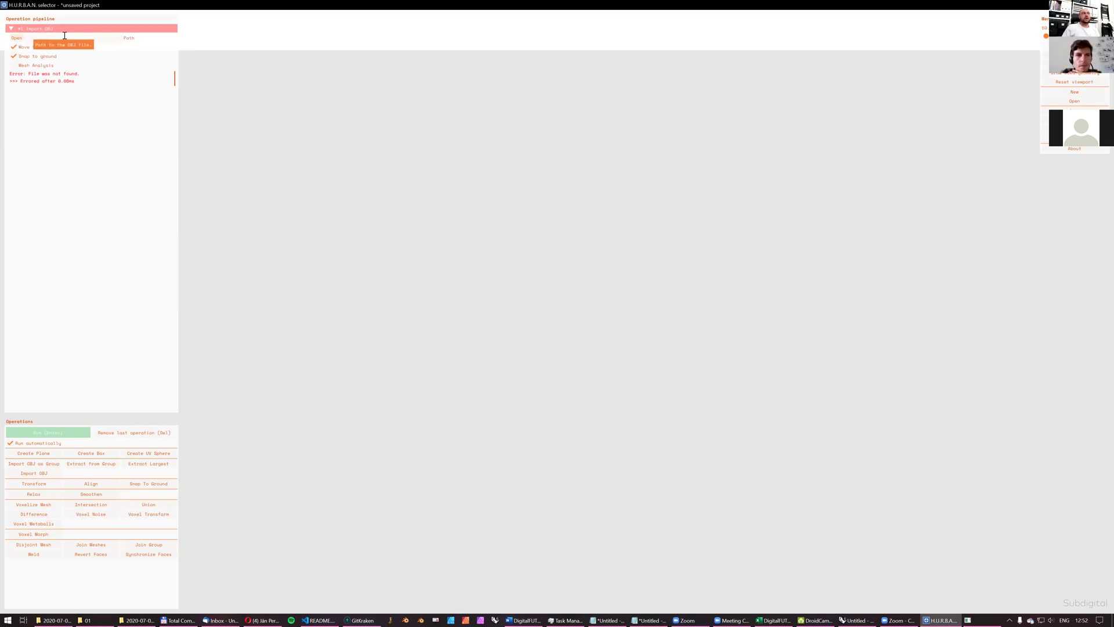
pyautogui.click(16, 39)
pyautogui.click(533, 215)
pyautogui.click(686, 365)
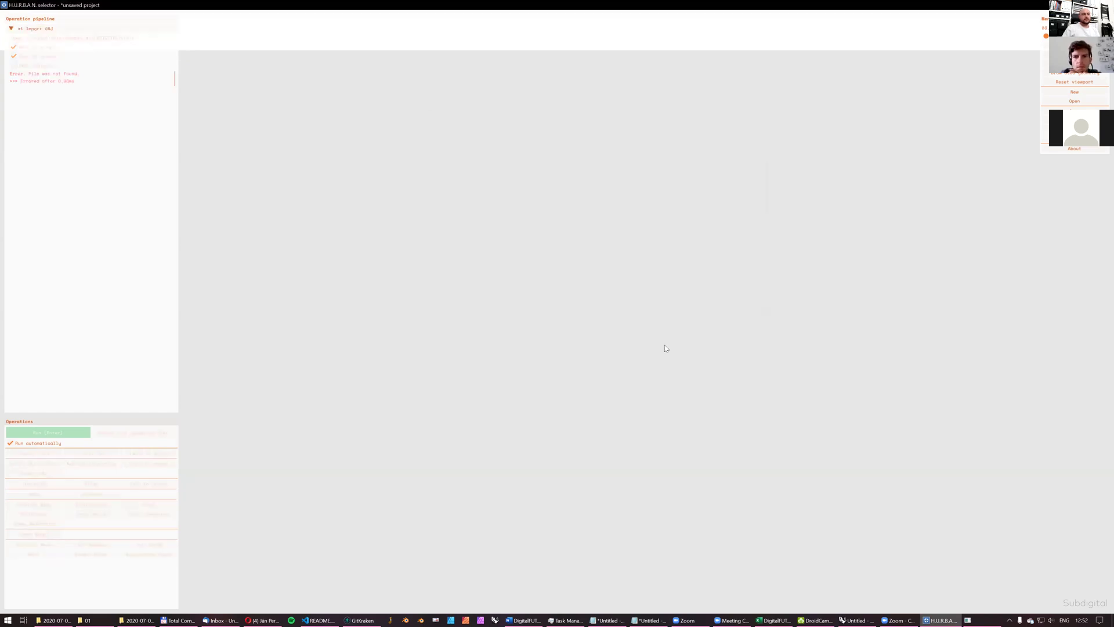
pyautogui.click(1075, 82)
# - Examine the imported car in wireframe, shaded with edges and X-ray modes, and return the viewport to plain shaded
pyautogui.moveTo(812, 276); pyautogui.dragTo(785, 203)
pyautogui.press('w')
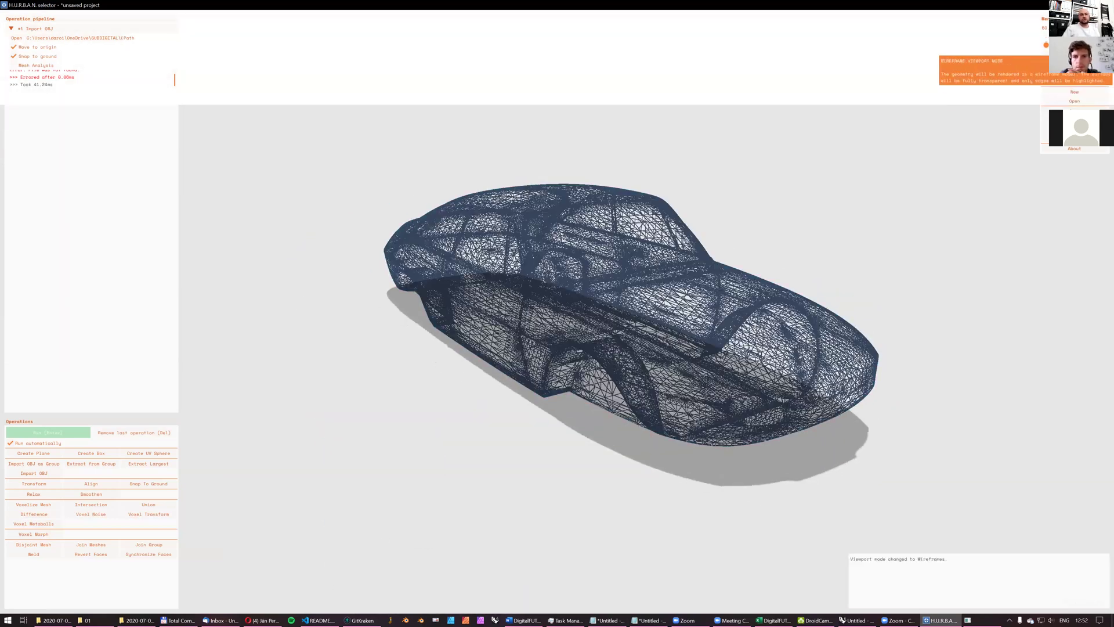
pyautogui.moveTo(844, 247)
pyautogui.mouseDown()
pyautogui.moveTo(696, 294)
pyautogui.moveTo(1018, 103)
pyautogui.moveTo(812, 232)
pyautogui.moveTo(776, 228)
pyautogui.moveTo(984, 67)
pyautogui.mouseUp()
pyautogui.press('w')
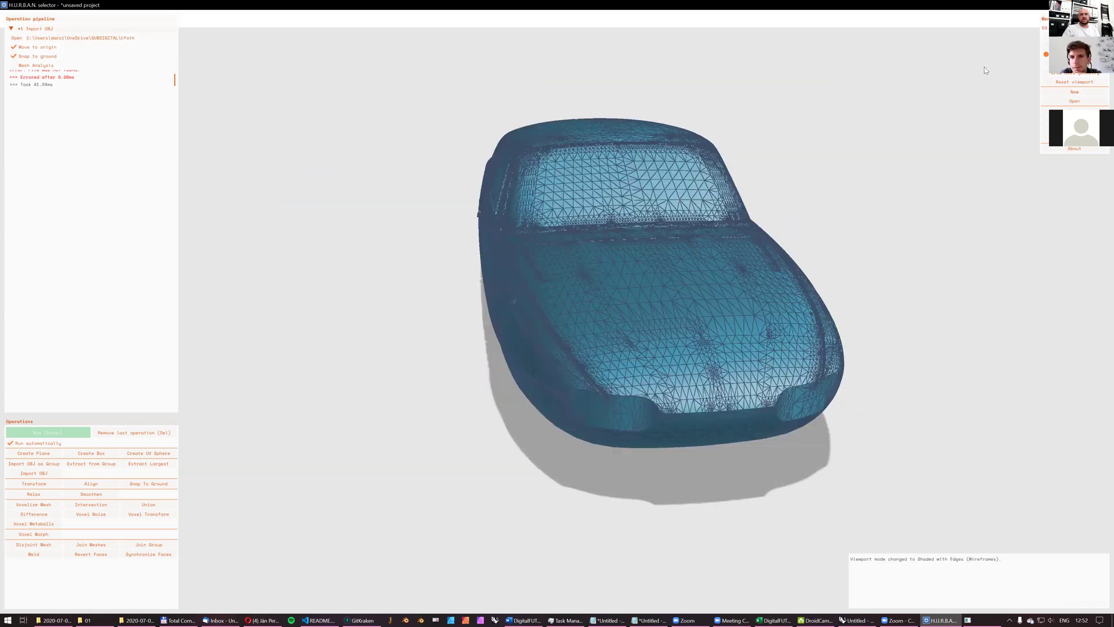
pyautogui.click(989, 106)
pyautogui.moveTo(859, 174)
pyautogui.mouseDown()
pyautogui.moveTo(716, 242)
pyautogui.moveTo(791, 234)
pyautogui.moveTo(678, 243)
pyautogui.mouseUp()
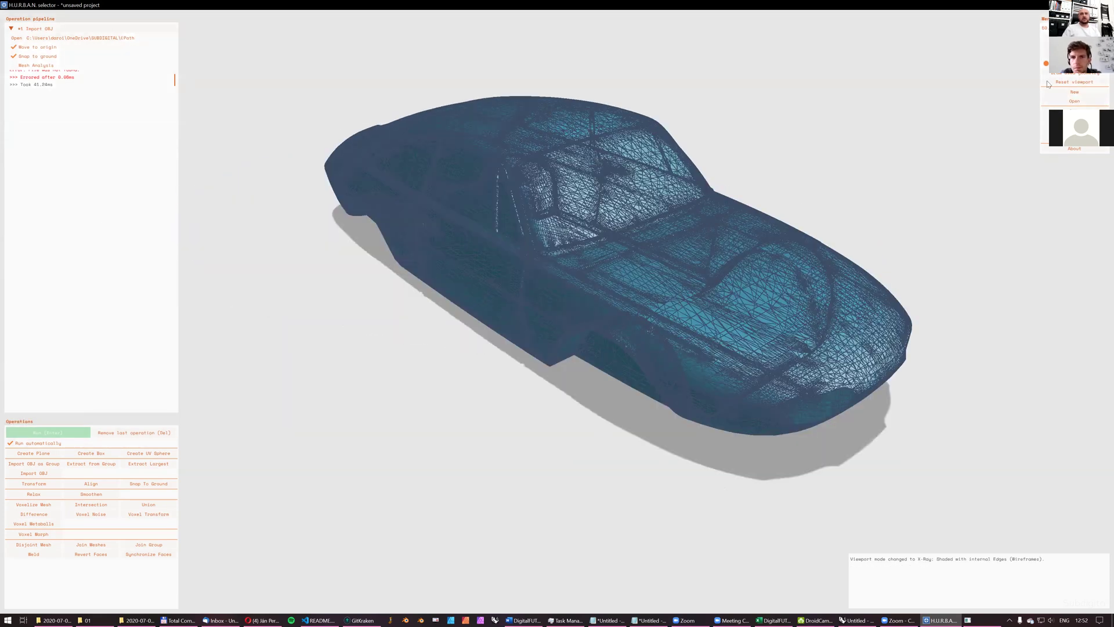
pyautogui.click(1074, 82)
pyautogui.click(1059, 36)
pyautogui.moveTo(621, 204)
pyautogui.mouseDown()
pyautogui.moveTo(691, 203)
pyautogui.moveTo(644, 177)
pyautogui.mouseUp()
pyautogui.moveTo(754, 273); pyautogui.dragTo(582, 186)
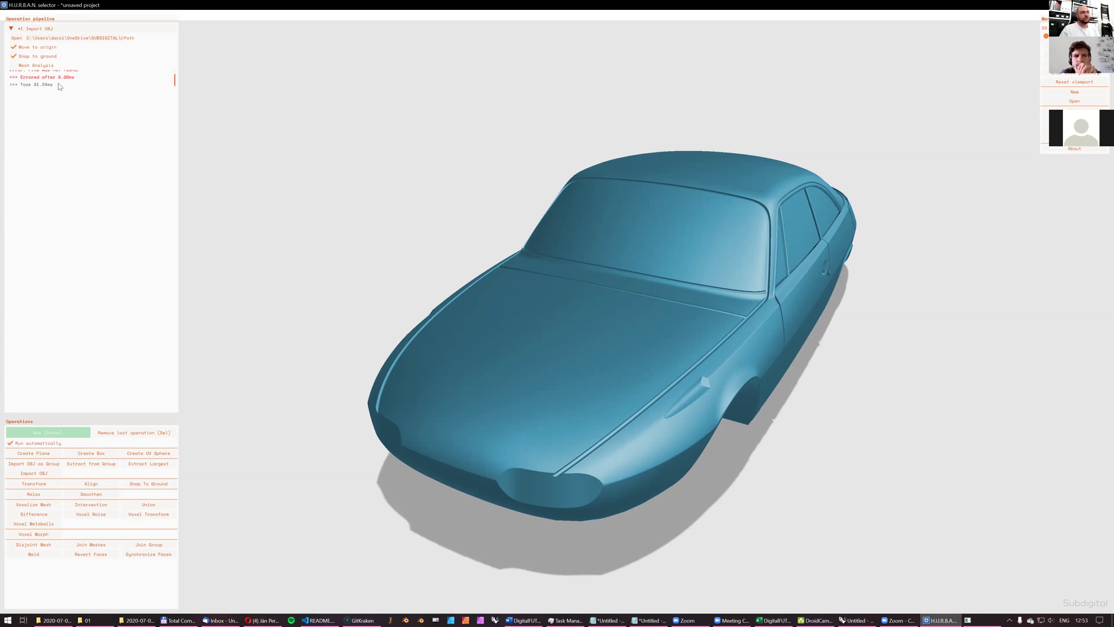
# - Enable Mesh Analysis on the Import OBJ operation and read the car's dimensions and triangulated mesh properties in the report
pyautogui.scroll(1, 78, 87)
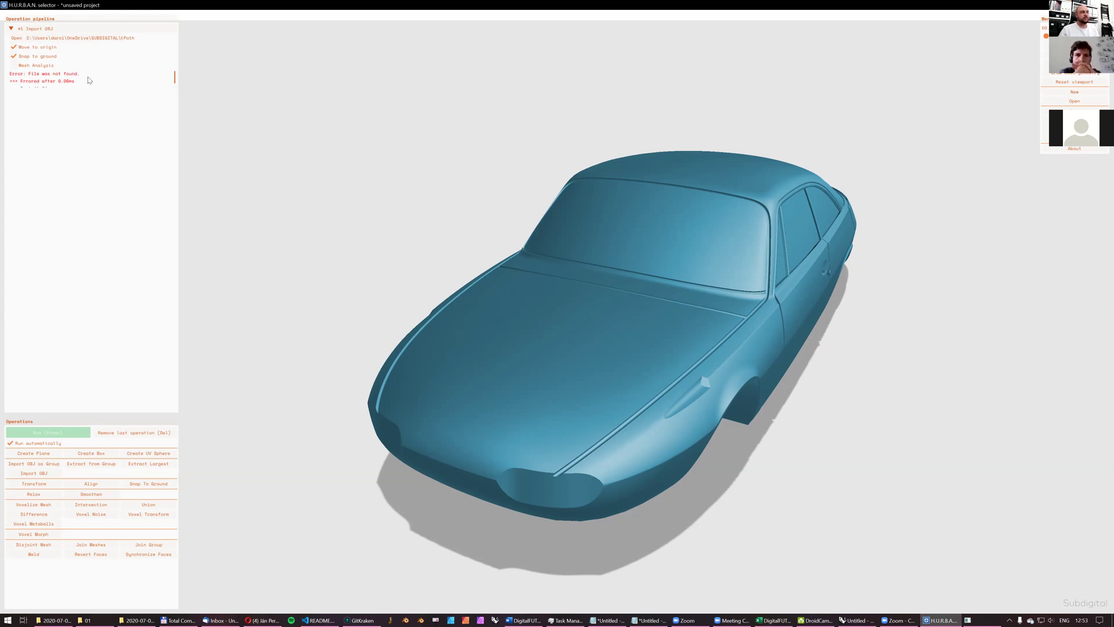
pyautogui.scroll(-1, 80, 81)
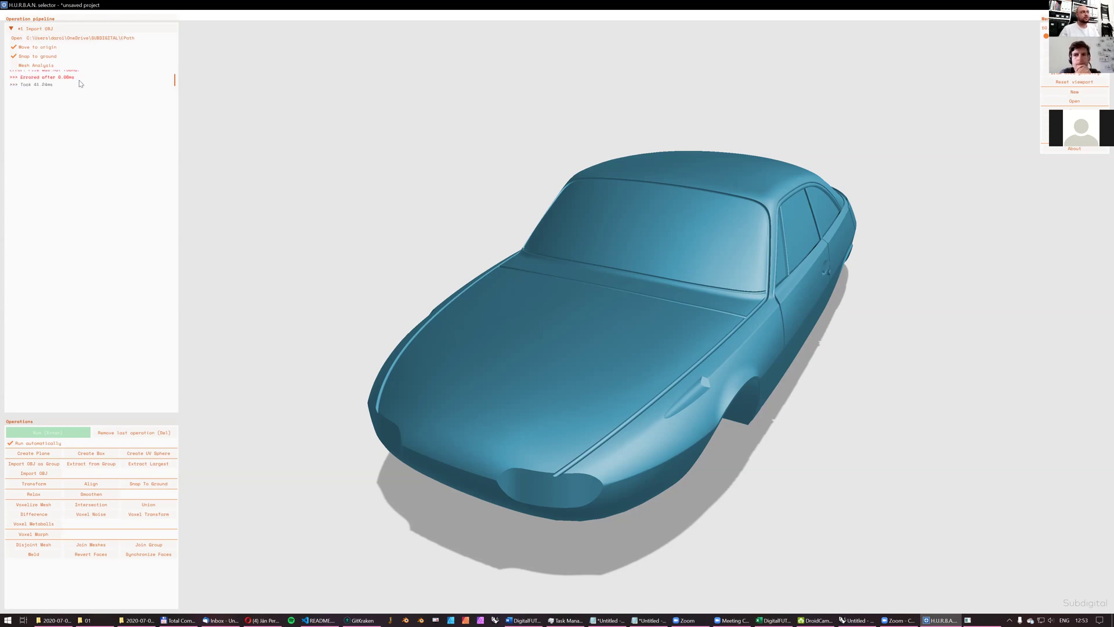
pyautogui.click(14, 67)
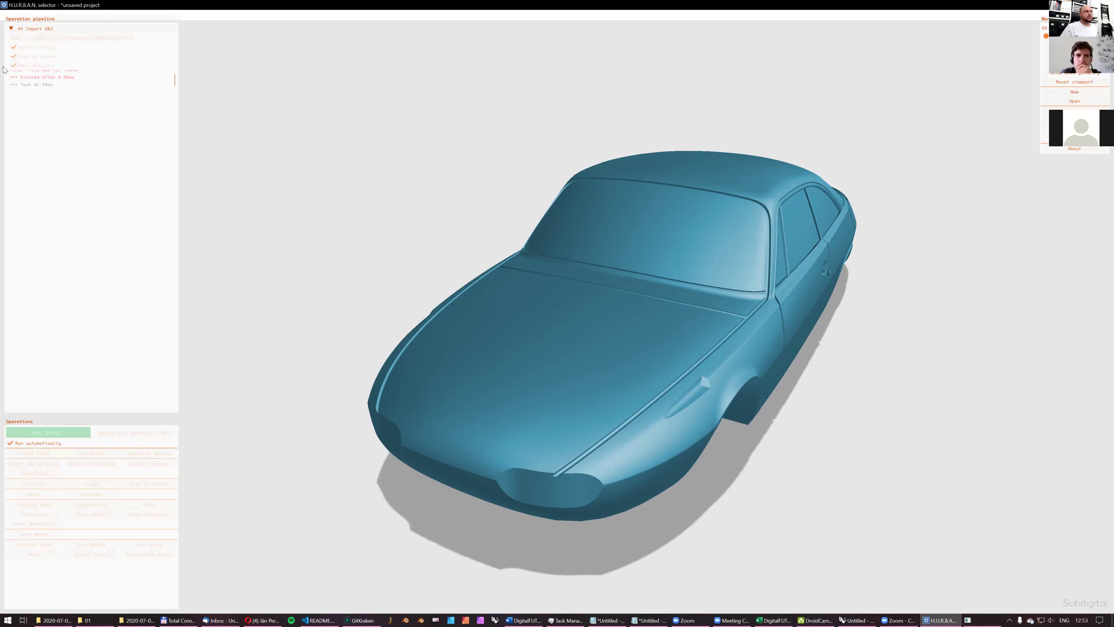
pyautogui.scroll(5, 91, 80)
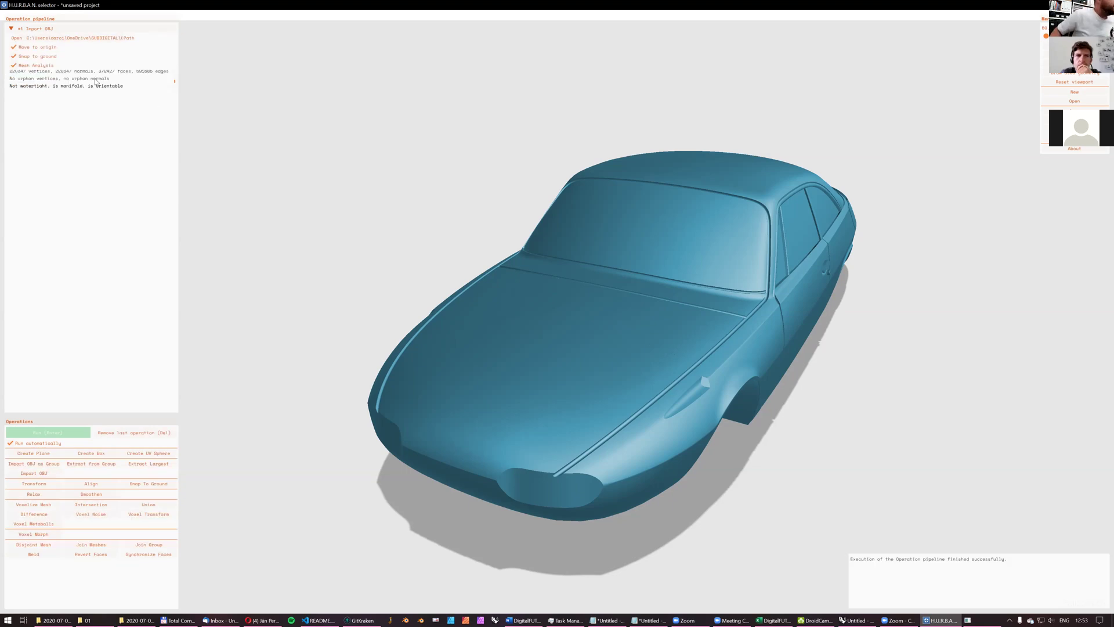
pyautogui.scroll(4, 91, 76)
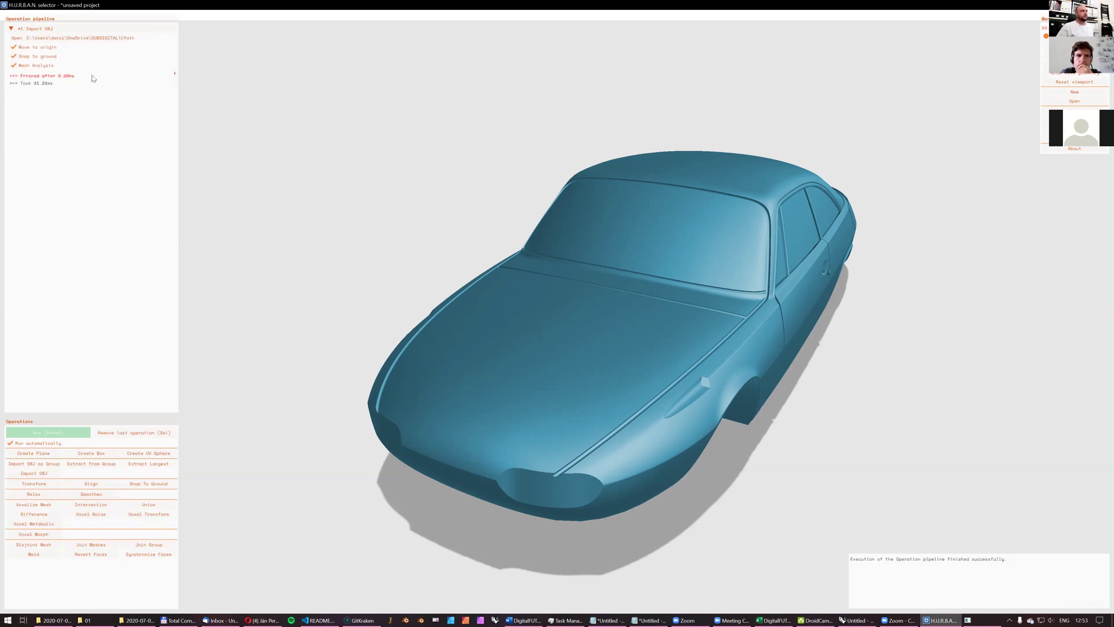
pyautogui.scroll(-1, 80, 87)
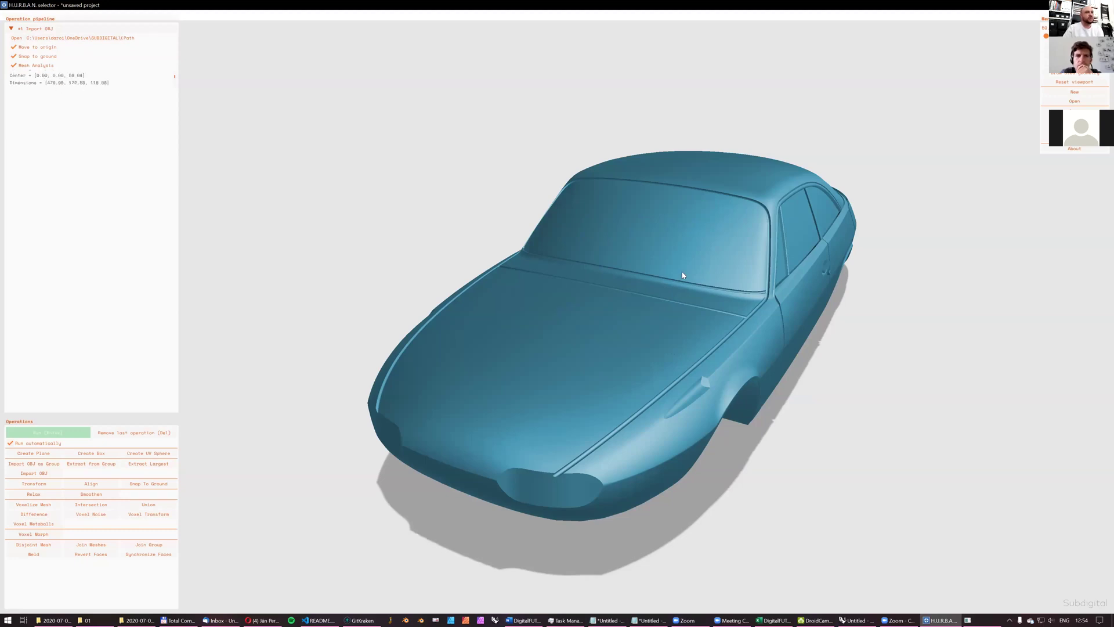
pyautogui.scroll(-1, 71, 86)
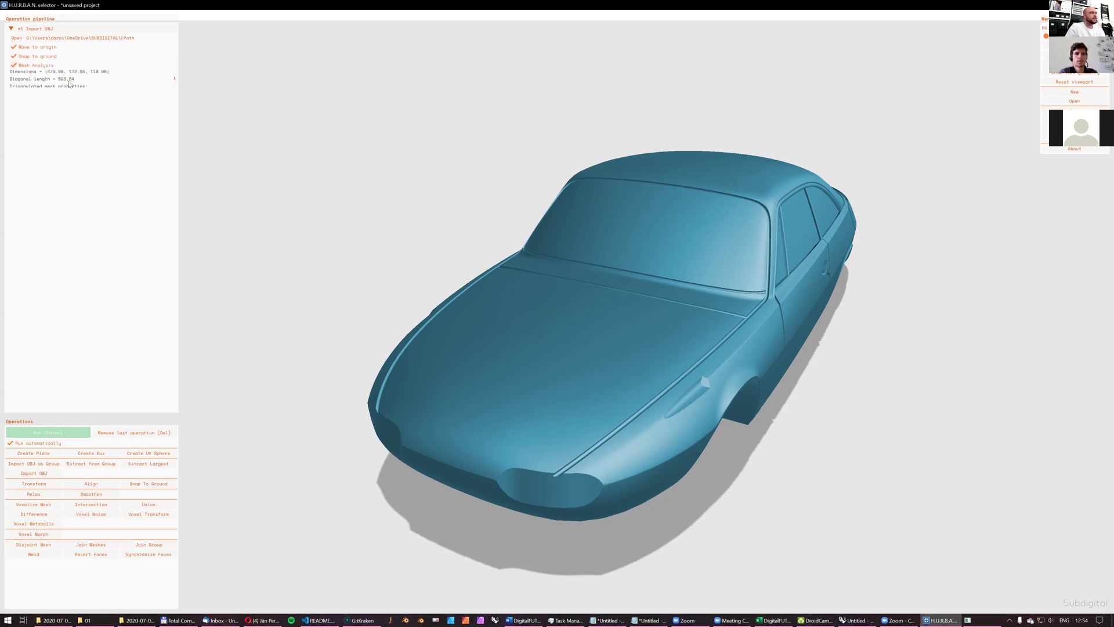
pyautogui.scroll(-2, 70, 84)
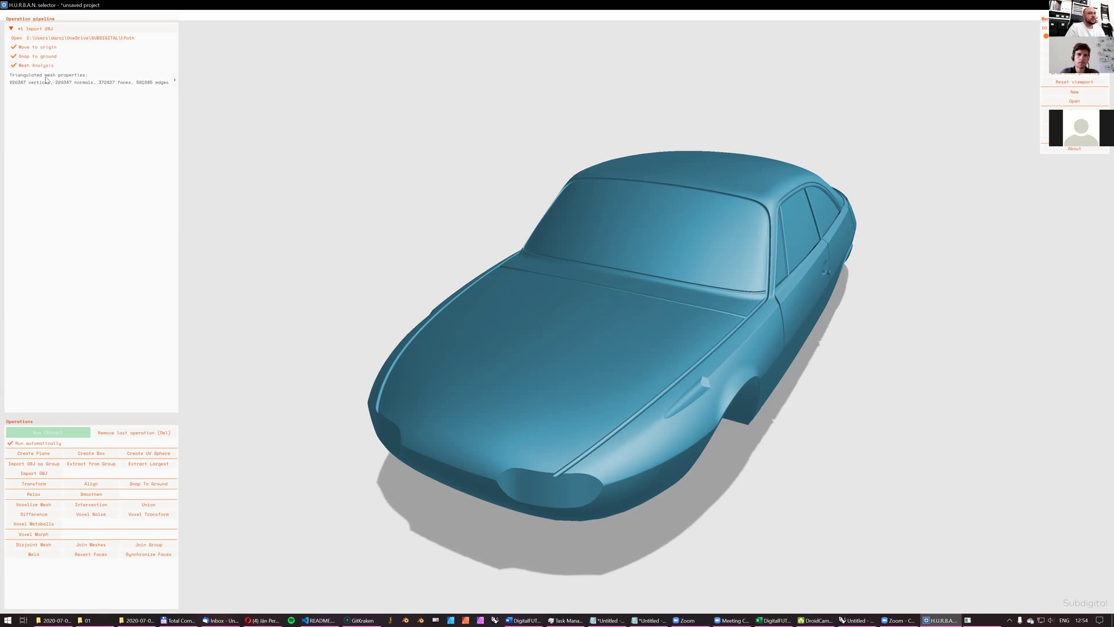
# - Inspect the car in wireframe, return to shaded display and read the rest of the mesh analysis report
pyautogui.press('w')
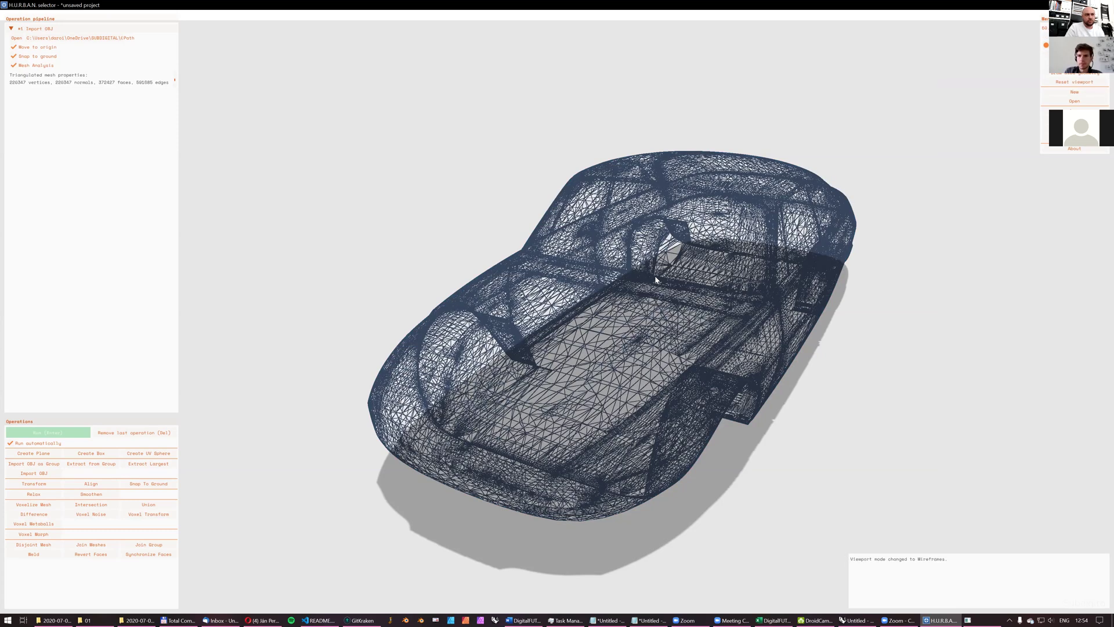
pyautogui.press('s')
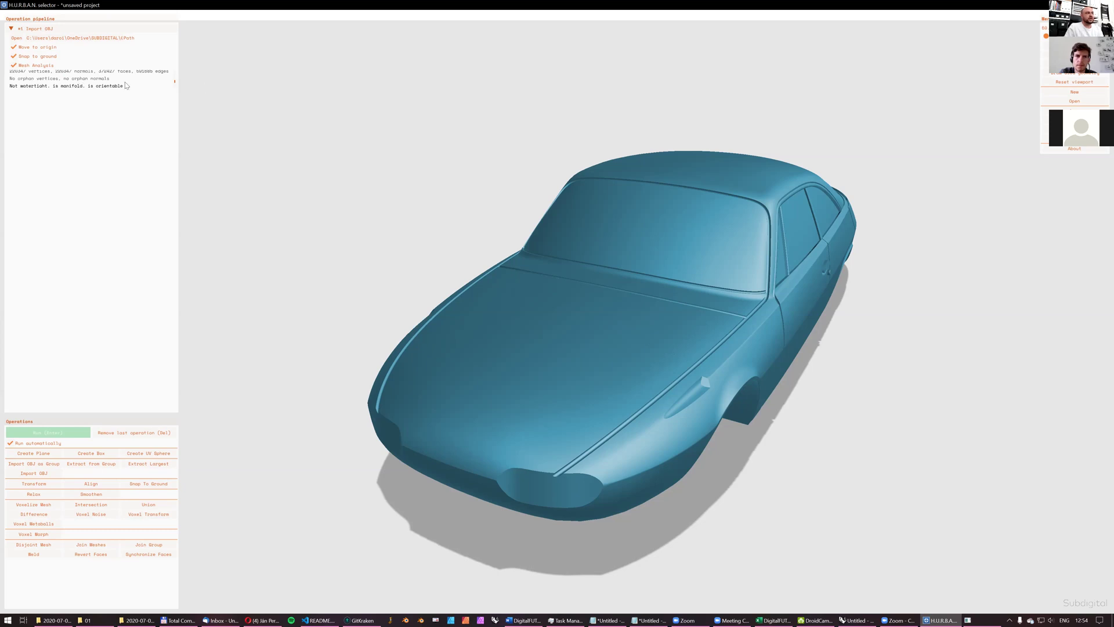
pyautogui.scroll(-1, 22, 90)
pyautogui.scroll(1, 22, 90)
pyautogui.scroll(-1, 92, 87)
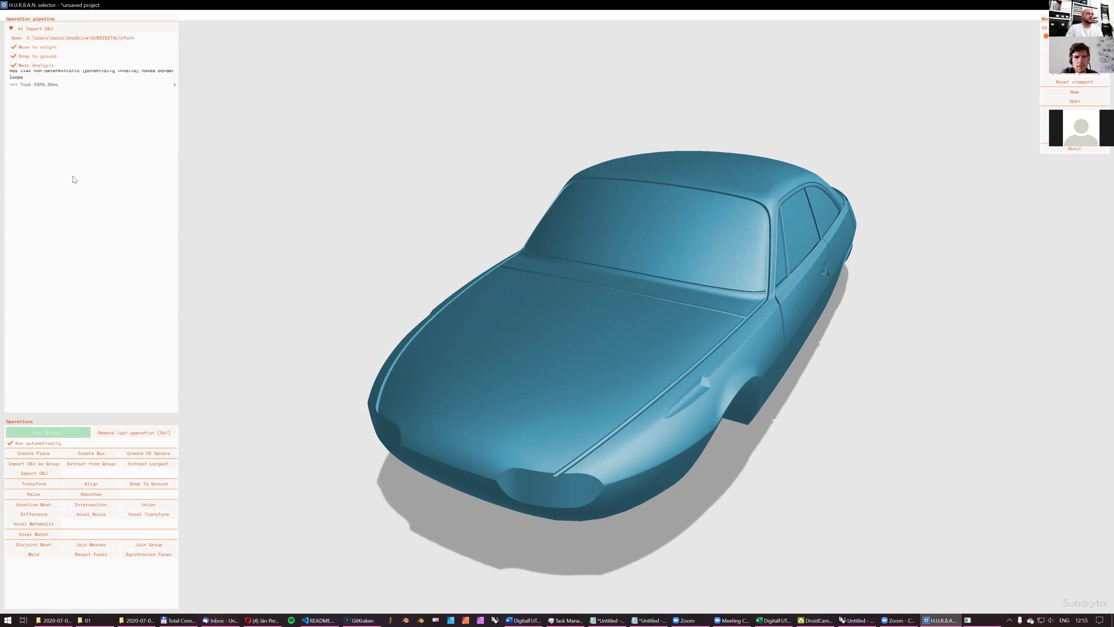
pyautogui.moveTo(607, 304); pyautogui.dragTo(639, 304)
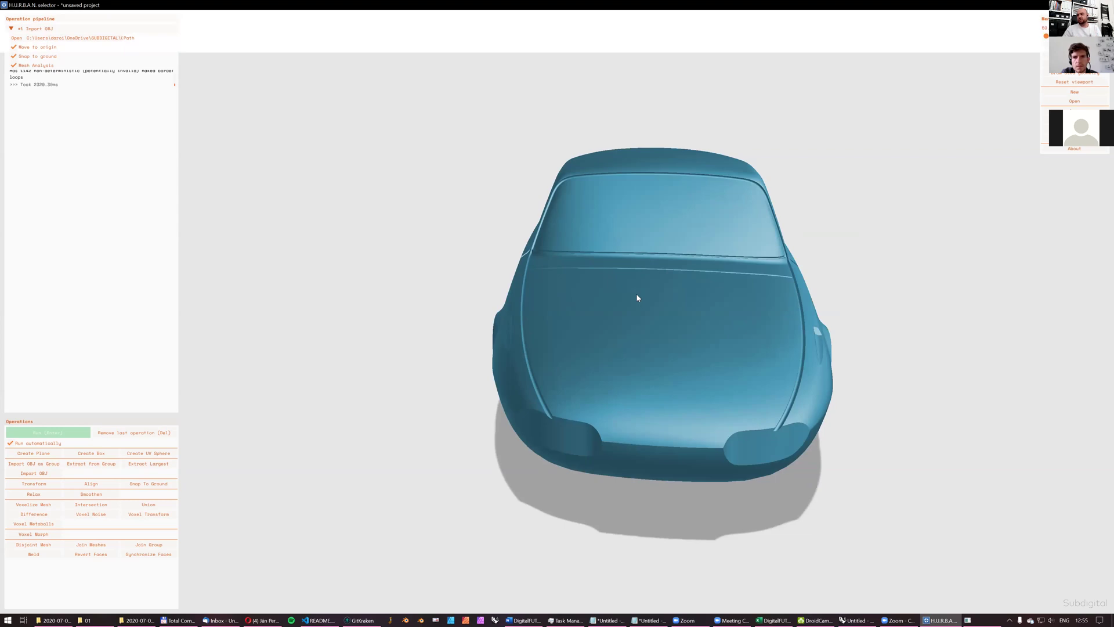
pyautogui.moveTo(622, 294); pyautogui.dragTo(481, 260)
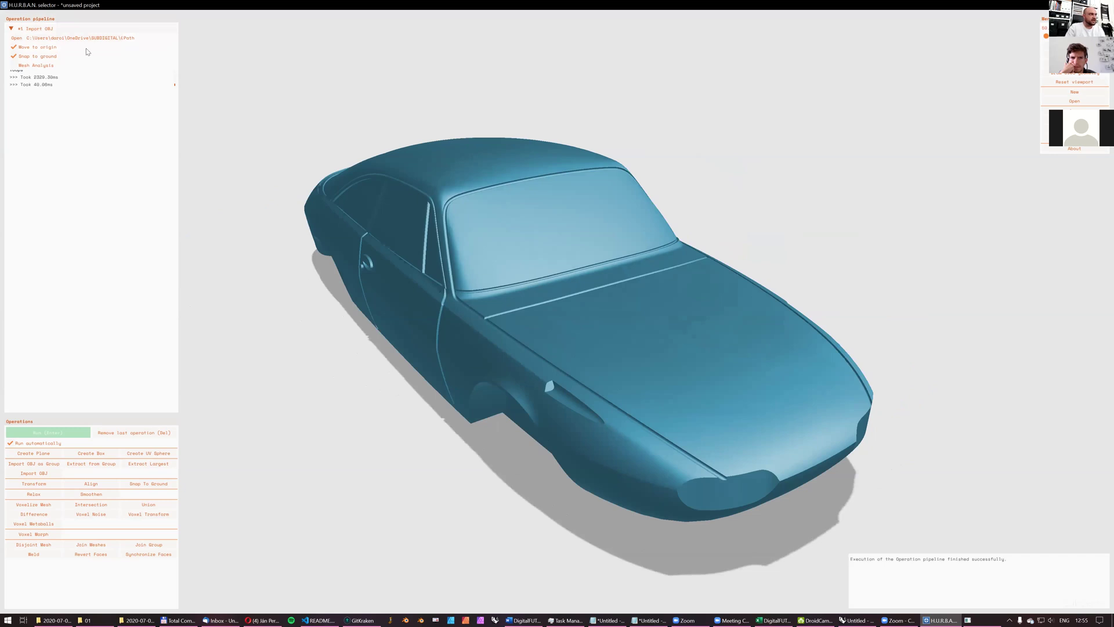
# - Add a Transform operation on the imported mesh and set its Y movement to 100
pyautogui.click(40, 485)
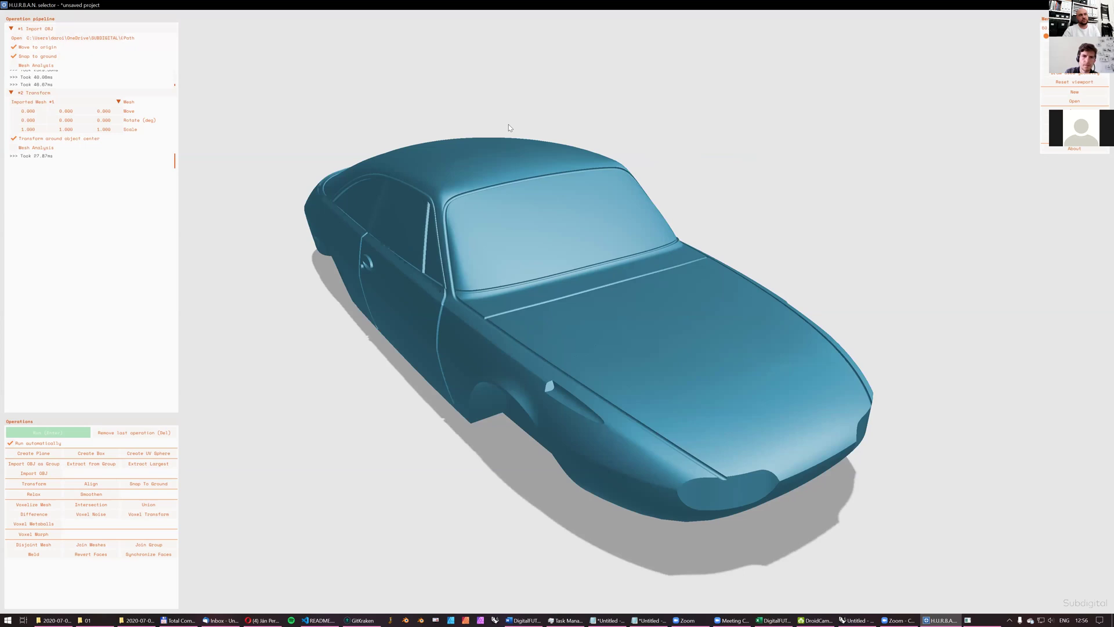
pyautogui.doubleClick(64, 111)
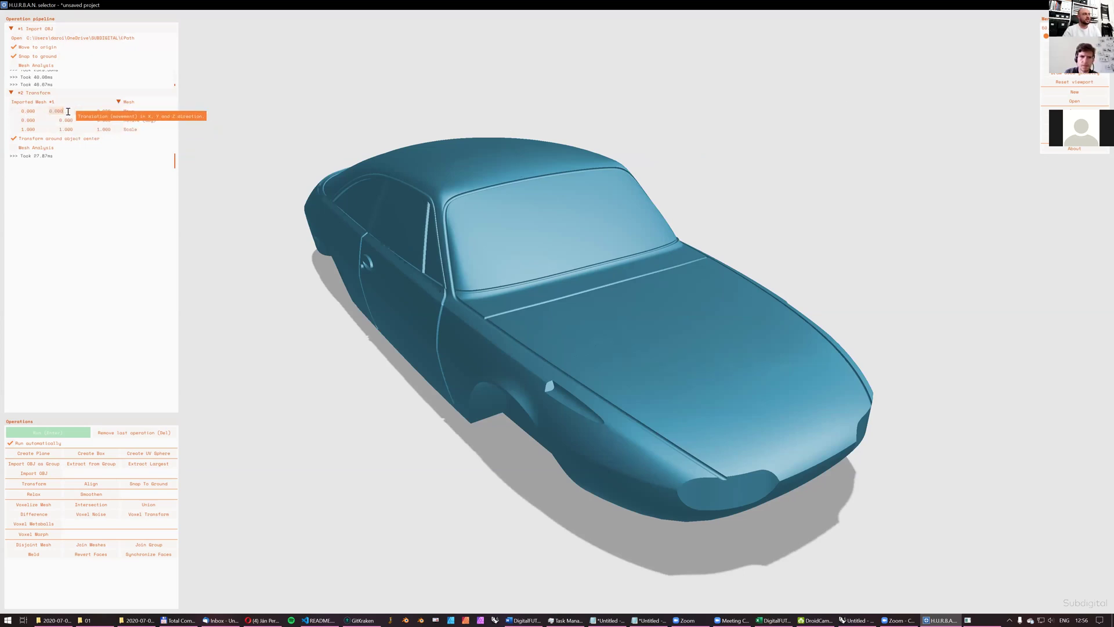
pyautogui.write('100')
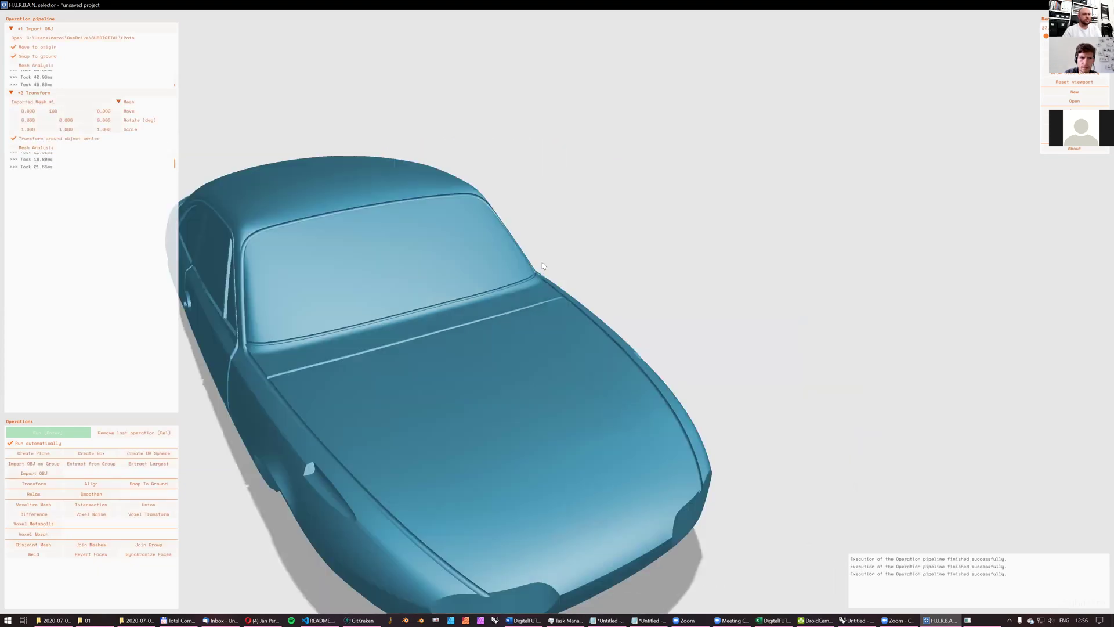
pyautogui.scroll(-3, 542, 263)
pyautogui.moveTo(542, 263); pyautogui.dragTo(592, 276)
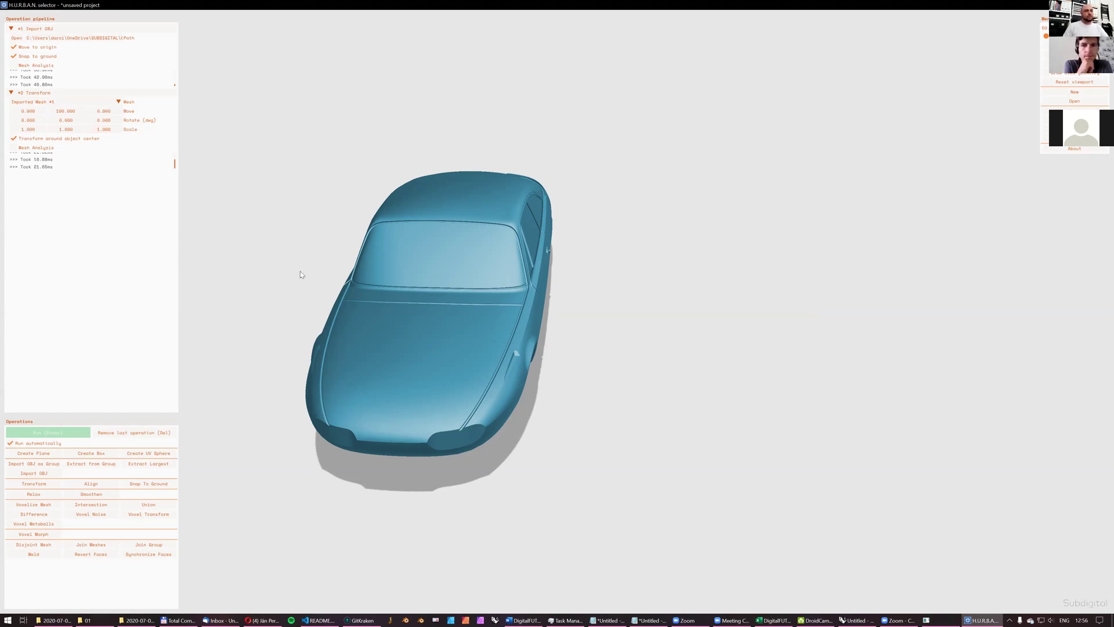
pyautogui.click(119, 103)
pyautogui.click(116, 110)
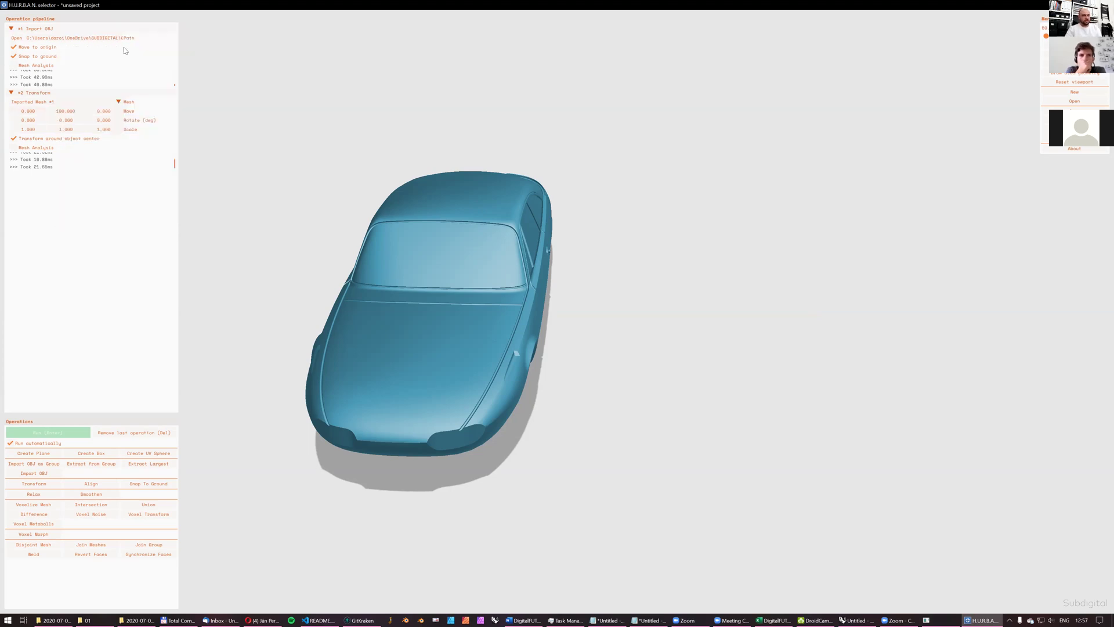
# - Turn on drawing of used geometry, compare the viewport with it off and on, and leave it on
pyautogui.moveTo(1062, 79)
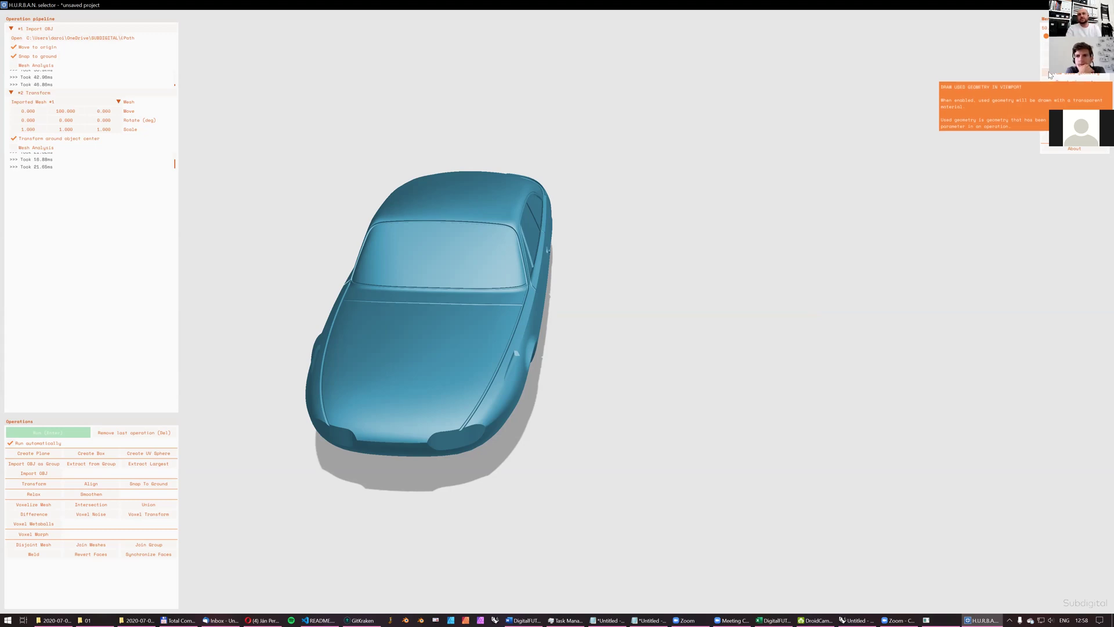
pyautogui.click(1050, 72)
pyautogui.moveTo(806, 183)
pyautogui.mouseDown()
pyautogui.moveTo(665, 242)
pyautogui.moveTo(697, 231)
pyautogui.moveTo(612, 200)
pyautogui.mouseUp()
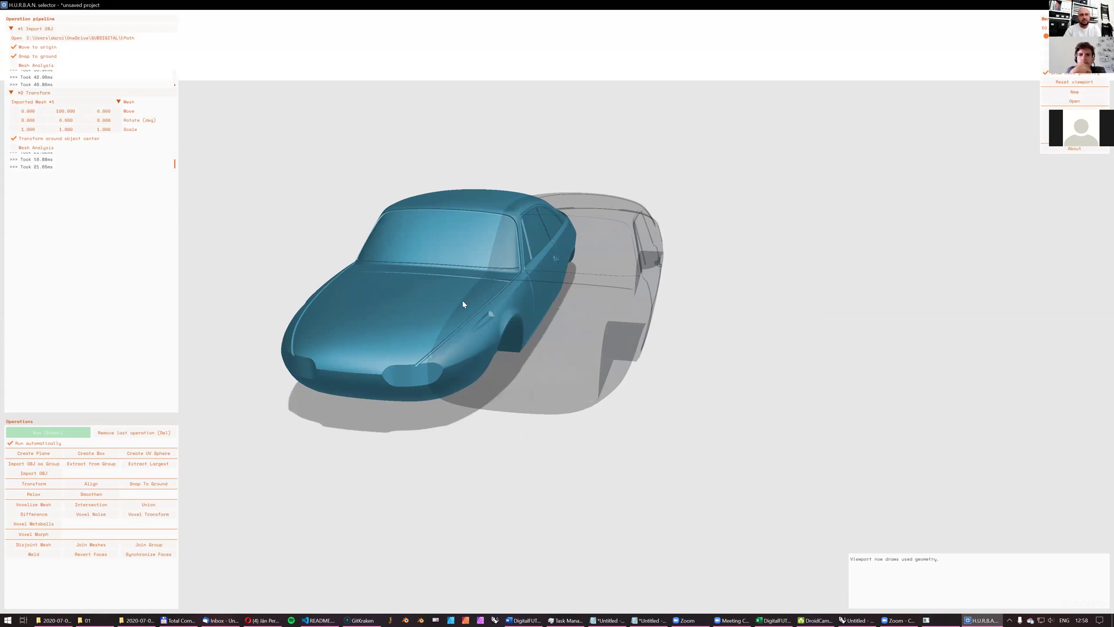
pyautogui.moveTo(646, 186); pyautogui.dragTo(598, 377)
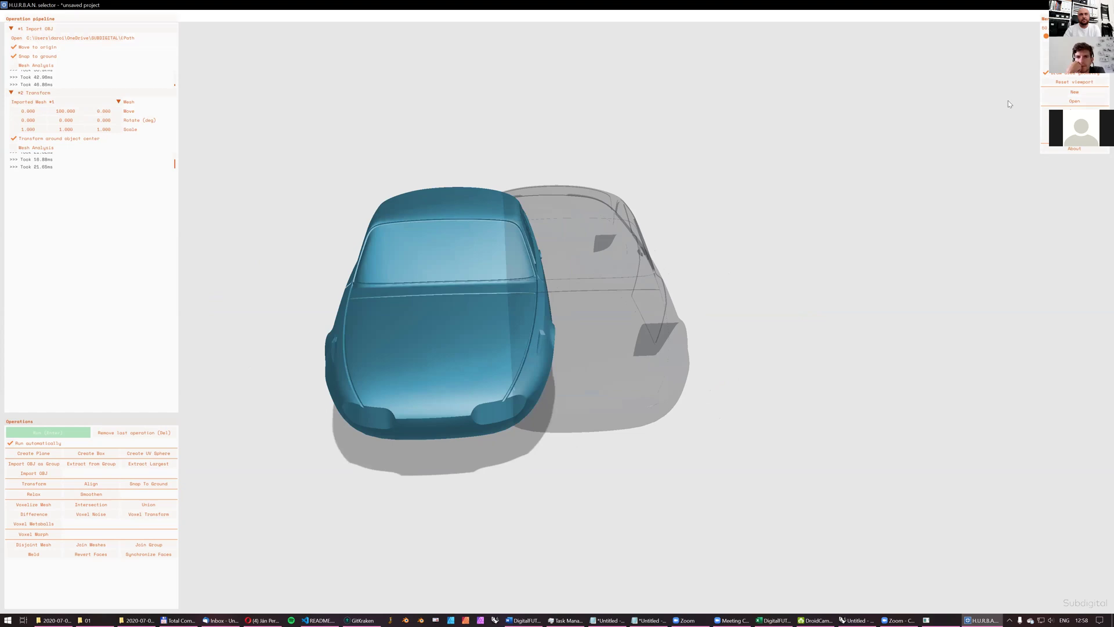
pyautogui.click(1046, 72)
pyautogui.moveTo(641, 339); pyautogui.dragTo(641, 346)
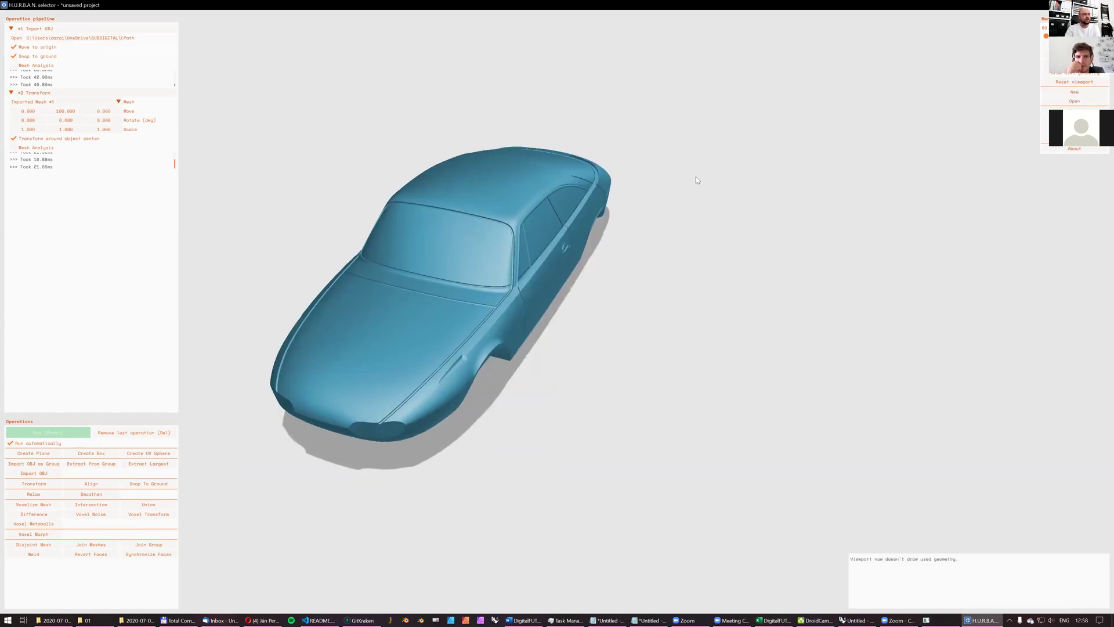
pyautogui.click(1064, 73)
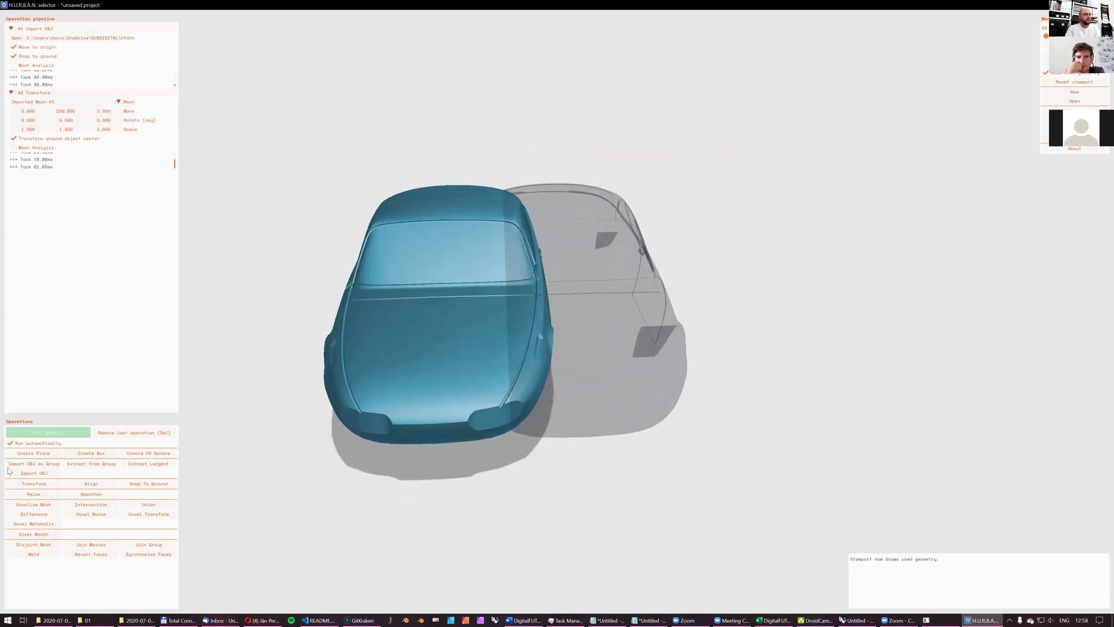
# - Turn off automatic running, set the Transform's Y movement to 200, run the pipeline and turn automatic running back on
pyautogui.click(10, 443)
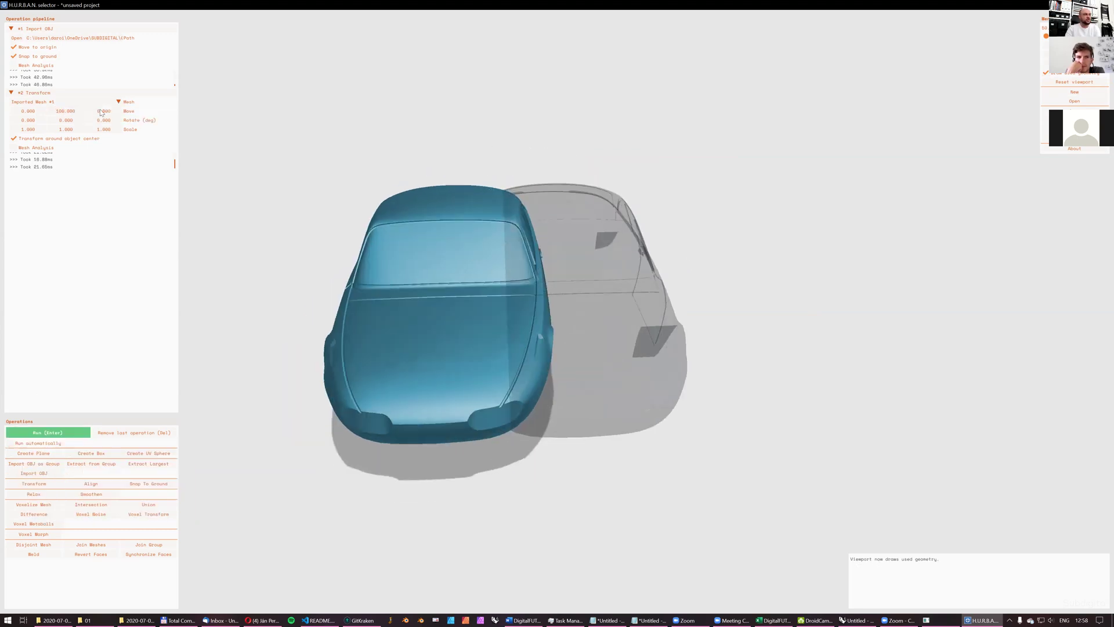
pyautogui.doubleClick(56, 110)
pyautogui.moveTo(52, 112); pyautogui.dragTo(119, 123)
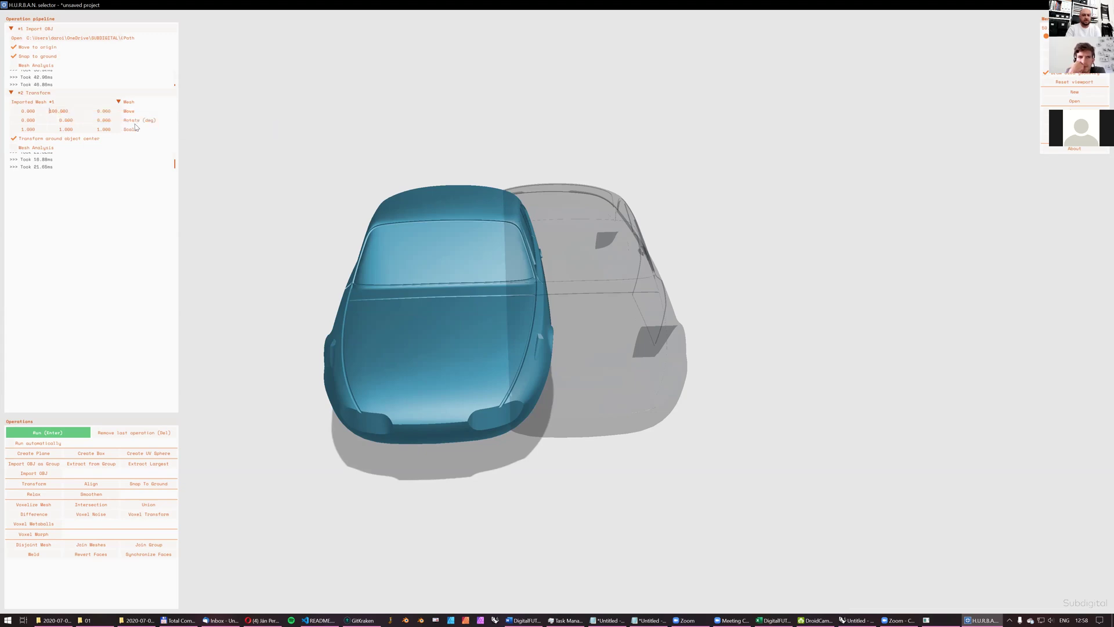
pyautogui.press('Return')
pyautogui.press('Return')
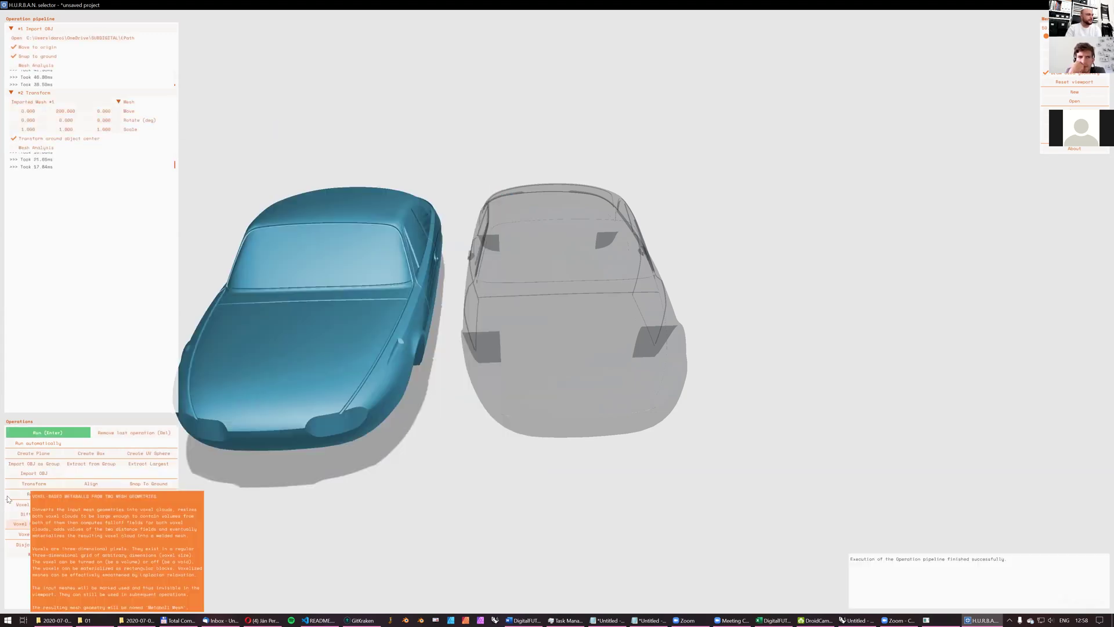
pyautogui.click(17, 448)
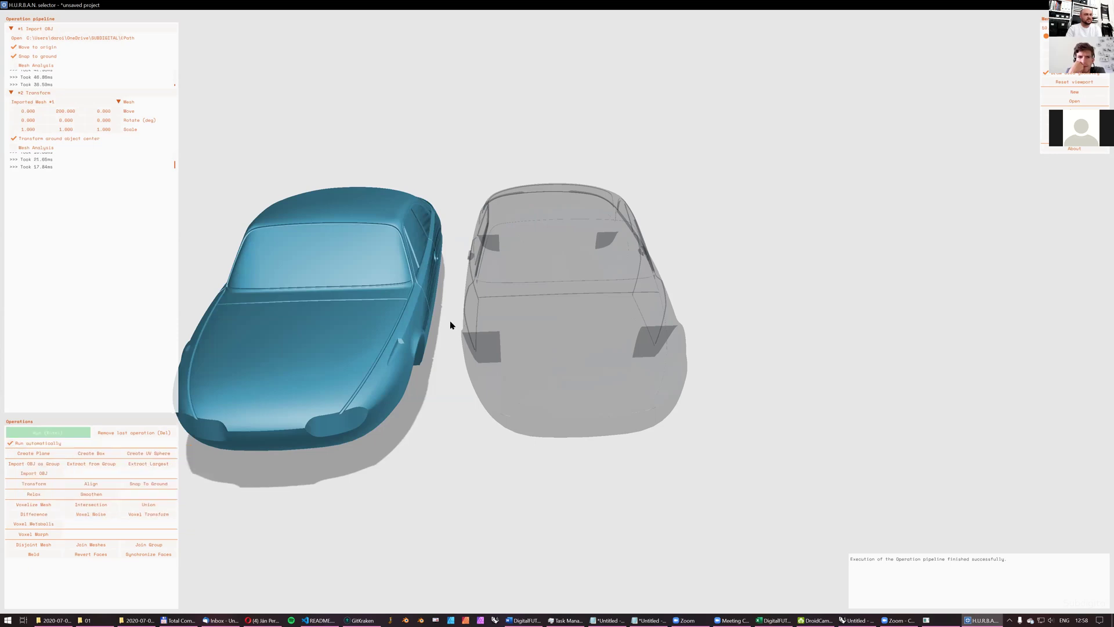
# - Add a second Transform operation on the already moved car mesh and set its Z movement to 200
pyautogui.moveTo(450, 320); pyautogui.dragTo(441, 260)
pyautogui.moveTo(630, 242); pyautogui.dragTo(662, 239)
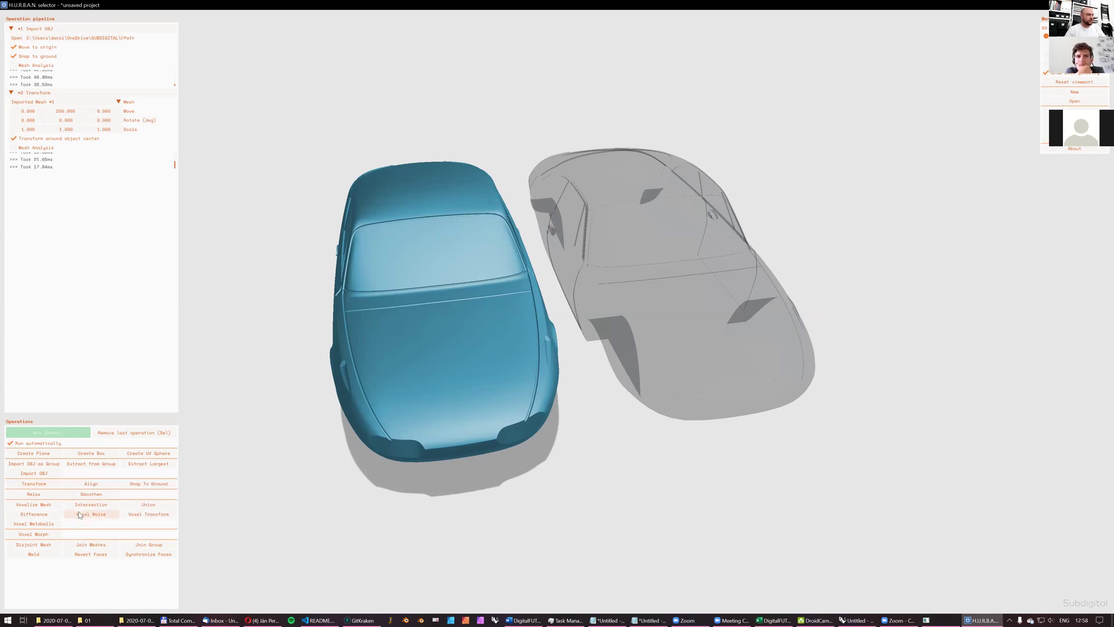
pyautogui.click(51, 485)
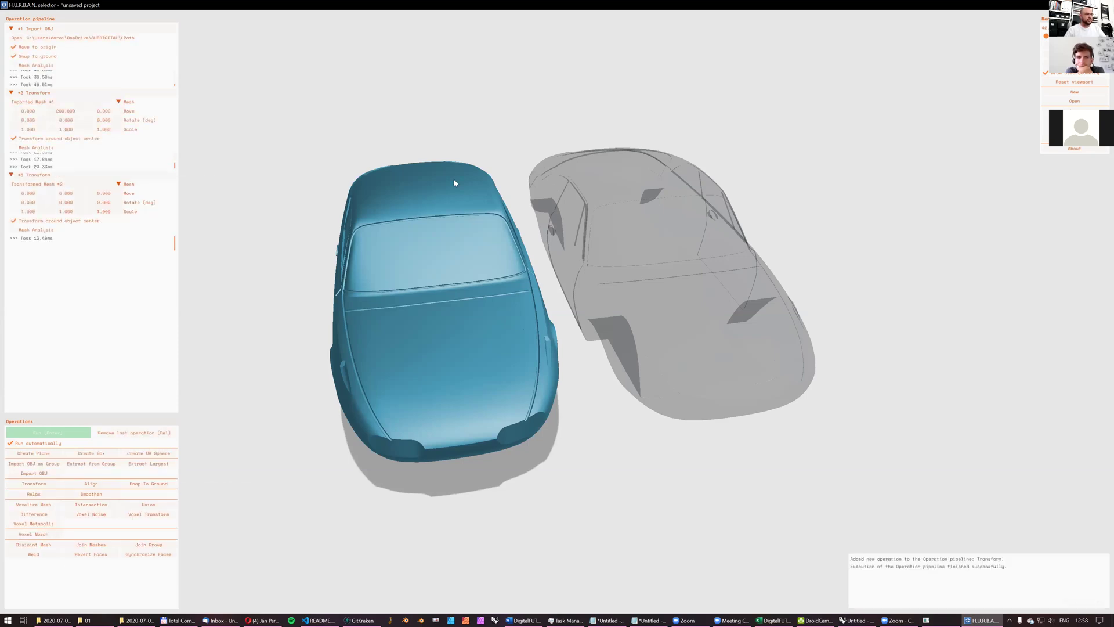
pyautogui.doubleClick(104, 193)
pyautogui.write('200')
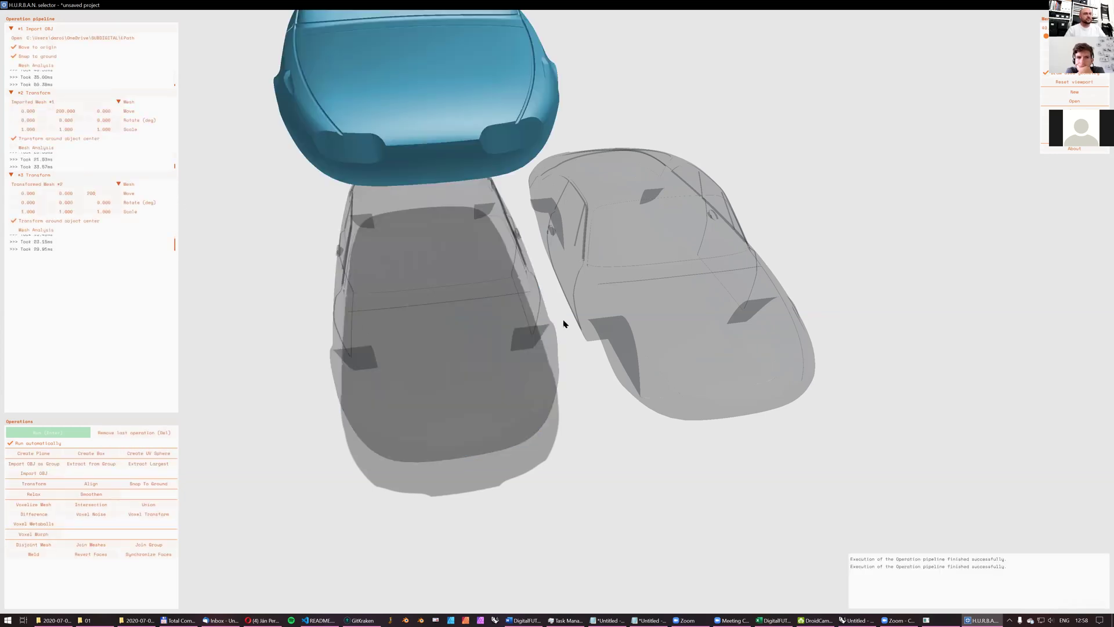
pyautogui.moveTo(562, 319); pyautogui.dragTo(579, 235)
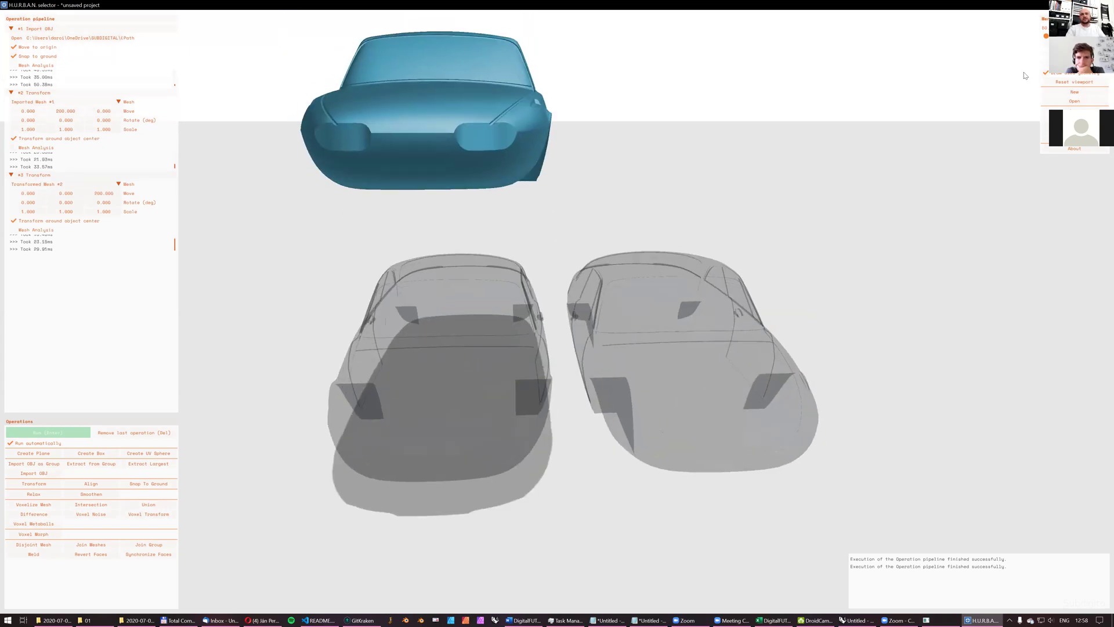
# - Compare the viewport with drawing of used geometry off and on, leave it on and reset the view to fit everything
pyautogui.click(1046, 74)
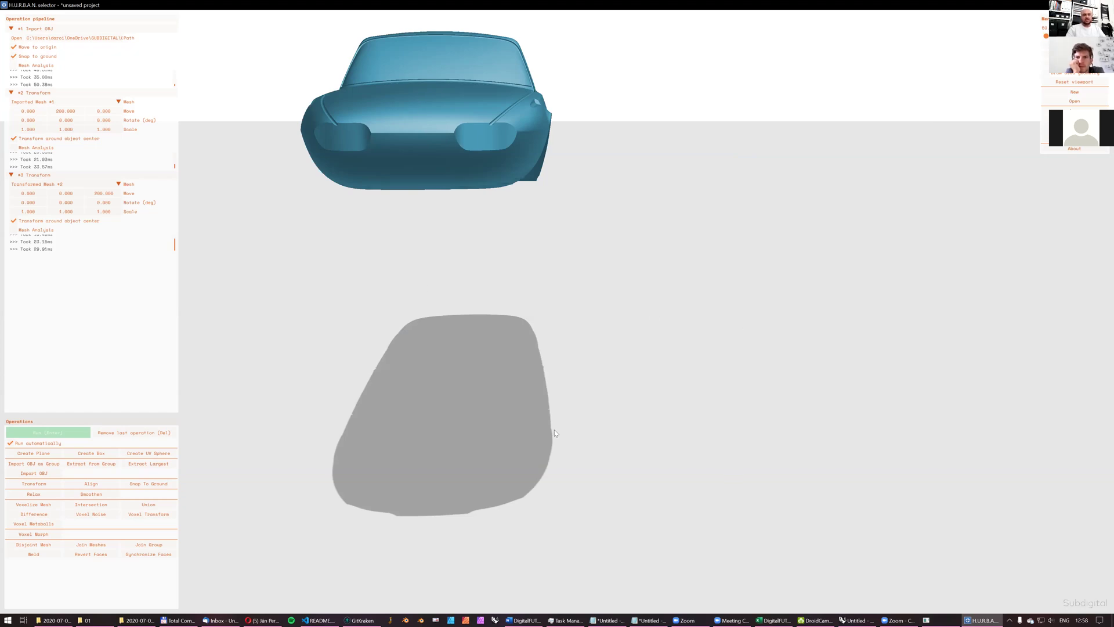
pyautogui.click(1052, 81)
pyautogui.click(1052, 74)
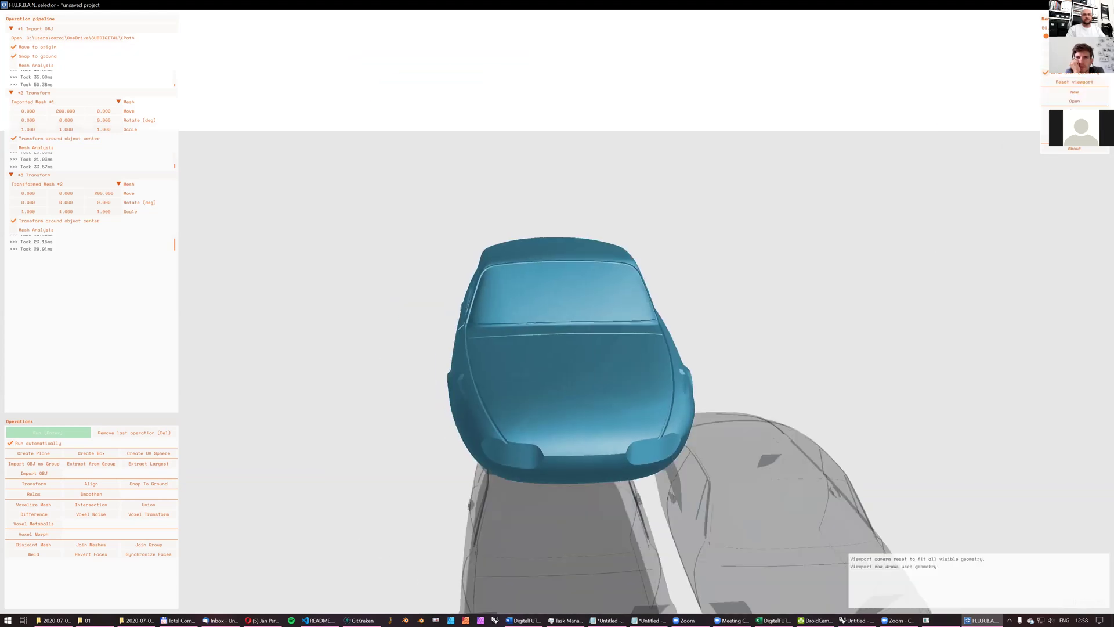
pyautogui.click(1061, 81)
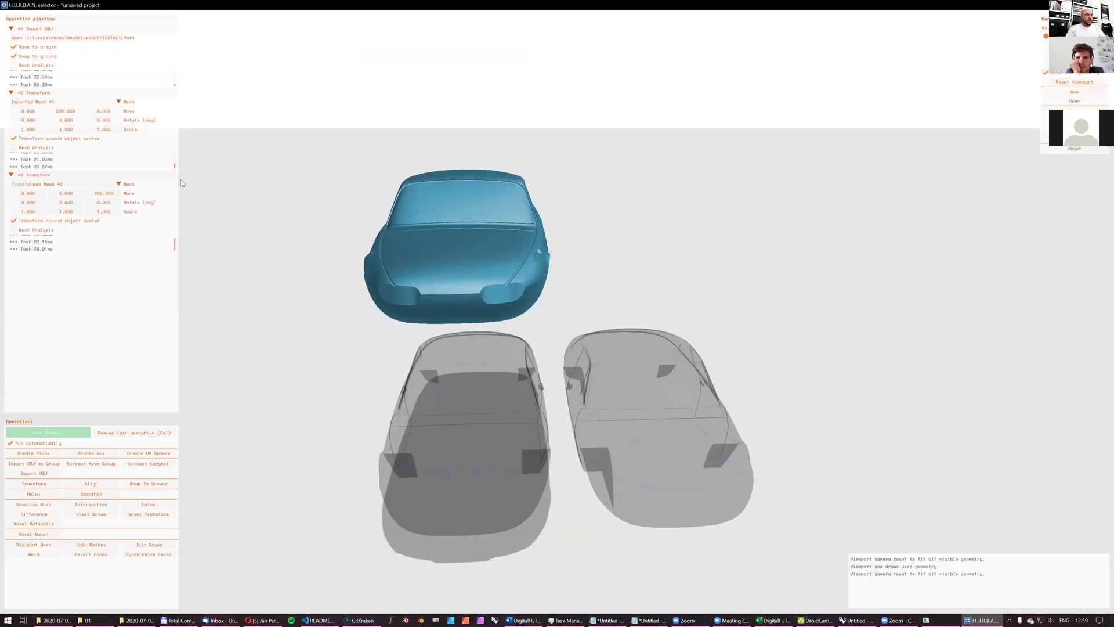
# - Change the second Transform's input to Imported Mesh #1 and turn off automatic running
pyautogui.click(114, 183)
pyautogui.click(81, 196)
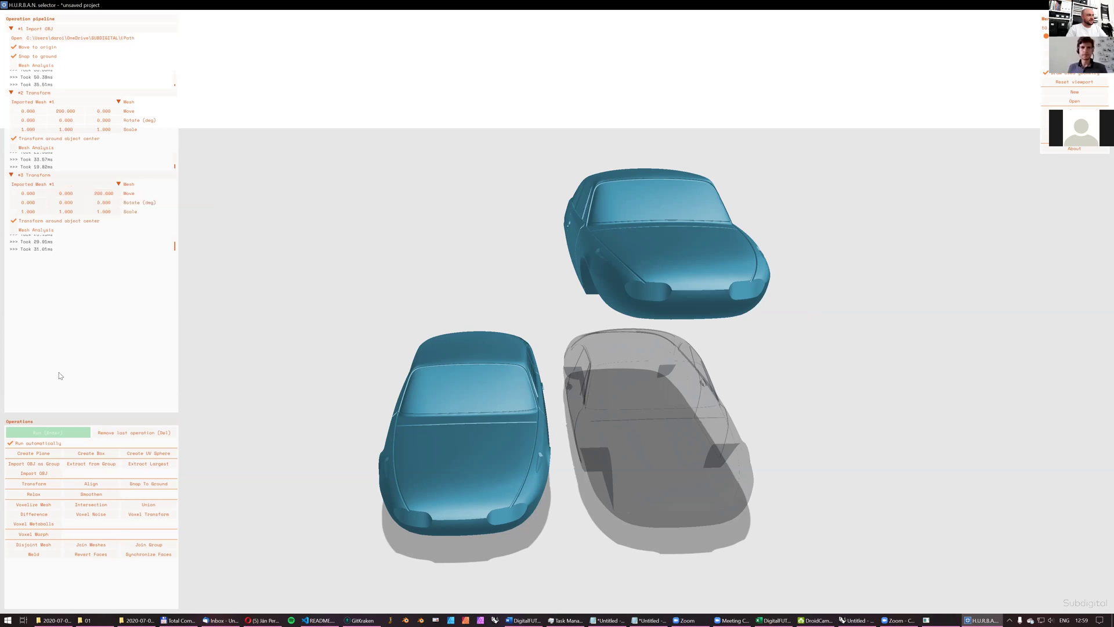
pyautogui.click(12, 444)
# - Set the second Transform's movement to -200 in Y and 0 in Z, and run the pipeline
pyautogui.doubleClick(58, 193)
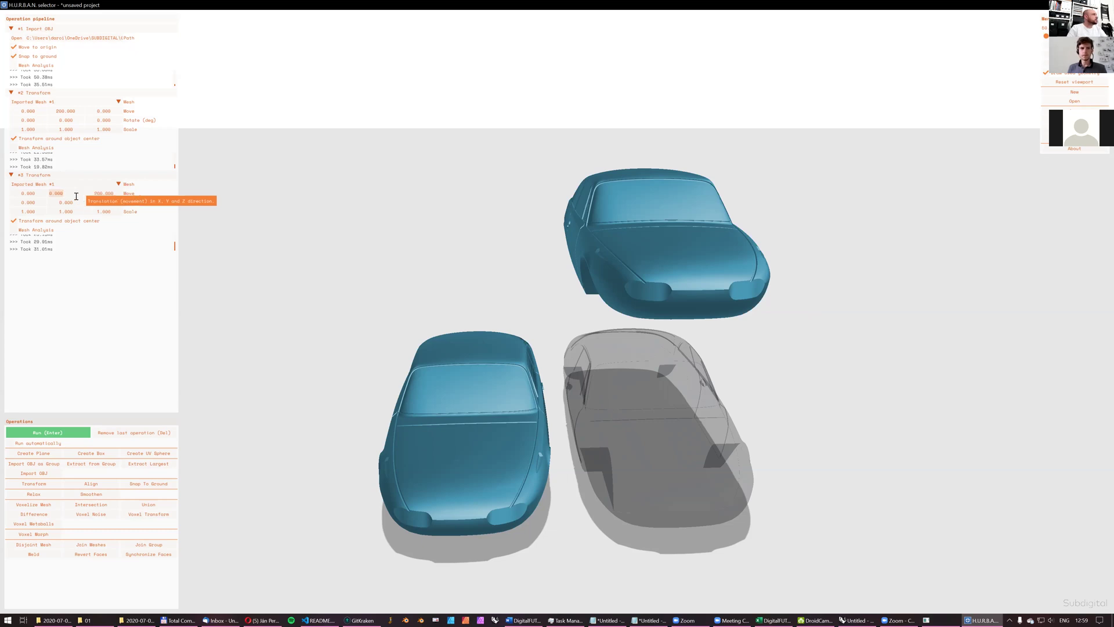
pyautogui.press('BackSpace')
pyautogui.write('-200')
pyautogui.press('Tab')
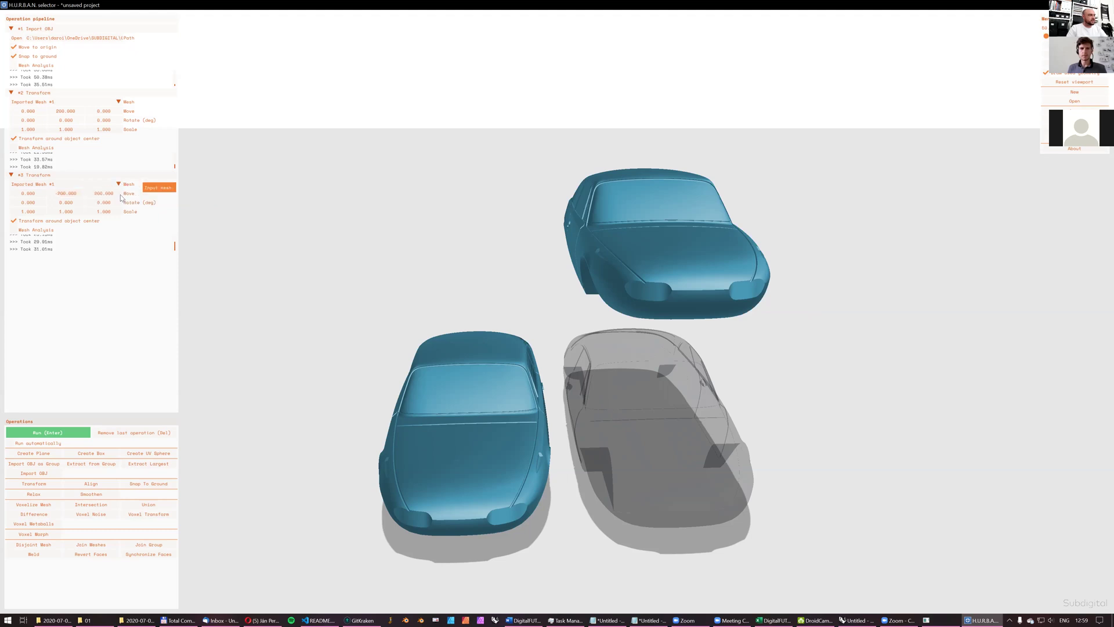
pyautogui.press('Return')
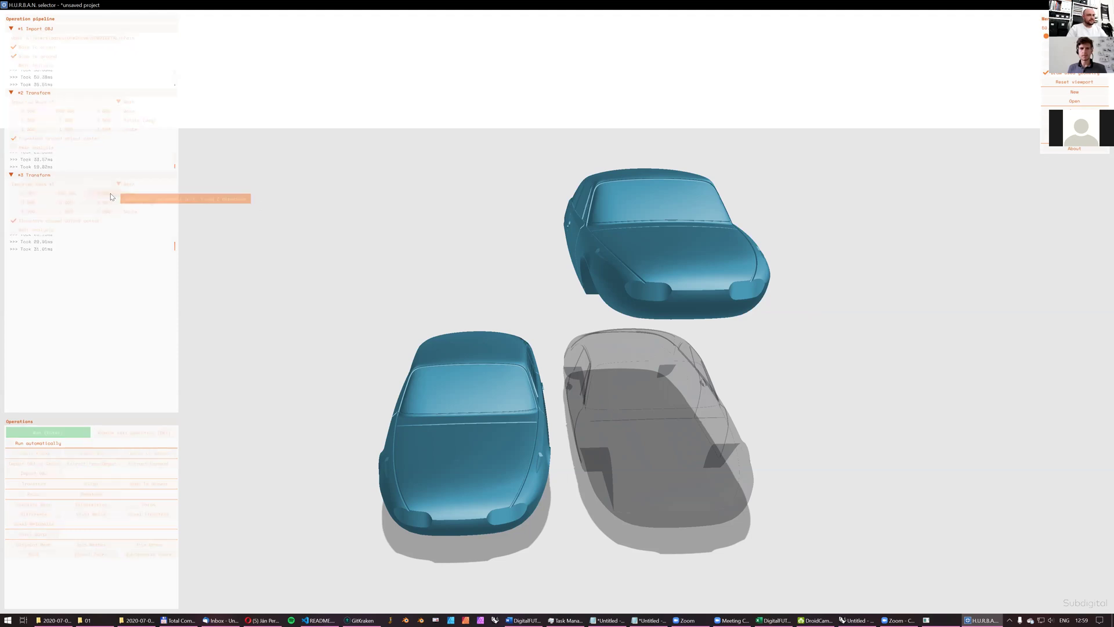
pyautogui.moveTo(653, 361); pyautogui.dragTo(714, 327)
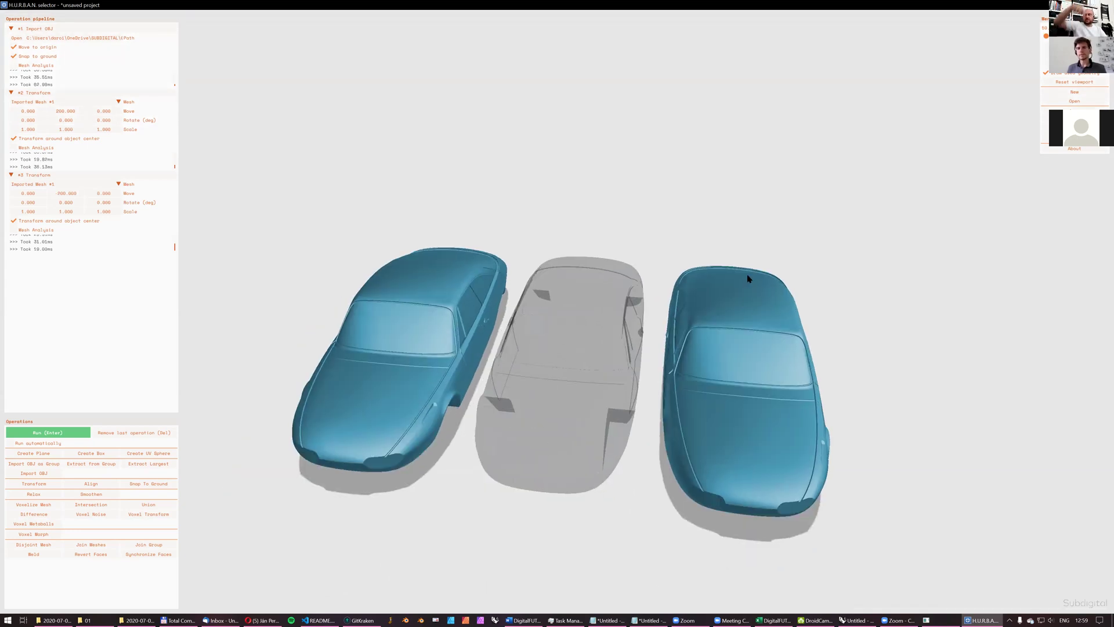
# - Set the second Transform's Z rotation to 180 degrees and run the pipeline
pyautogui.doubleClick(114, 203)
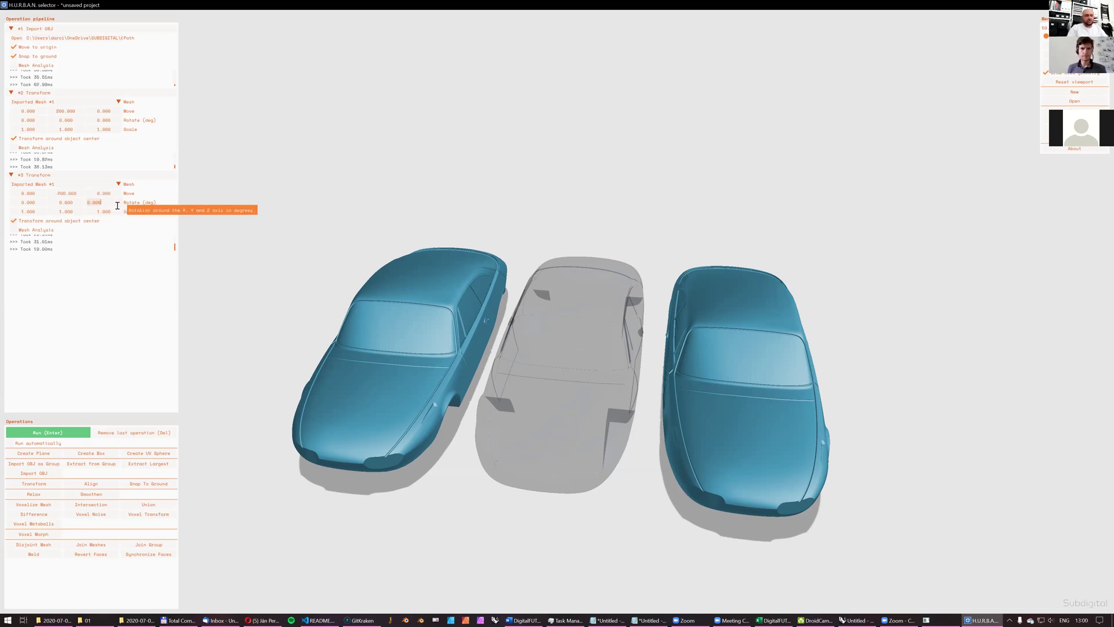
pyautogui.write('180')
pyautogui.press('Return')
pyautogui.press('Return')
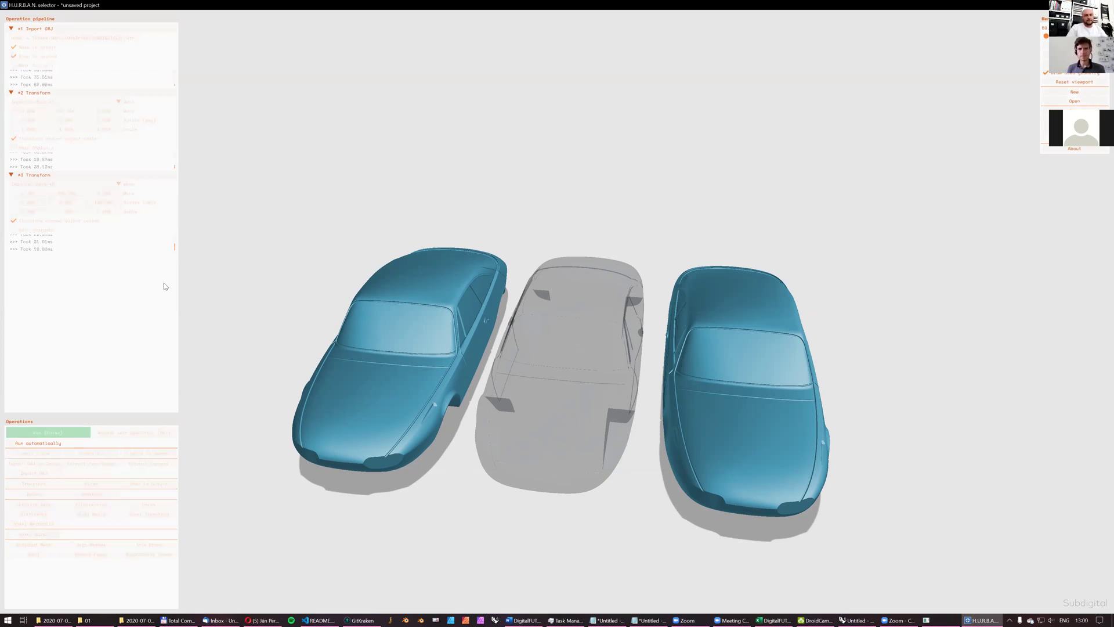
pyautogui.moveTo(471, 332); pyautogui.dragTo(506, 326)
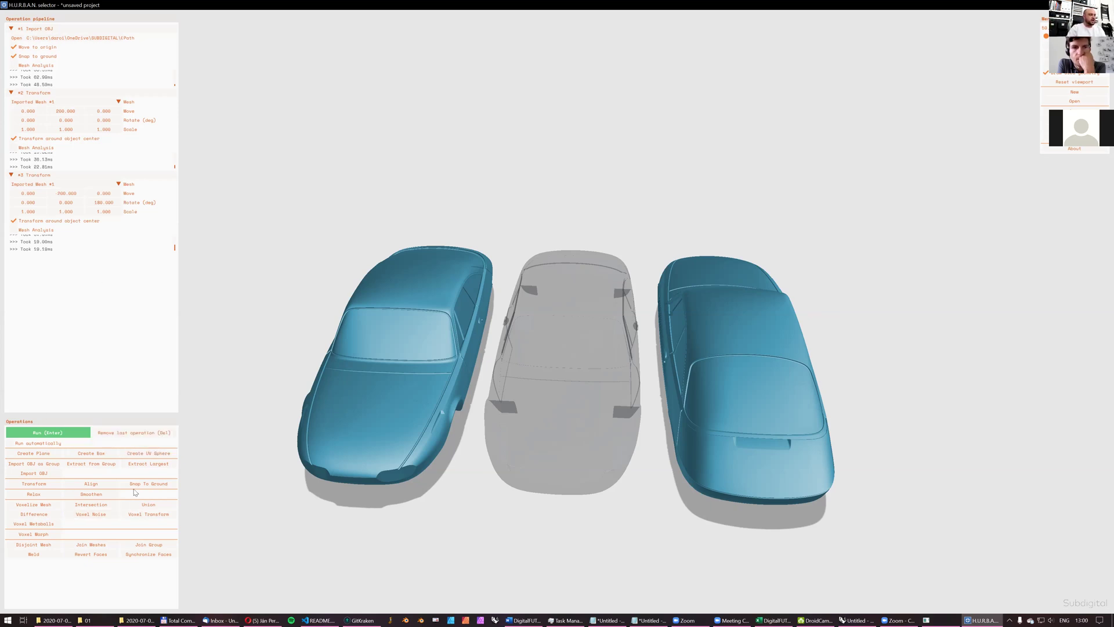
# - Add an Align operation that aligns Transformed Mesh #2 to Transformed Mesh #3, run the pipeline and inspect the overlapping cars
pyautogui.moveTo(133, 488)
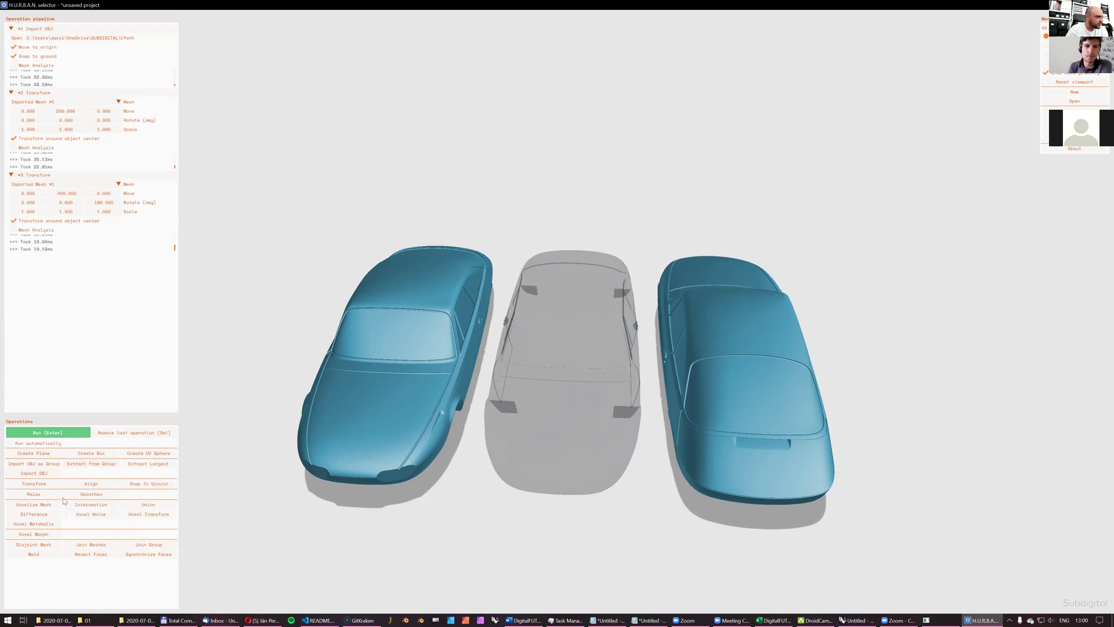
pyautogui.click(91, 484)
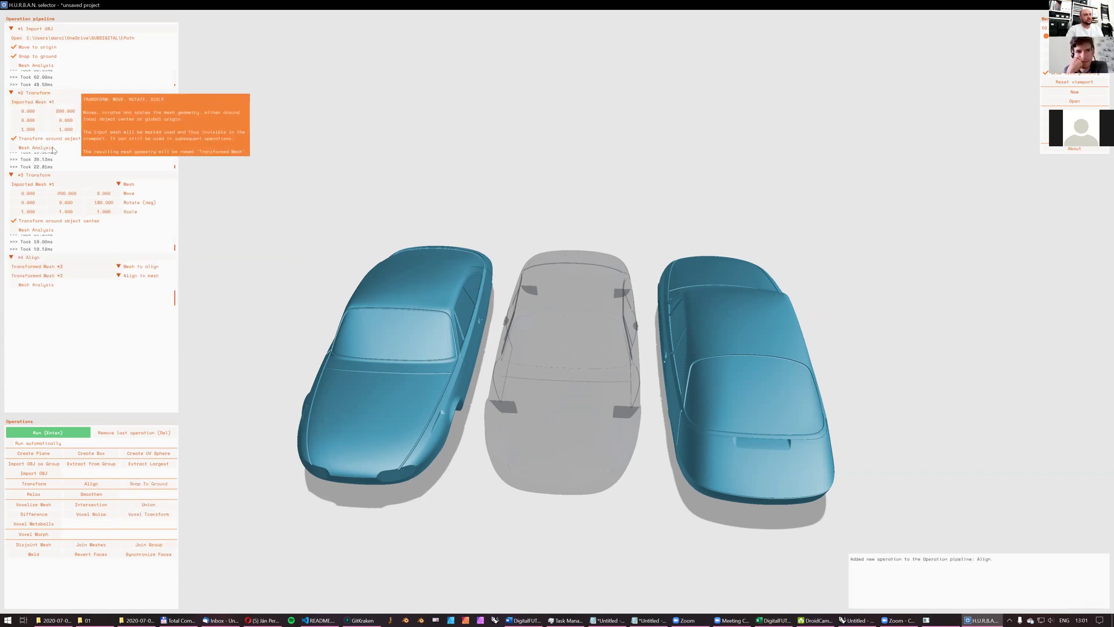
pyautogui.click(116, 268)
pyautogui.click(93, 283)
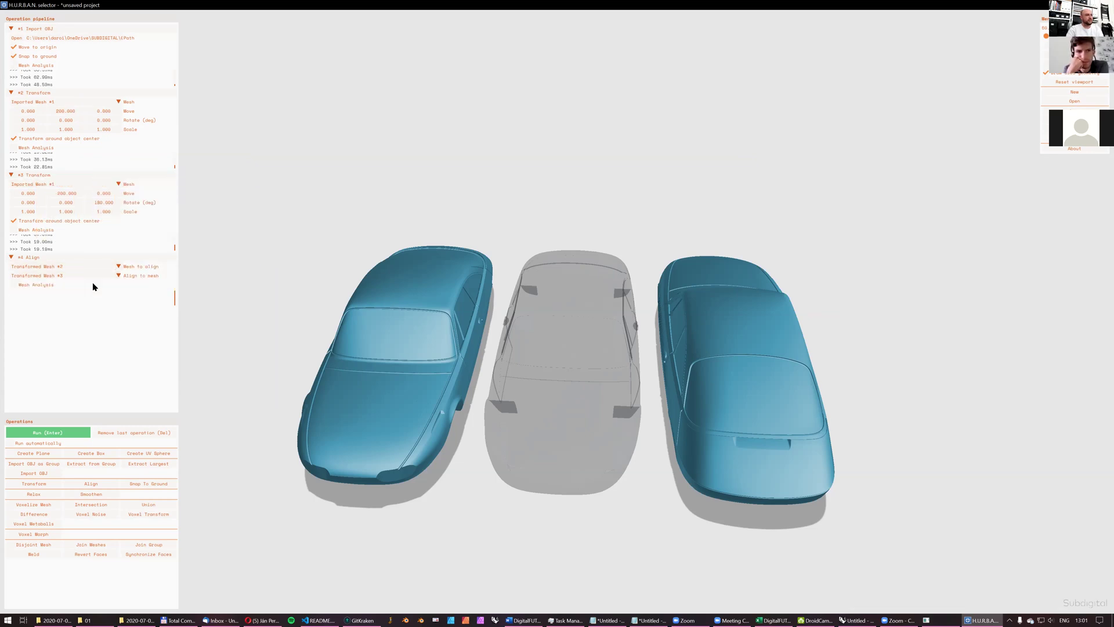
pyautogui.click(38, 431)
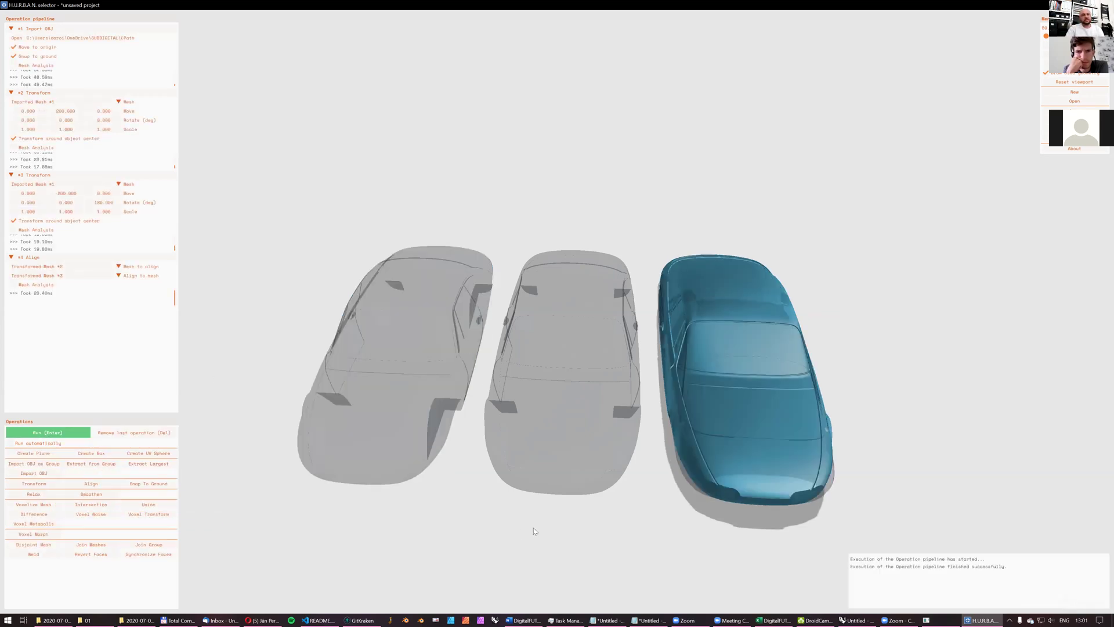
pyautogui.moveTo(801, 317); pyautogui.dragTo(694, 327)
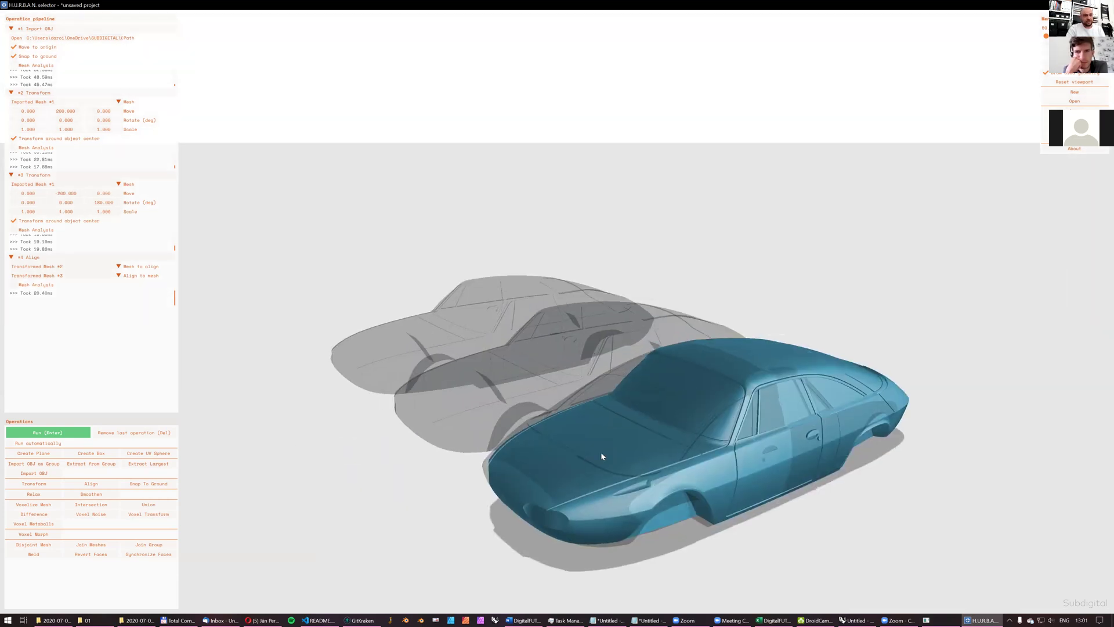
pyautogui.moveTo(601, 457); pyautogui.dragTo(663, 463)
pyautogui.moveTo(701, 458); pyautogui.dragTo(687, 462)
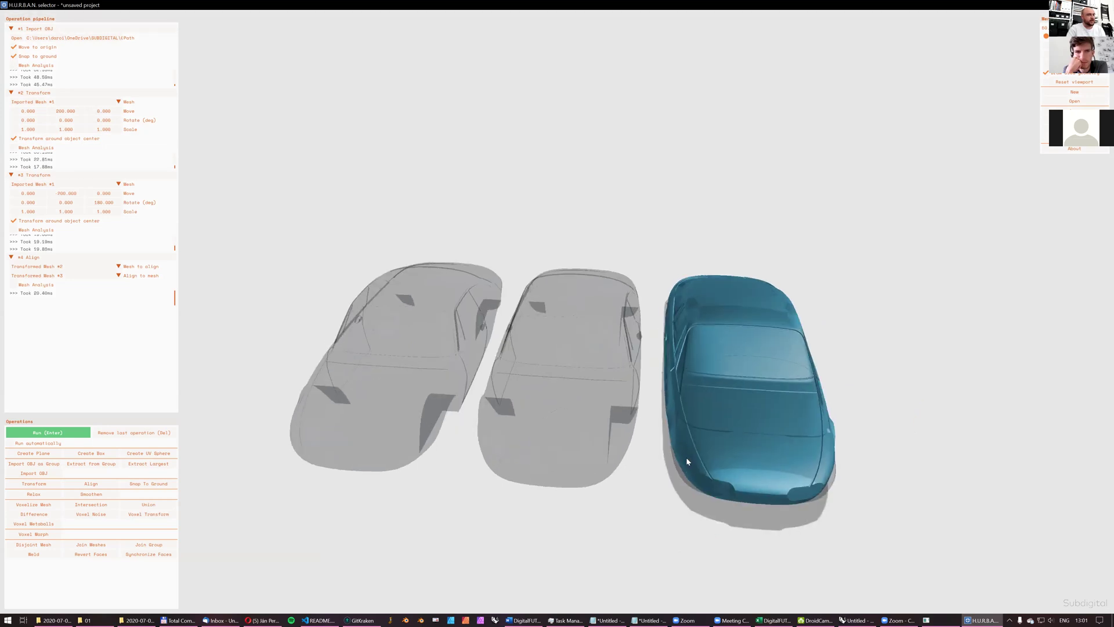
pyautogui.moveTo(744, 494); pyautogui.dragTo(701, 486)
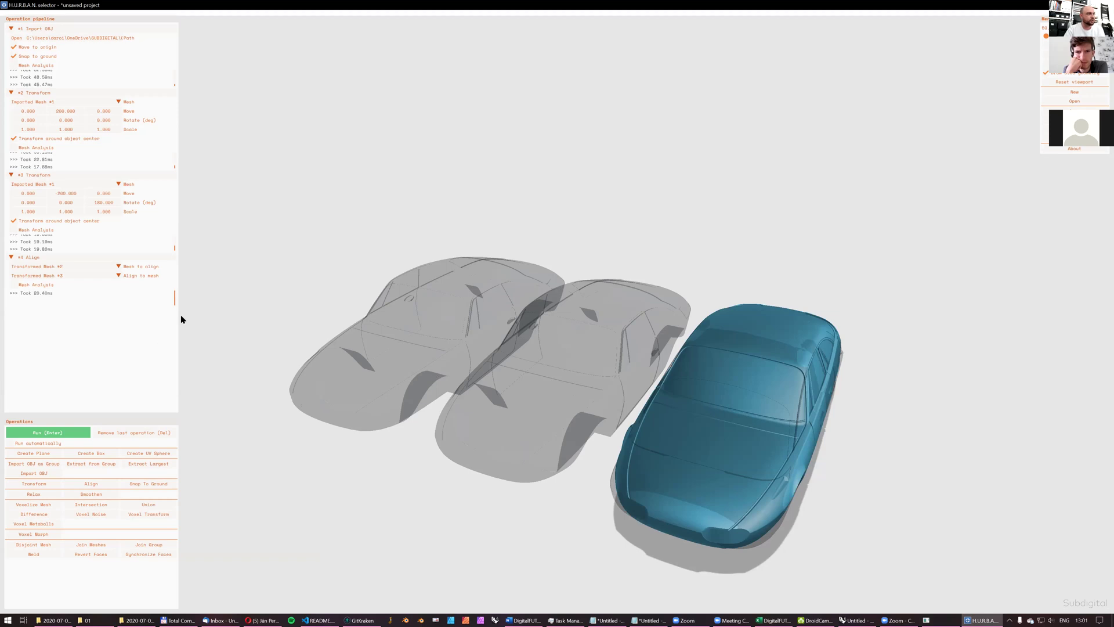
# - Remove the Align operation, turn automatic running back on and inspect the cars from several angles
pyautogui.click(166, 435)
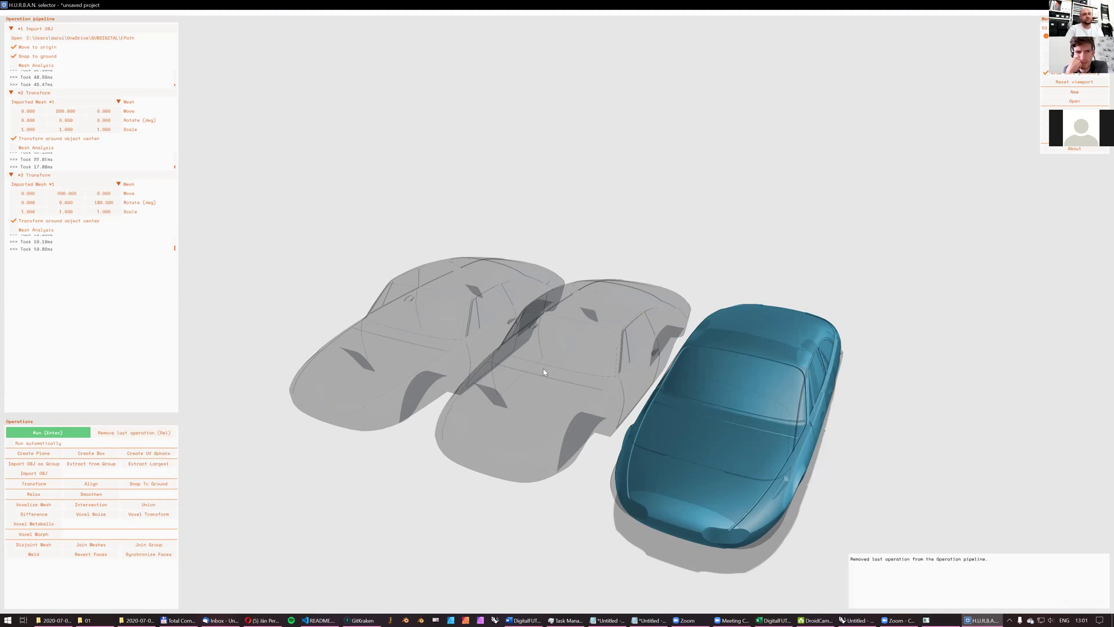
pyautogui.click(35, 443)
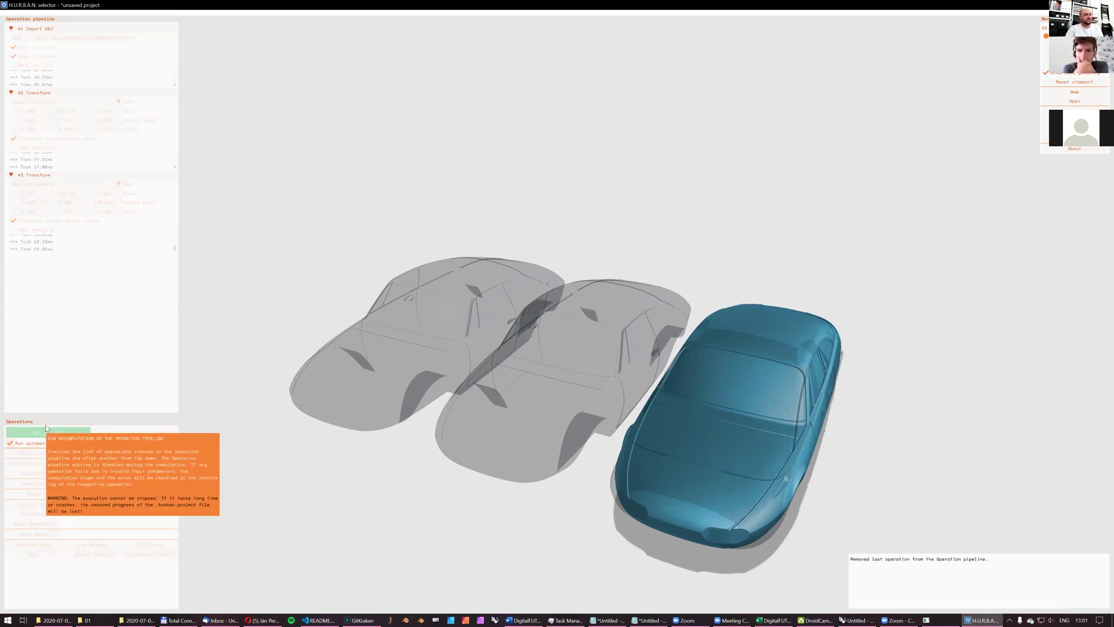
pyautogui.moveTo(535, 421); pyautogui.dragTo(618, 251, button='middle')
pyautogui.moveTo(563, 385); pyautogui.dragTo(507, 292, button='middle')
pyautogui.moveTo(571, 260); pyautogui.dragTo(528, 358, button='middle')
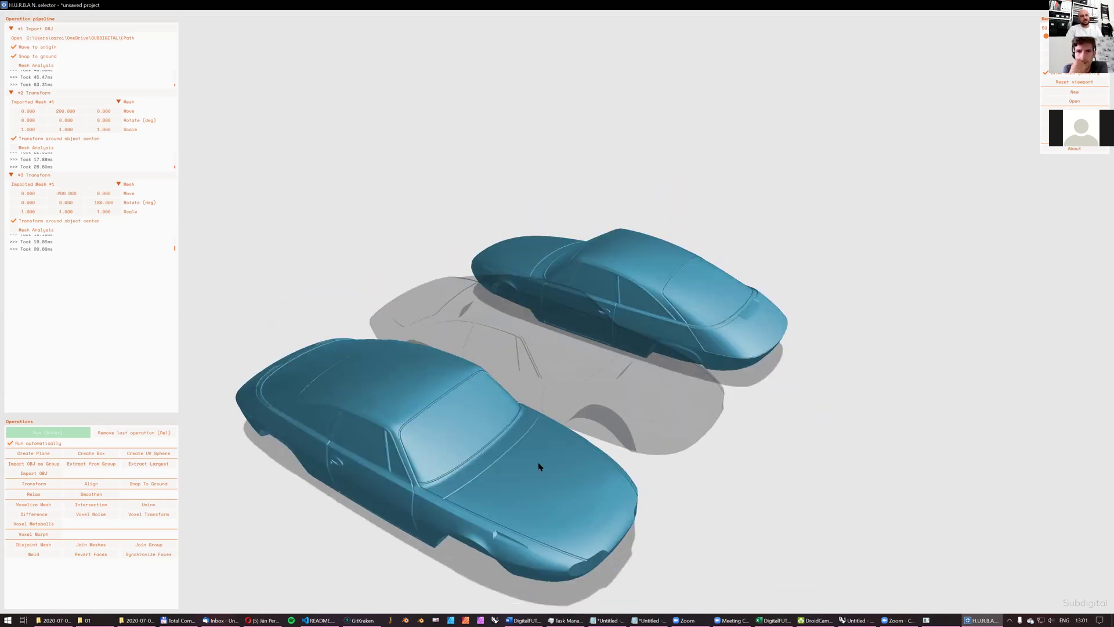
pyautogui.moveTo(539, 466); pyautogui.dragTo(557, 451, button='middle')
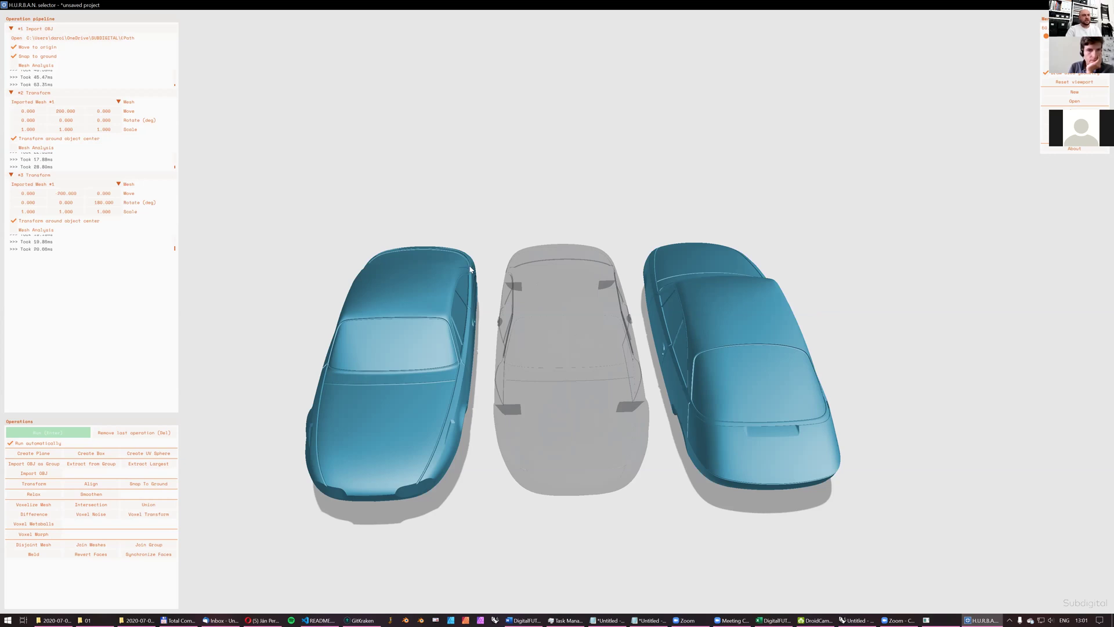
pyautogui.moveTo(572, 456); pyautogui.dragTo(531, 426)
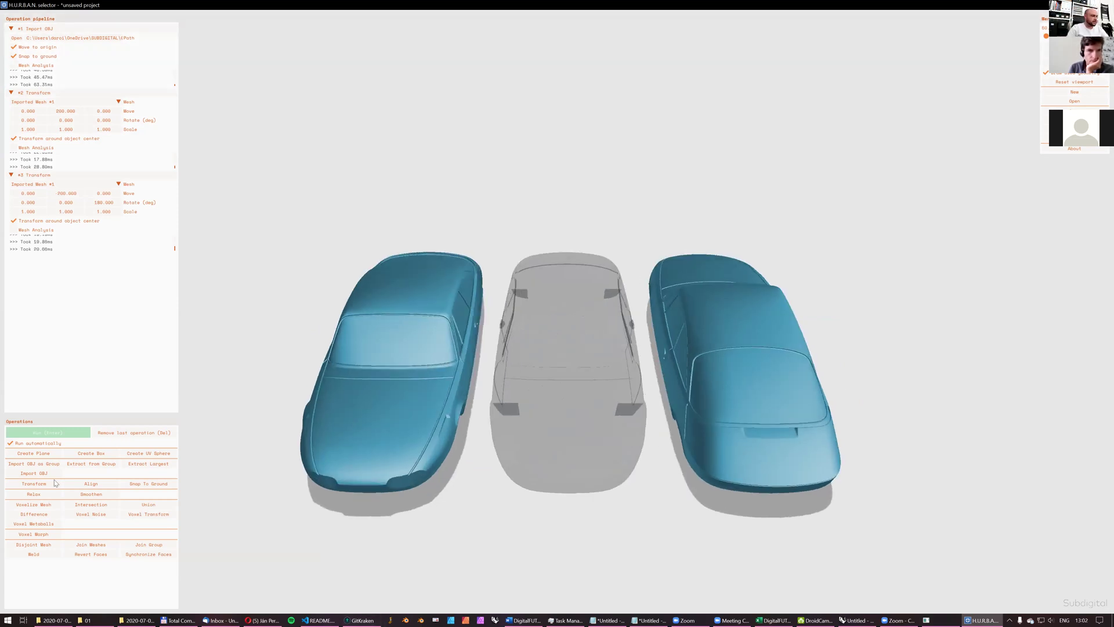
# - Add a third Transform operation on Imported Mesh #1 with a Z rotation of 180 degrees
pyautogui.click(36, 484)
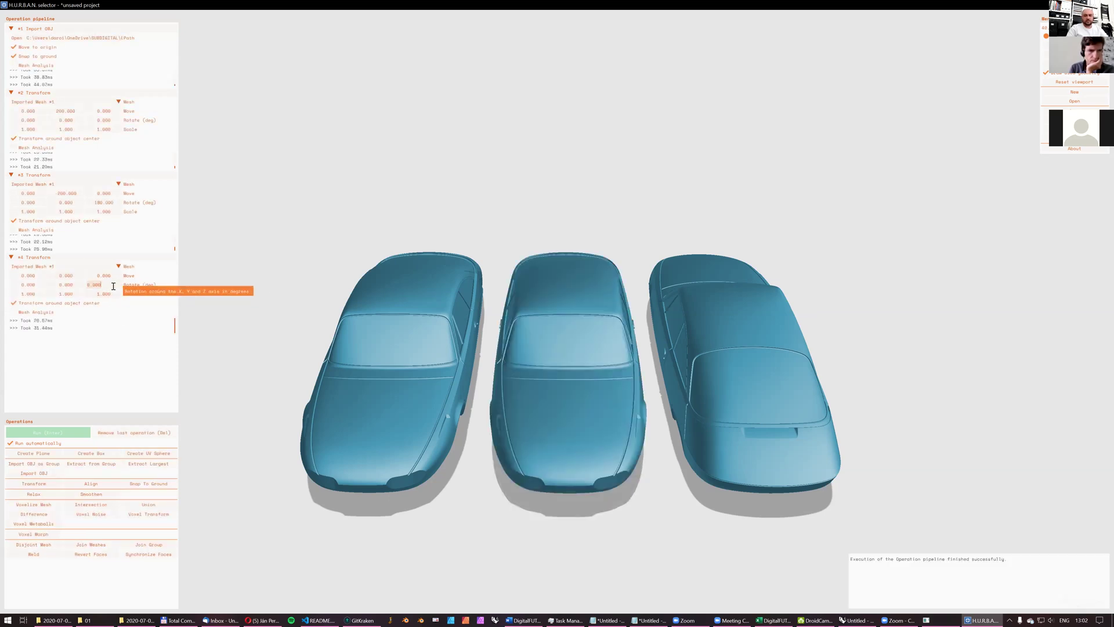
pyautogui.write('180')
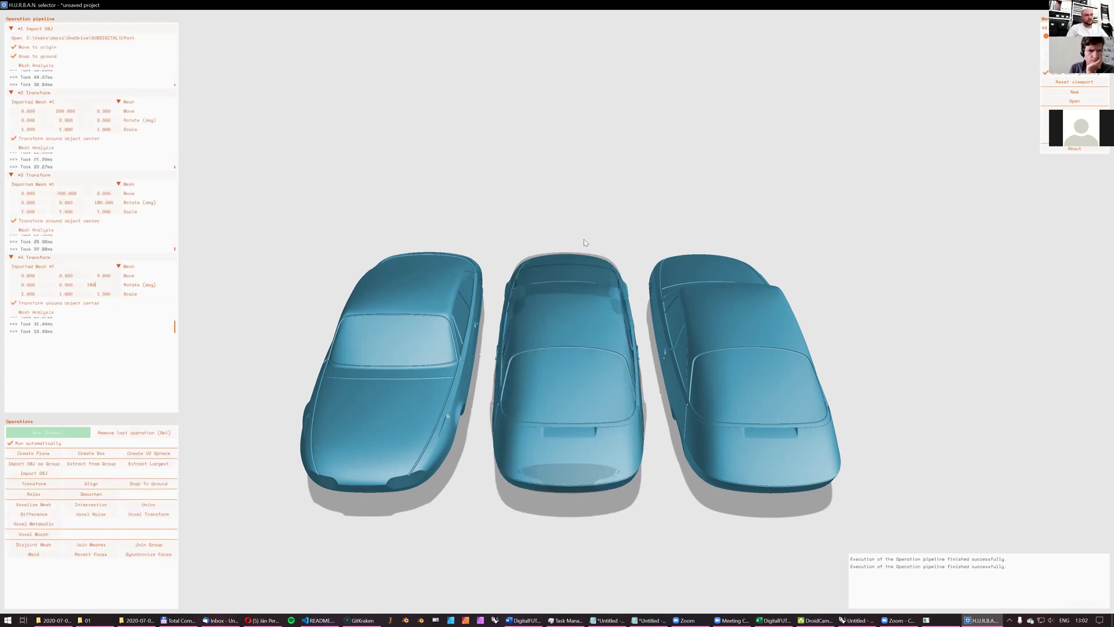
pyautogui.moveTo(585, 241); pyautogui.dragTo(609, 229)
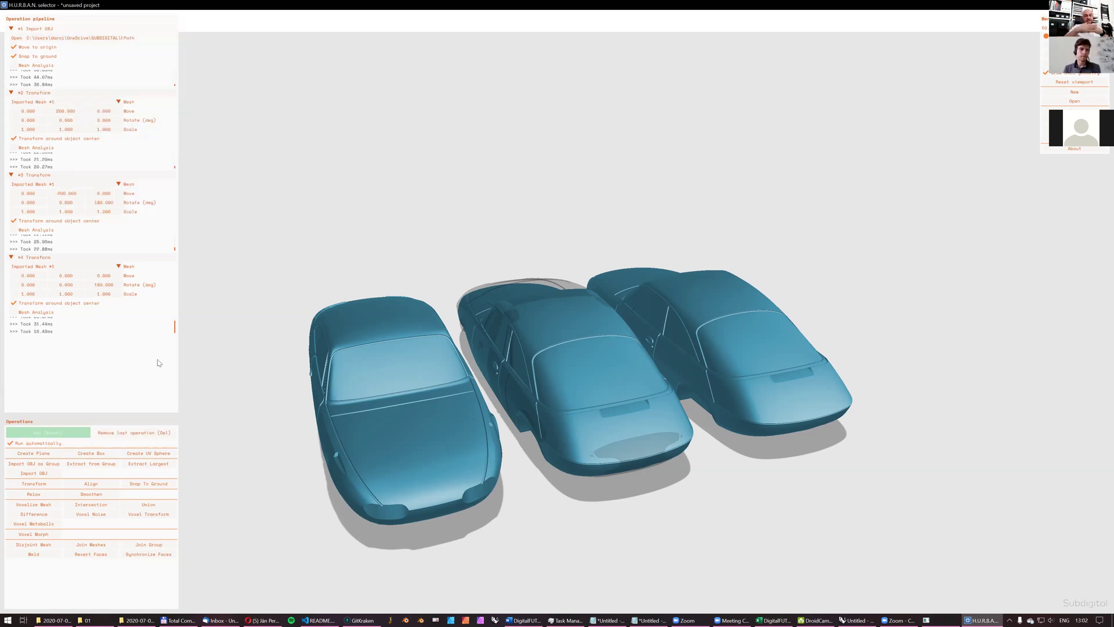
# - Add a Voxel Morph with Imported Mesh #1 as Mesh 1 and Transformed Mesh #4 as Mesh 2, and read its report
pyautogui.click(62, 535)
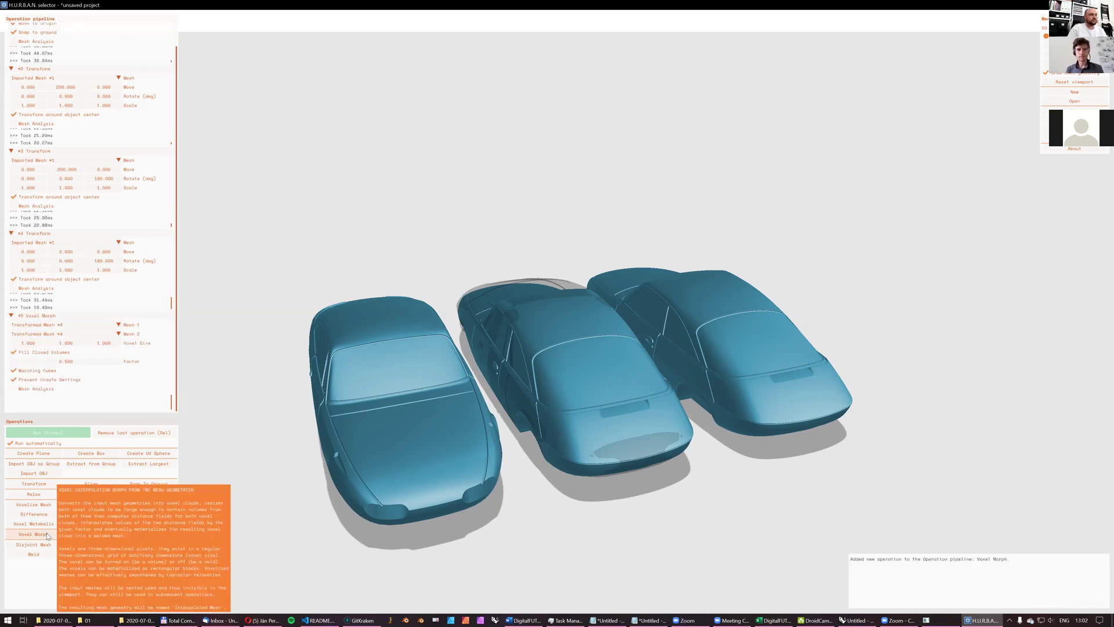
pyautogui.click(109, 323)
pyautogui.click(74, 335)
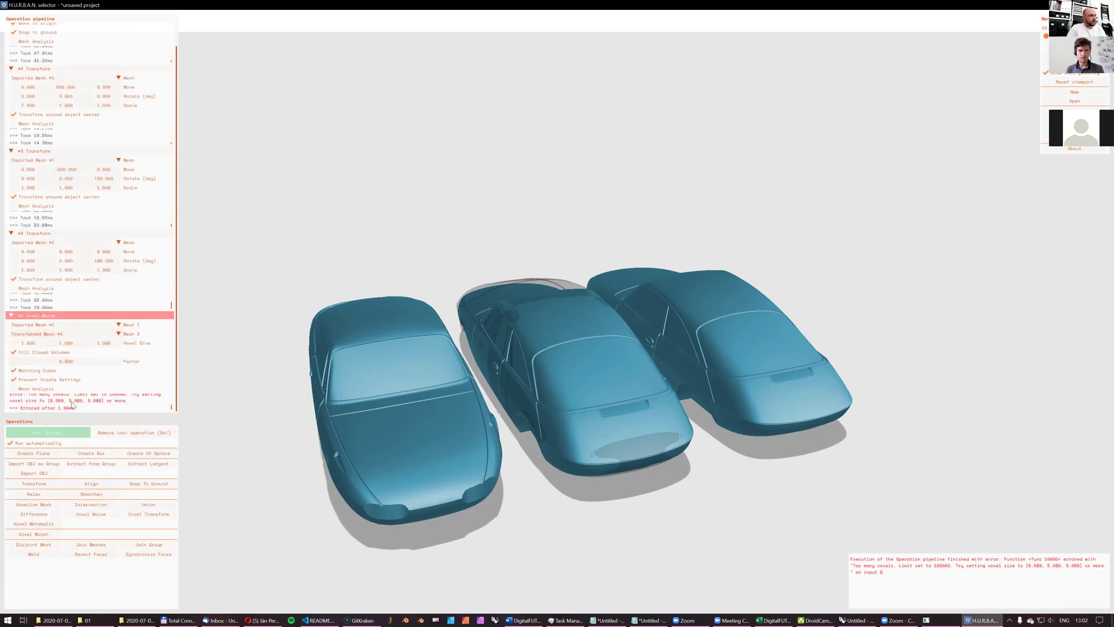
pyautogui.scroll(1, 90, 406)
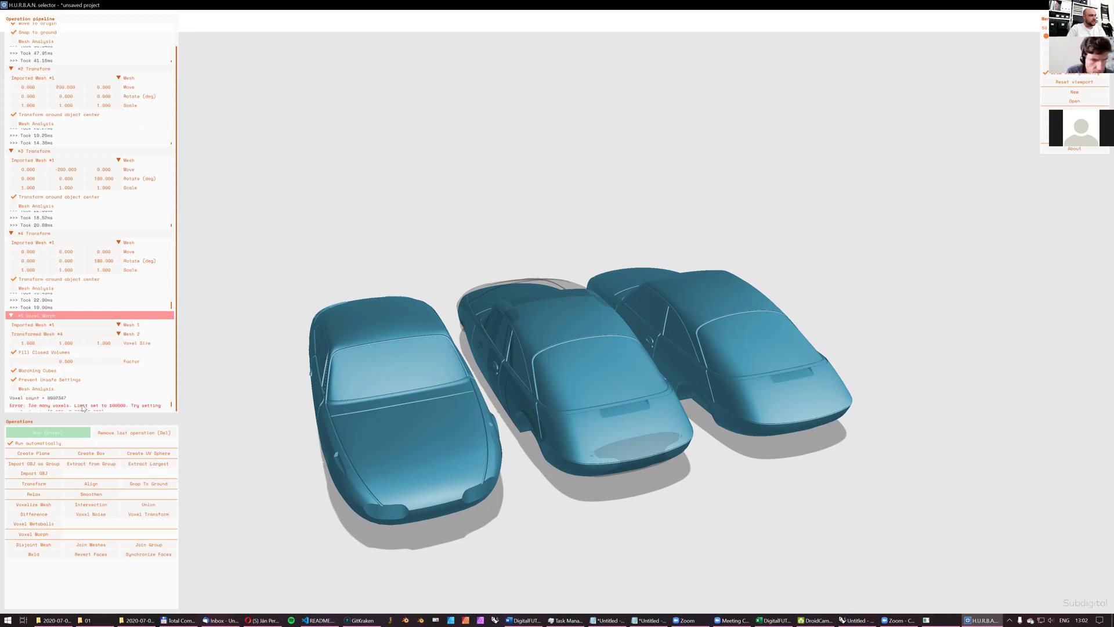
pyautogui.scroll(-1, 82, 409)
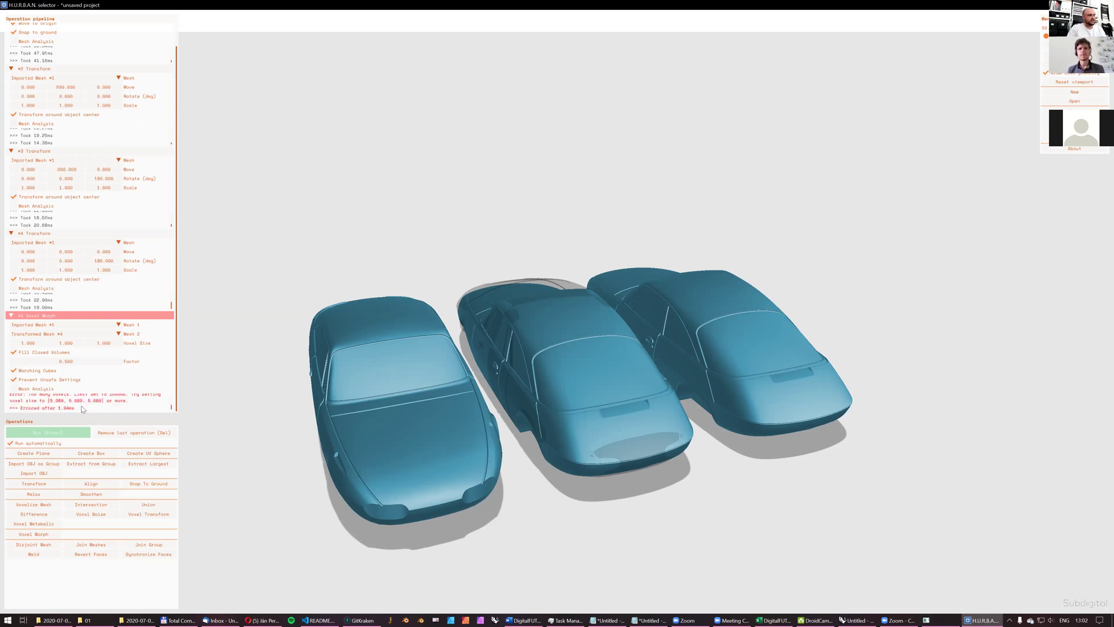
pyautogui.moveTo(38, 377)
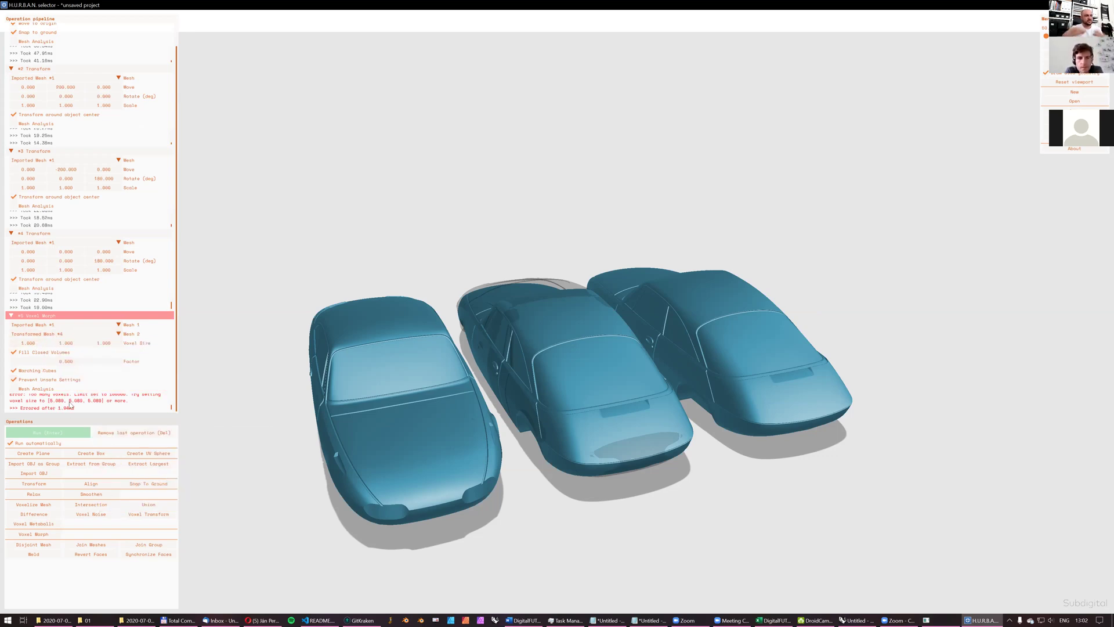
# - Turn off automatic running, set the Voxel Morph voxel size to 6 on all three axes and run the pipeline
pyautogui.click(10, 443)
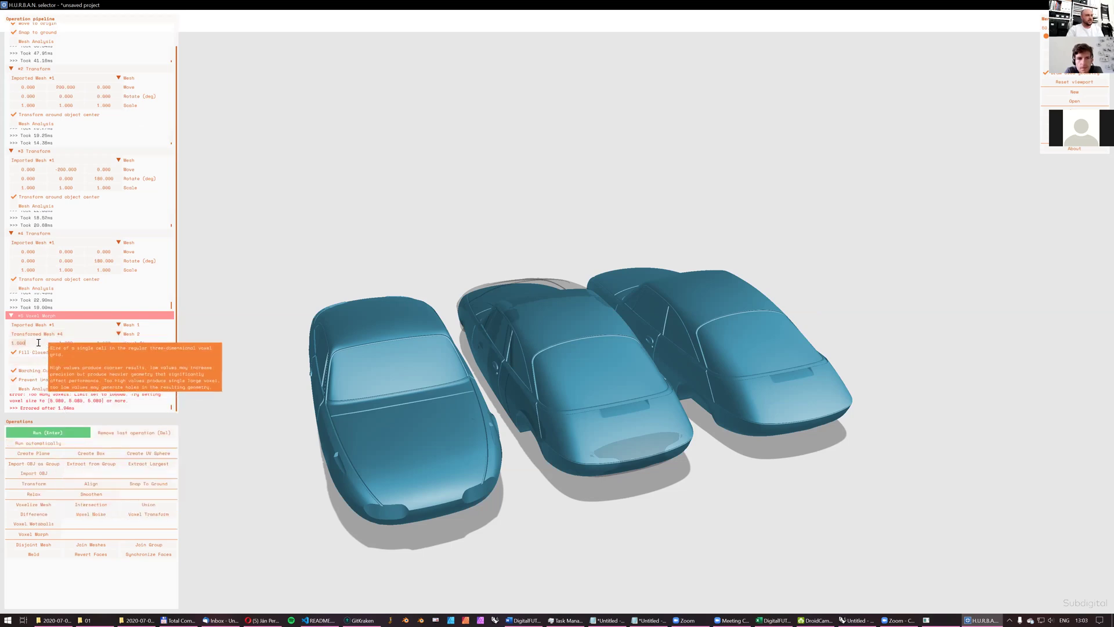
pyautogui.write('5')
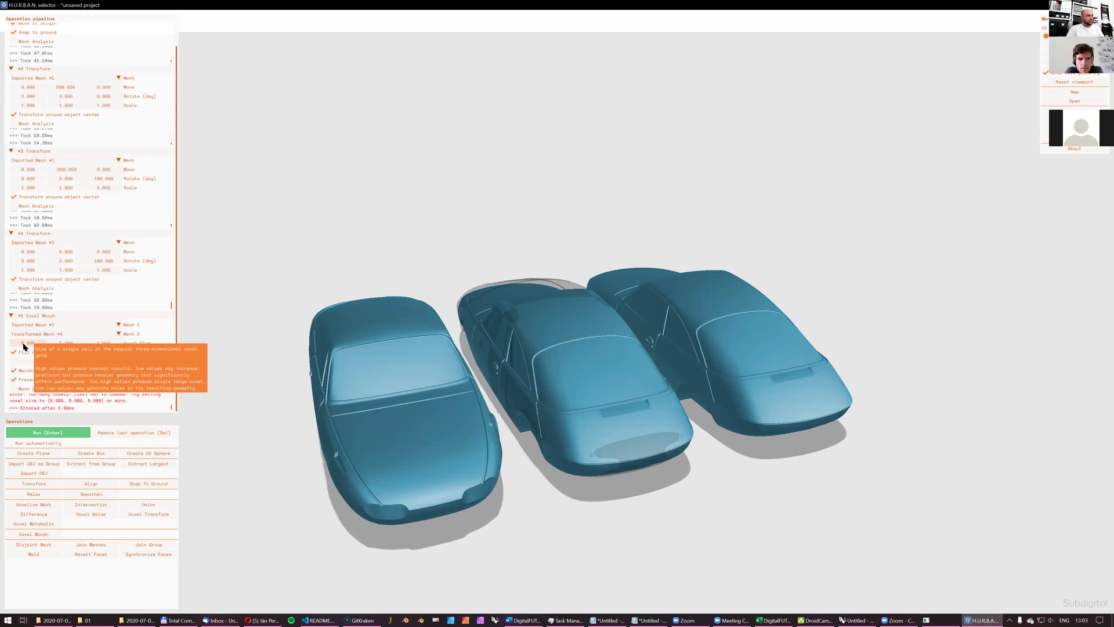
pyautogui.press('Return')
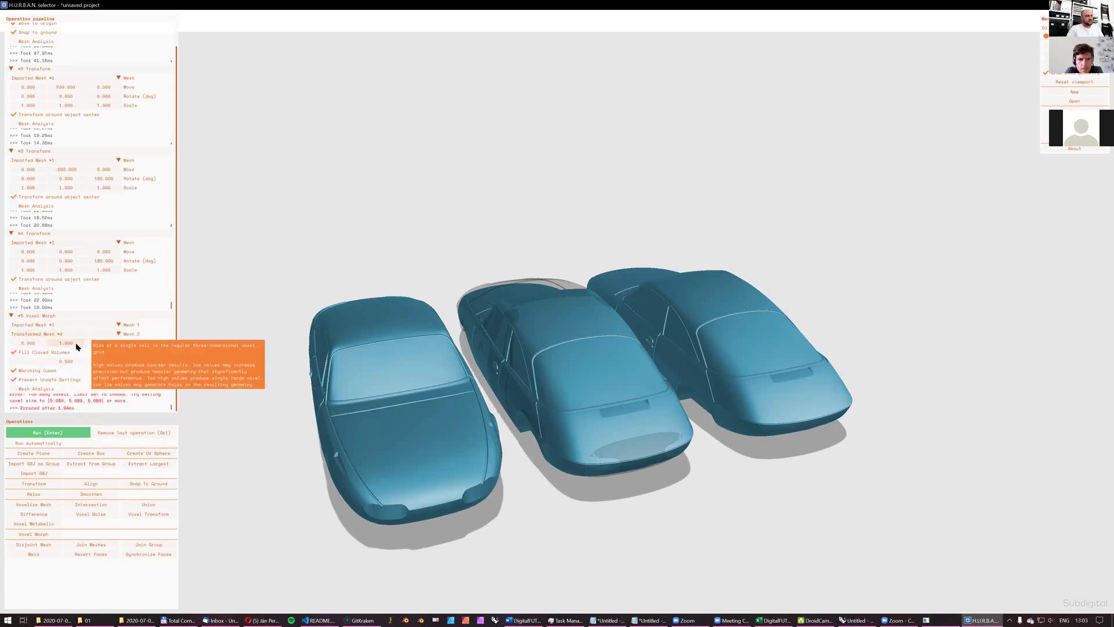
pyautogui.press('Tab')
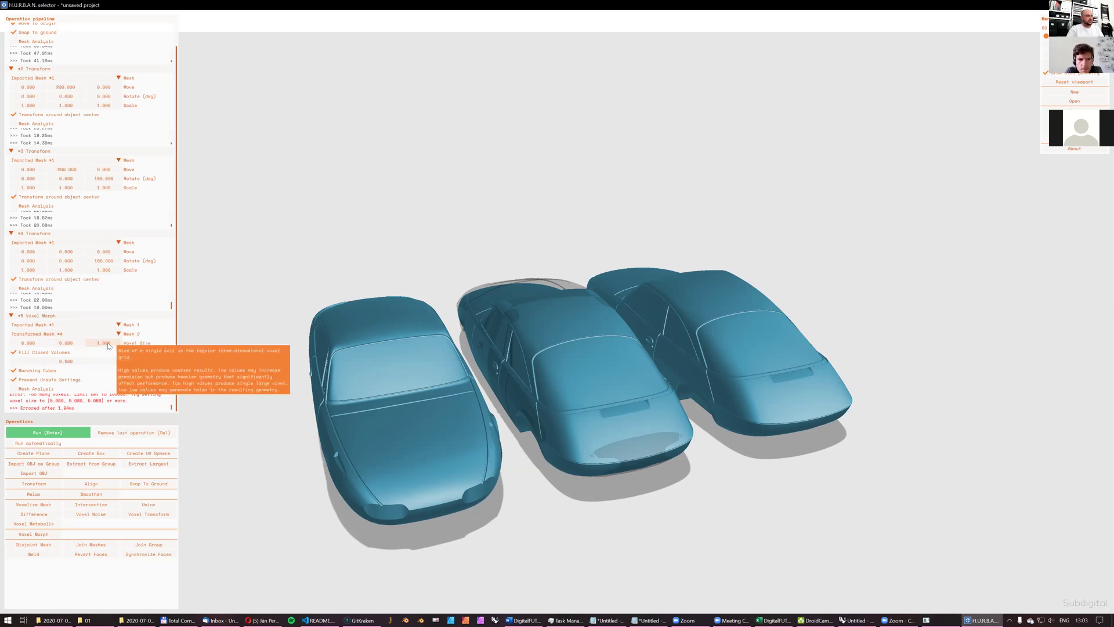
pyautogui.click(49, 433)
# - Stop showing used geometry in the viewport and inspect the morphed mesh between the two cars
pyautogui.moveTo(460, 398); pyautogui.dragTo(593, 382)
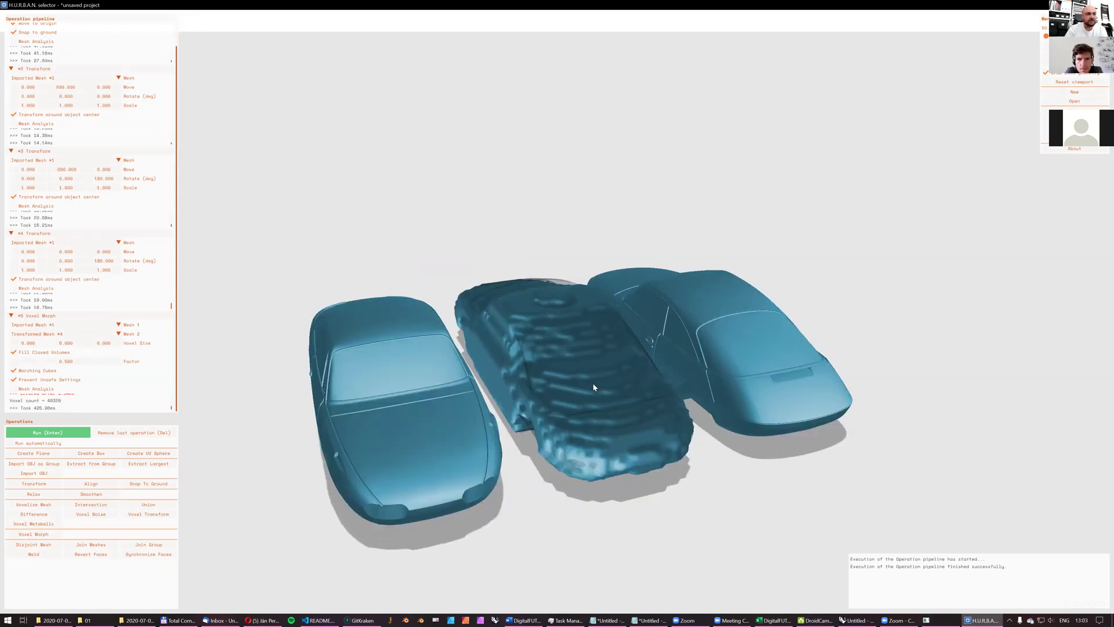
pyautogui.click(1046, 73)
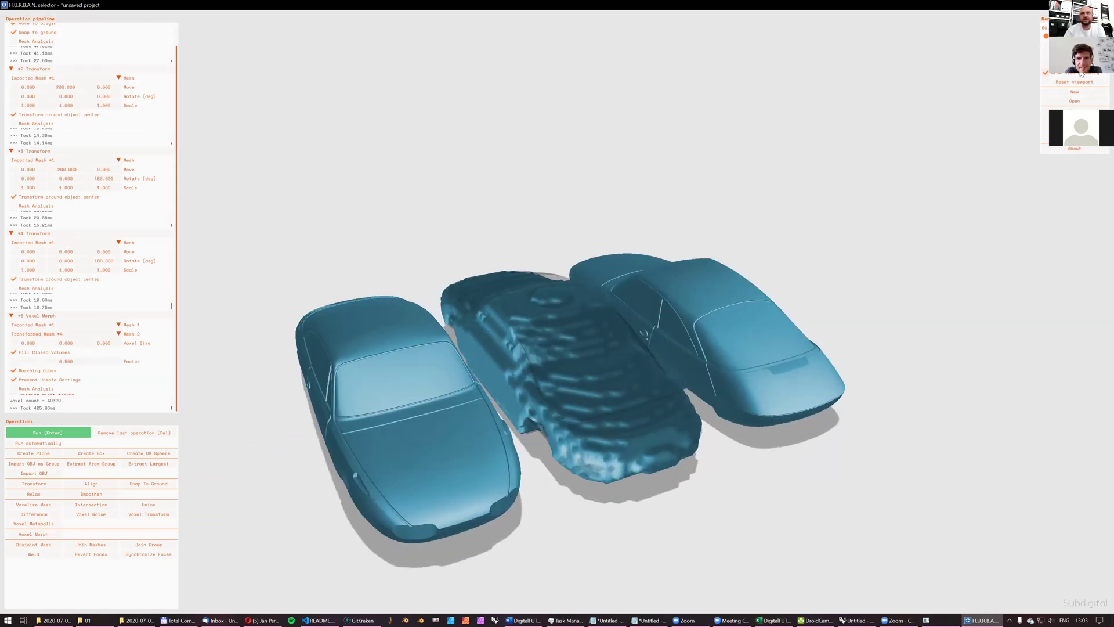
pyautogui.moveTo(577, 336); pyautogui.dragTo(183, 252)
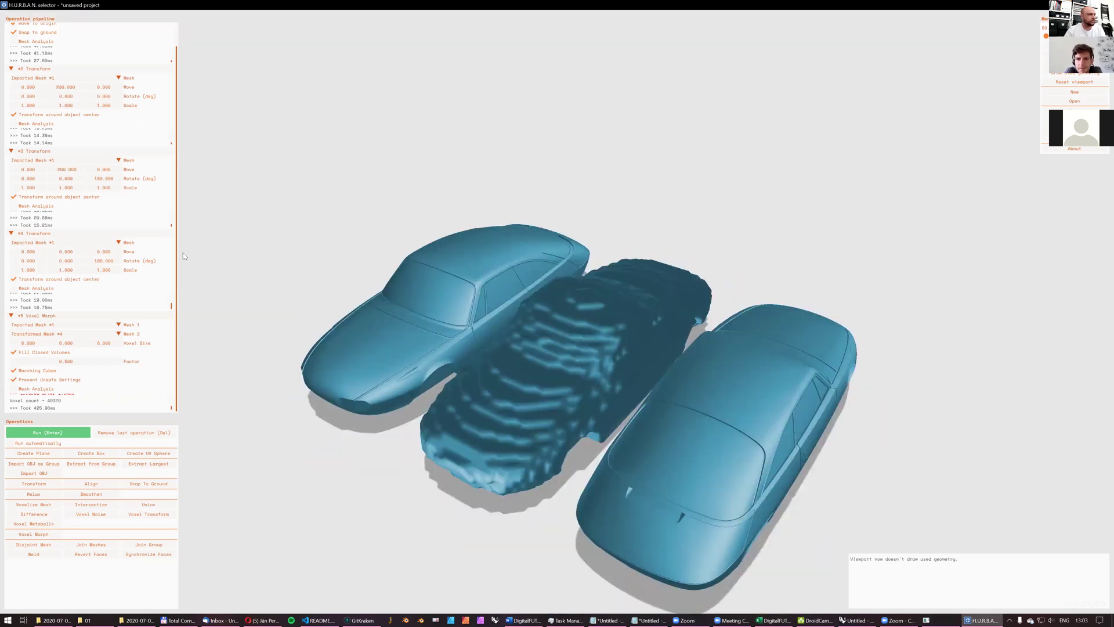
# - Set the Voxel Morph voxel size to 3 on all three axes and run the pipeline
pyautogui.doubleClick(34, 344)
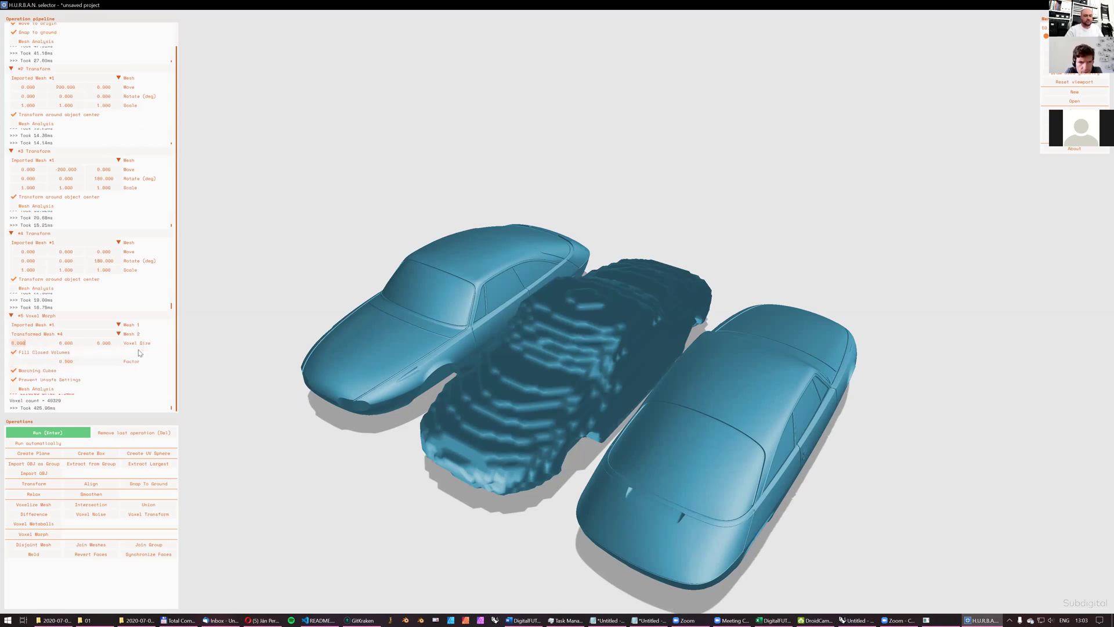
pyautogui.write('3')
pyautogui.press('Return')
pyautogui.doubleClick(69, 344)
pyautogui.doubleClick(102, 343)
pyautogui.write('3')
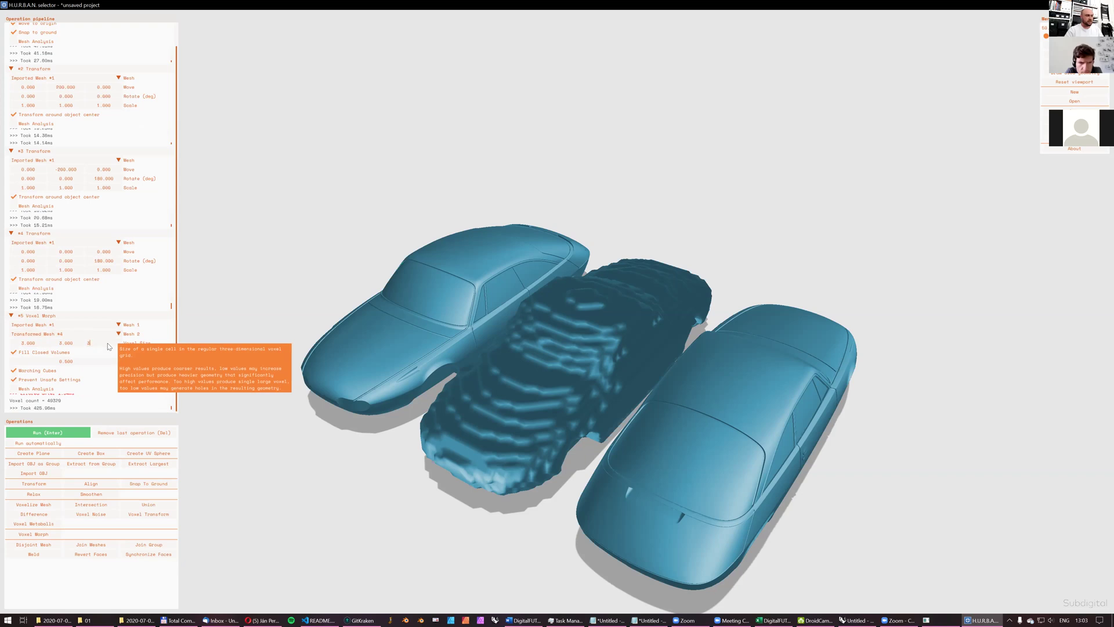
pyautogui.press('Return')
pyautogui.click(34, 432)
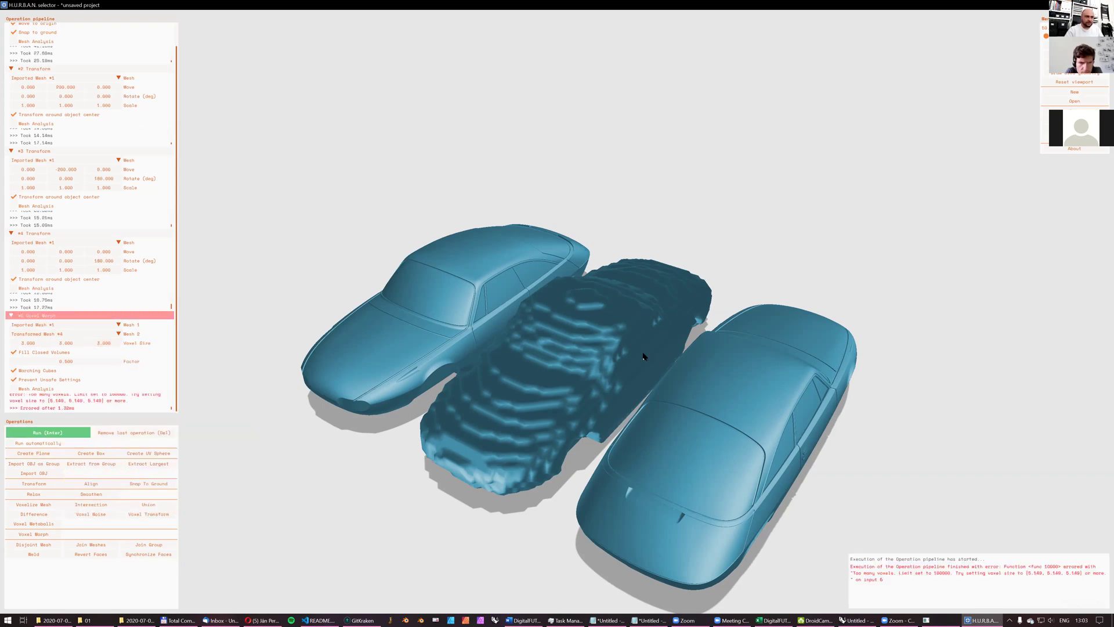
# - Disable Prevent Unsafe Settings for the Voxel Morph, run the pipeline and inspect the morphed mesh up close
pyautogui.click(49, 379)
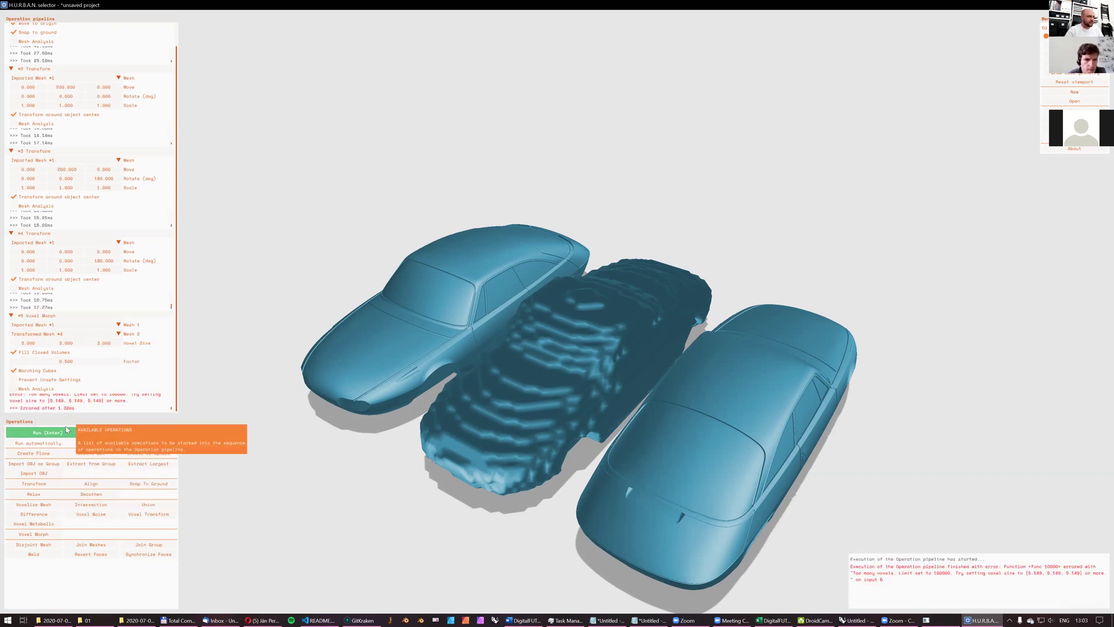
pyautogui.click(66, 434)
pyautogui.moveTo(523, 430); pyautogui.dragTo(543, 390)
pyautogui.scroll(5, 543, 391)
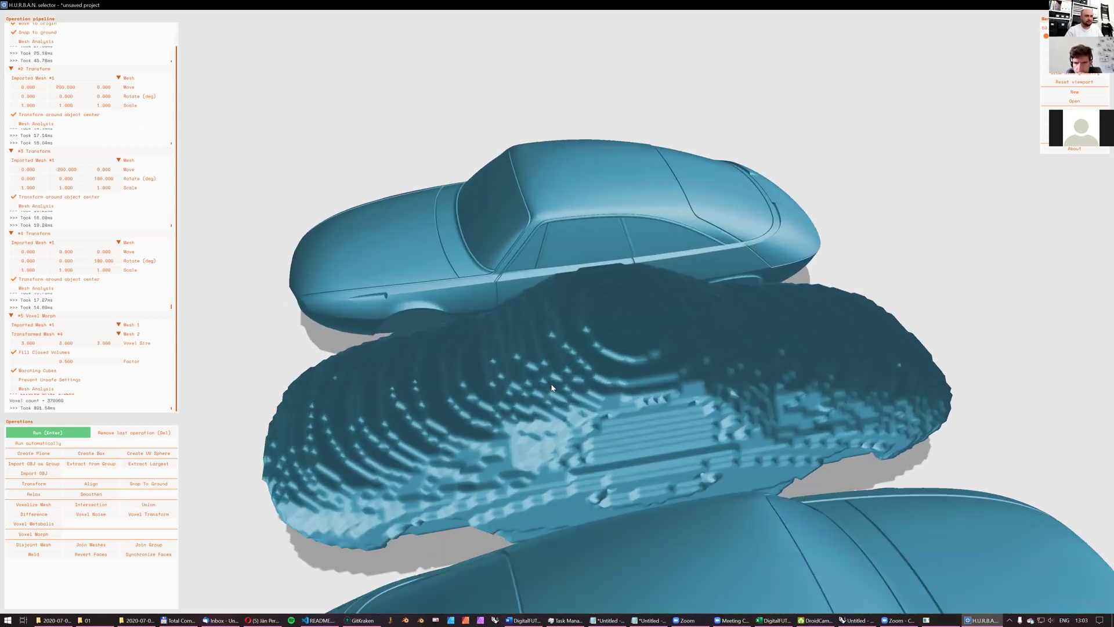
pyautogui.scroll(-3, 587, 371)
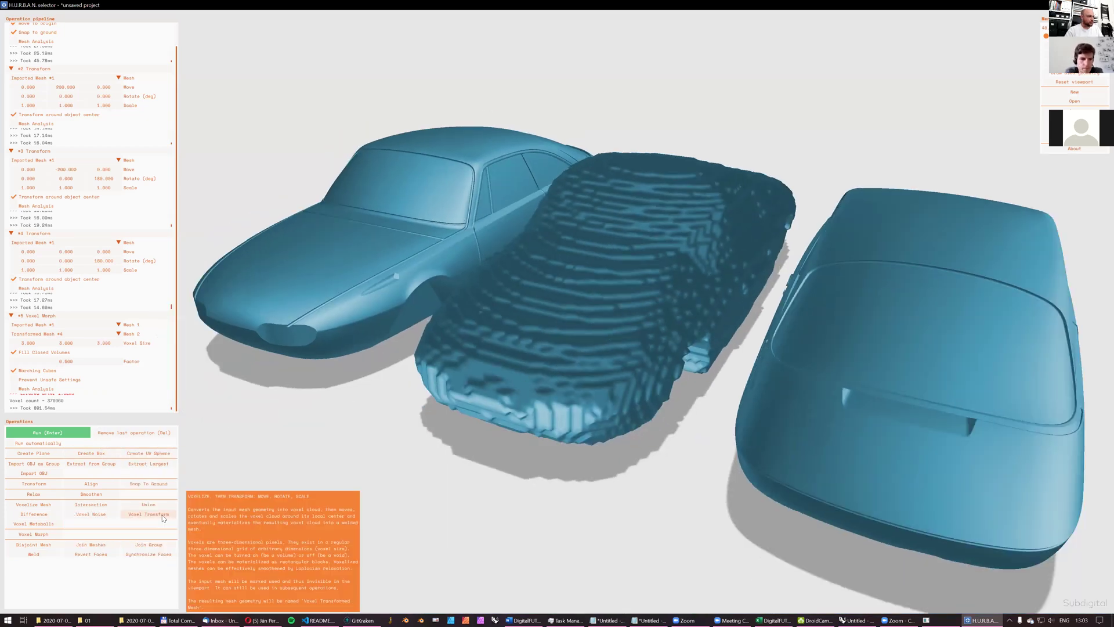
# - Add a Relax operation with 20 iterations on the interpolated mesh, run the pipeline and inspect the smoothed morph
pyautogui.click(44, 497)
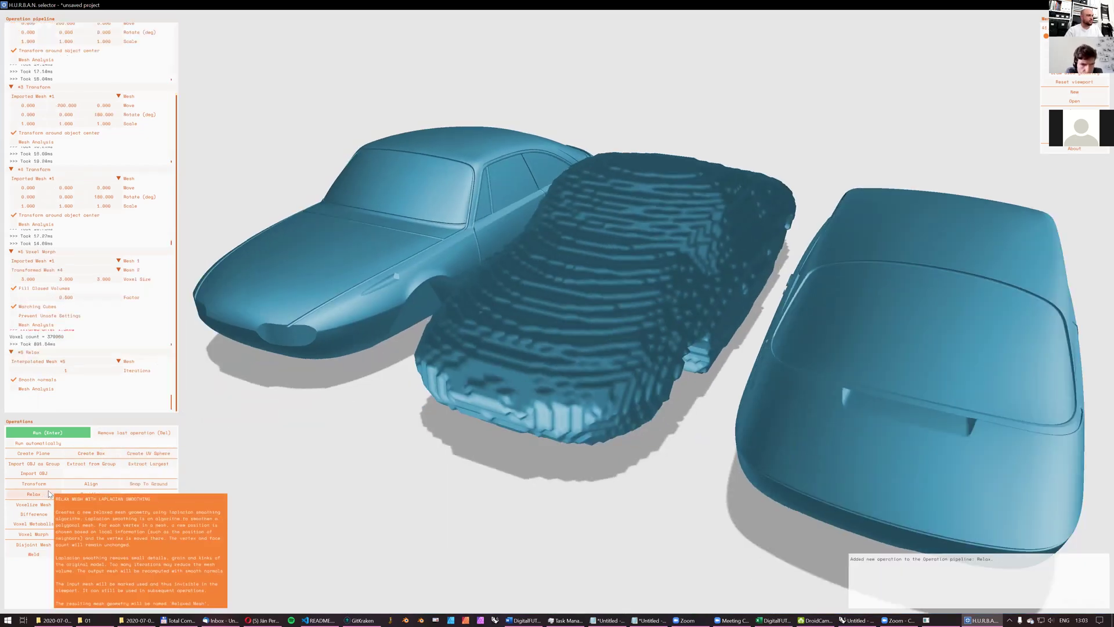
pyautogui.click(72, 369)
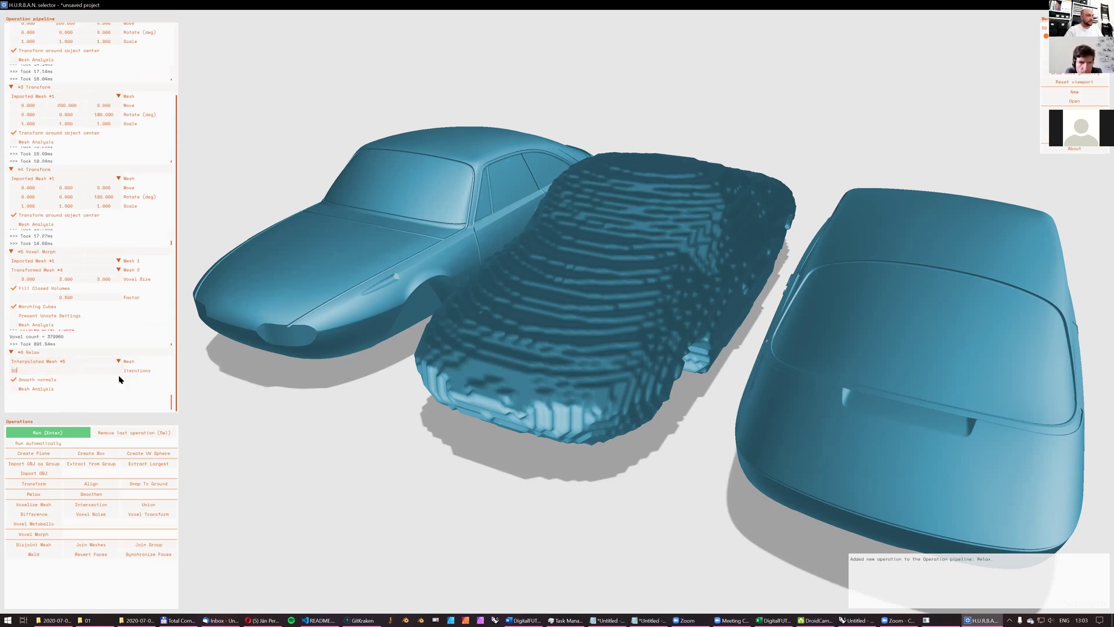
pyautogui.write('20')
pyautogui.press('Return')
pyautogui.click(79, 432)
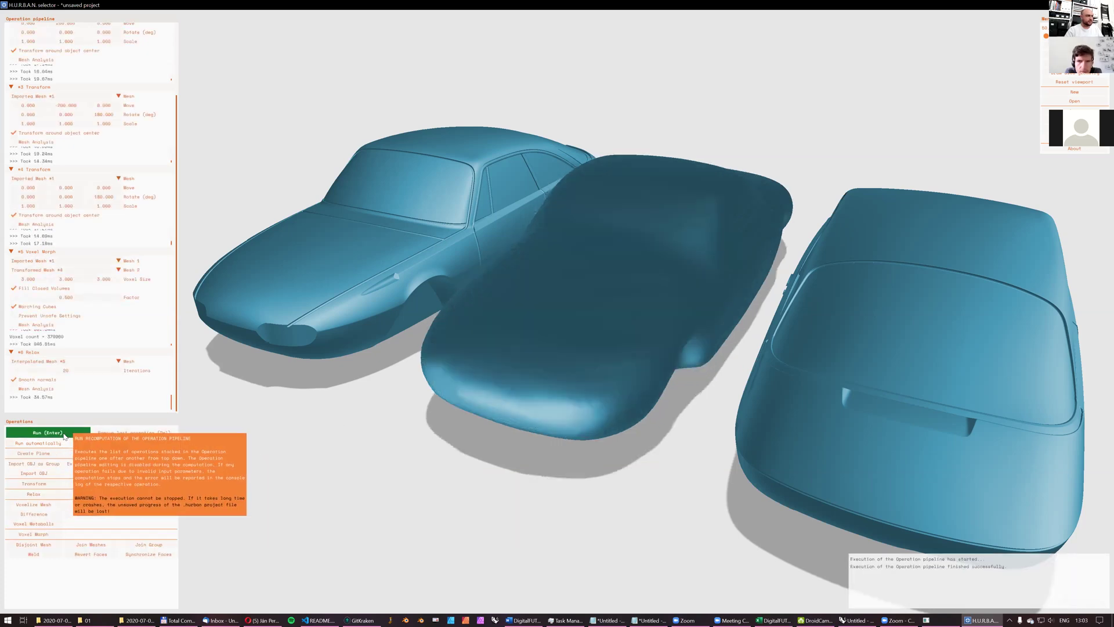
pyautogui.click(48, 445)
pyautogui.scroll(5, 534, 360)
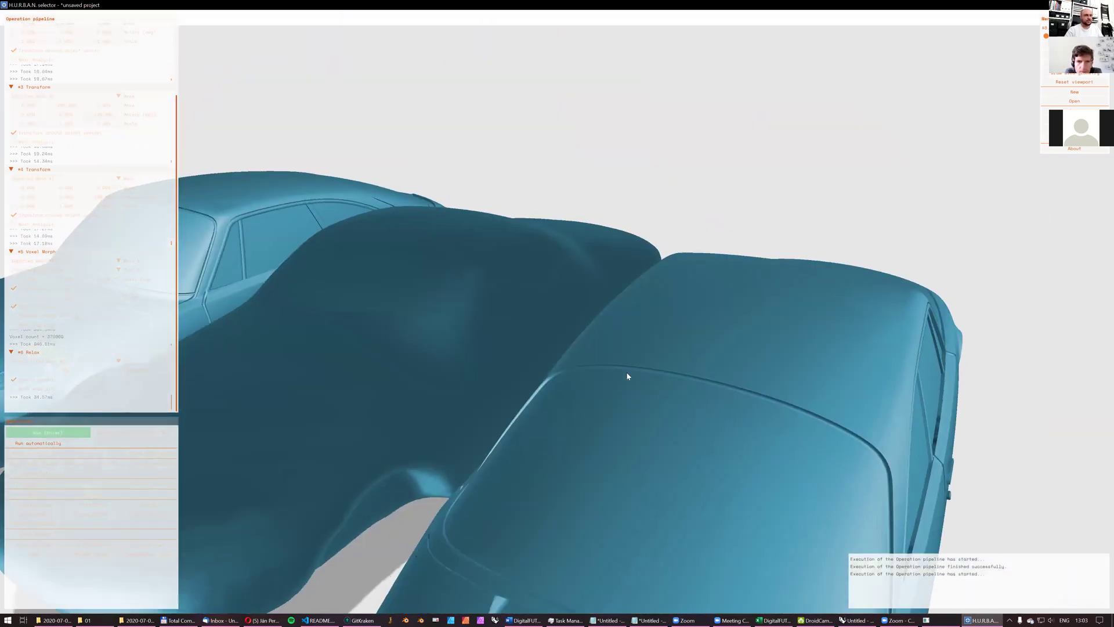
pyautogui.scroll(-5, 507, 363)
pyautogui.scroll(3, 464, 365)
pyautogui.moveTo(438, 366); pyautogui.dragTo(580, 406, button='middle')
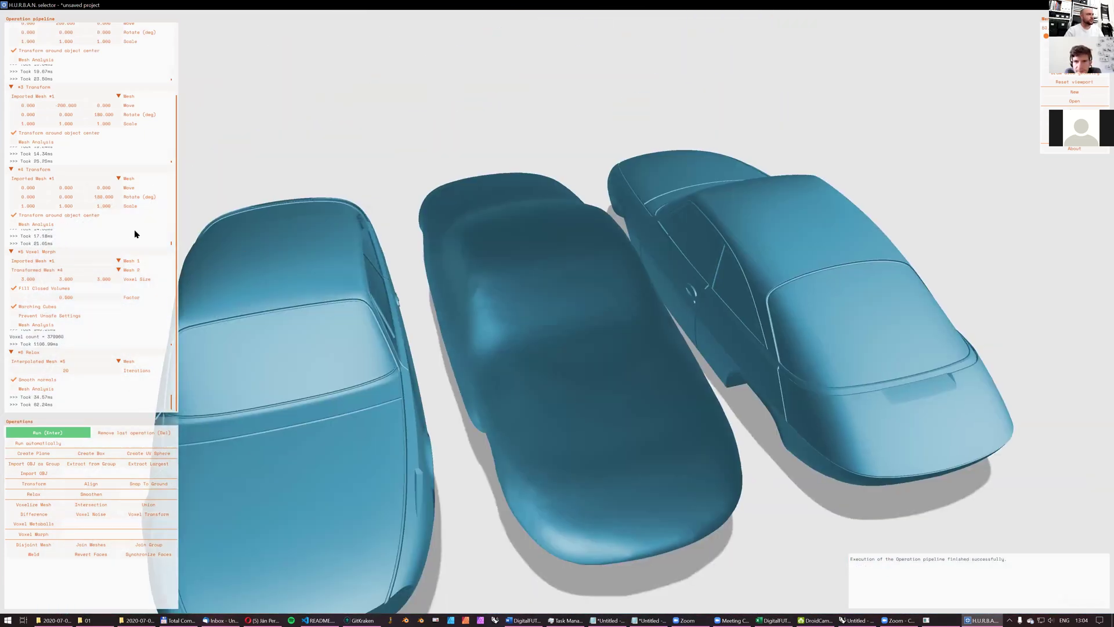
# - Try a Voxel Morph voxel size of 1.5 on all three axes, running the pipeline and inspecting the mesh
pyautogui.moveTo(35, 283)
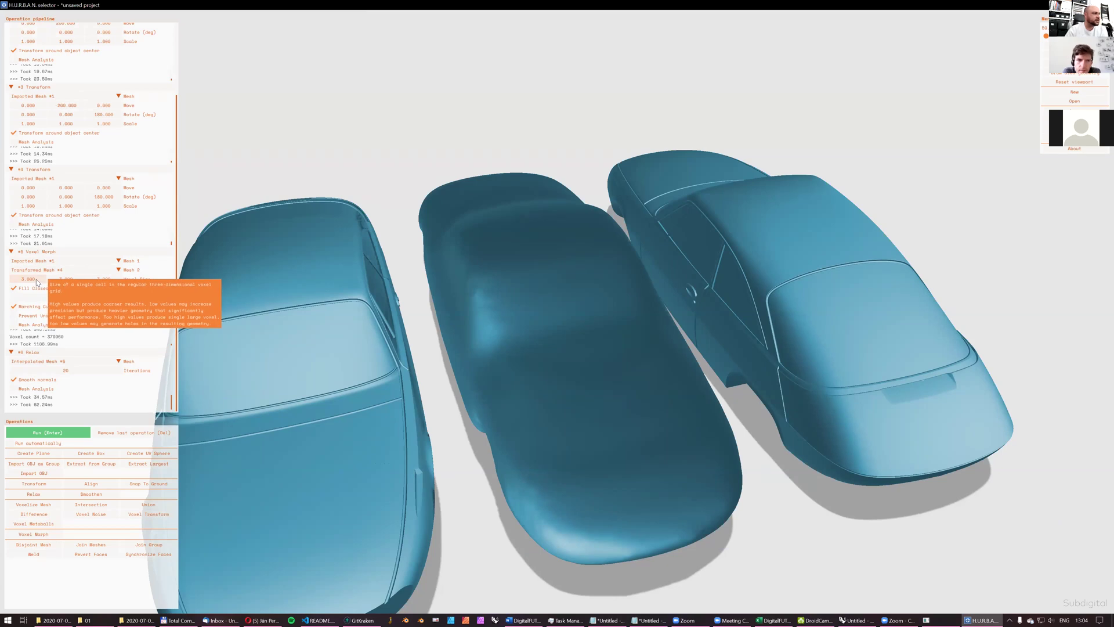
pyautogui.doubleClick(35, 279)
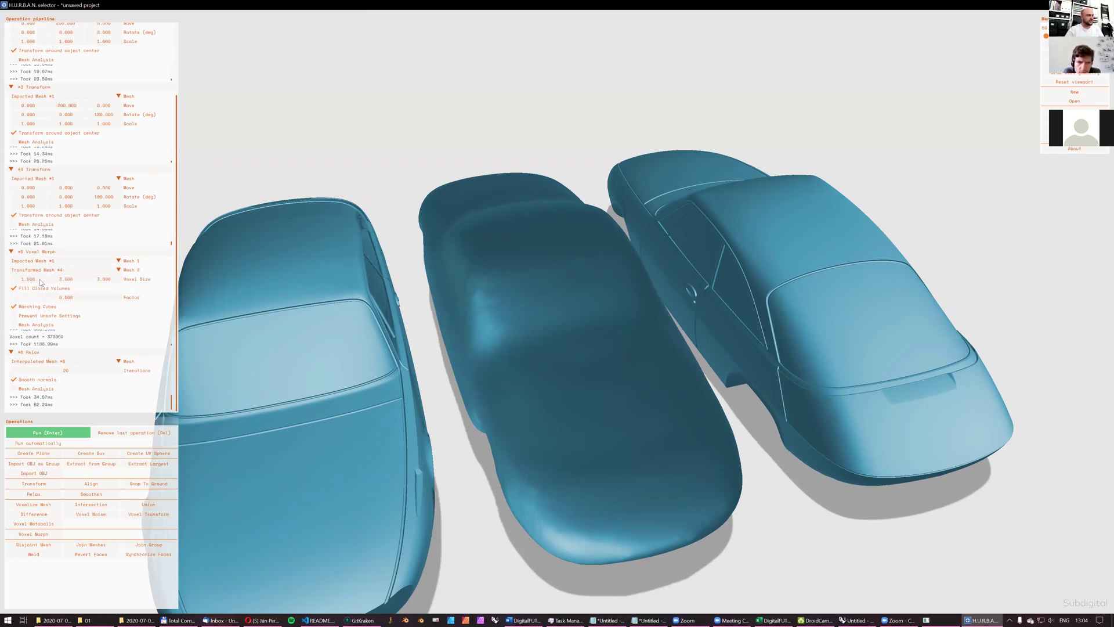
pyautogui.moveTo(55, 277)
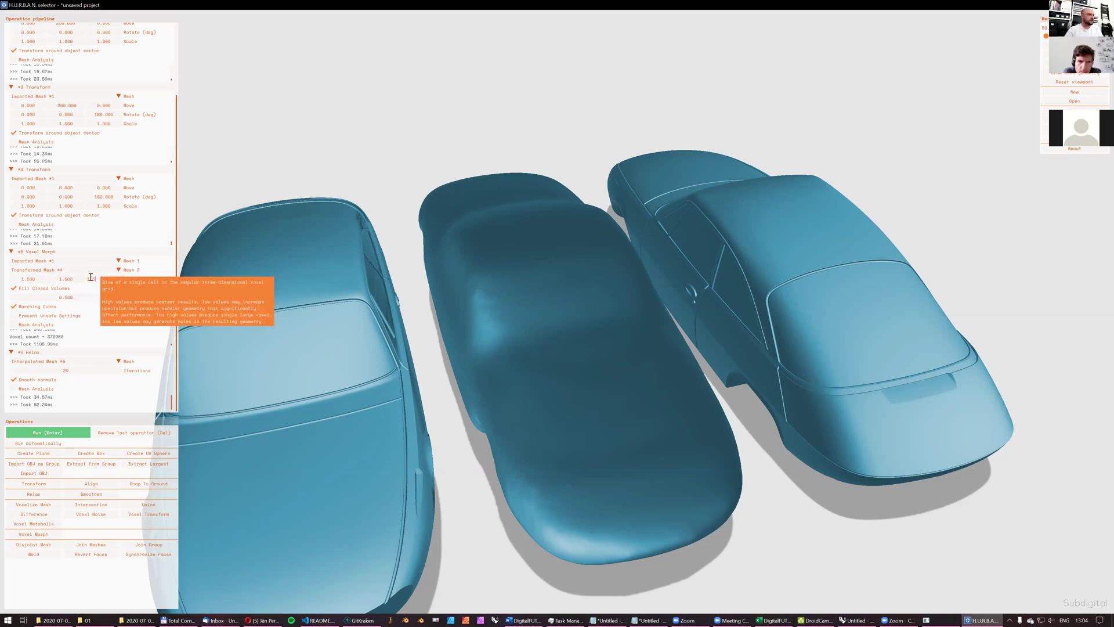
pyautogui.click(57, 434)
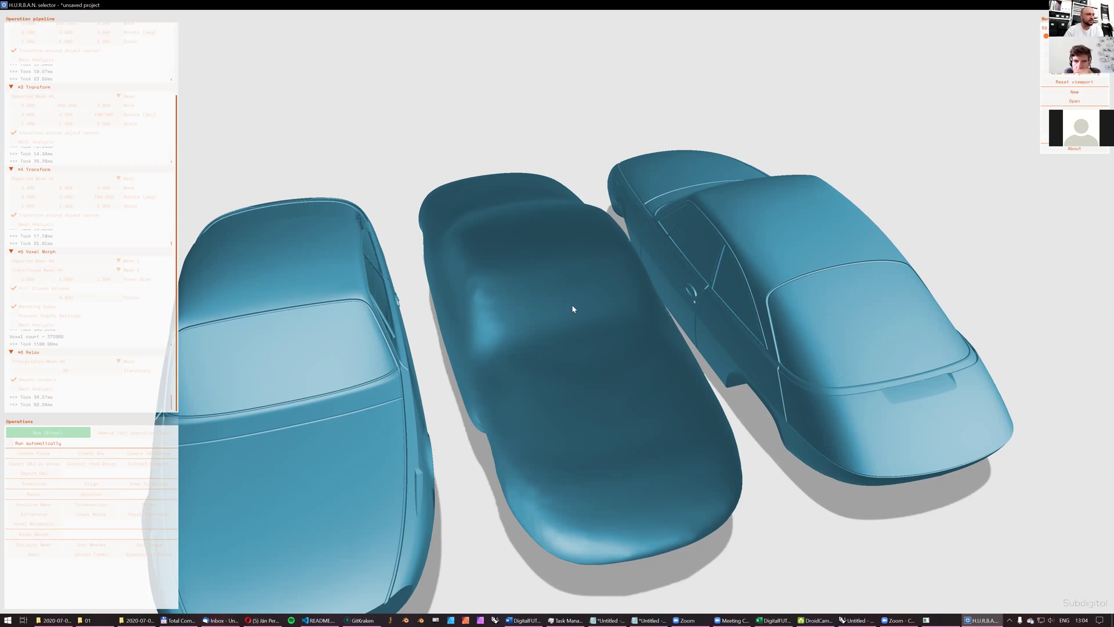
pyautogui.moveTo(581, 311); pyautogui.dragTo(530, 263)
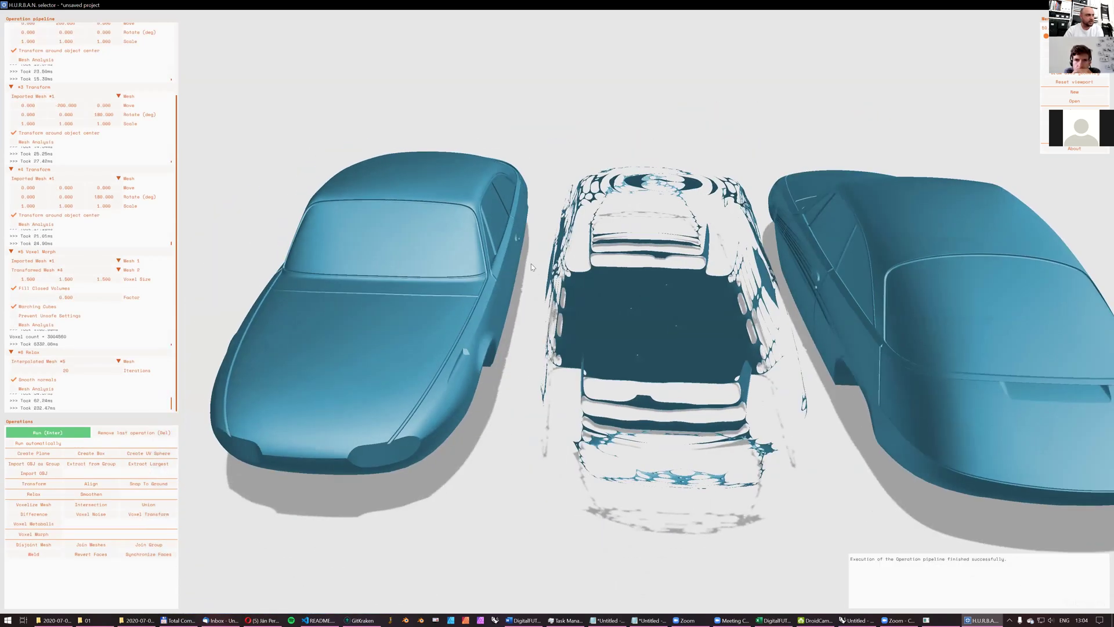
pyautogui.moveTo(698, 311)
pyautogui.mouseDown()
pyautogui.moveTo(585, 312)
pyautogui.moveTo(703, 317)
pyautogui.mouseUp()
# - Set the Voxel Morph voxel size to 2 on all three axes, run the pipeline and inspect the morph from several angles
pyautogui.click(36, 279)
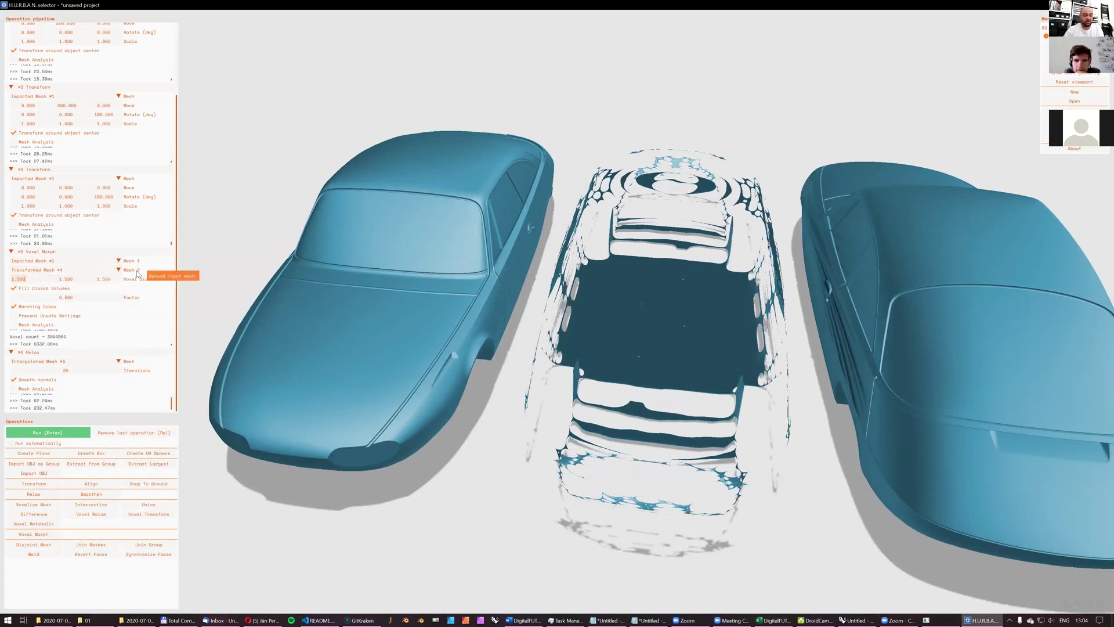
pyautogui.click(75, 279)
pyautogui.press('Return')
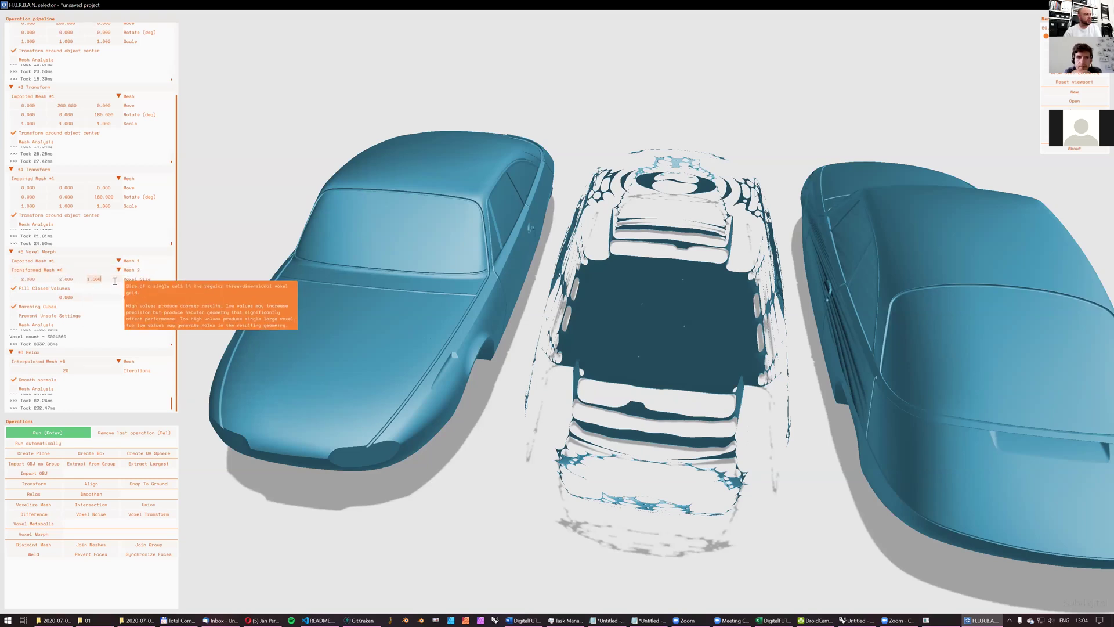
pyautogui.click(103, 279)
pyautogui.write('2')
pyautogui.press('Return')
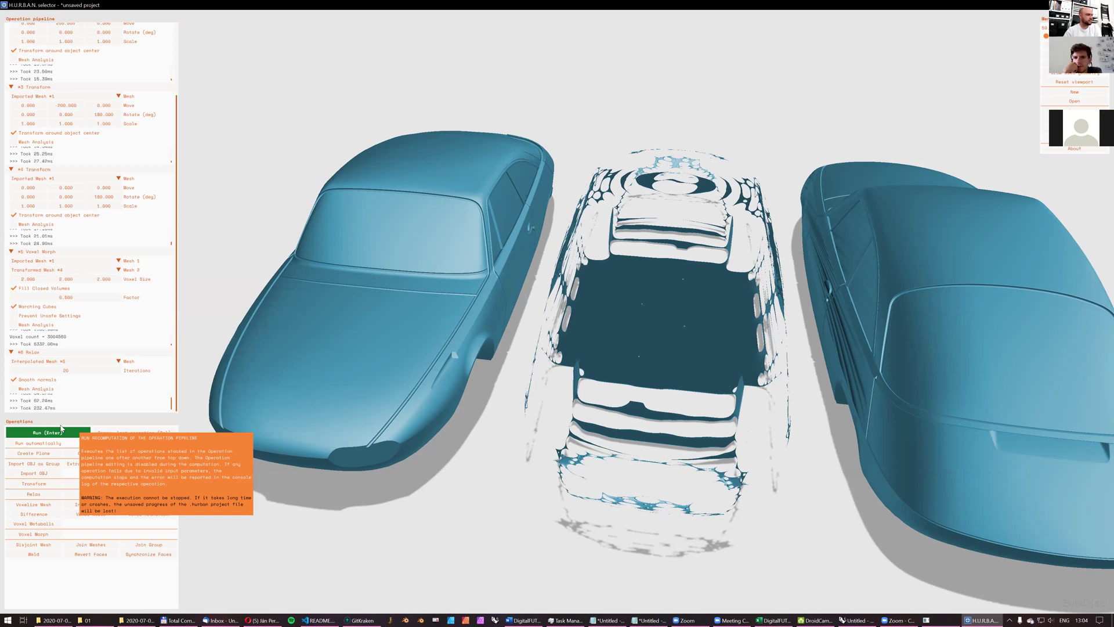
pyautogui.click(55, 432)
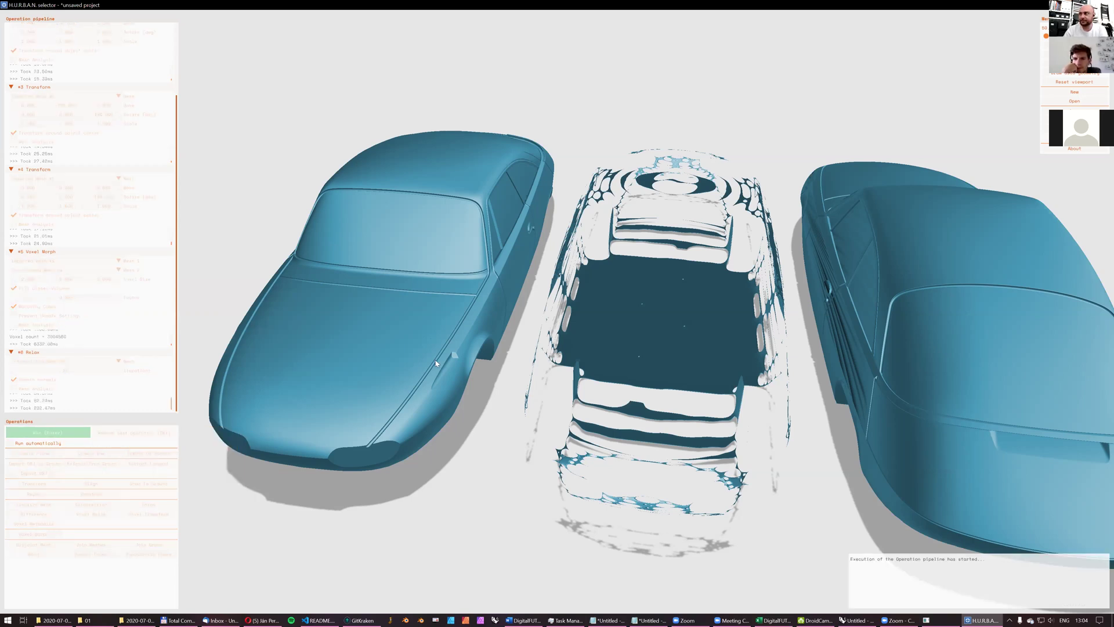
pyautogui.scroll(10, 664, 363)
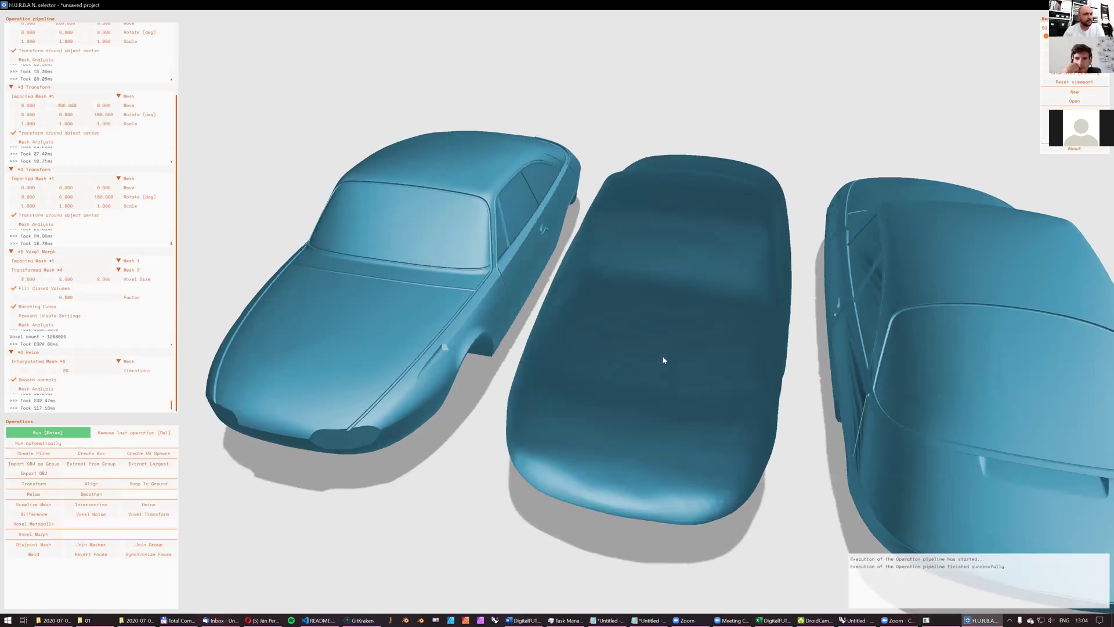
pyautogui.scroll(-10, 588, 354)
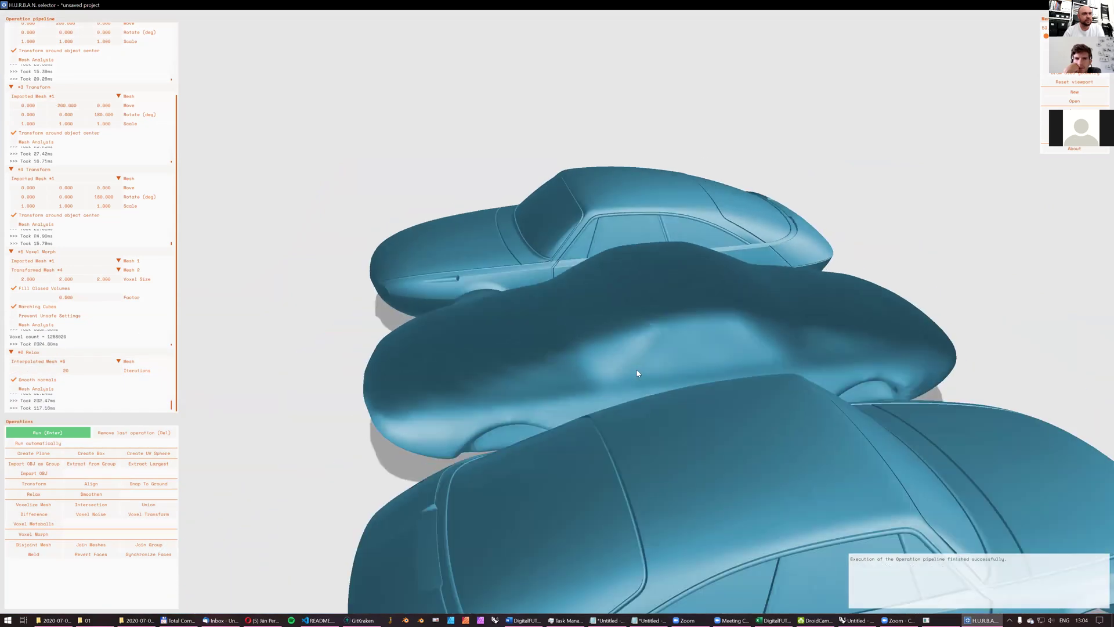
pyautogui.moveTo(747, 371); pyautogui.dragTo(492, 230)
pyautogui.moveTo(962, 307); pyautogui.dragTo(830, 300)
pyautogui.moveTo(864, 301)
pyautogui.mouseDown()
pyautogui.moveTo(971, 304)
pyautogui.moveTo(863, 303)
pyautogui.mouseUp()
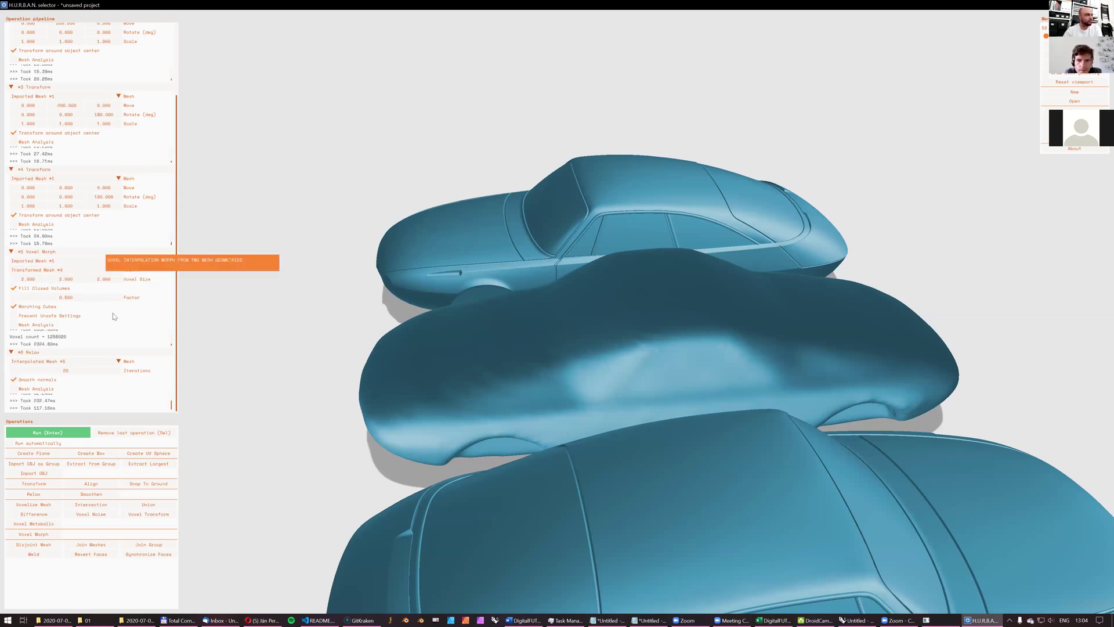
# - Set the Voxel Morph factor to 0.75, run the pipeline and compare the morph with the neighbouring cars
pyautogui.doubleClick(80, 297)
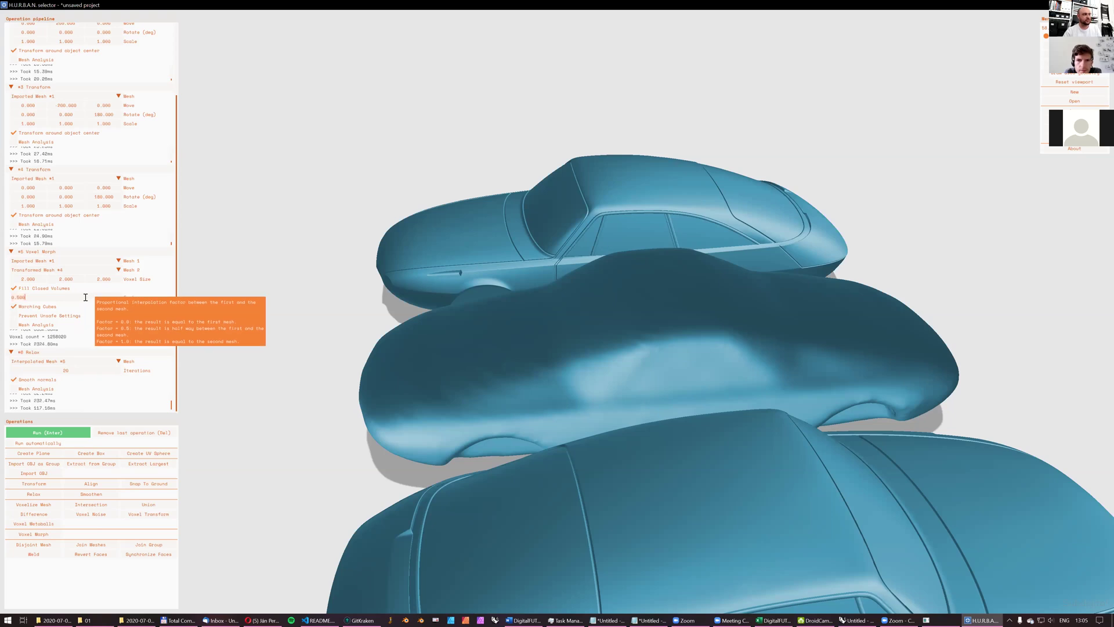
pyautogui.press('Return')
pyautogui.click(63, 433)
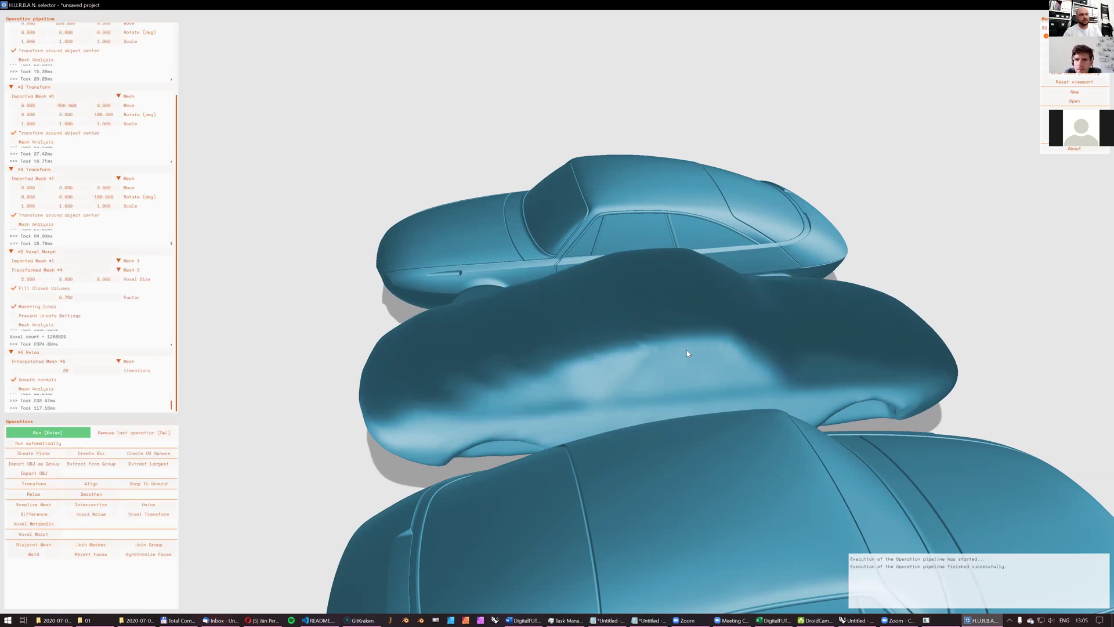
pyautogui.moveTo(665, 346); pyautogui.dragTo(612, 316)
pyautogui.moveTo(670, 390); pyautogui.dragTo(406, 174)
pyautogui.moveTo(559, 242); pyautogui.dragTo(594, 240)
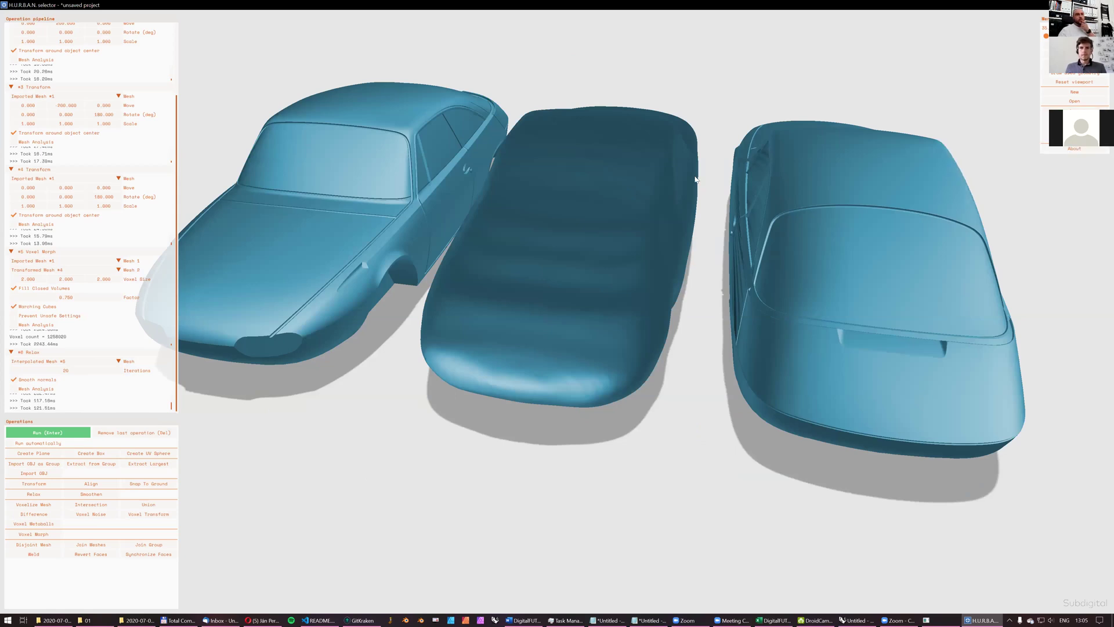
pyautogui.moveTo(754, 168); pyautogui.dragTo(910, 131)
pyautogui.scroll(-3, 721, 207)
pyautogui.moveTo(570, 138); pyautogui.dragTo(551, 149)
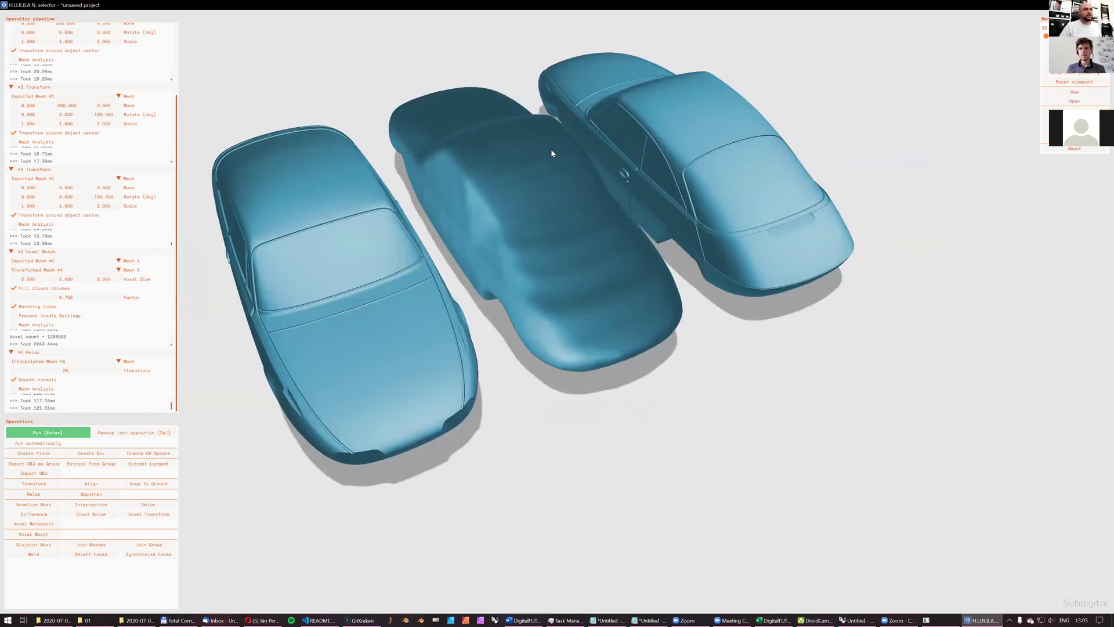
pyautogui.moveTo(551, 149); pyautogui.dragTo(594, 171, button='right')
# - Save the project as prezent02.hurban in the 15-final-presentation folder
pyautogui.click(1074, 110)
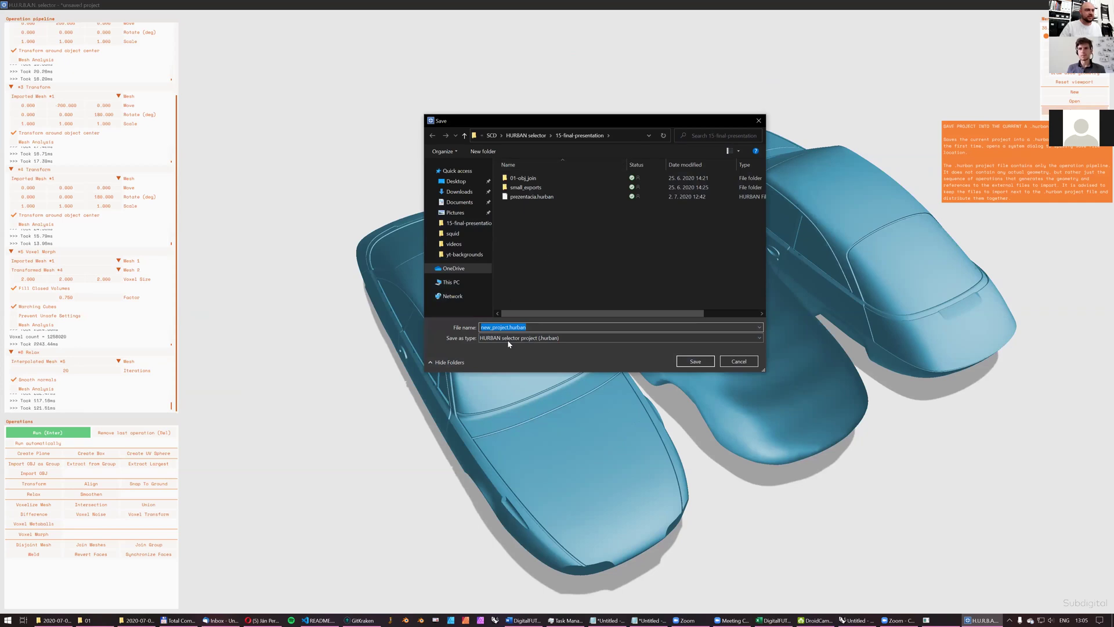
pyautogui.write('prezent02')
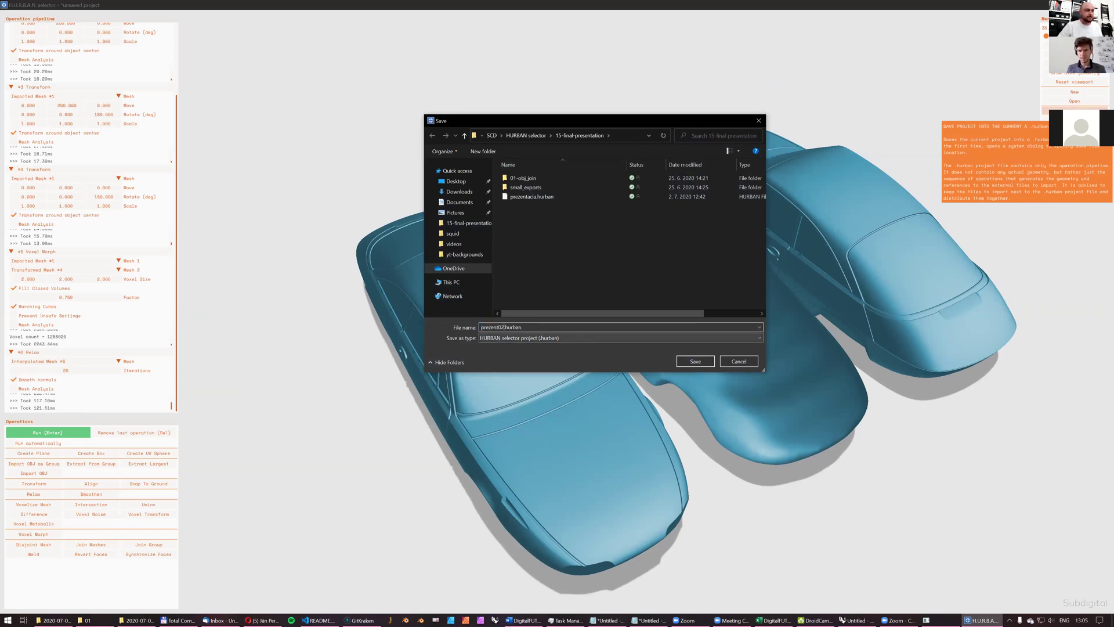
pyautogui.press('Return')
# - Frame the three cars and take a viewport screenshot at scale 1 with a transparent background
pyautogui.moveTo(725, 292); pyautogui.dragTo(669, 280, button='right')
pyautogui.moveTo(669, 280); pyautogui.dragTo(624, 280)
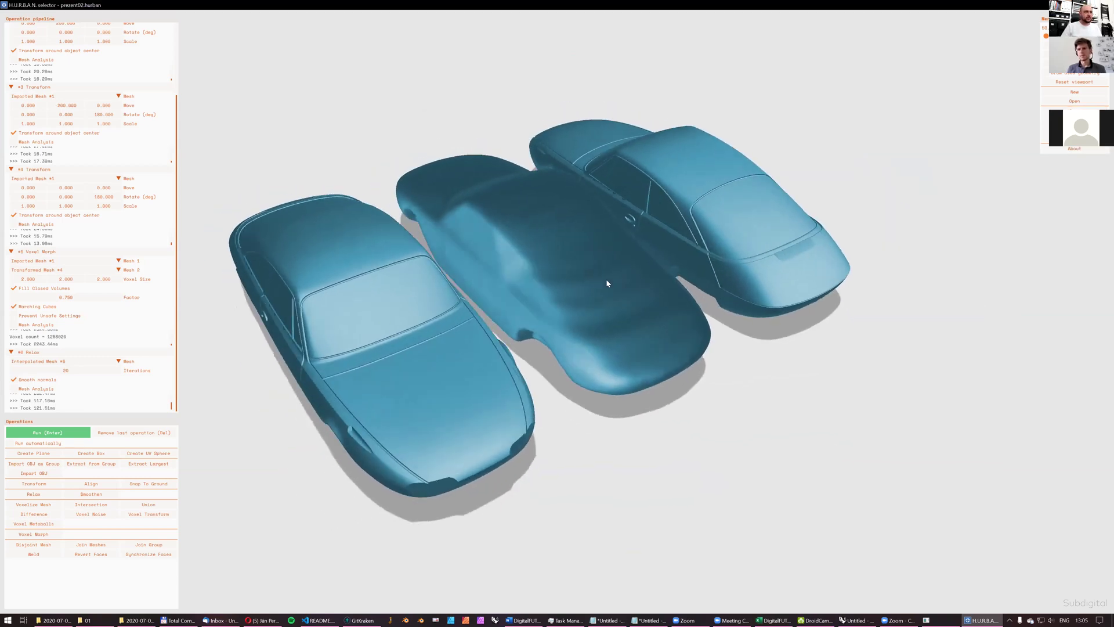
pyautogui.moveTo(606, 279); pyautogui.dragTo(651, 272, button='right')
pyautogui.moveTo(651, 272); pyautogui.dragTo(882, 203)
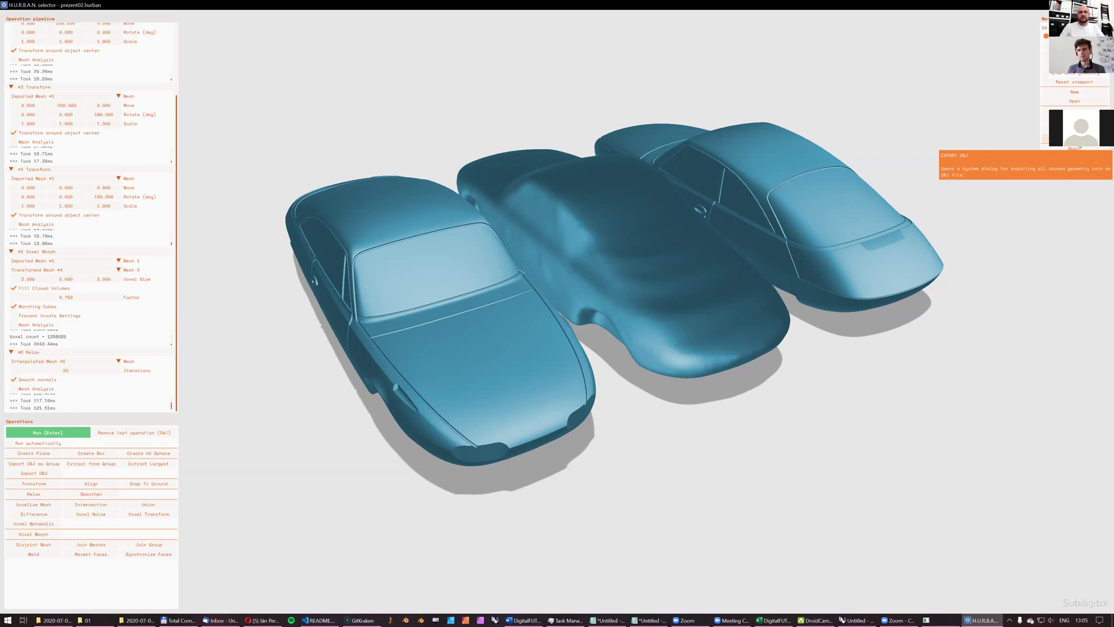
pyautogui.click(1074, 72)
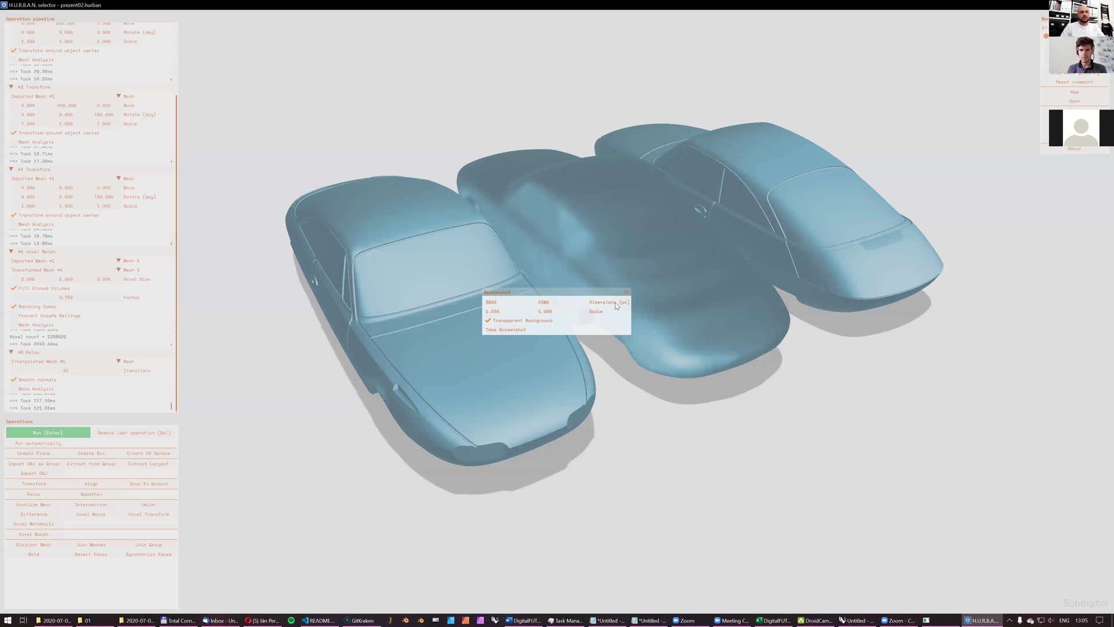
pyautogui.click(510, 331)
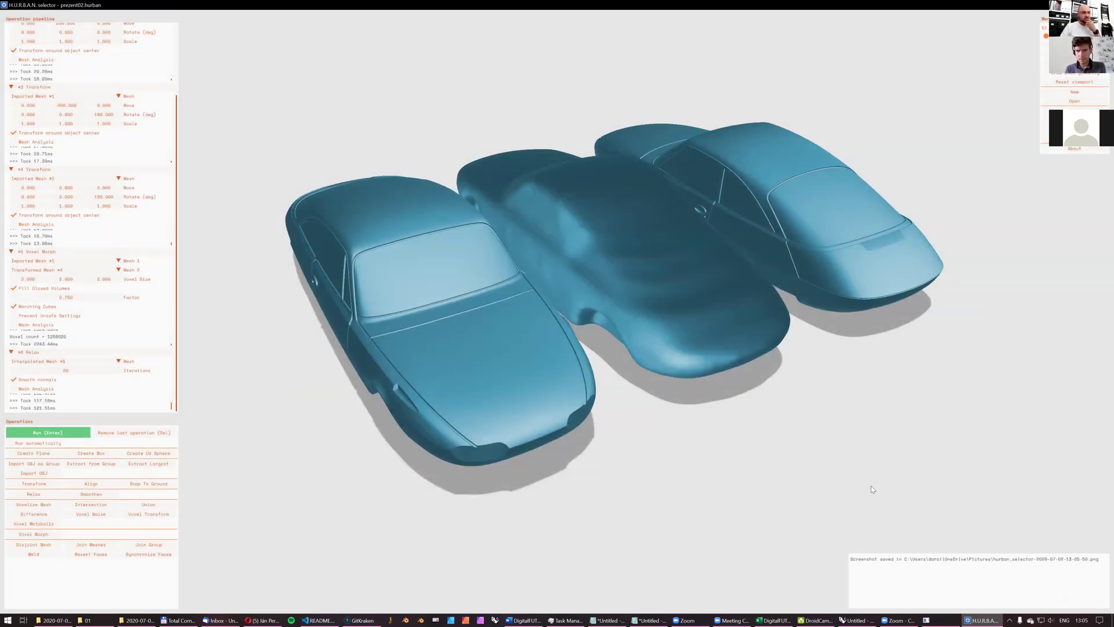
# - Open the saved screenshot from the Pictures folder, examine its transparency and detail, and close the image viewer
pyautogui.click(59, 616)
pyautogui.rightClick(60, 616)
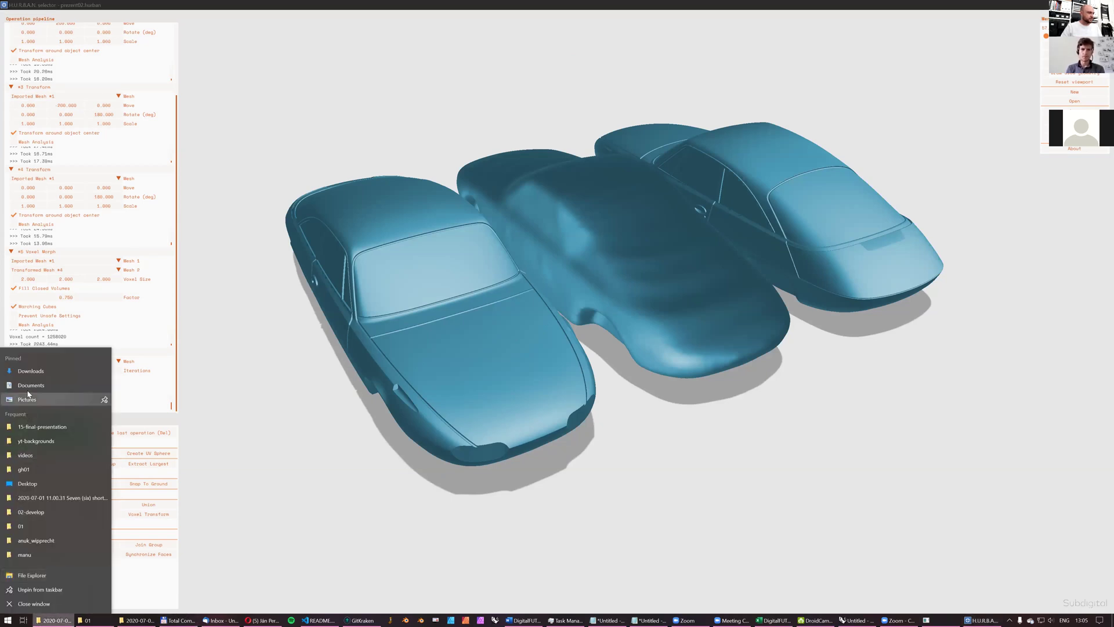
pyautogui.click(321, 365)
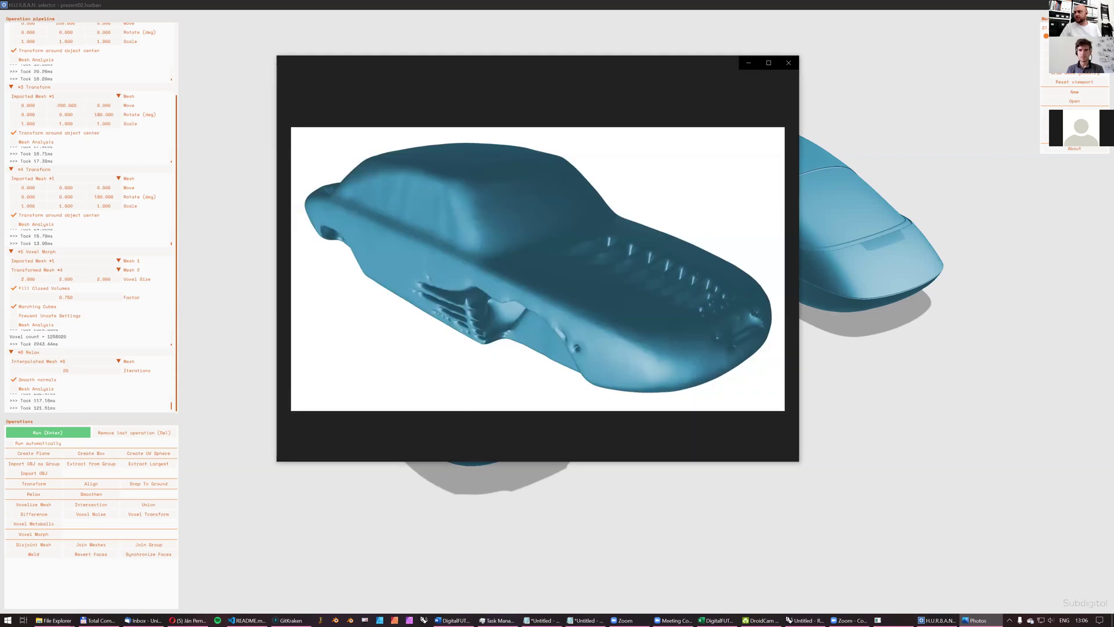
pyautogui.click(789, 64)
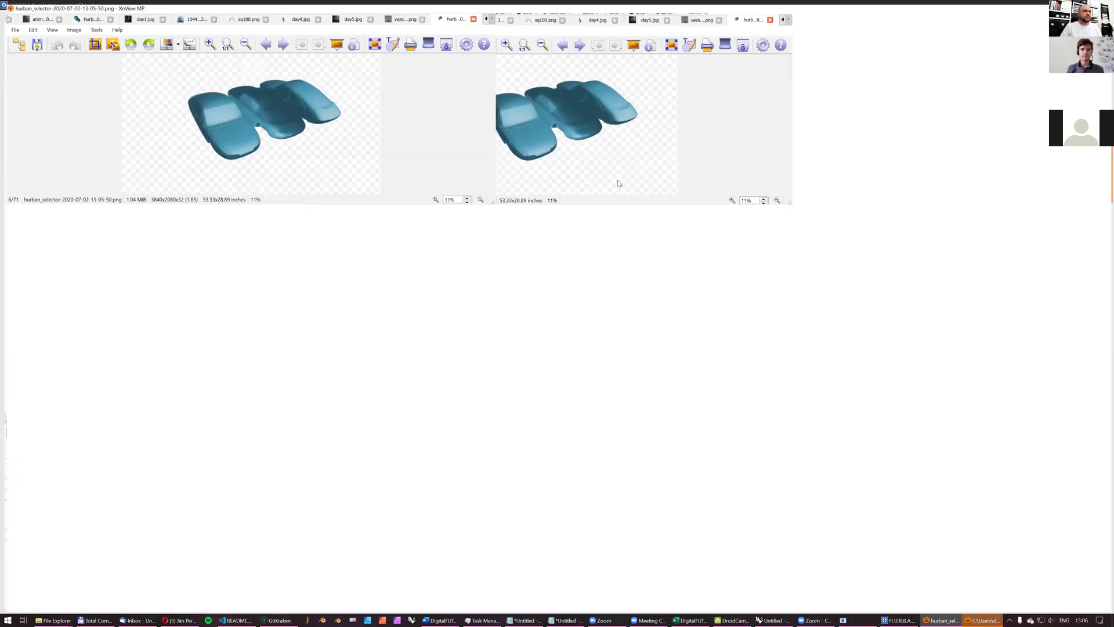
pyautogui.scroll(2, 484, 223)
pyautogui.scroll(3, 483, 223)
pyautogui.scroll(-8, 483, 224)
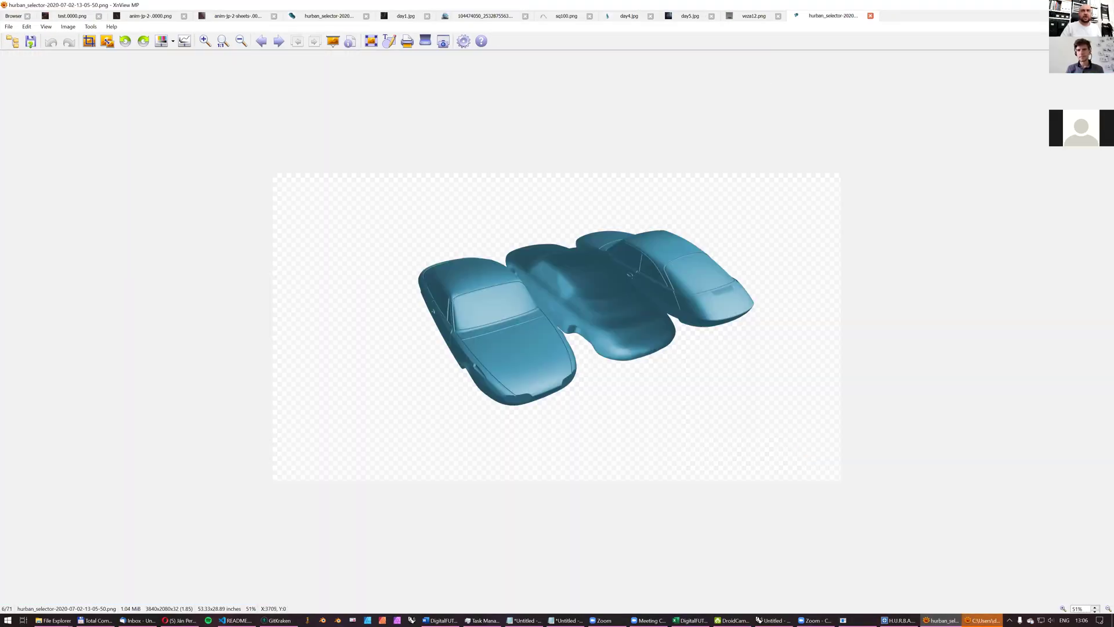
pyautogui.press('Escape')
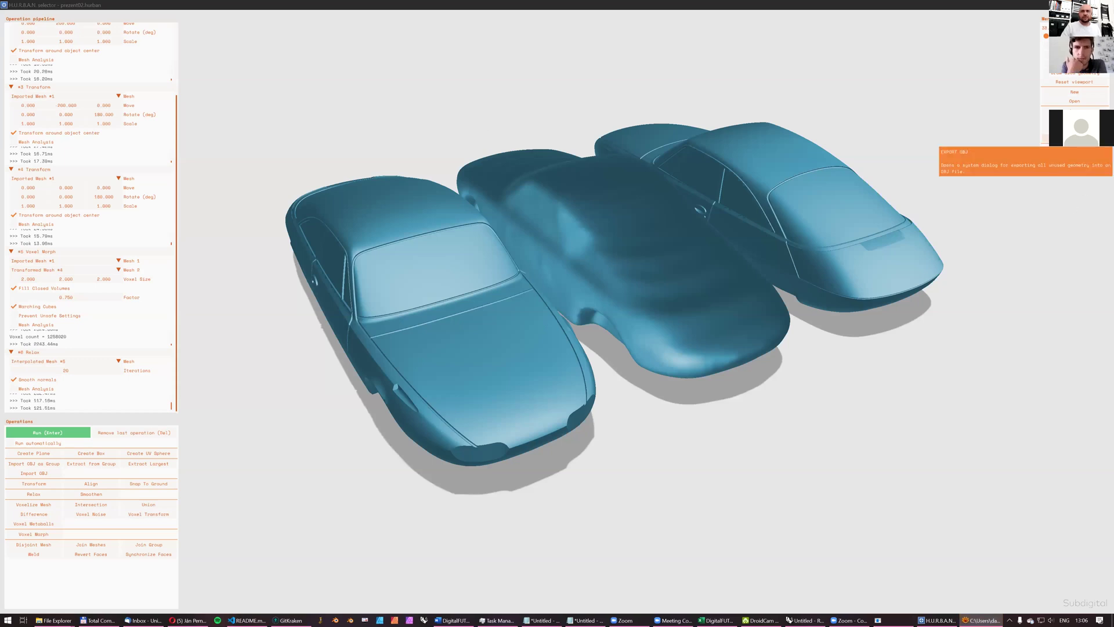
# - Take another viewport screenshot at scale 3 with a transparent background
pyautogui.click(1044, 135)
pyautogui.click(488, 319)
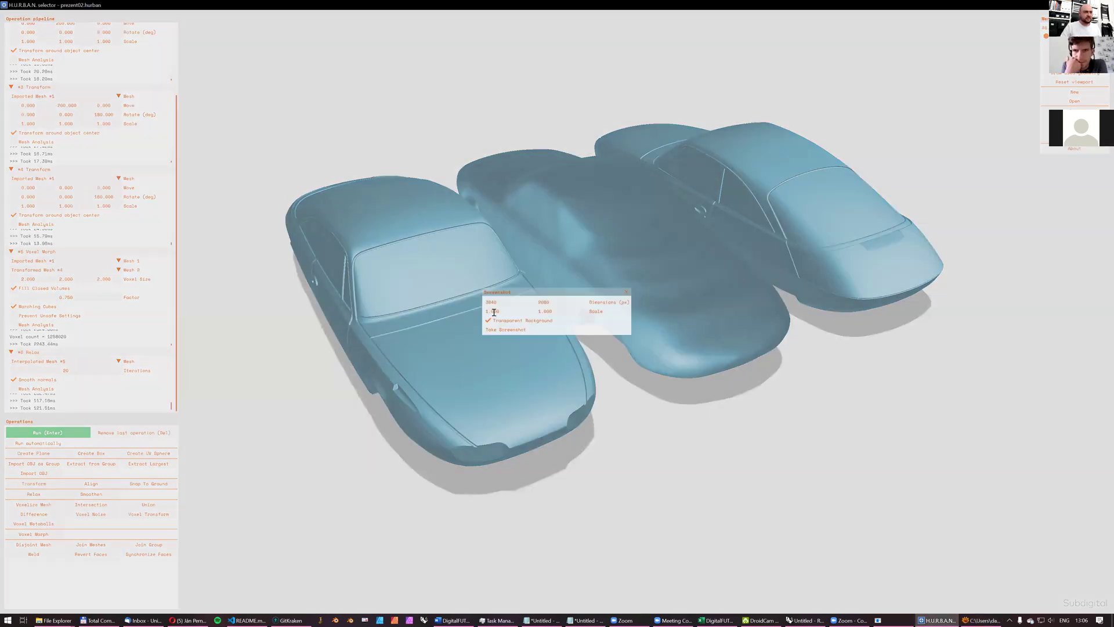
pyautogui.write('3')
pyautogui.press('Tab')
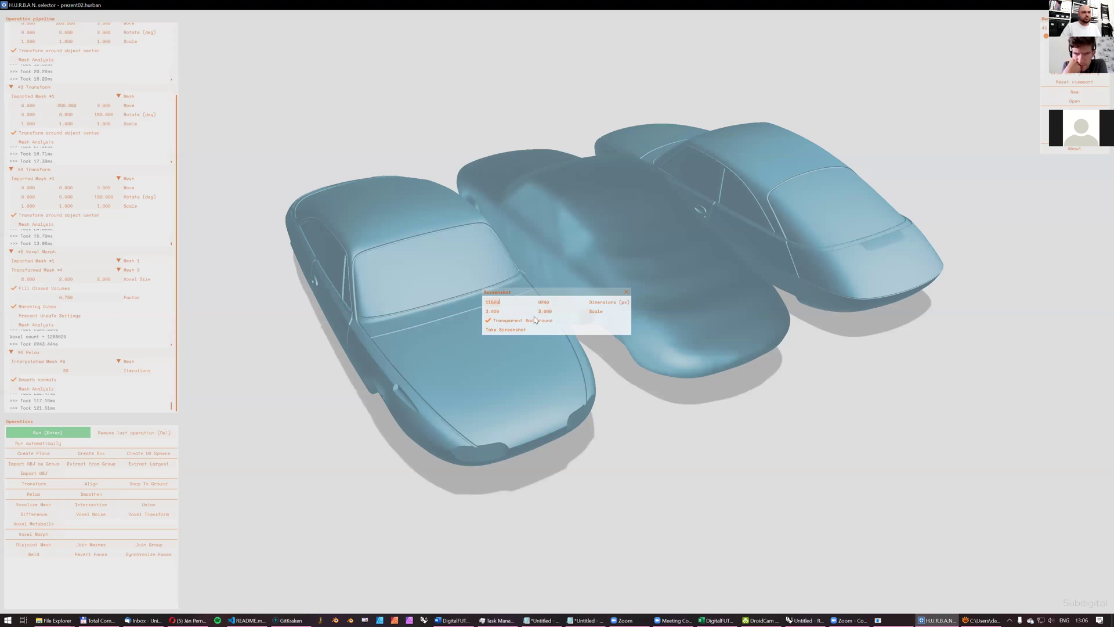
pyautogui.click(508, 330)
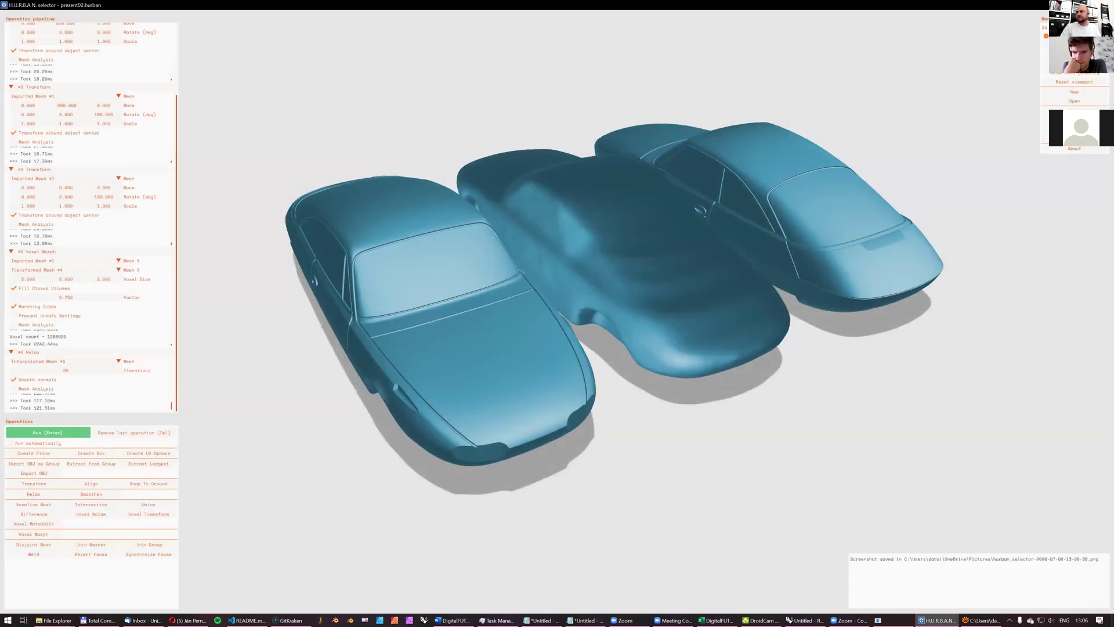
# - Switch to XnView MP, examine the edge detail of the enlarged screenshot up close, and close the viewer
pyautogui.hotkey('alt', 'Tab')
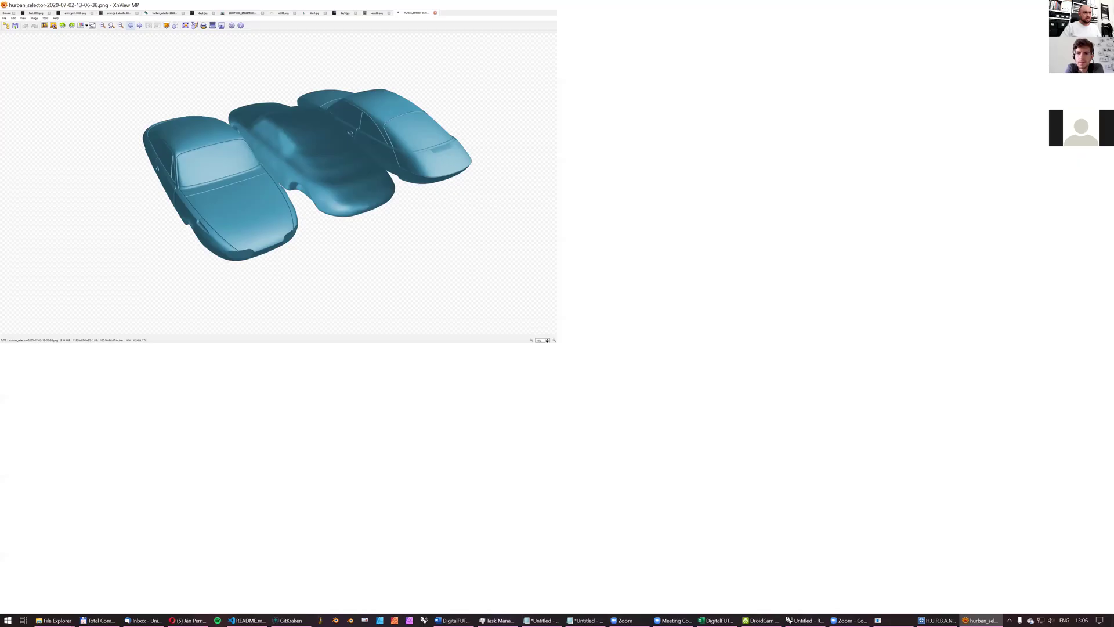
pyautogui.scroll(-1, 559, 350)
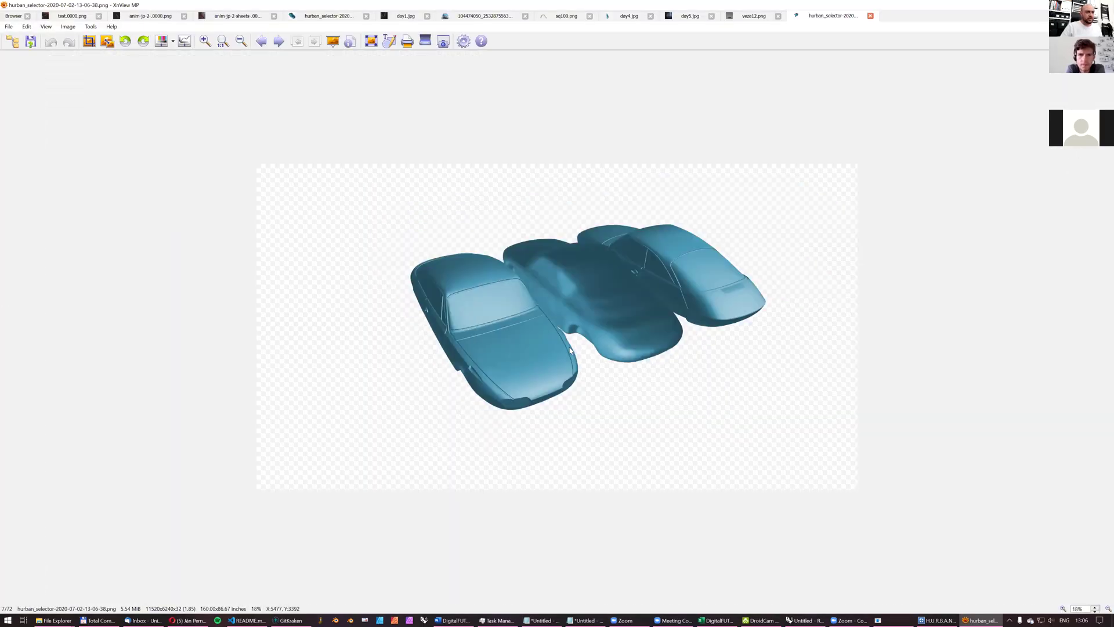
pyautogui.scroll(3, 569, 350)
pyautogui.scroll(-1, 569, 350)
pyautogui.scroll(4, 568, 350)
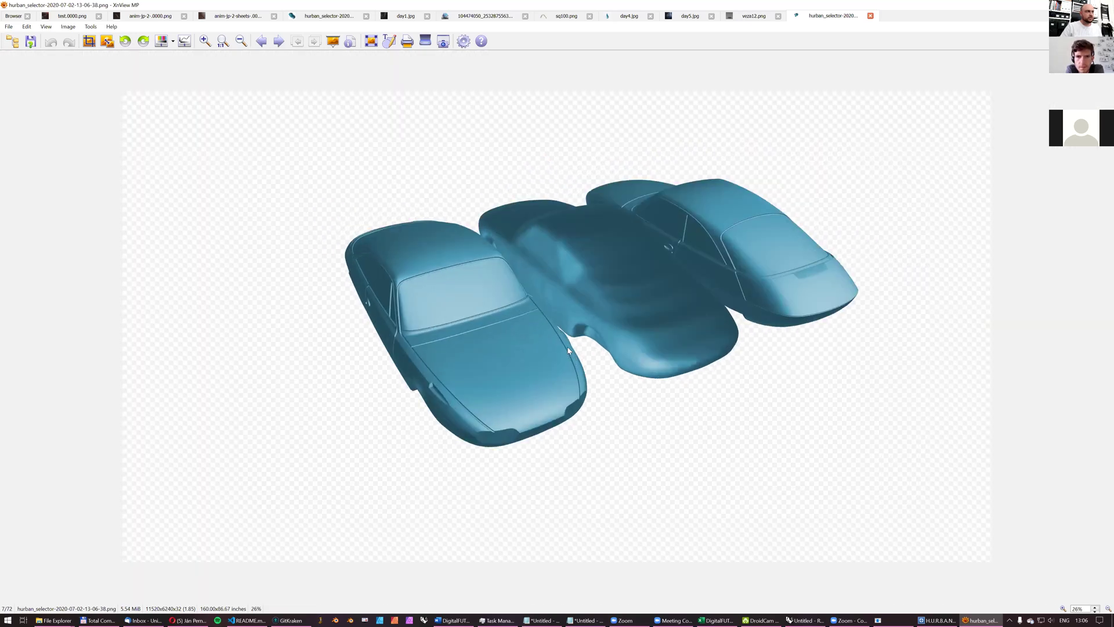
pyautogui.scroll(4, 569, 351)
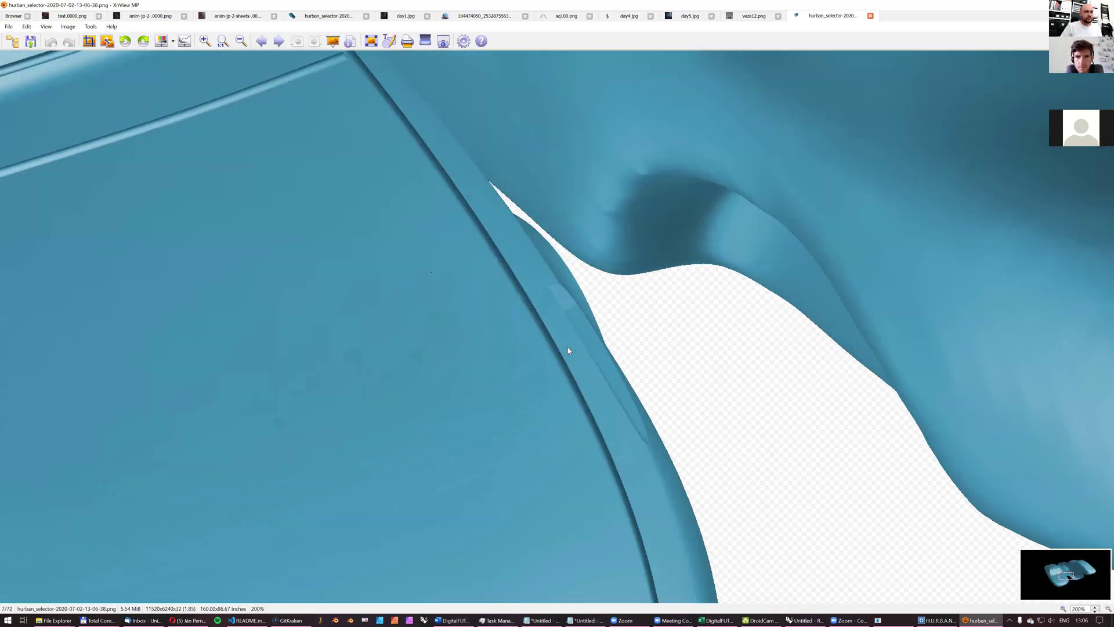
pyautogui.scroll(-8, 568, 350)
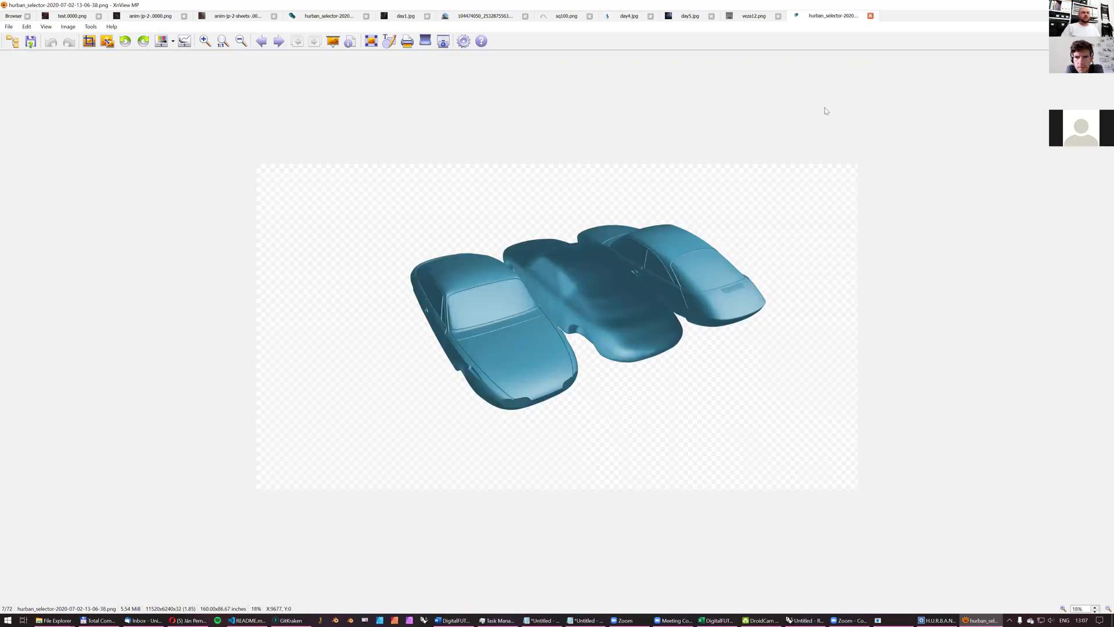
pyautogui.hotkey('alt', 'F4')
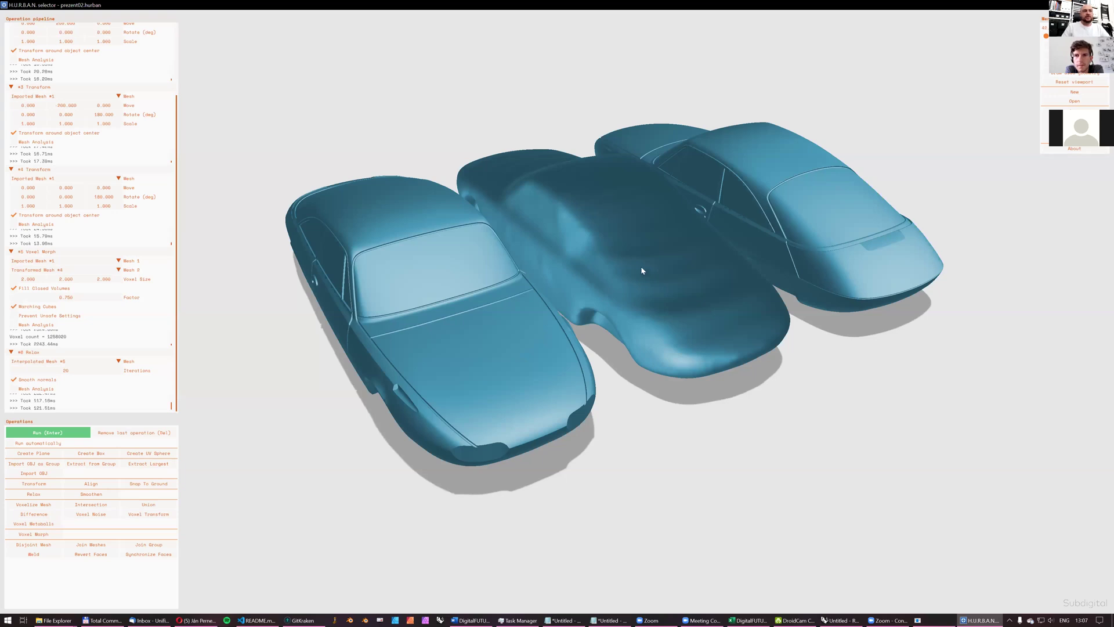
# - Add an Import OBJ operation and load Auticko.obj from the small_exports folder
pyautogui.scroll(-5, 706, 325)
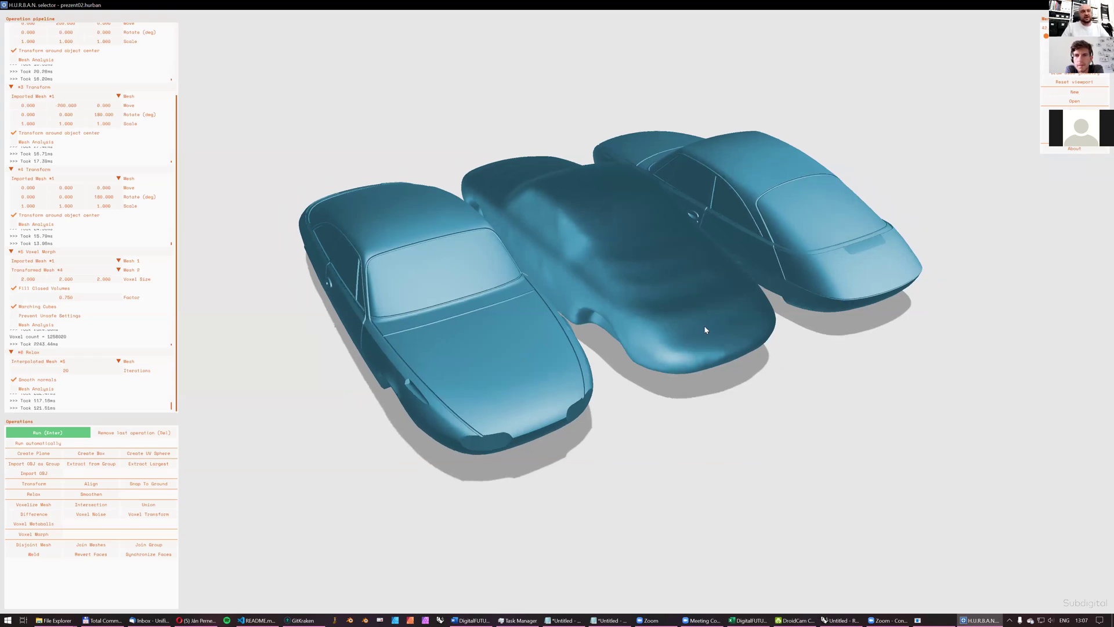
pyautogui.scroll(2, 617, 319)
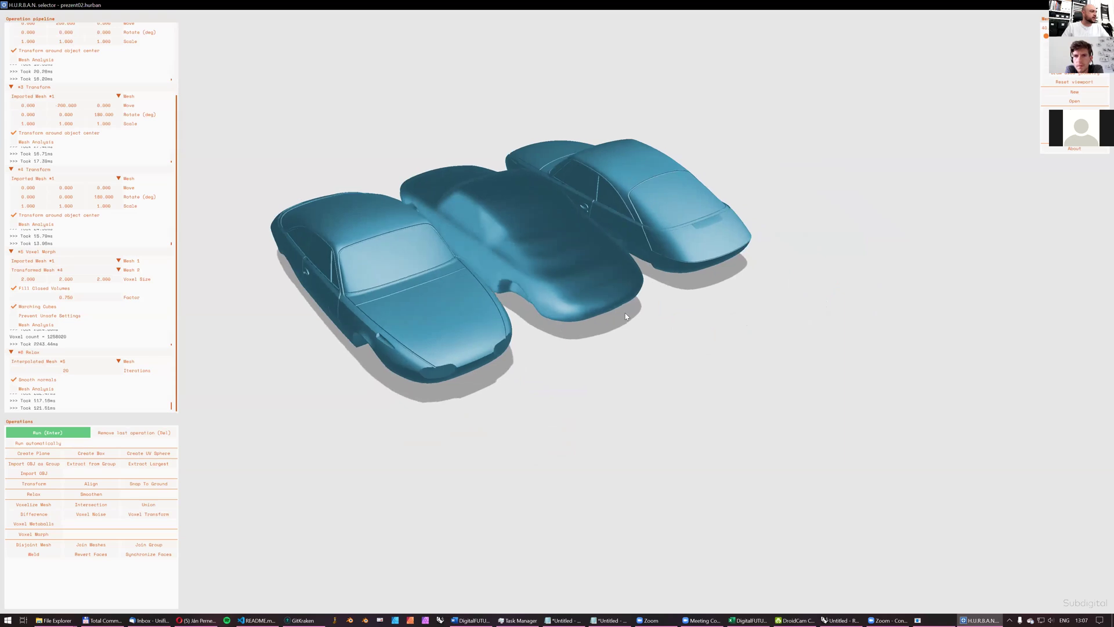
pyautogui.click(36, 473)
pyautogui.click(16, 362)
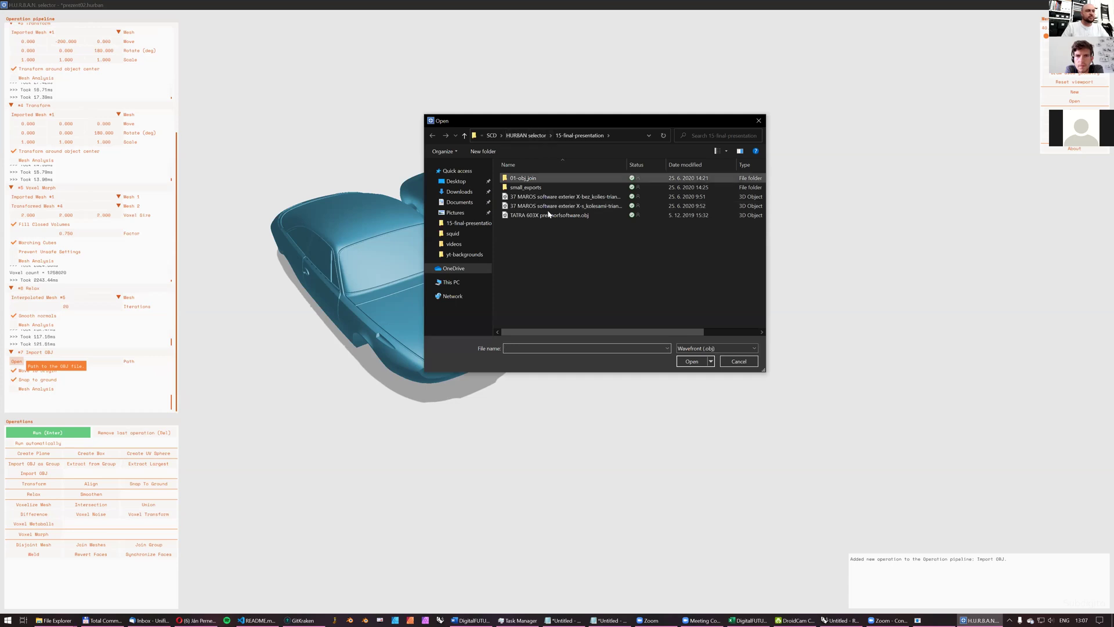
pyautogui.doubleClick(526, 187)
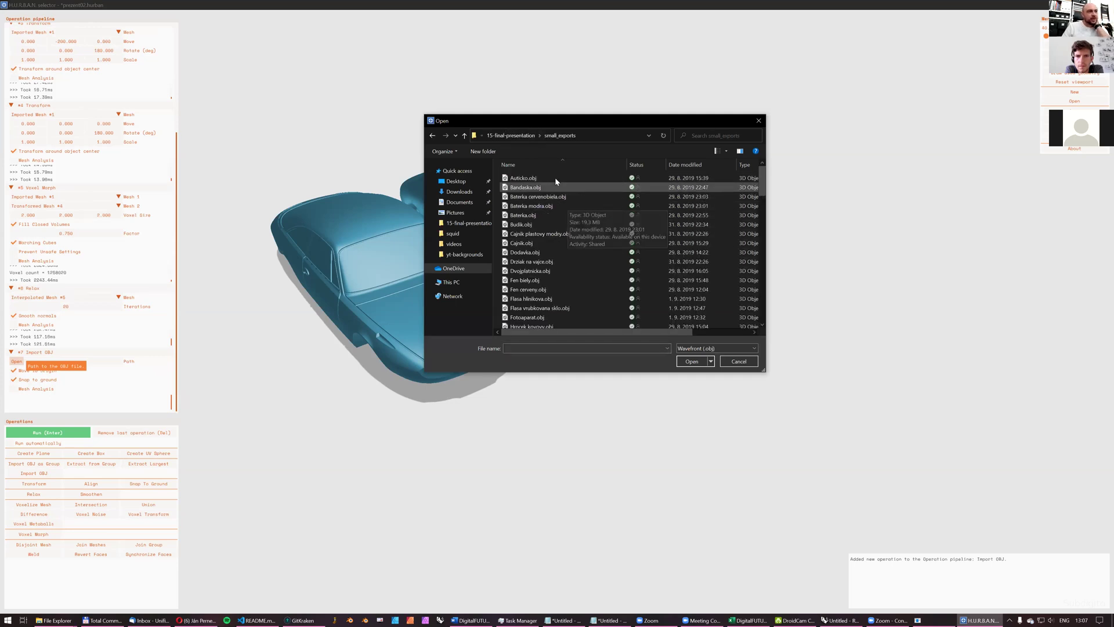
pyautogui.click(548, 178)
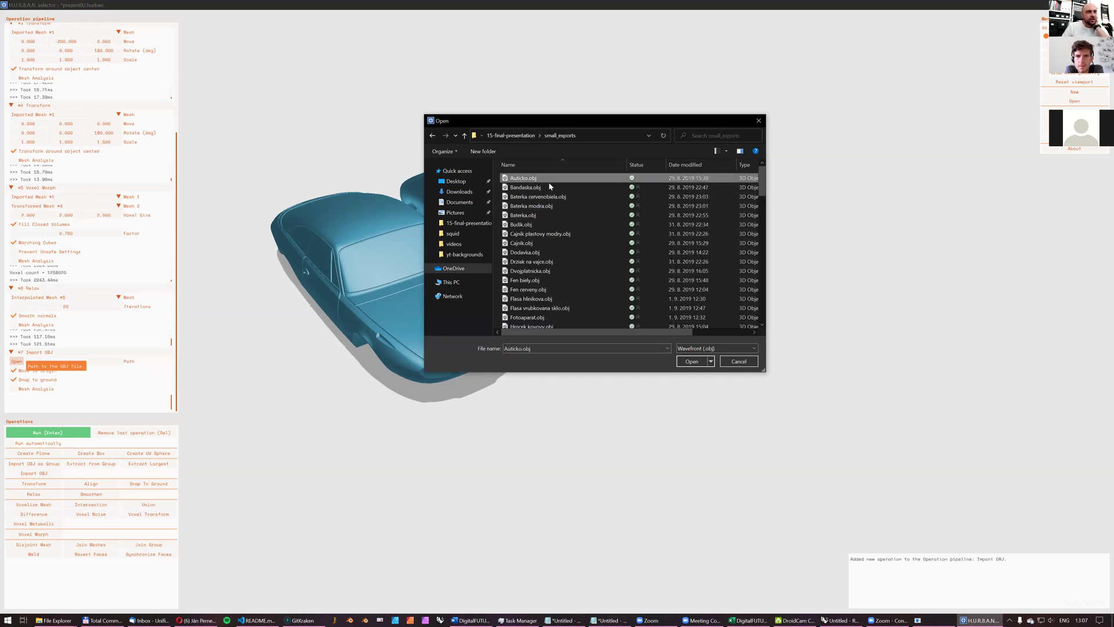
pyautogui.click(692, 361)
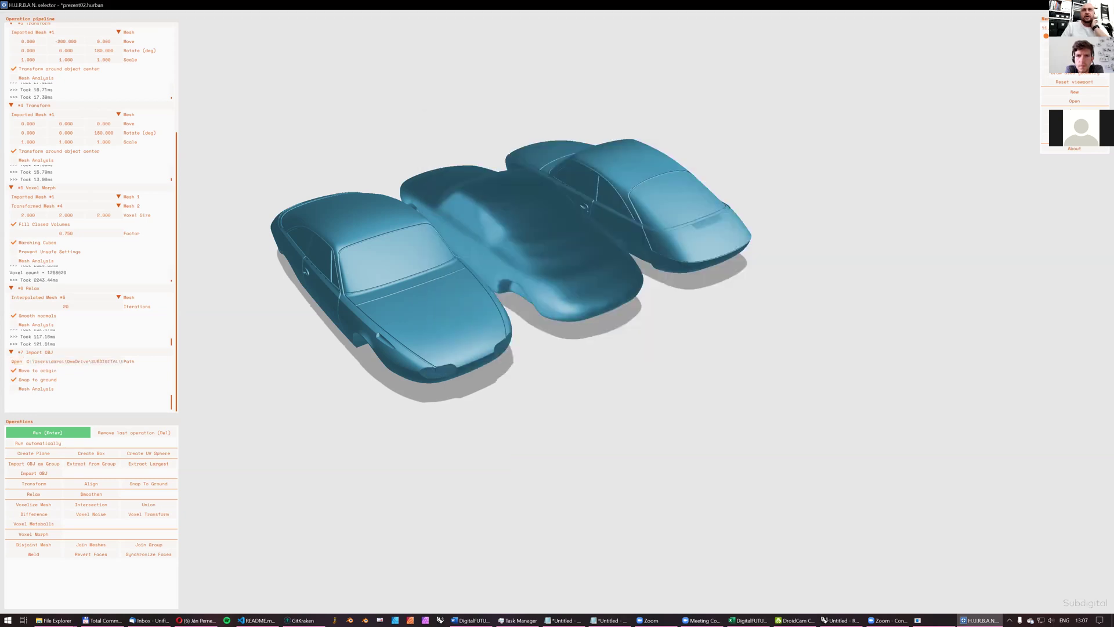
# - Set the viewport mode to Wireframe, run the pipeline and locate the imported toy car inside the morphed car
pyautogui.click(1013, 64)
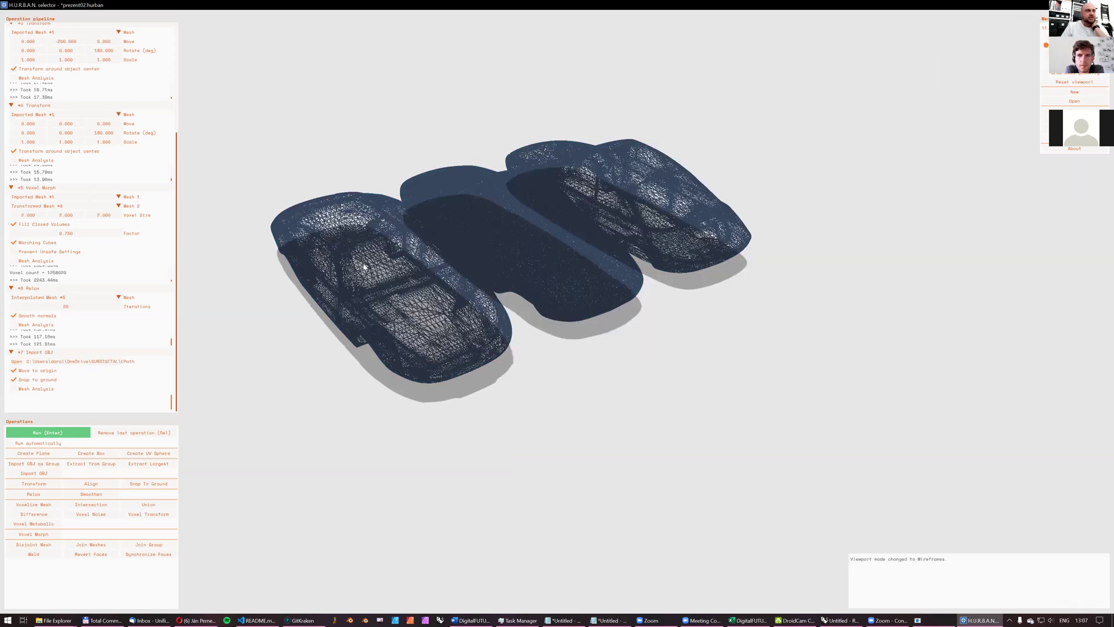
pyautogui.click(54, 434)
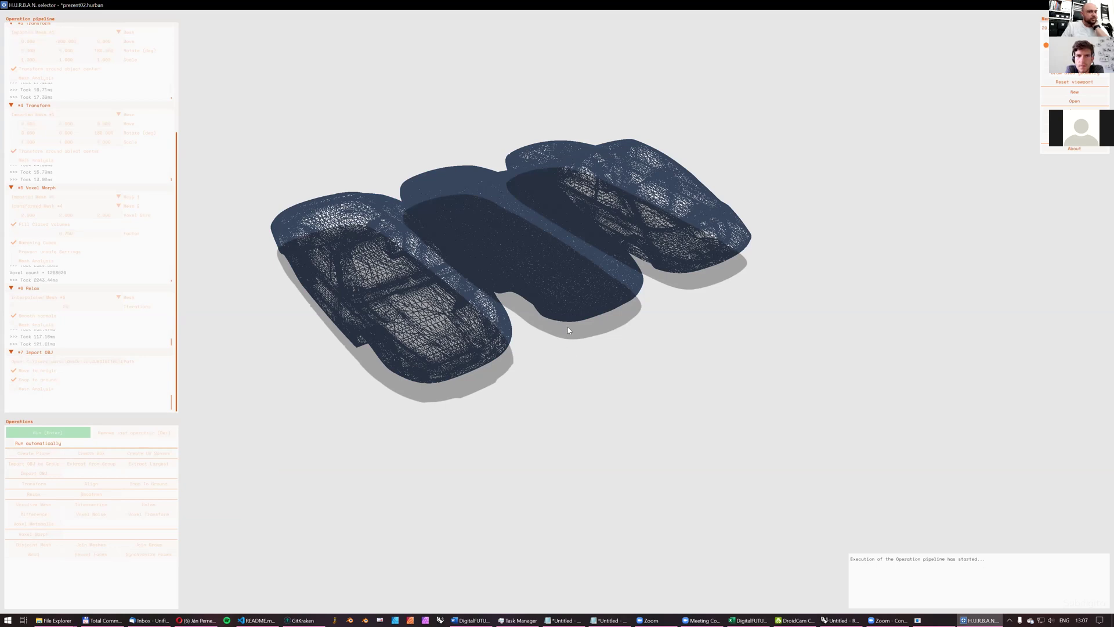
pyautogui.moveTo(587, 277); pyautogui.dragTo(530, 256, button='middle')
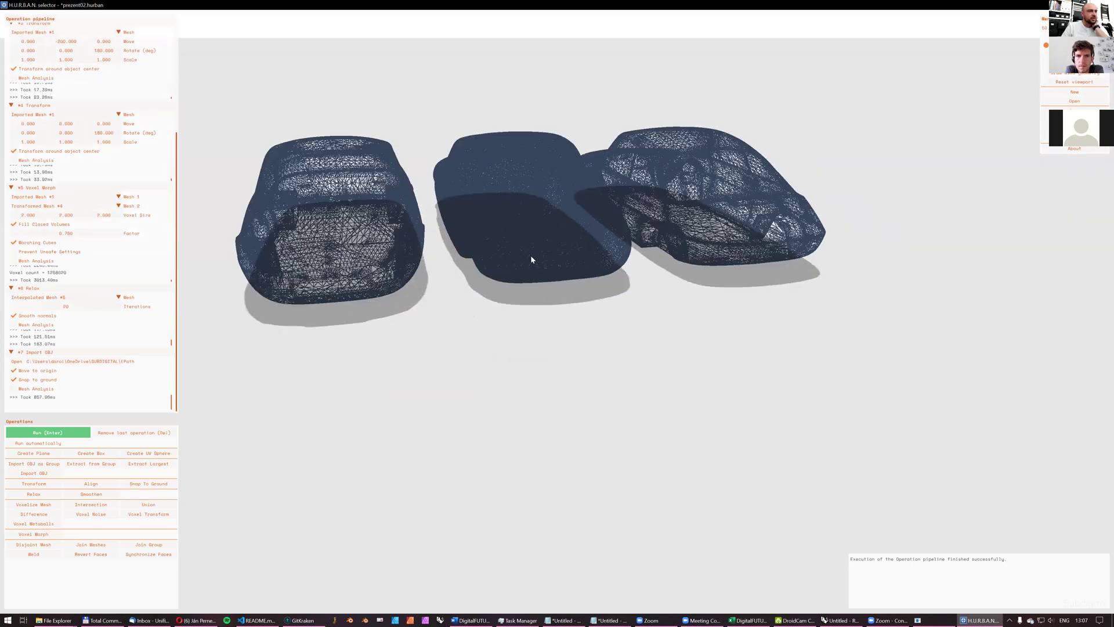
pyautogui.scroll(10, 531, 256)
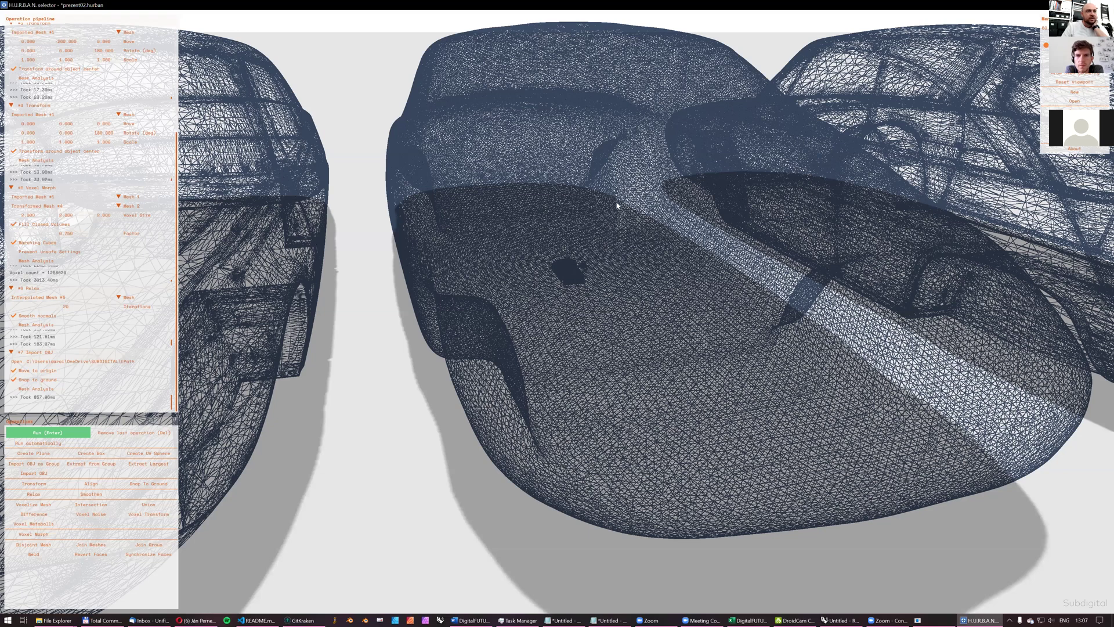
pyautogui.moveTo(551, 207); pyautogui.dragTo(849, 217, button='middle')
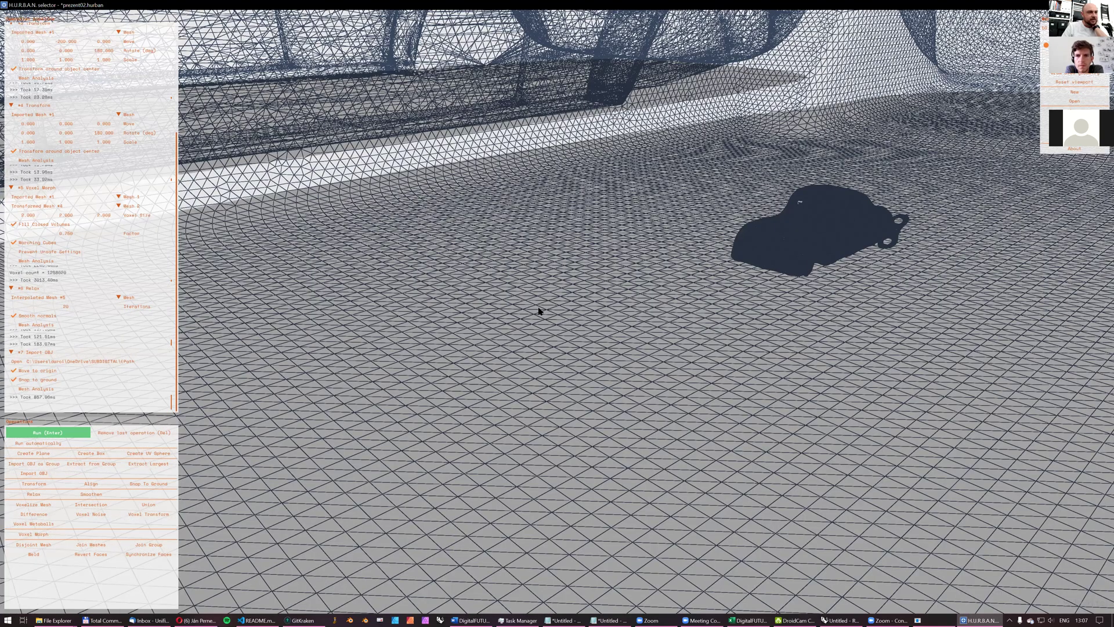
pyautogui.moveTo(538, 307)
pyautogui.mouseDown(button='middle')
pyautogui.moveTo(523, 360)
pyautogui.moveTo(551, 322)
pyautogui.moveTo(535, 328)
pyautogui.moveTo(674, 222)
pyautogui.mouseUp(button='middle')
# - Set the viewport mode back to Shaded and examine the toy car from inside and outside the morphed body
pyautogui.press('v')
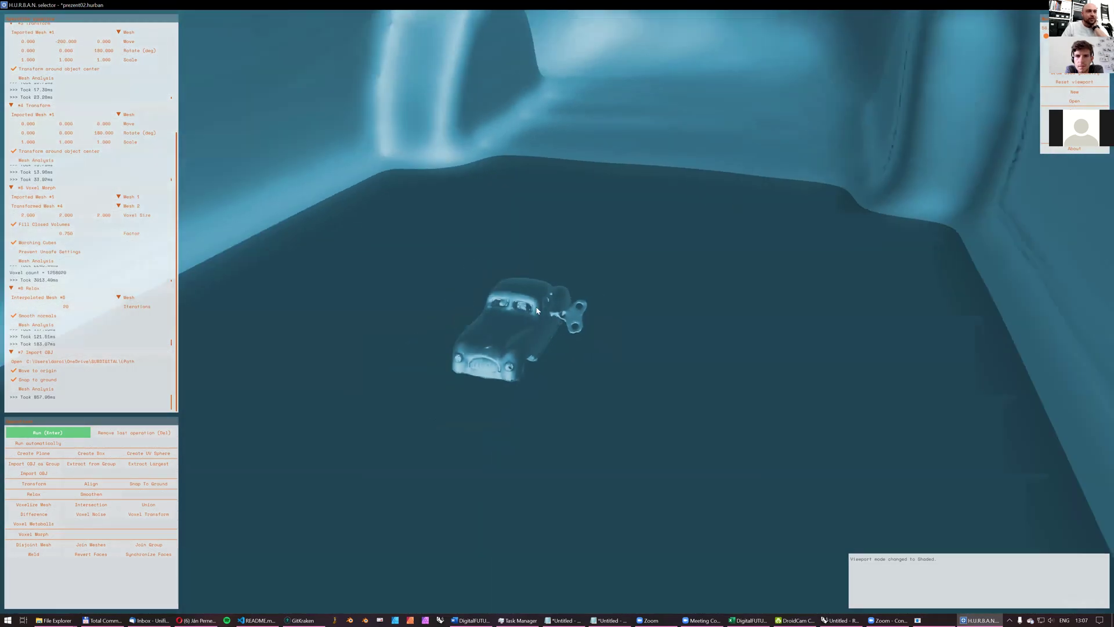
pyautogui.moveTo(544, 330); pyautogui.dragTo(714, 231, button='middle')
pyautogui.scroll(-3, 635, 264)
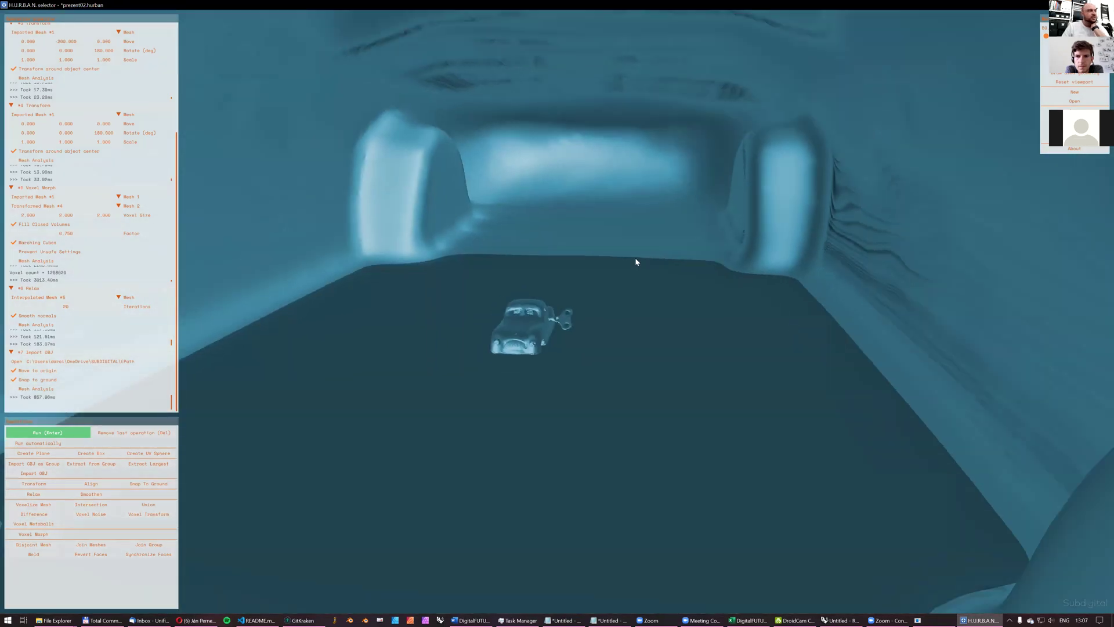
pyautogui.moveTo(637, 259); pyautogui.dragTo(918, 104, button='middle')
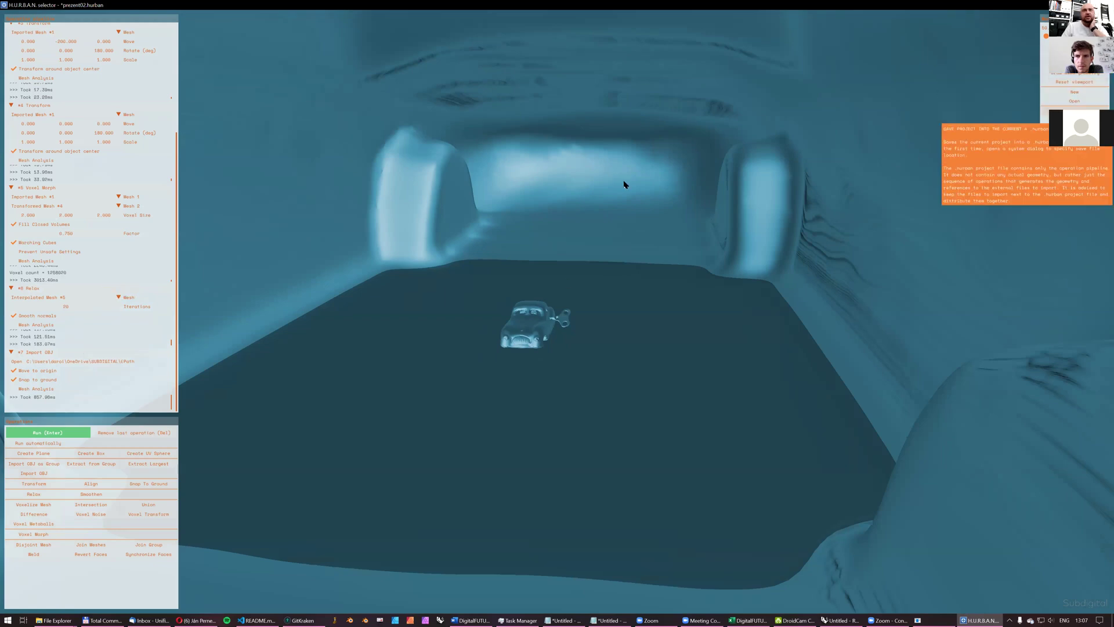
pyautogui.scroll(5, 598, 185)
pyautogui.scroll(-5, 524, 283)
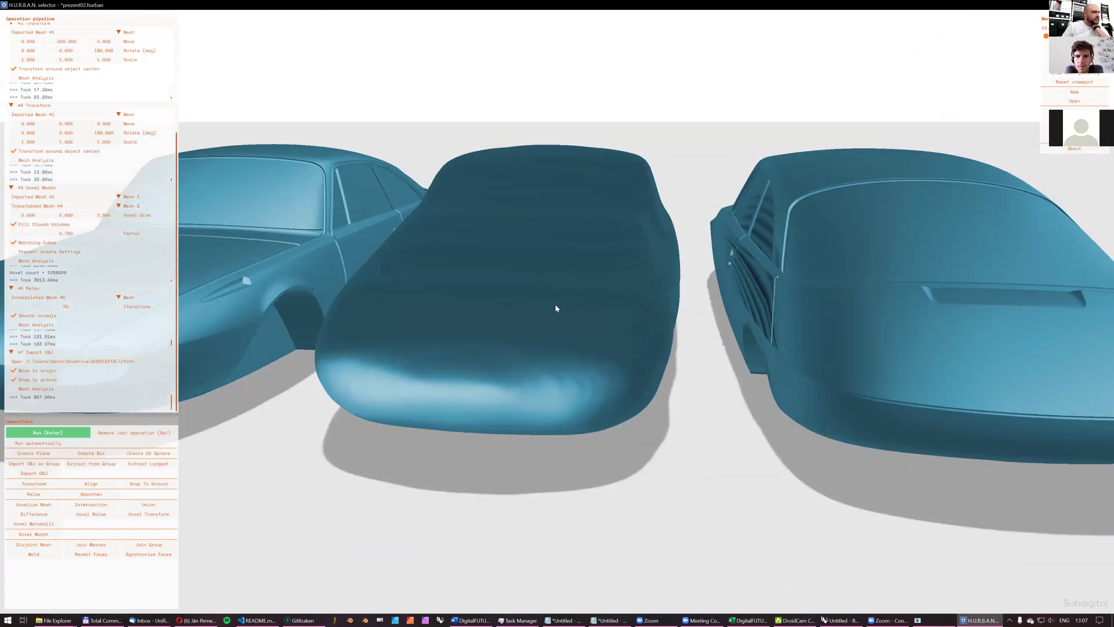
# - Add an Align operation that aligns Relaxed Mesh #6 to Imported Mesh #7 and run the pipeline
pyautogui.click(94, 484)
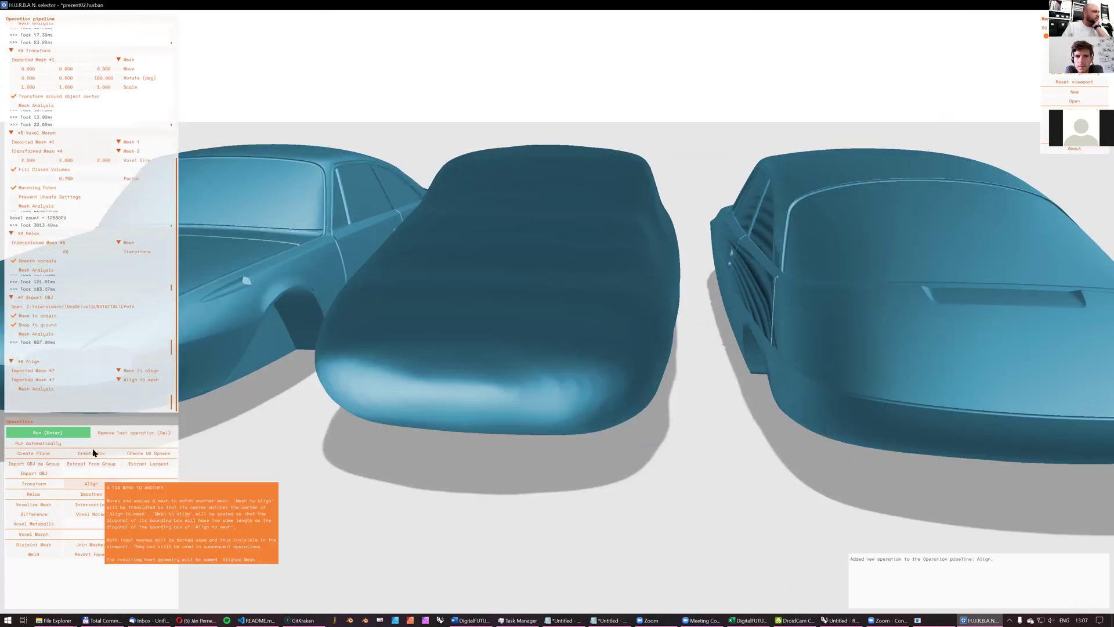
pyautogui.click(118, 372)
pyautogui.click(75, 417)
pyautogui.click(57, 439)
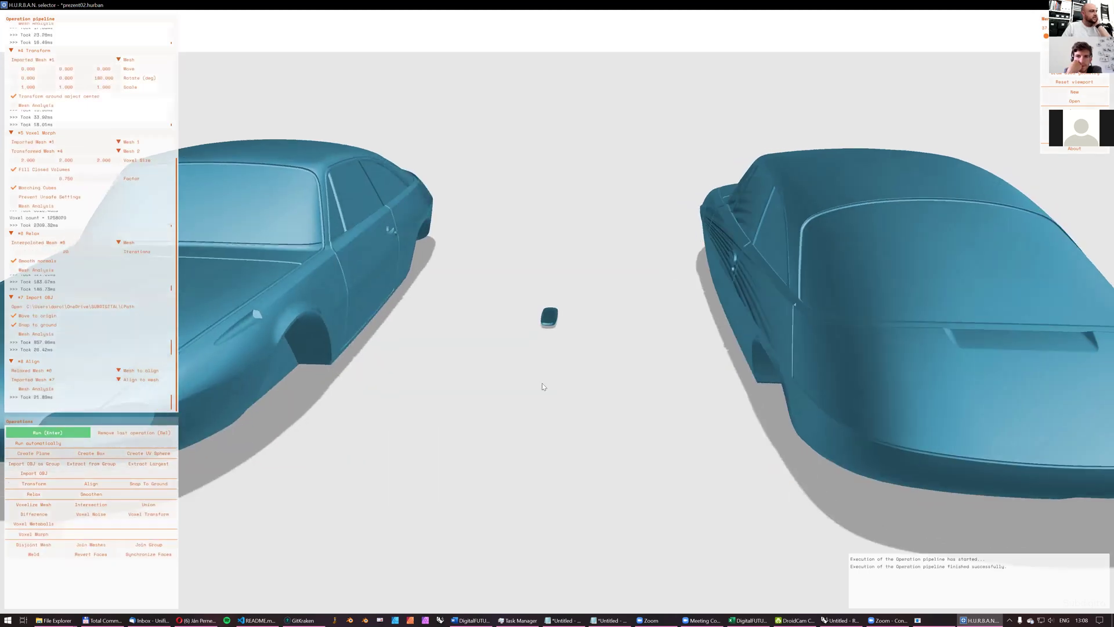
# - Swap the Align inputs so Imported Mesh #7 is aligned to Relaxed Mesh #6, and rerun the pipeline
pyautogui.click(97, 370)
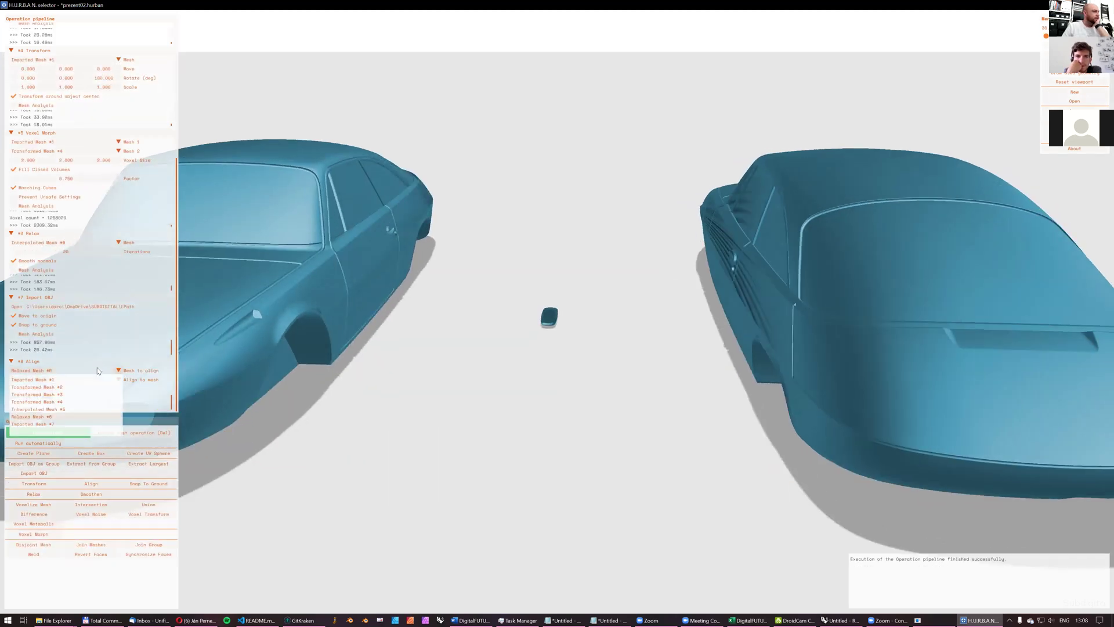
pyautogui.click(61, 425)
pyautogui.click(99, 381)
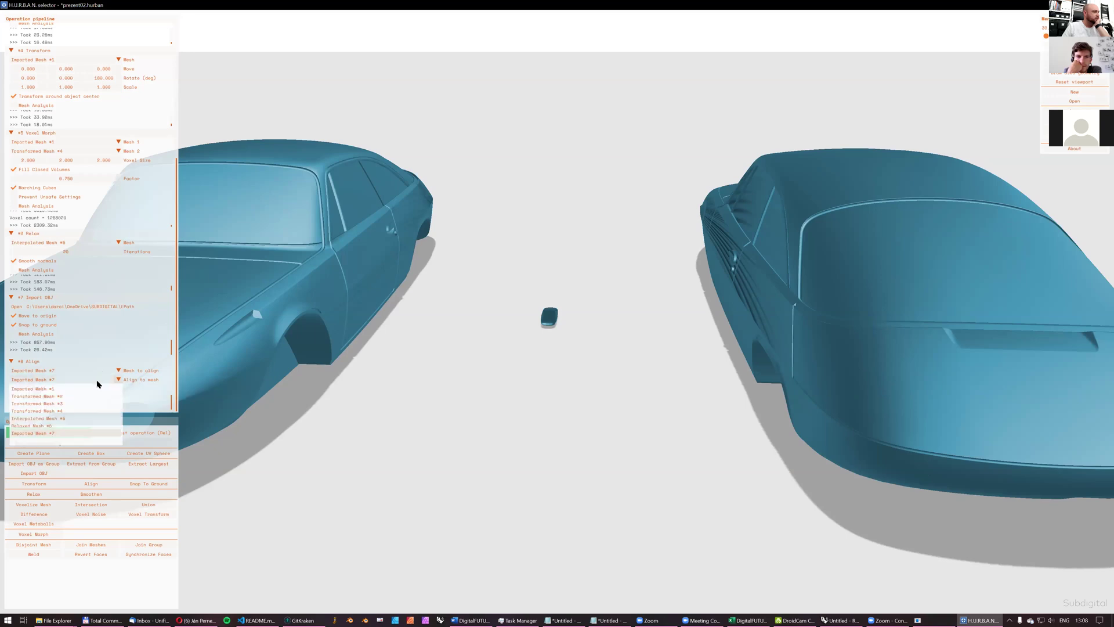
pyautogui.click(70, 427)
pyautogui.click(62, 443)
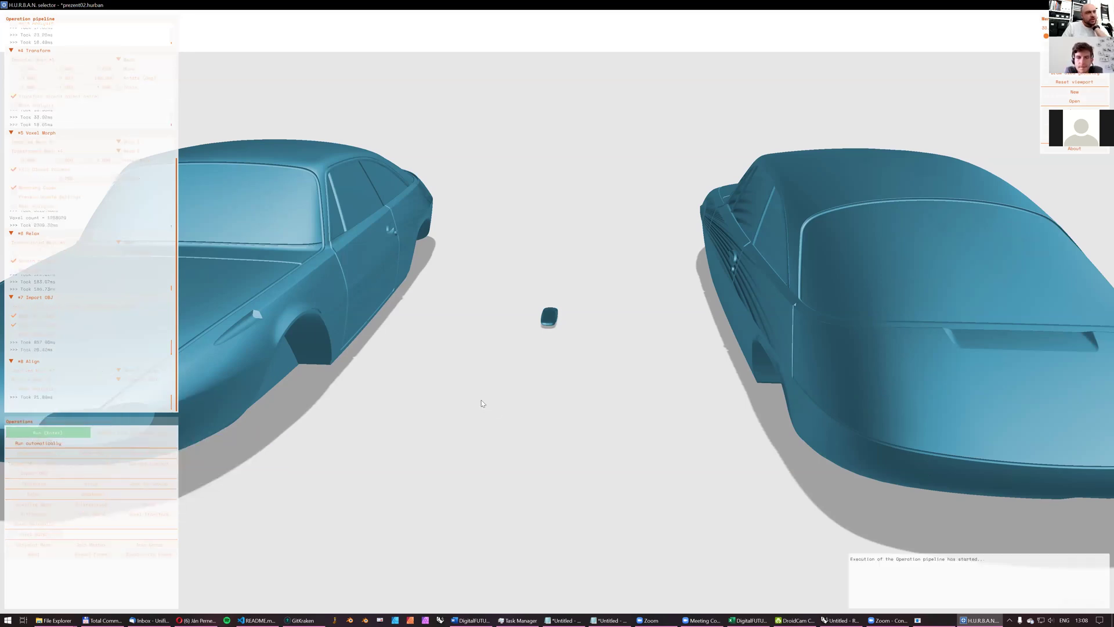
pyautogui.moveTo(564, 393); pyautogui.dragTo(638, 401)
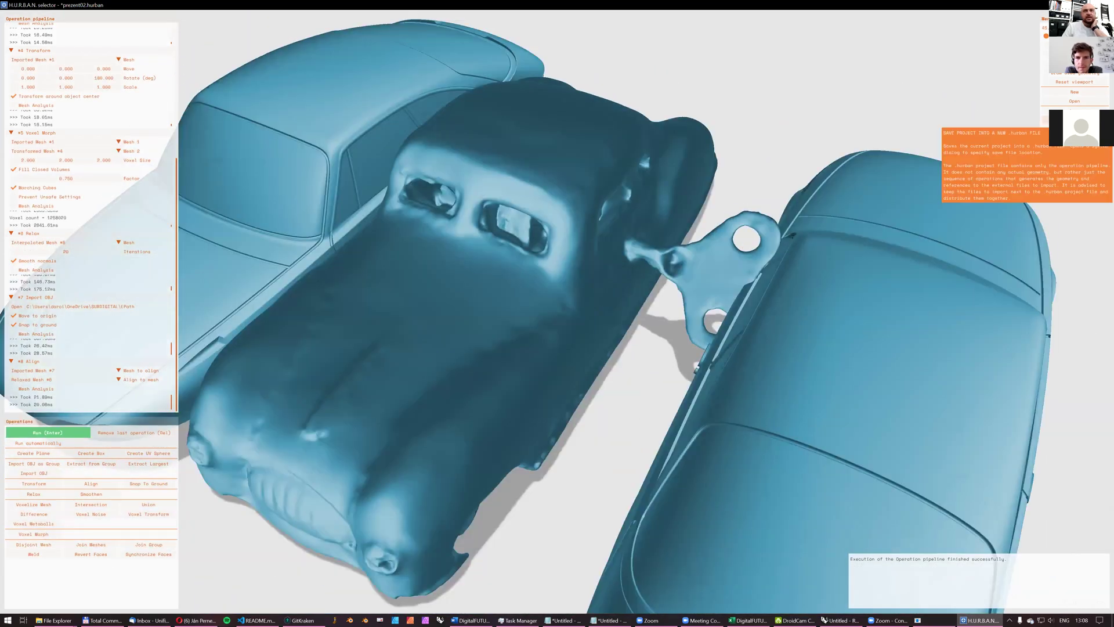
# - Show used geometry in the viewport and compare the aligned toy car with the transparent morphed body from above
pyautogui.click(1046, 74)
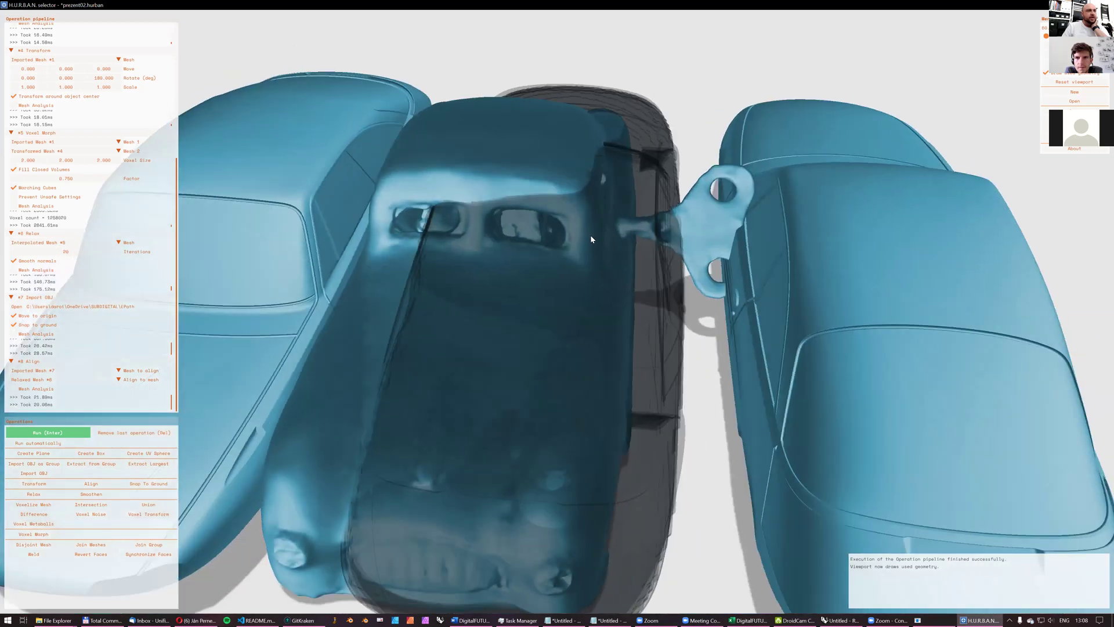
pyautogui.scroll(-3, 597, 237)
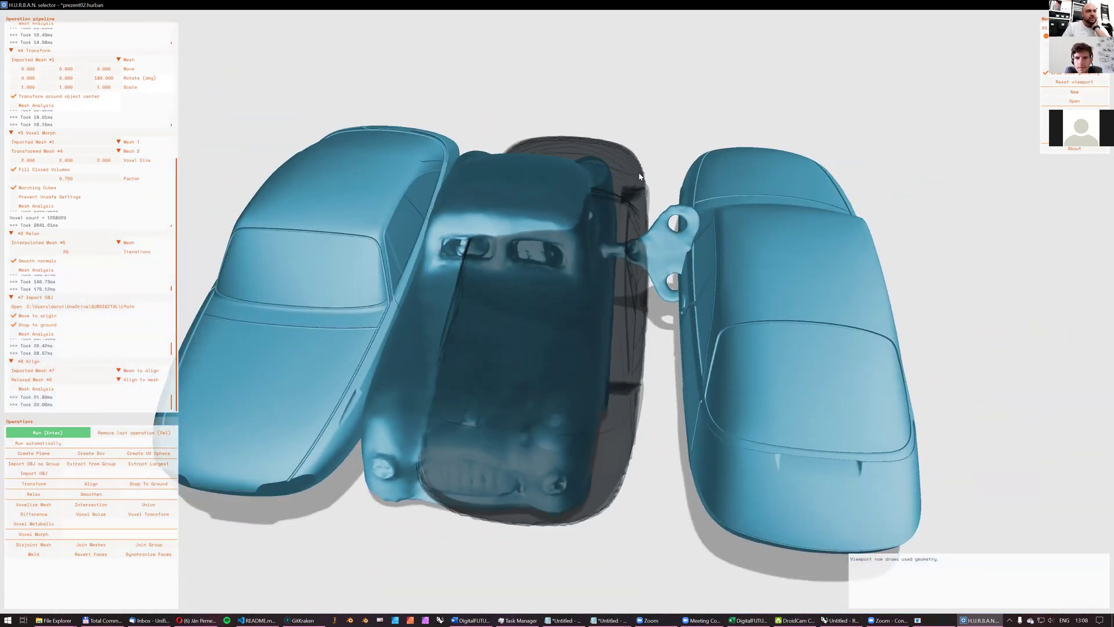
pyautogui.moveTo(600, 289)
pyautogui.mouseDown()
pyautogui.moveTo(513, 280)
pyautogui.moveTo(644, 277)
pyautogui.moveTo(634, 304)
pyautogui.moveTo(601, 283)
pyautogui.mouseUp()
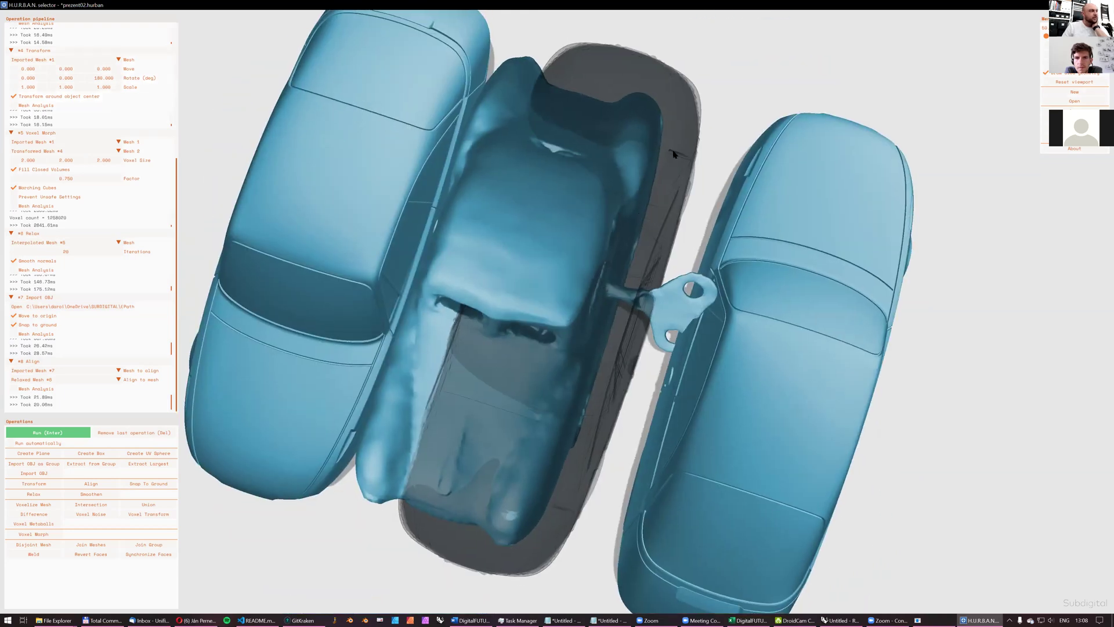
pyautogui.moveTo(626, 202); pyautogui.dragTo(655, 188)
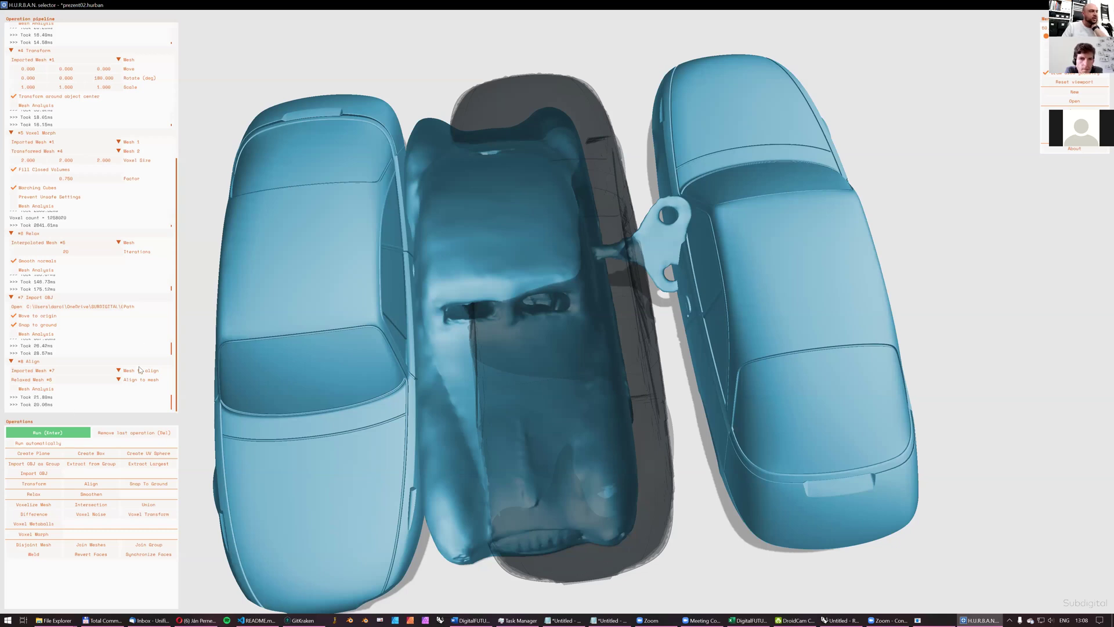
# - Add a Transform operation moving the aligned toy car by -50 in Y, run the pipeline and check its position from above
pyautogui.click(33, 484)
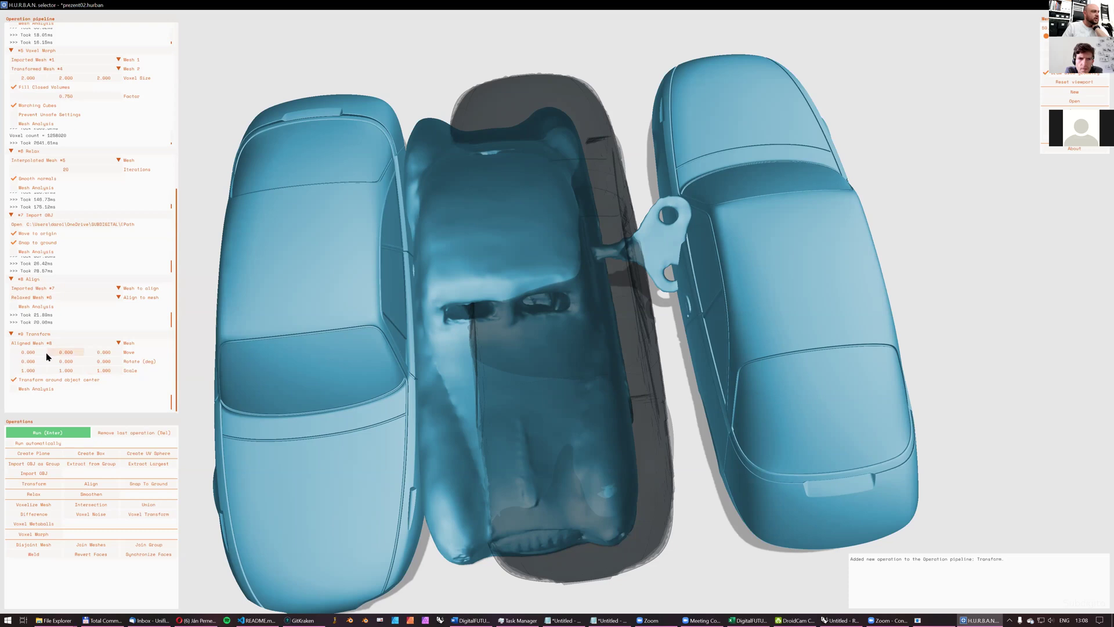
pyautogui.doubleClick(76, 352)
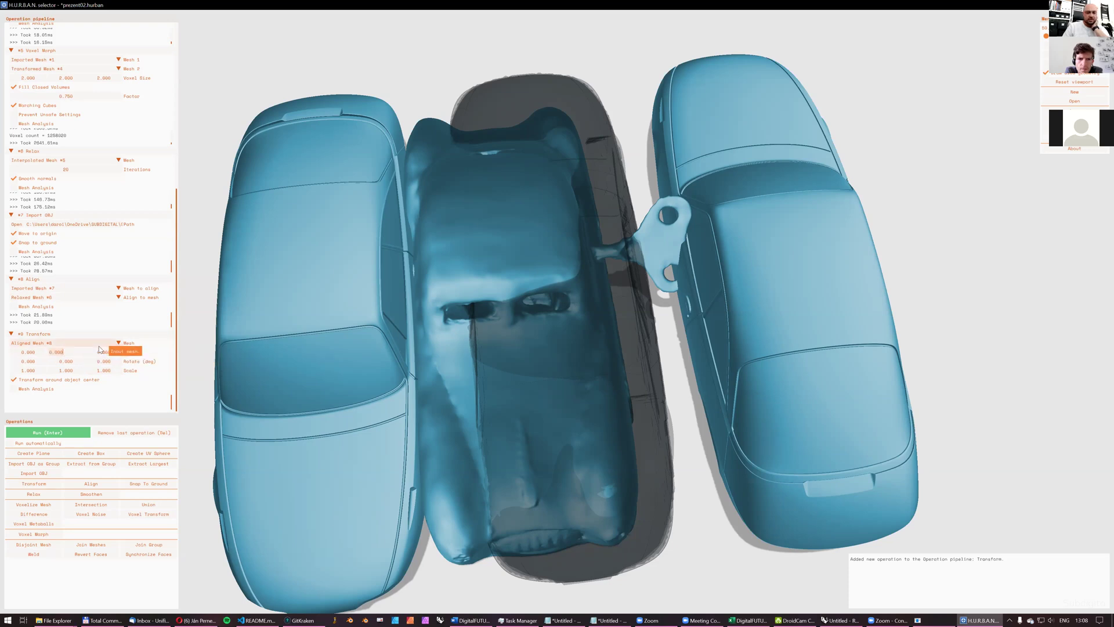
pyautogui.write('-50')
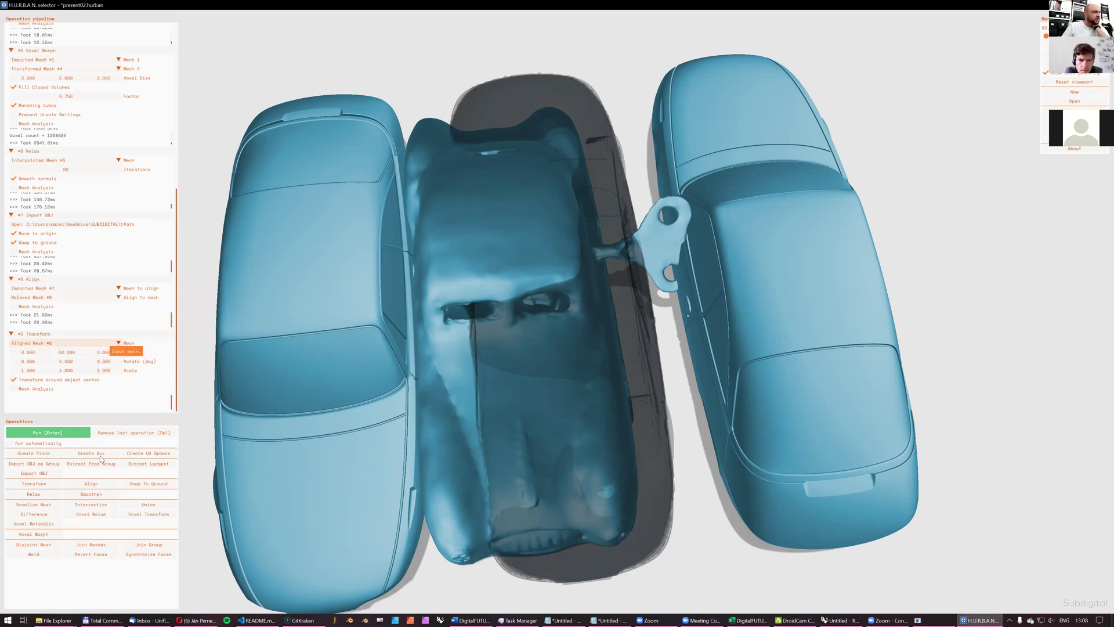
pyautogui.click(51, 432)
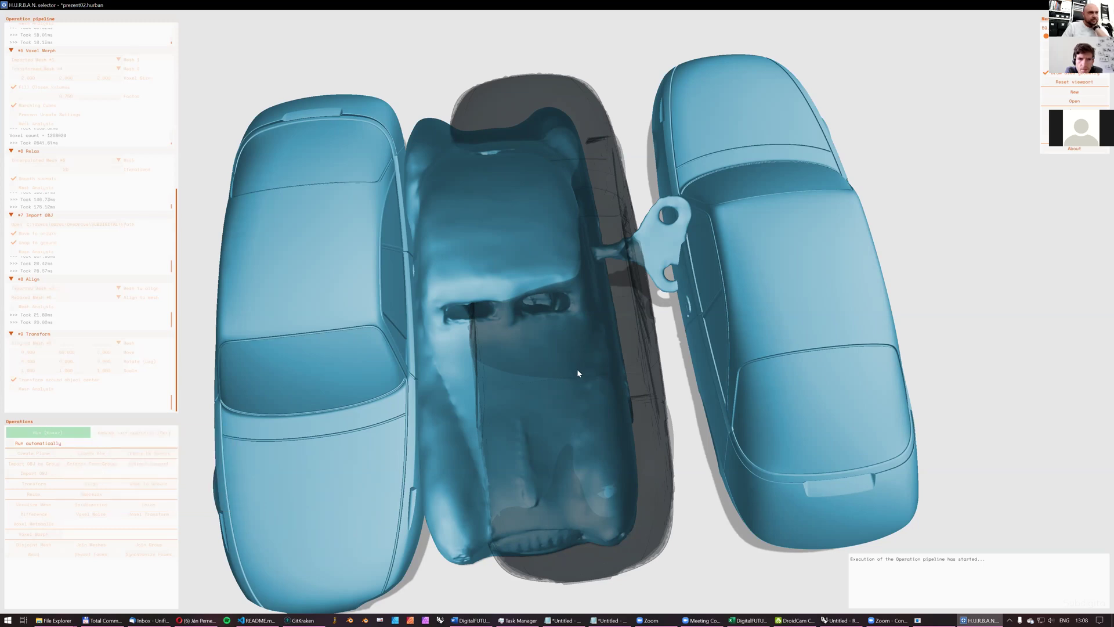
pyautogui.moveTo(621, 353); pyautogui.dragTo(611, 350)
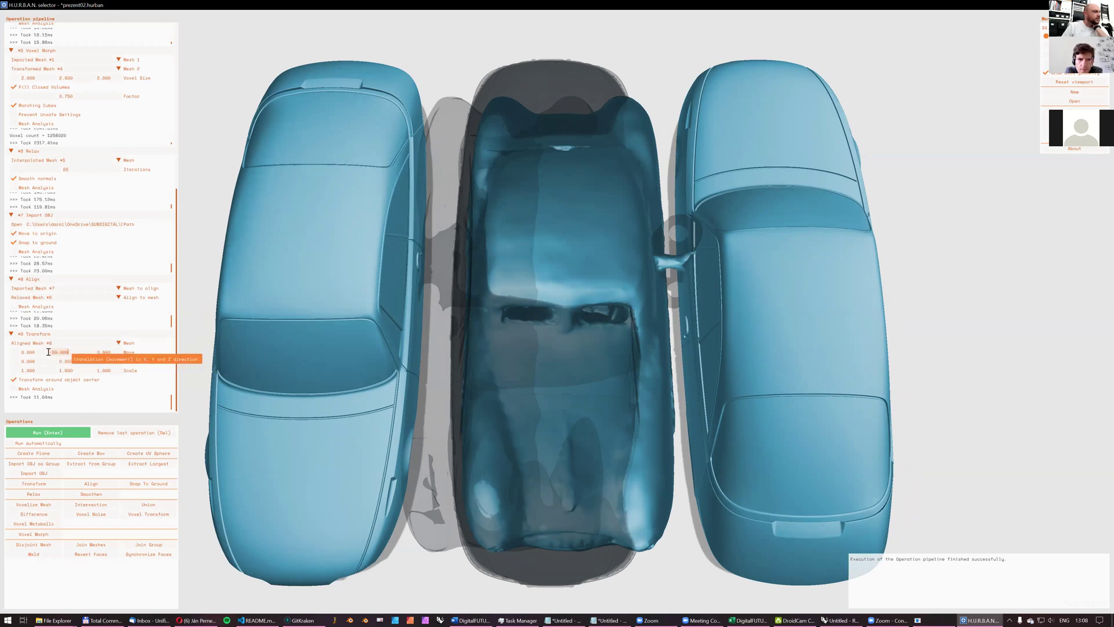
# - Set the toy car's Y move to -40, rerun the pipeline and examine its overlap with the morphed body from several angles
pyautogui.press('BackSpace')
pyautogui.write('4')
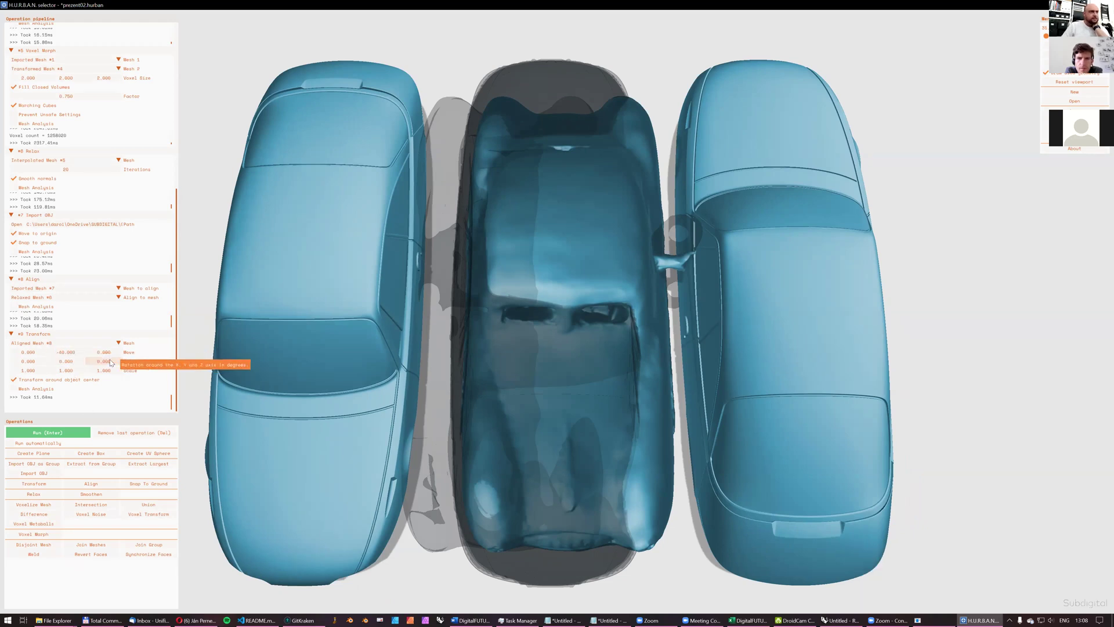
pyautogui.click(44, 433)
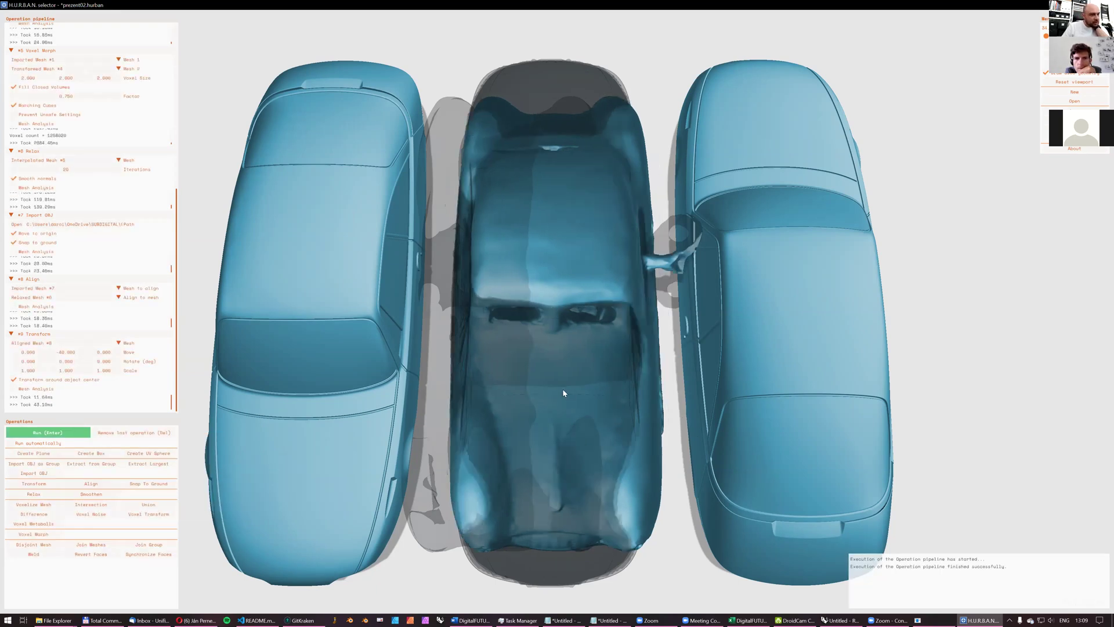
pyautogui.moveTo(553, 398); pyautogui.dragTo(436, 383, button='middle')
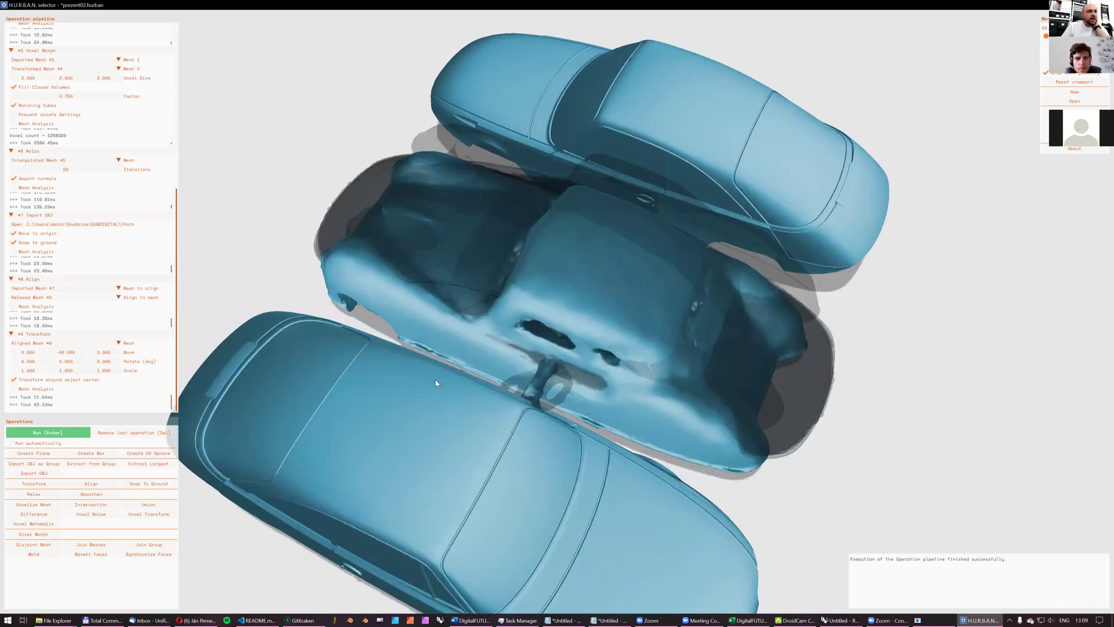
pyautogui.moveTo(697, 424); pyautogui.dragTo(796, 293, button='middle')
pyautogui.moveTo(470, 316); pyautogui.dragTo(568, 284, button='middle')
pyautogui.scroll(-3, 577, 338)
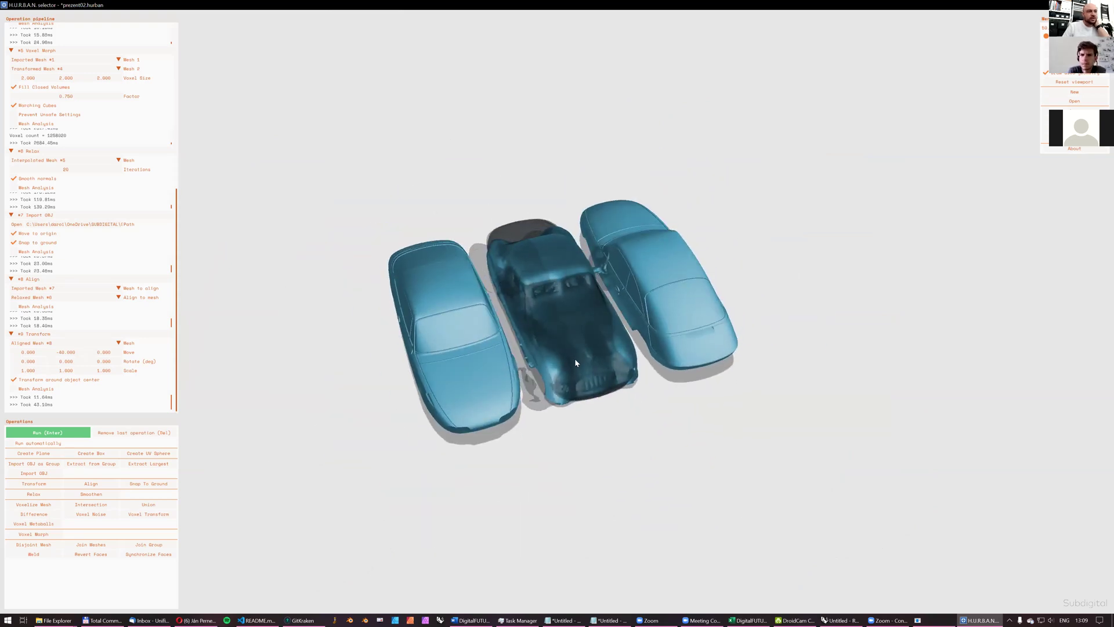
pyautogui.moveTo(564, 370); pyautogui.dragTo(441, 302, button='middle')
pyautogui.scroll(3, 589, 393)
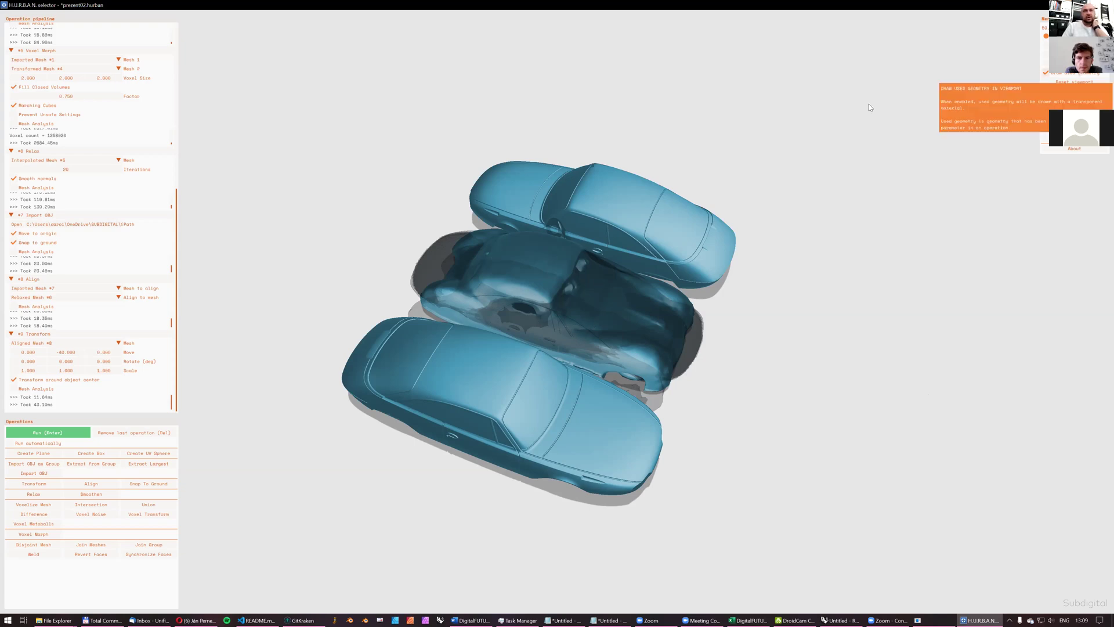
# - Add a second Transform operation moving the toy car by 300 in X and run the pipeline
pyautogui.click(34, 483)
pyautogui.doubleClick(42, 353)
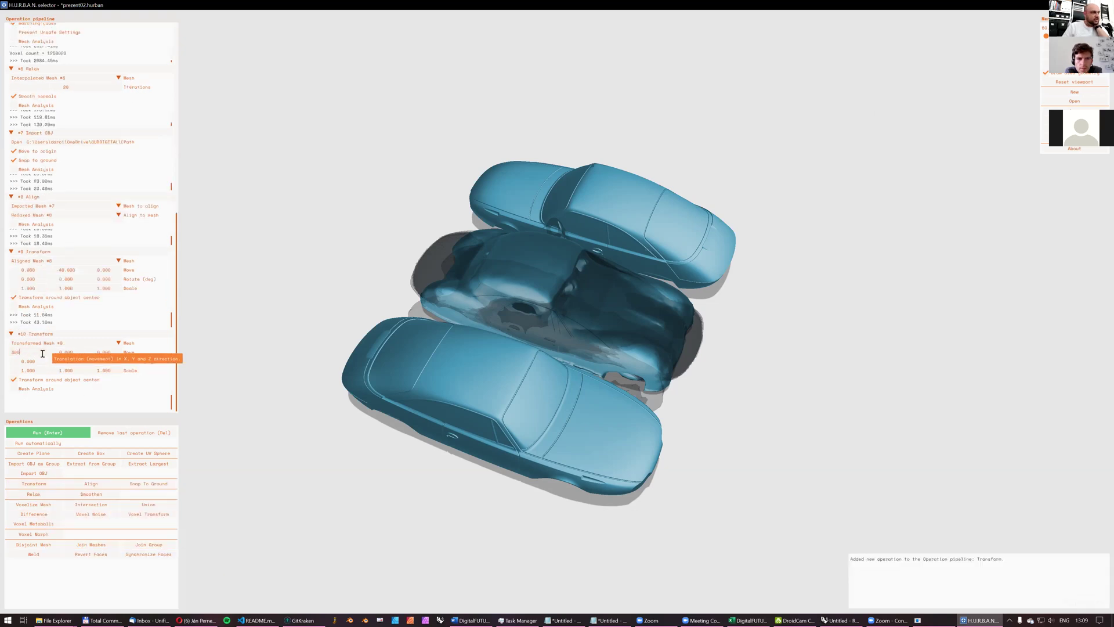
pyautogui.click(58, 433)
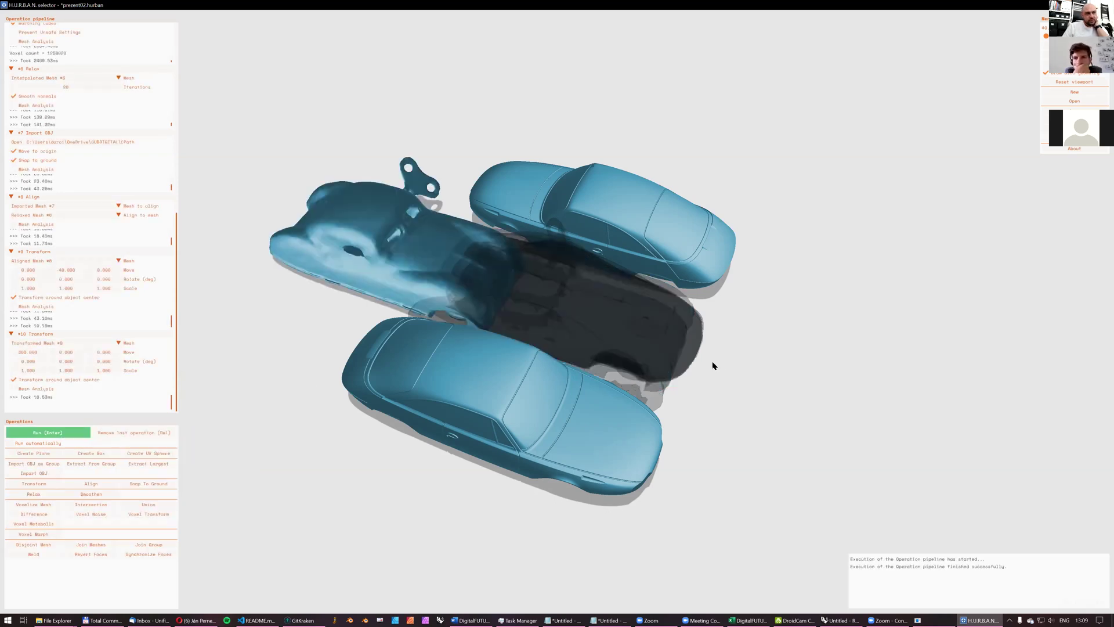
# - Set the second Transform's X move to -500, rerun the pipeline and view the cars from above
pyautogui.doubleClick(22, 352)
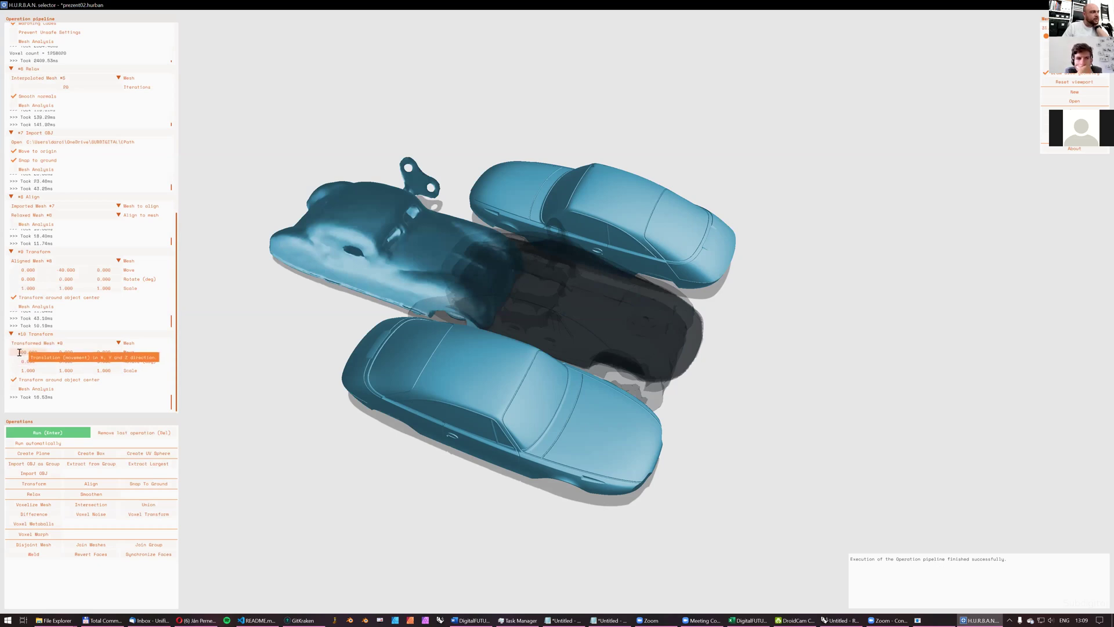
pyautogui.write('-')
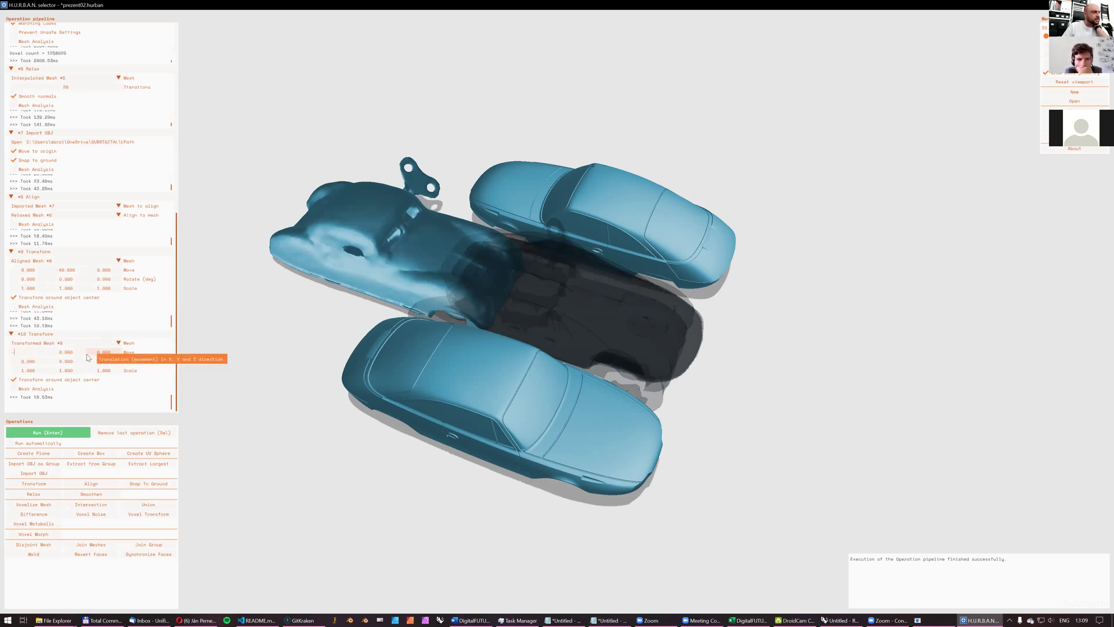
pyautogui.write('500')
pyautogui.press('Return')
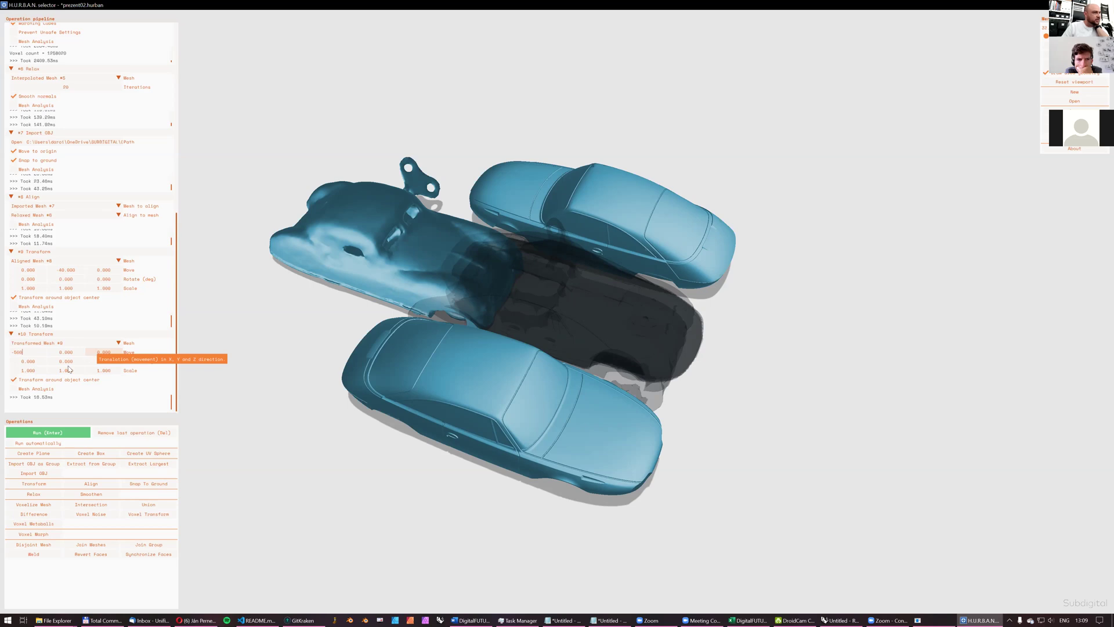
pyautogui.click(49, 434)
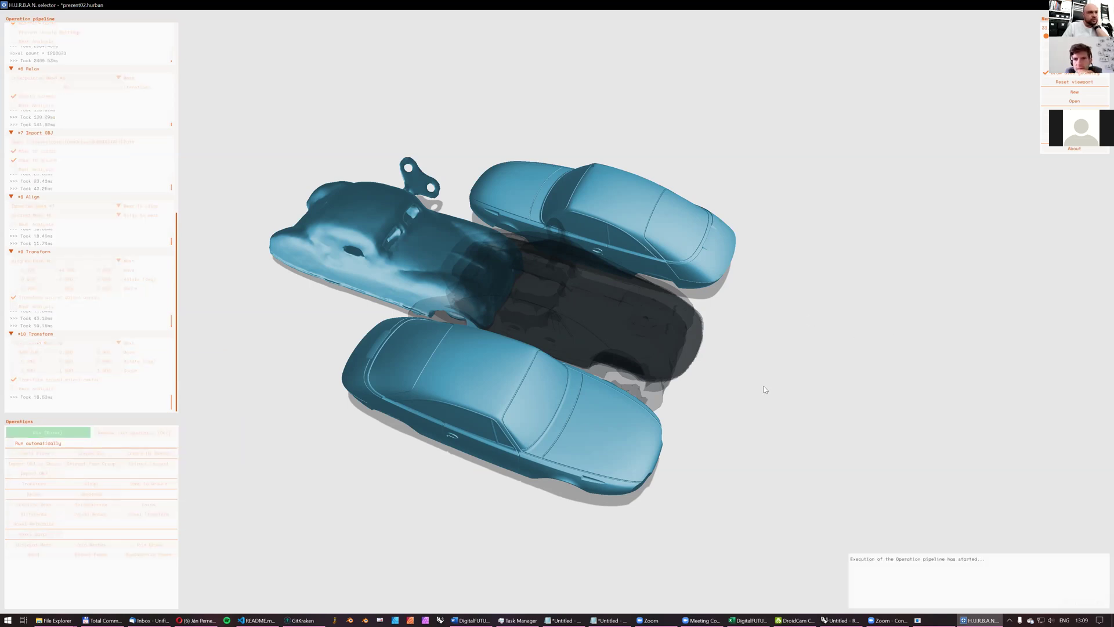
pyautogui.moveTo(751, 393); pyautogui.dragTo(654, 263, button='middle')
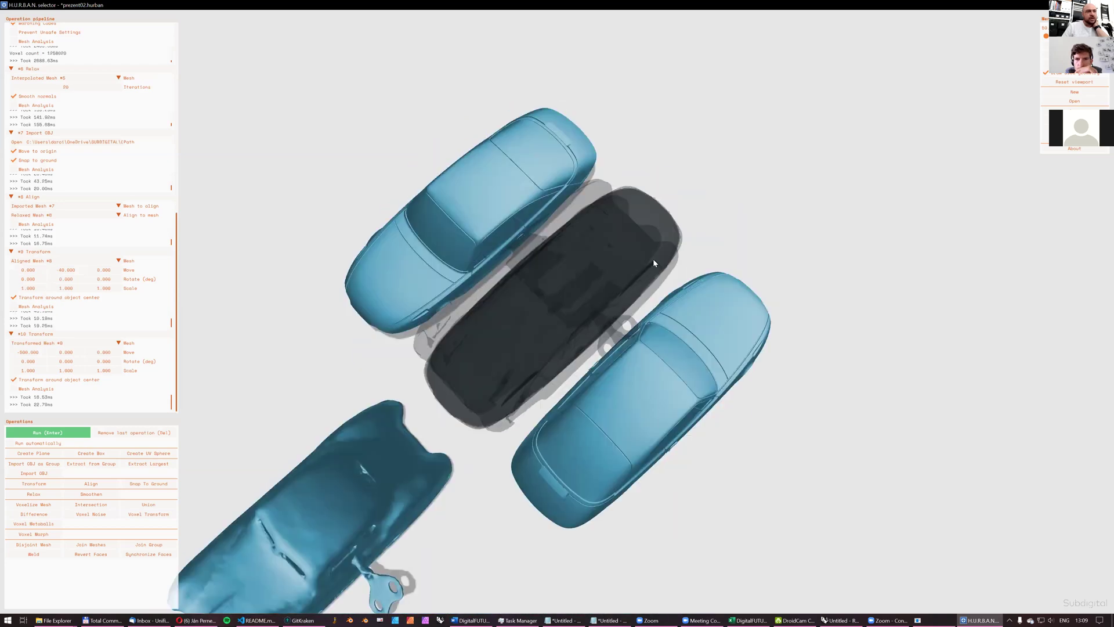
# - Add a Voxel Morph operation with Transformed Mesh #9 as Mesh 1 and Relaxed Mesh #6 as Mesh 2
pyautogui.click(43, 535)
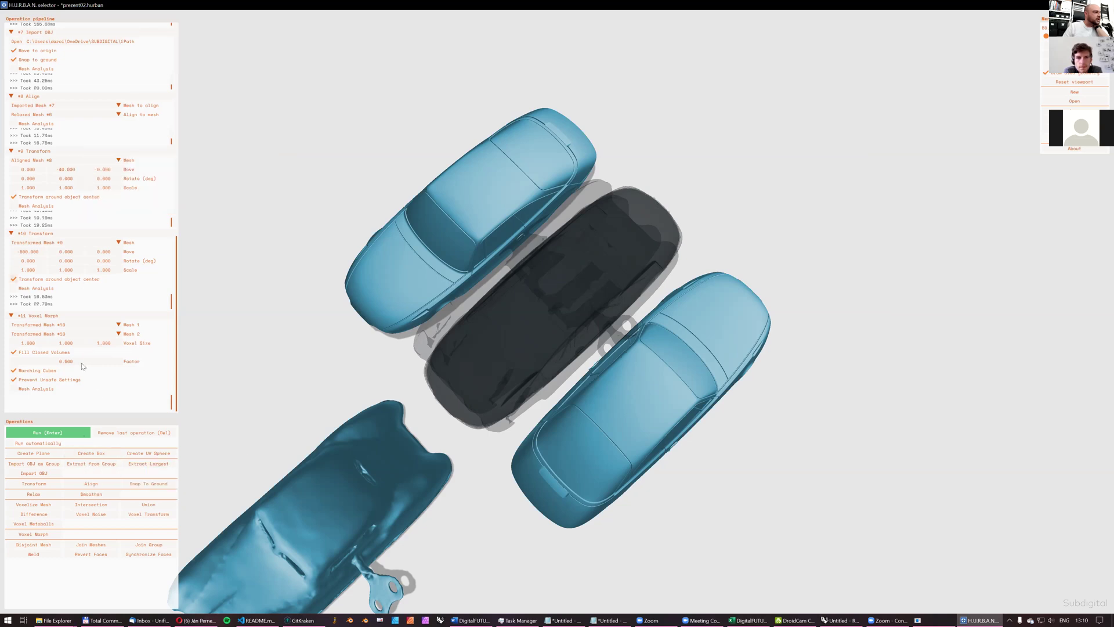
pyautogui.click(87, 325)
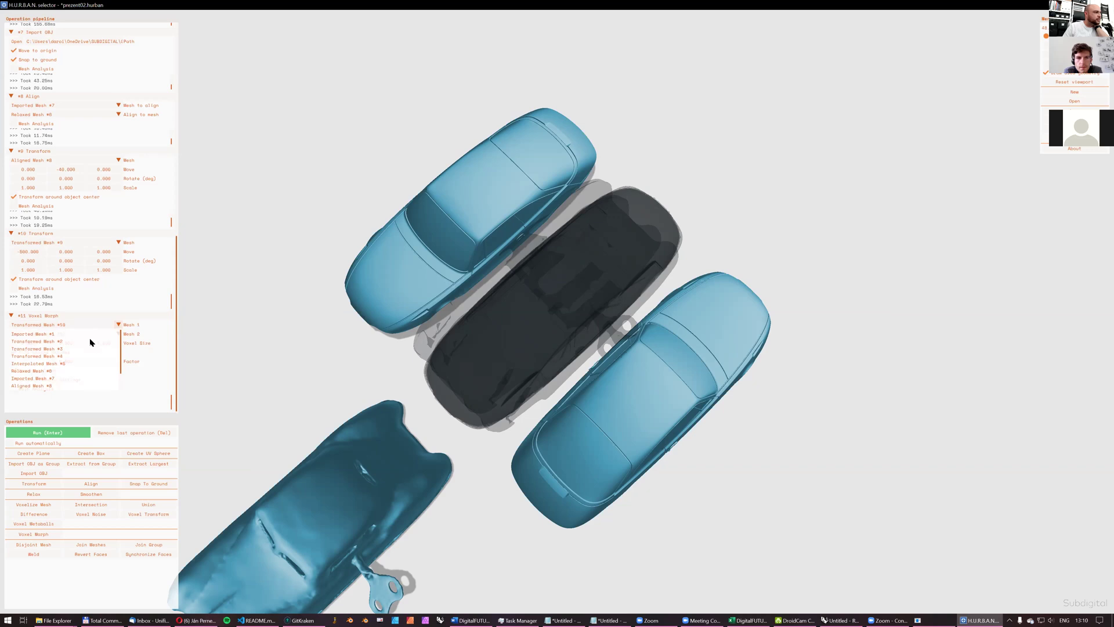
pyautogui.scroll(-1, 72, 372)
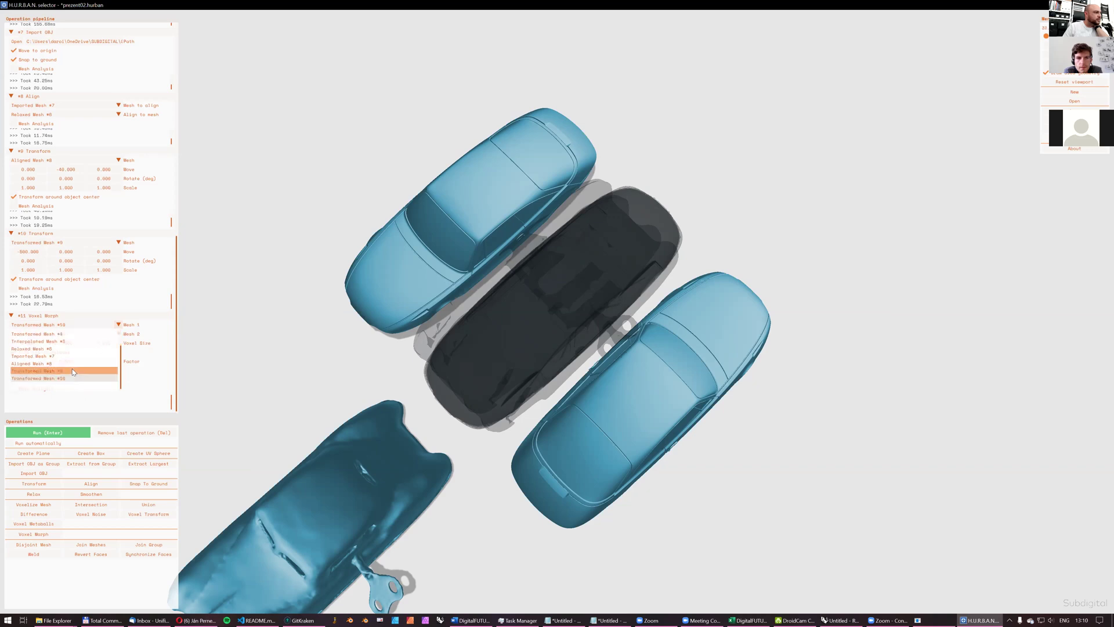
pyautogui.click(73, 370)
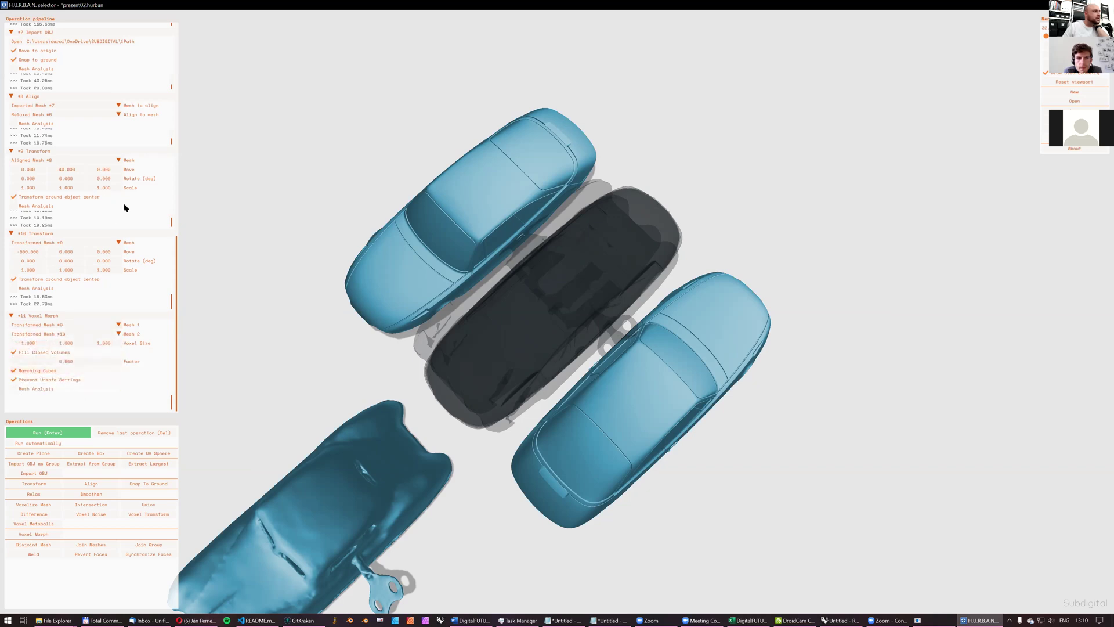
pyautogui.click(111, 336)
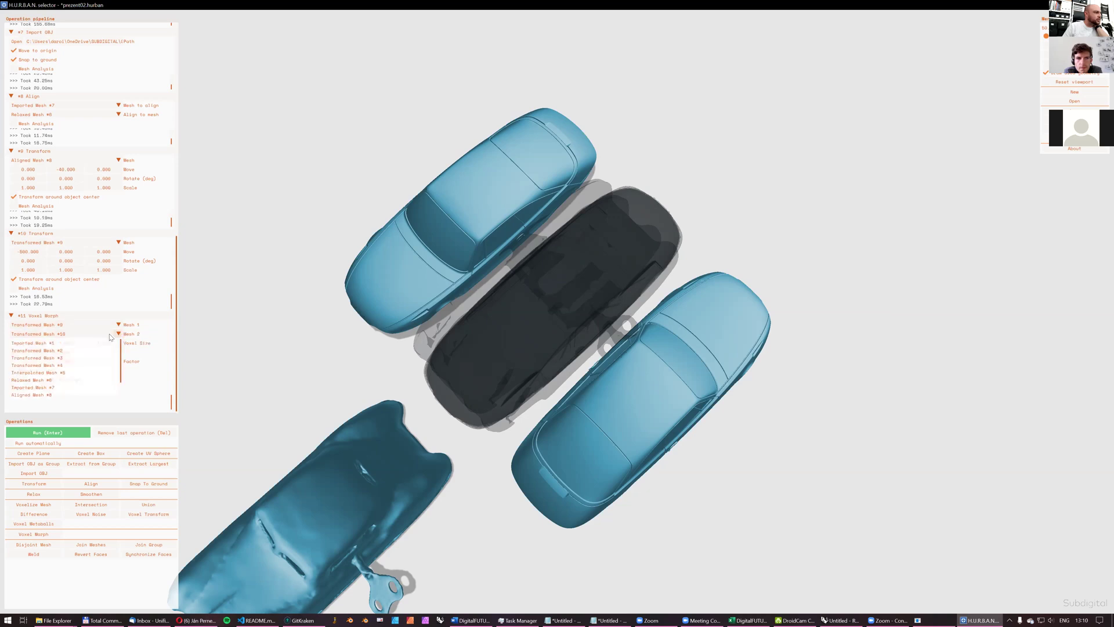
pyautogui.click(80, 380)
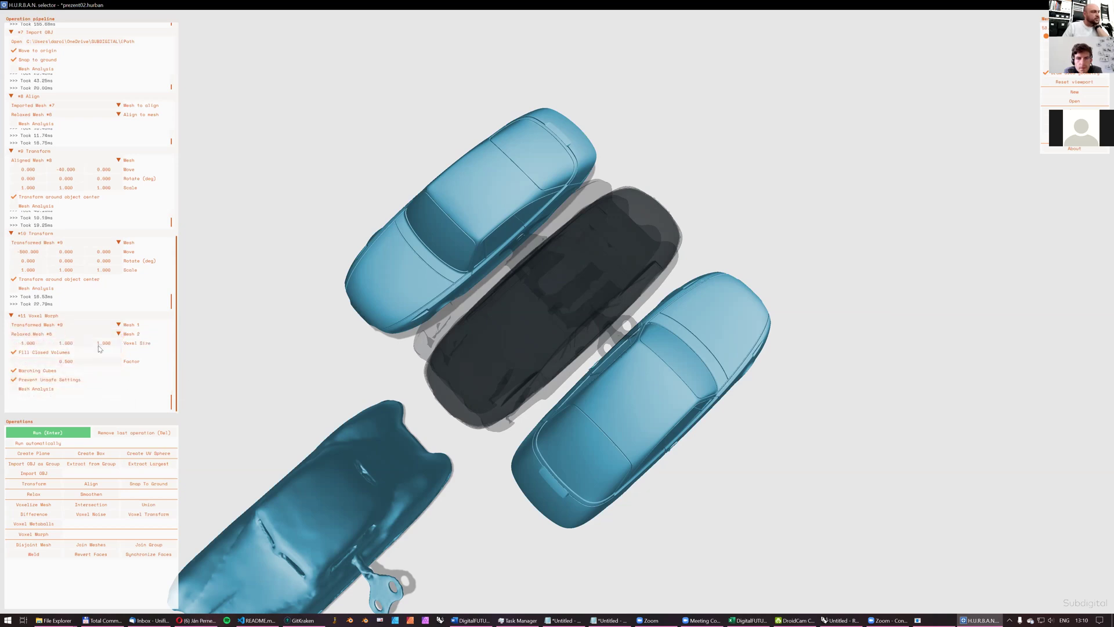
# - Set the new Voxel Morph's voxel size to 2 in all three directions and turn off Prevent Unsafe Settings
pyautogui.doubleClick(32, 342)
pyautogui.write('2')
pyautogui.press('Tab')
pyautogui.write('2')
pyautogui.press('Tab')
pyautogui.write('2')
pyautogui.press('Return')
pyautogui.click(69, 380)
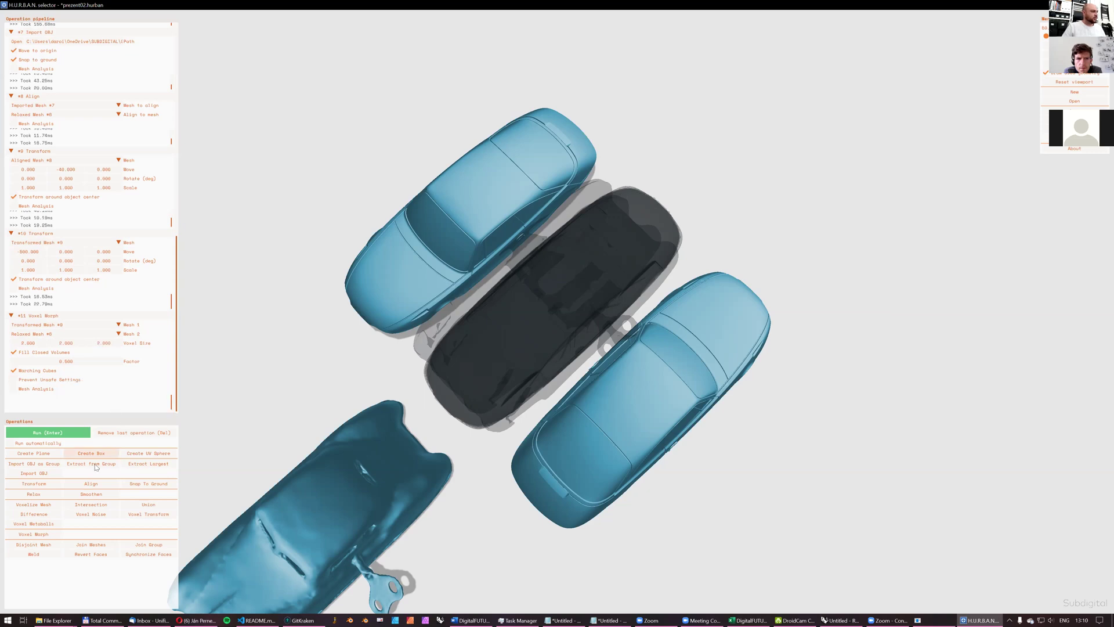
# - Add a Relax operation on Interpolated Mesh #11 with 20 iterations
pyautogui.click(53, 494)
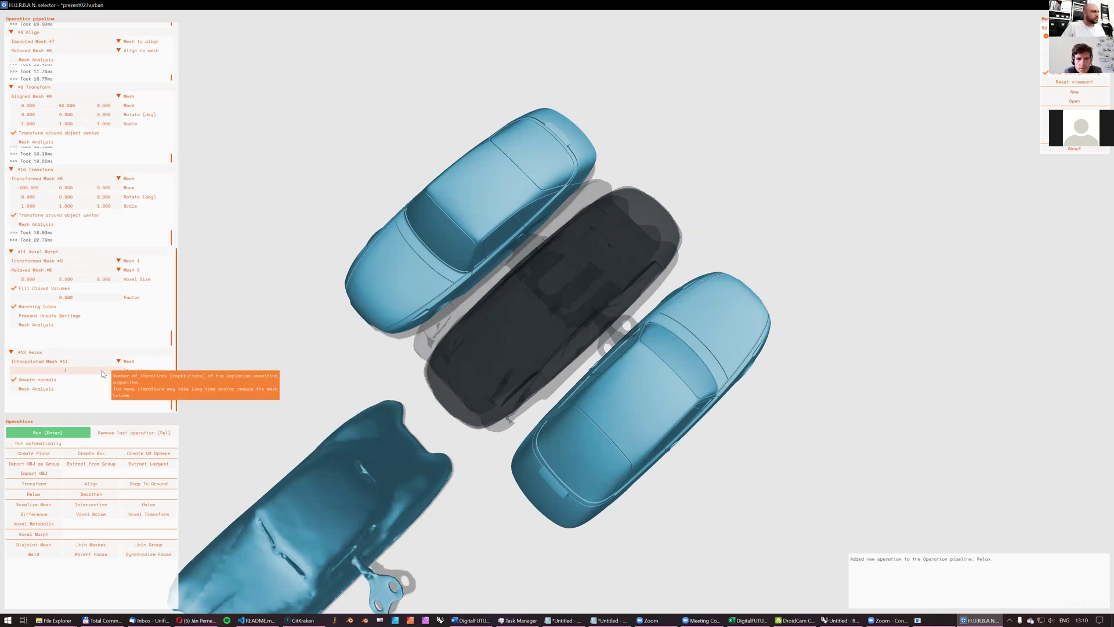
pyautogui.doubleClick(101, 370)
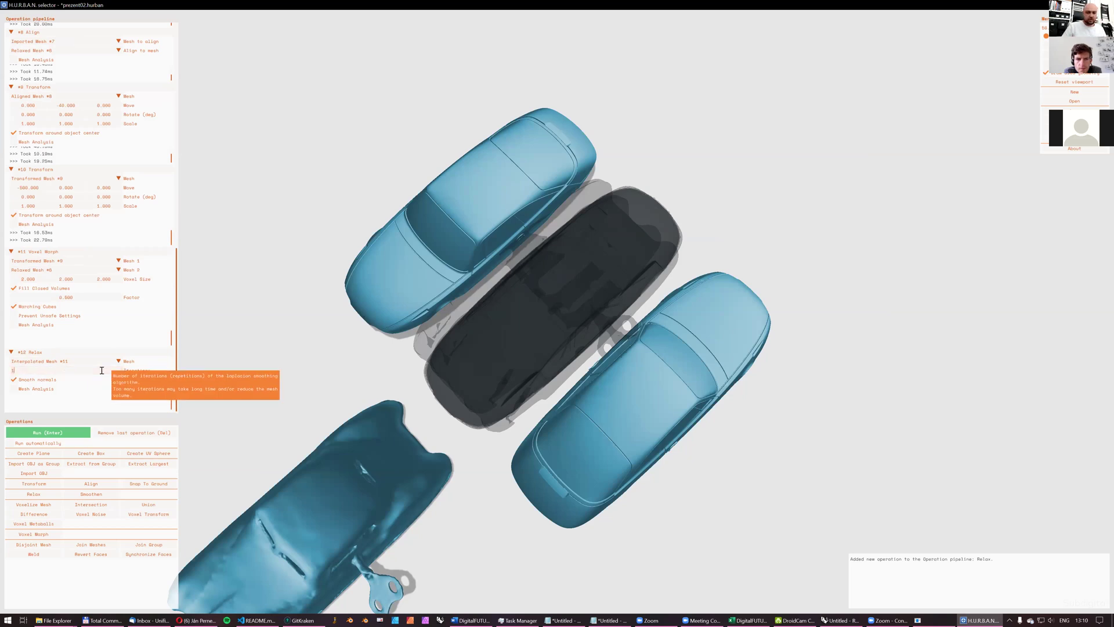
pyautogui.write('20')
pyautogui.press('Return')
# - Hide the used geometry, run the pipeline and view the relaxed morph beside the source cars
pyautogui.moveTo(363, 378)
pyautogui.mouseDown()
pyautogui.moveTo(360, 365)
pyautogui.moveTo(378, 364)
pyautogui.mouseUp()
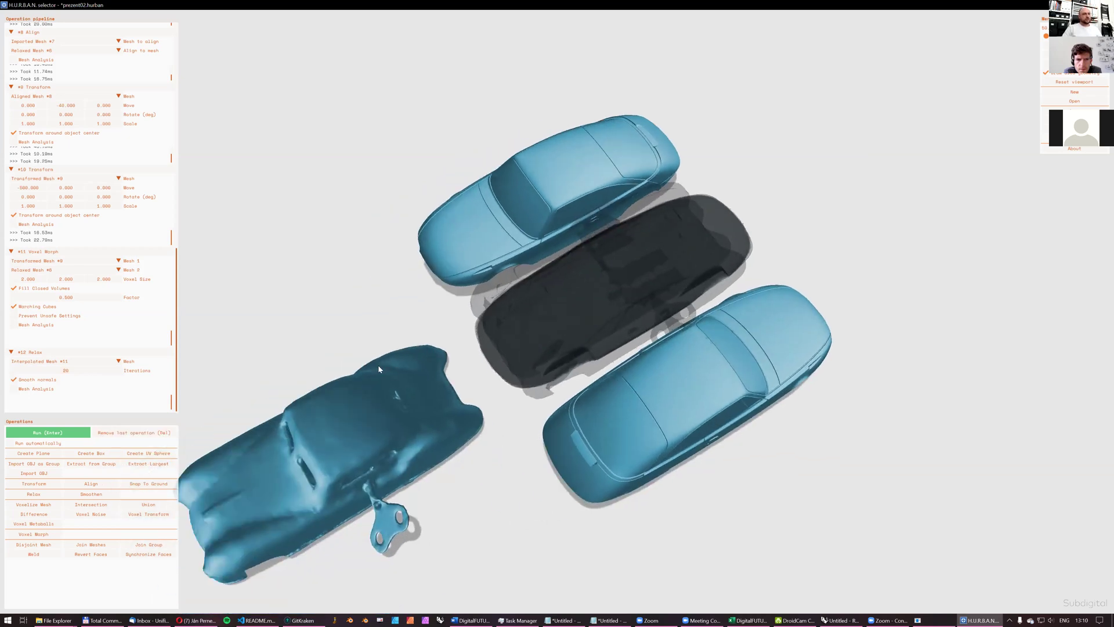
pyautogui.click(1078, 74)
pyautogui.moveTo(482, 313)
pyautogui.mouseDown()
pyautogui.moveTo(547, 318)
pyautogui.moveTo(453, 311)
pyautogui.mouseUp()
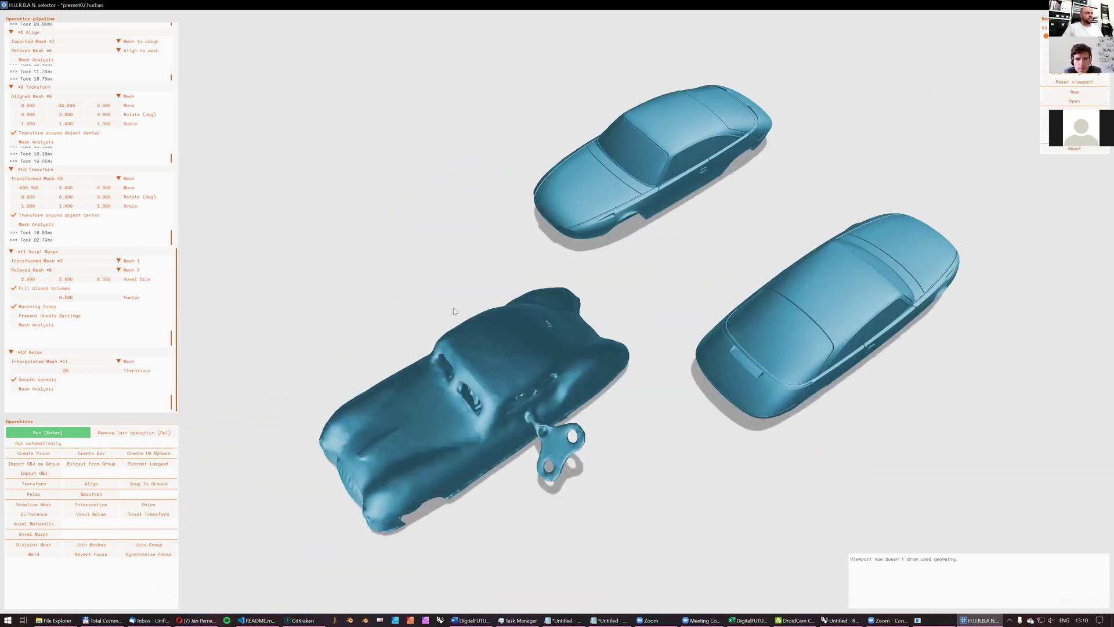
pyautogui.click(70, 432)
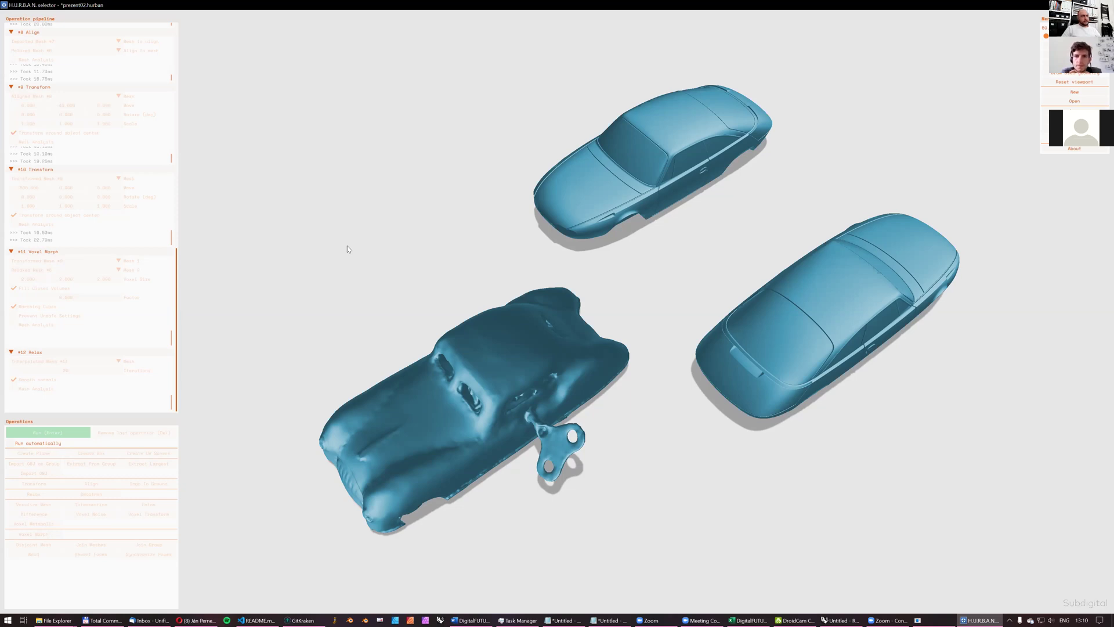
pyautogui.moveTo(604, 290); pyautogui.dragTo(658, 300)
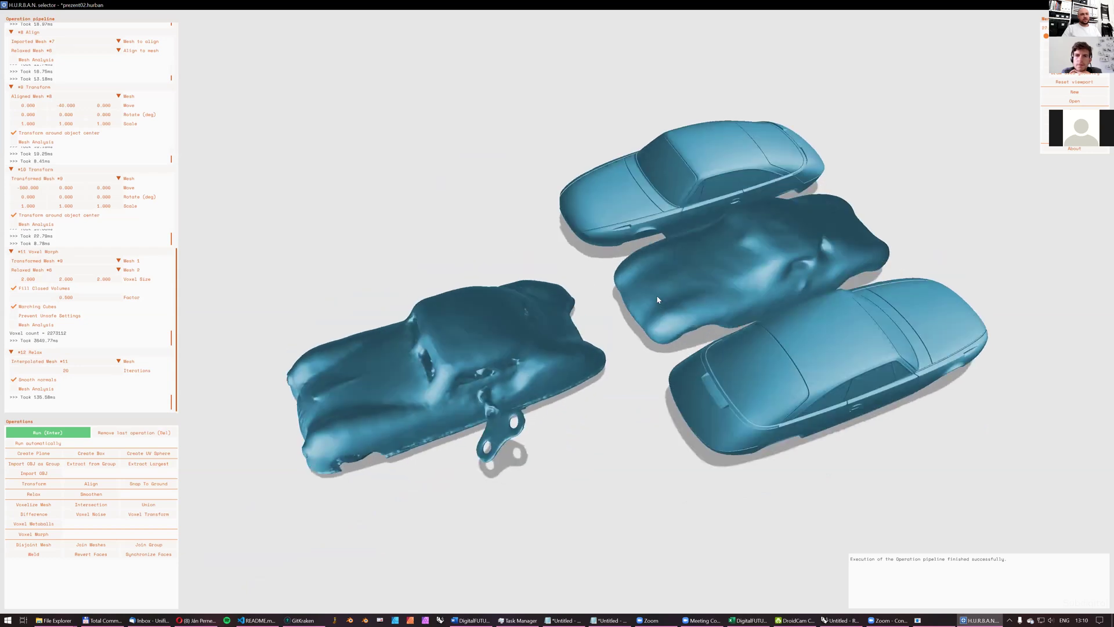
pyautogui.moveTo(677, 350)
pyautogui.mouseDown()
pyautogui.moveTo(618, 328)
pyautogui.moveTo(579, 335)
pyautogui.moveTo(634, 342)
pyautogui.moveTo(655, 326)
pyautogui.moveTo(671, 342)
pyautogui.mouseUp()
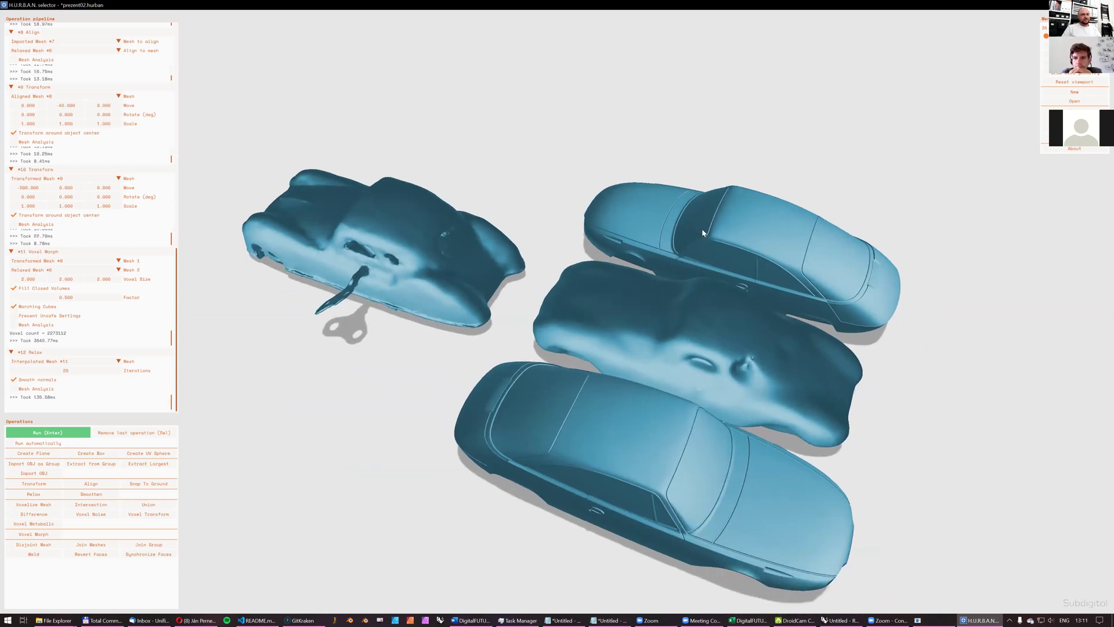
# - Set the factor of Voxel Morph #11 to 0.75, rerun the pipeline and inspect the resulting car from several angles
pyautogui.moveTo(179, 260); pyautogui.dragTo(162, 138)
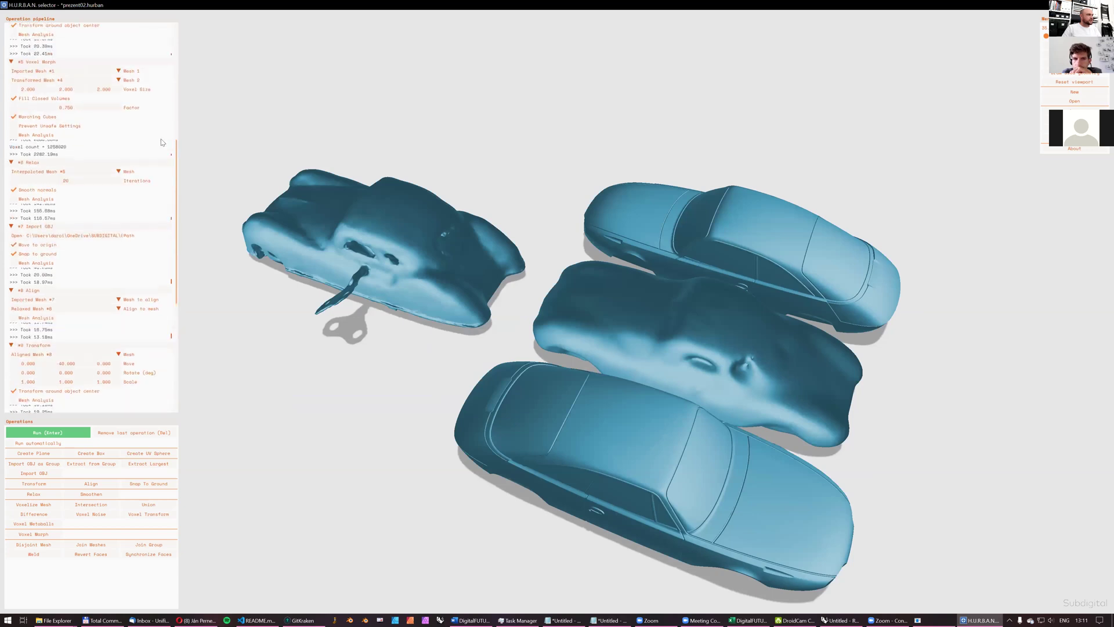
pyautogui.doubleClick(78, 115)
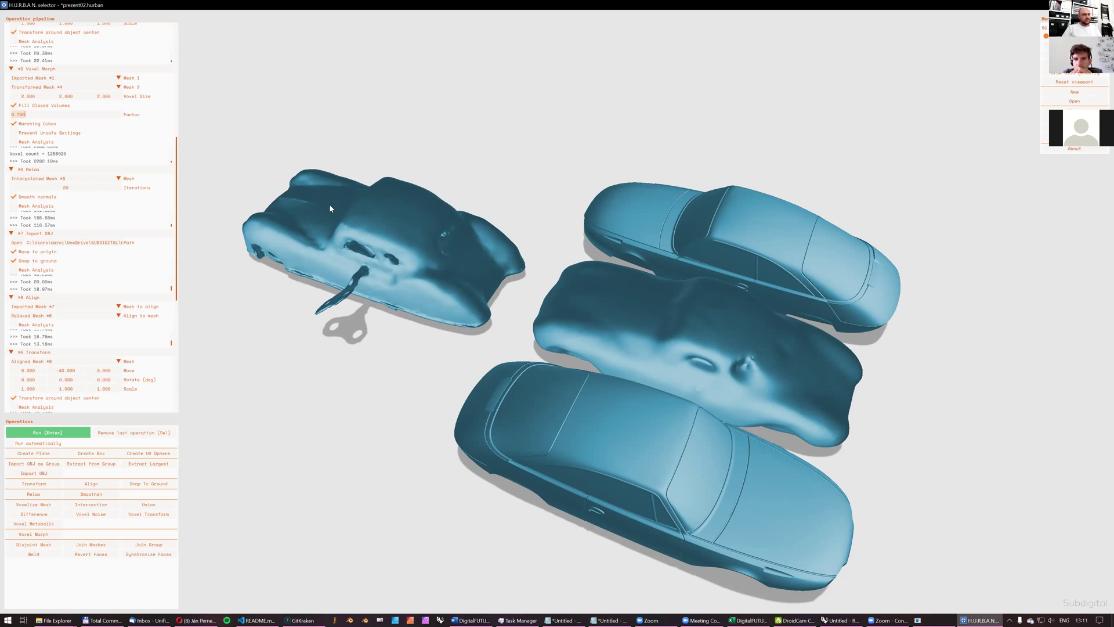
pyautogui.moveTo(179, 164); pyautogui.dragTo(179, 299)
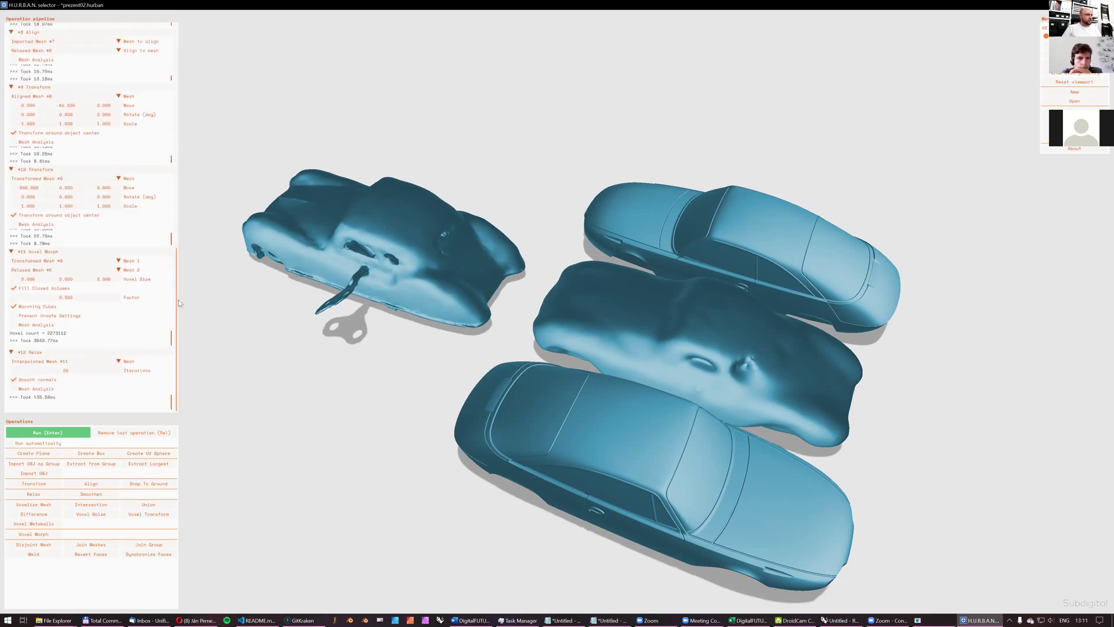
pyautogui.doubleClick(87, 296)
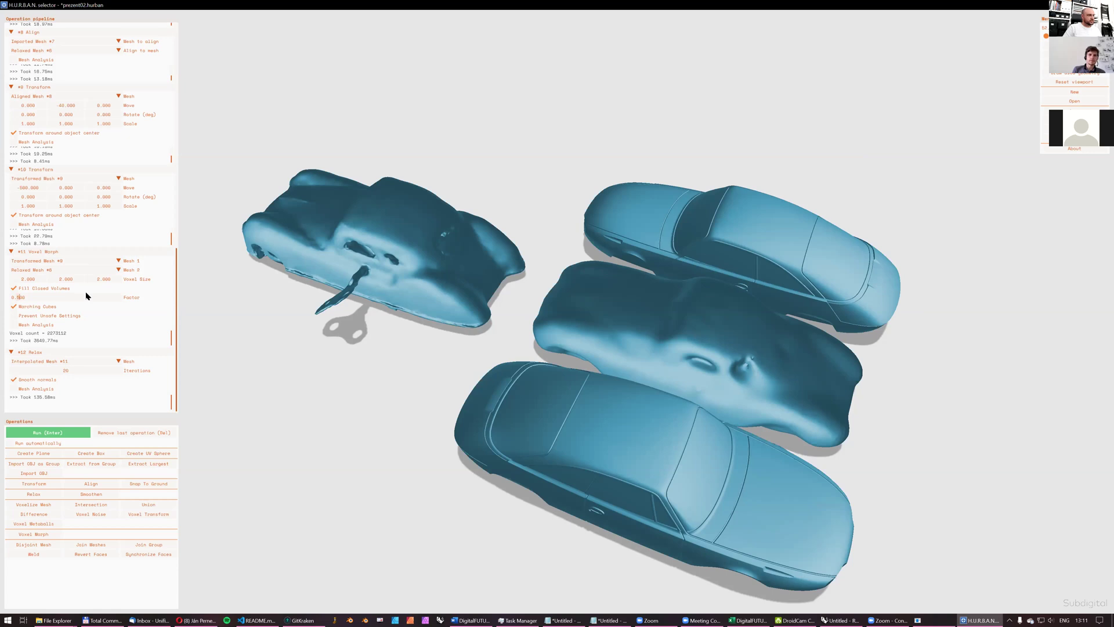
pyautogui.write('0.75')
pyautogui.click(50, 432)
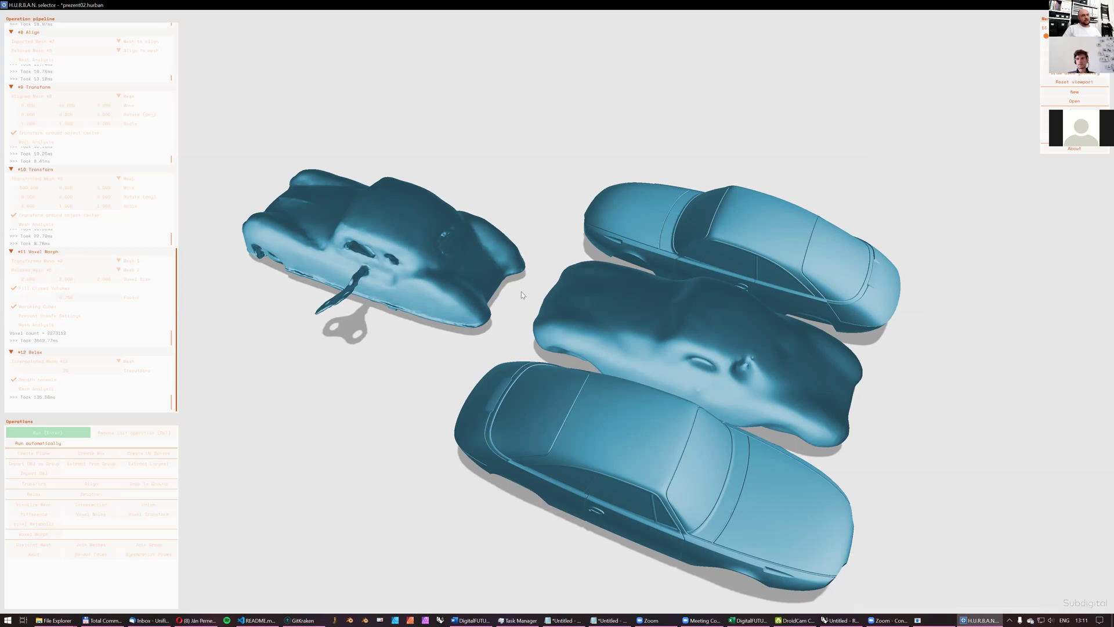
pyautogui.moveTo(531, 294); pyautogui.dragTo(555, 294, button='right')
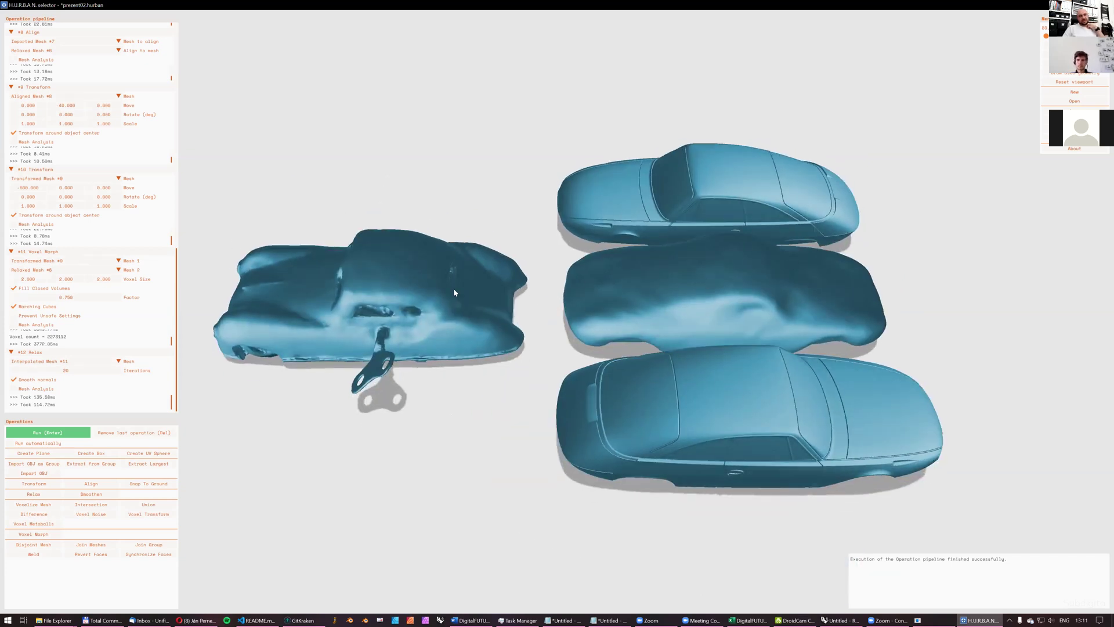
pyautogui.moveTo(428, 290); pyautogui.dragTo(604, 318, button='right')
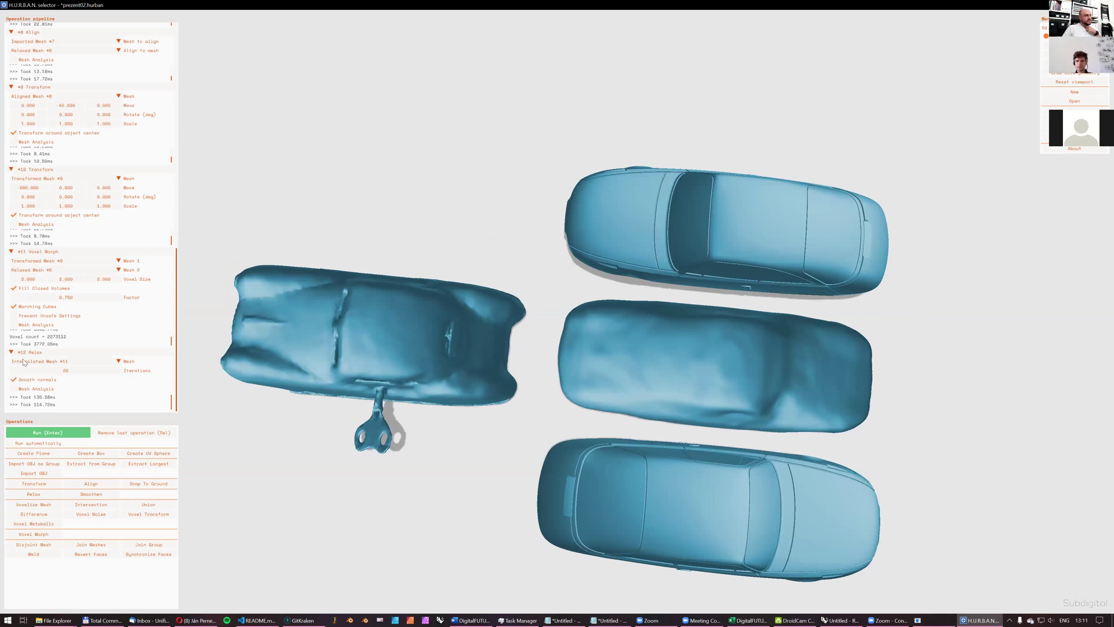
# - Set the factor of Voxel Morph #11 to 0.25, rerun the pipeline and inspect the morph next to the toy car
pyautogui.doubleClick(49, 299)
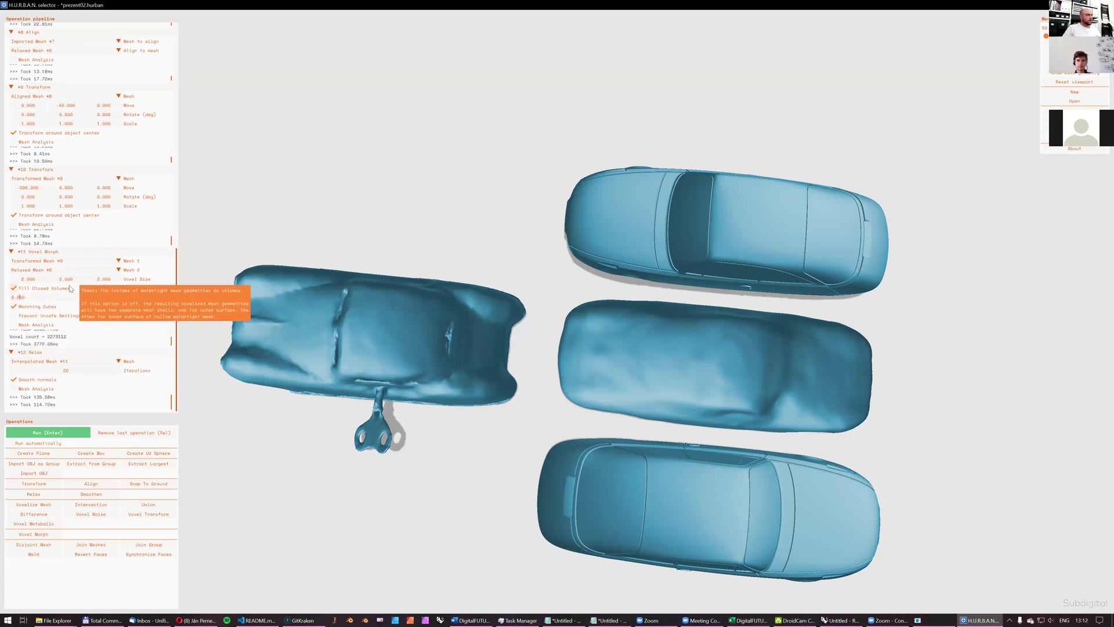
pyautogui.press('Return')
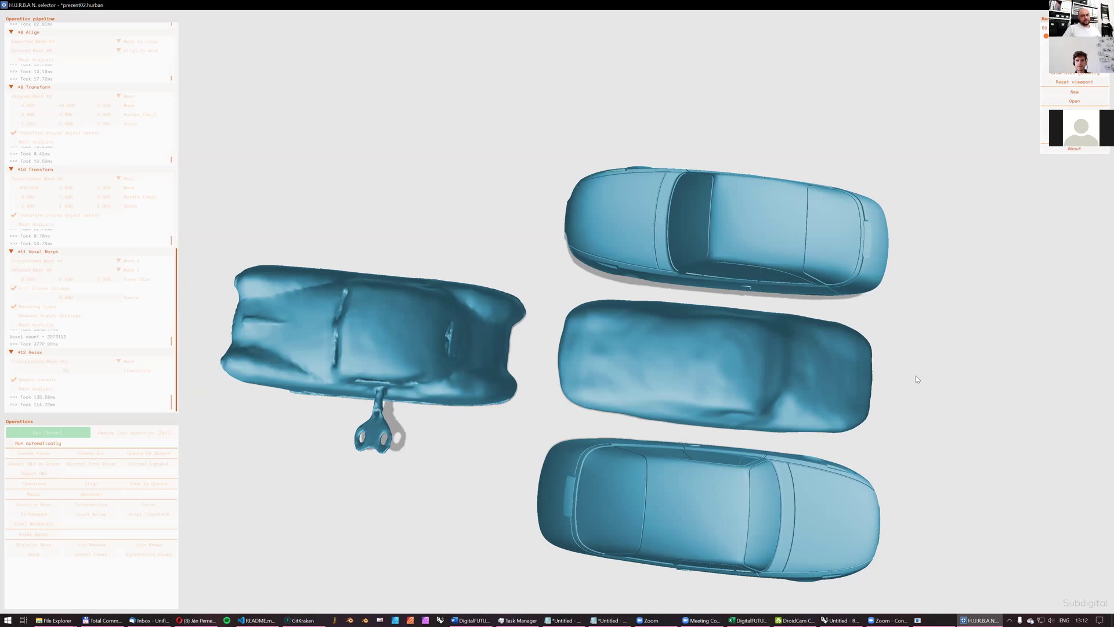
pyautogui.moveTo(906, 377); pyautogui.dragTo(962, 333)
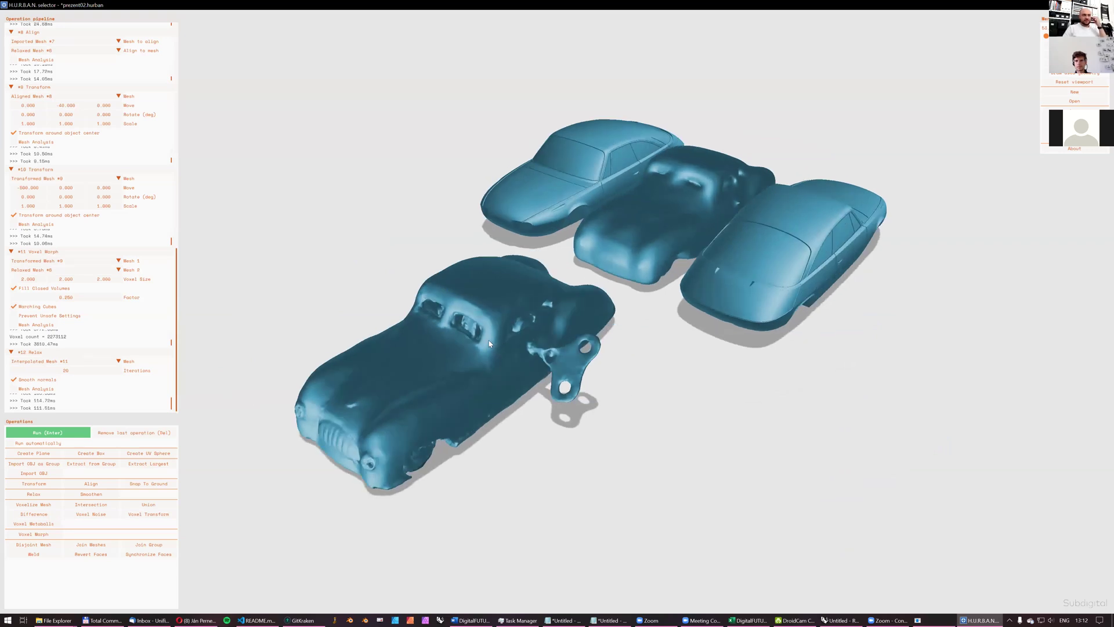
pyautogui.moveTo(483, 366); pyautogui.dragTo(541, 259)
pyautogui.moveTo(711, 331)
pyautogui.mouseDown()
pyautogui.moveTo(618, 308)
pyautogui.moveTo(695, 328)
pyautogui.moveTo(727, 320)
pyautogui.mouseUp()
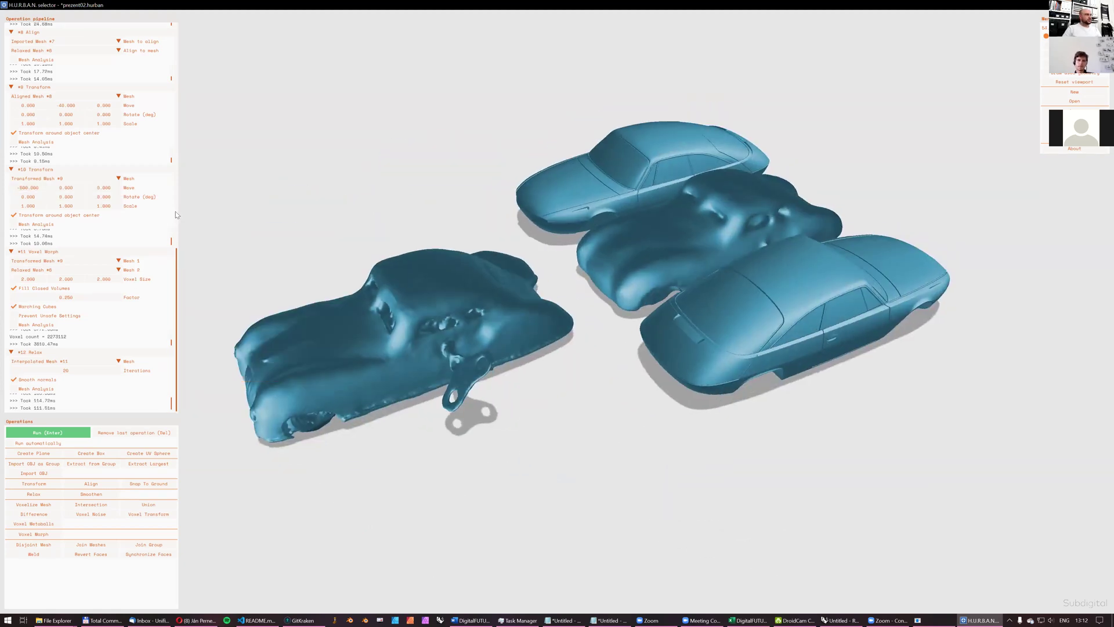
# - Set the factor of the earlier Voxel Morph #5 to 0.25, rerun the pipeline and view the cars from above
pyautogui.scroll(10, 178, 203)
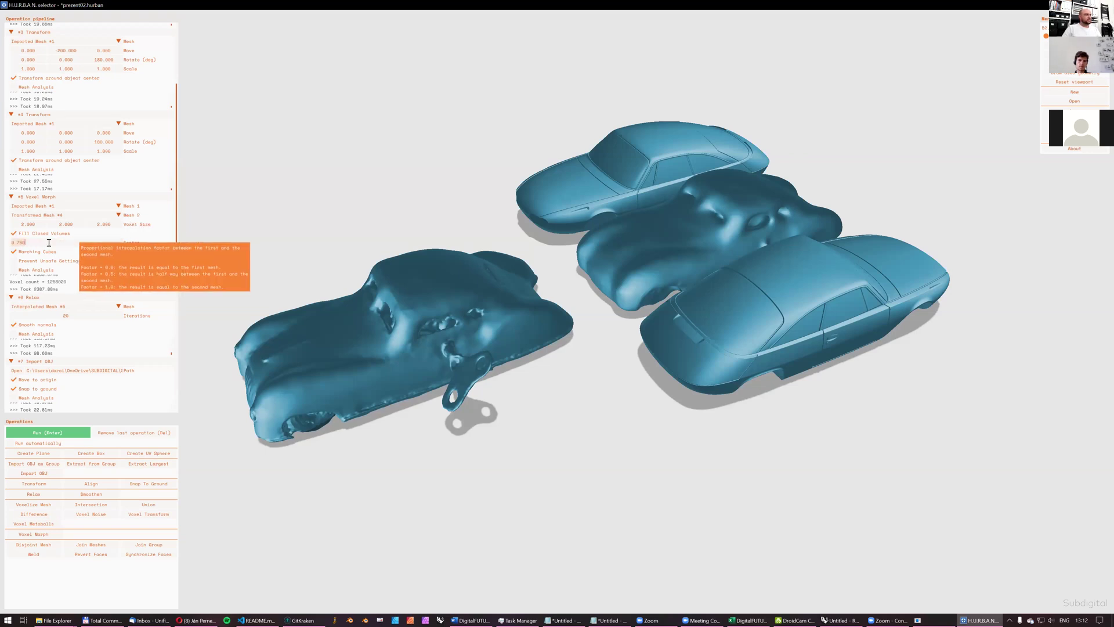
pyautogui.doubleClick(86, 243)
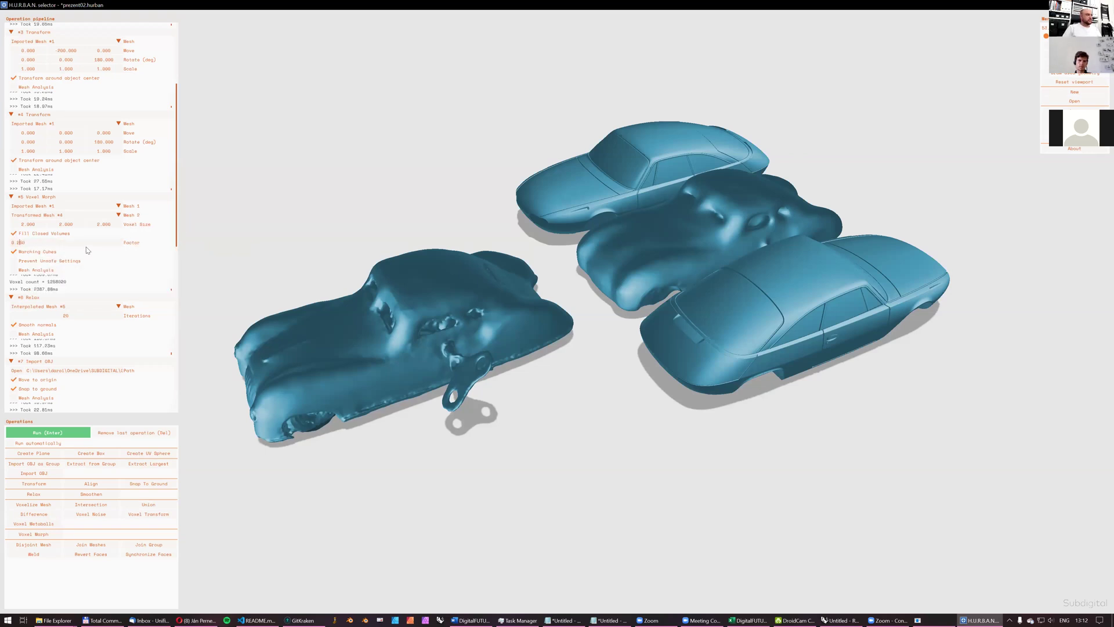
pyautogui.click(68, 433)
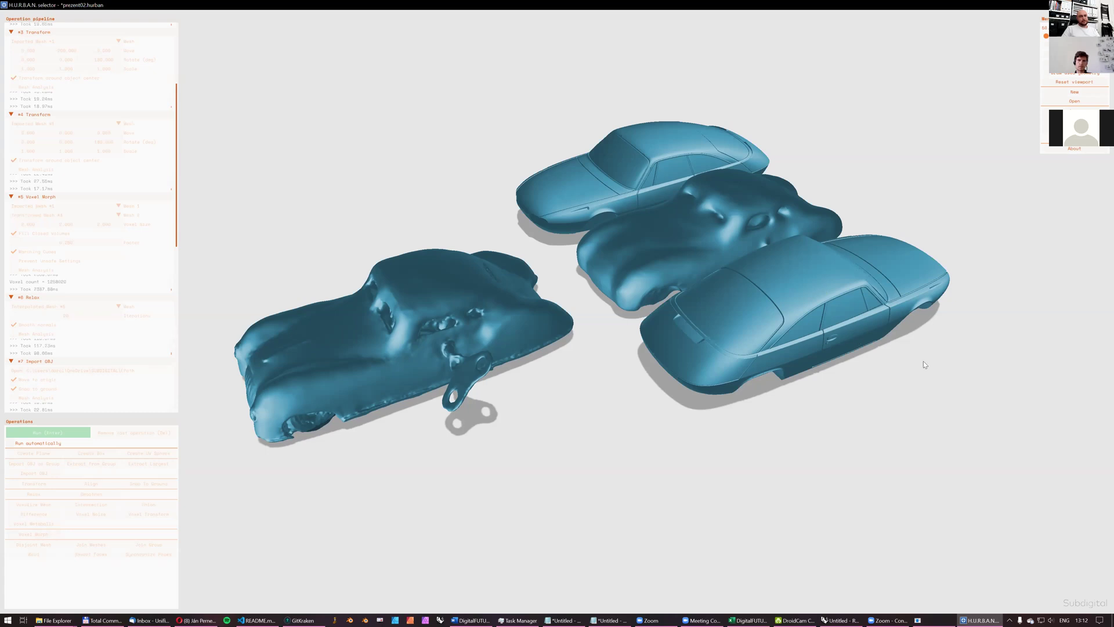
pyautogui.moveTo(819, 350); pyautogui.dragTo(827, 402)
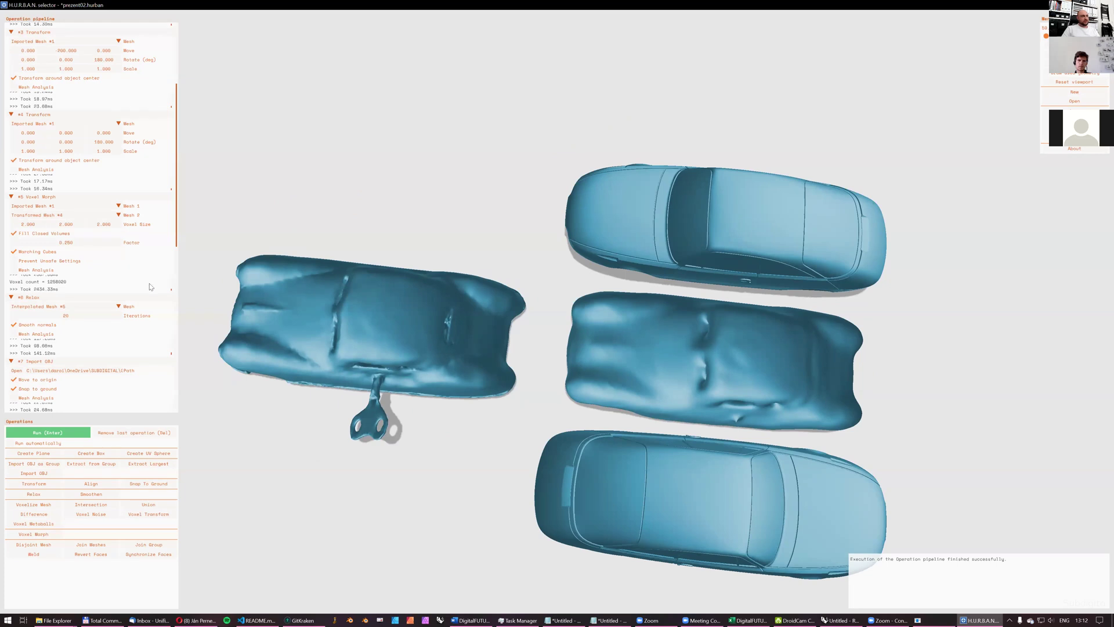
# - Set the factor of Voxel Morph #11 to 0.5, rerun the pipeline and examine the morphed car from the side and above
pyautogui.scroll(-7, 171, 373)
pyautogui.doubleClick(74, 299)
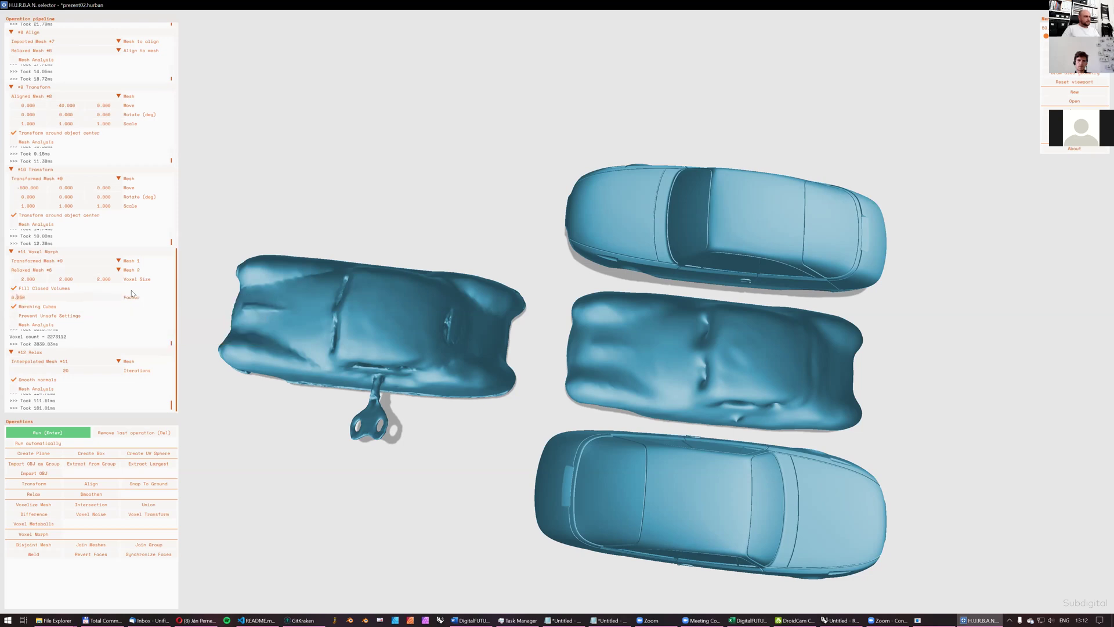
pyautogui.write('0.5')
pyautogui.press('Return')
pyautogui.click(49, 433)
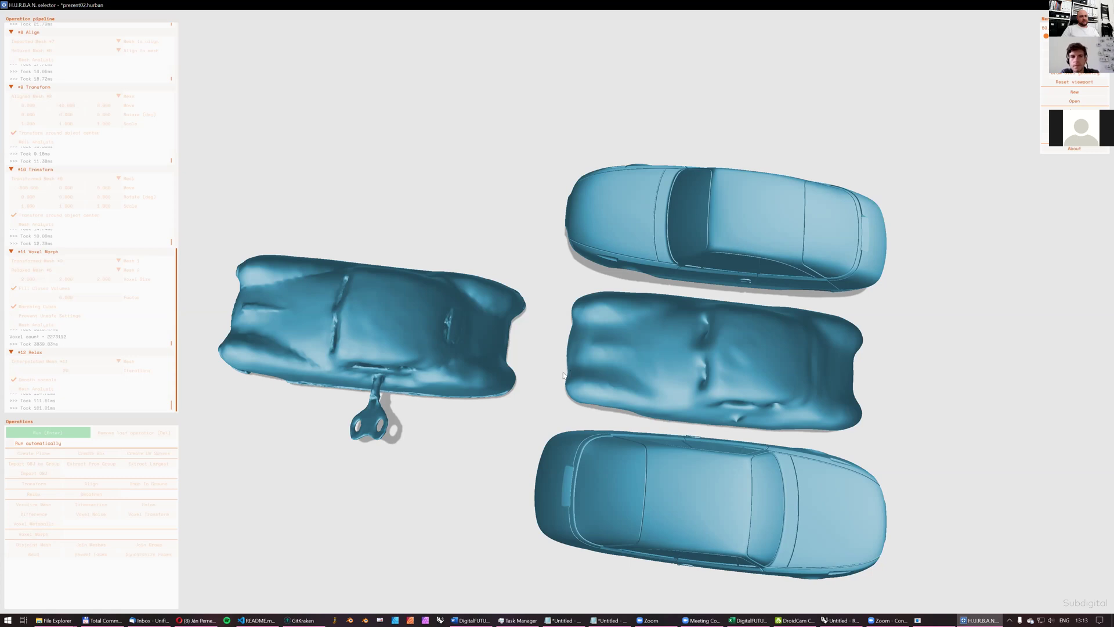
pyautogui.moveTo(566, 372); pyautogui.dragTo(654, 315)
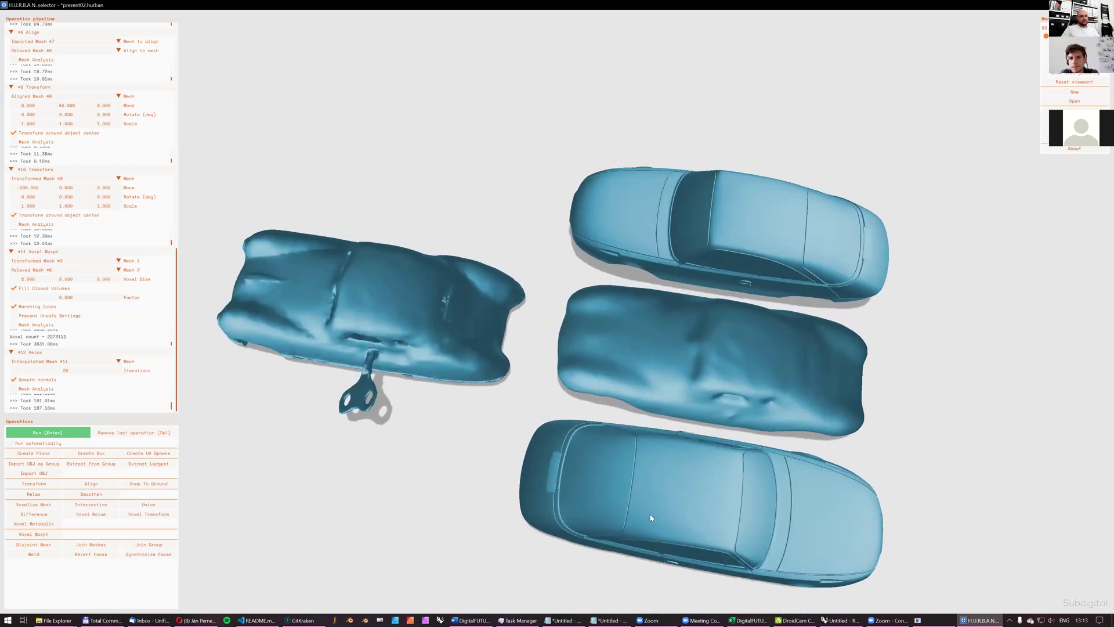
pyautogui.moveTo(885, 358); pyautogui.dragTo(834, 239)
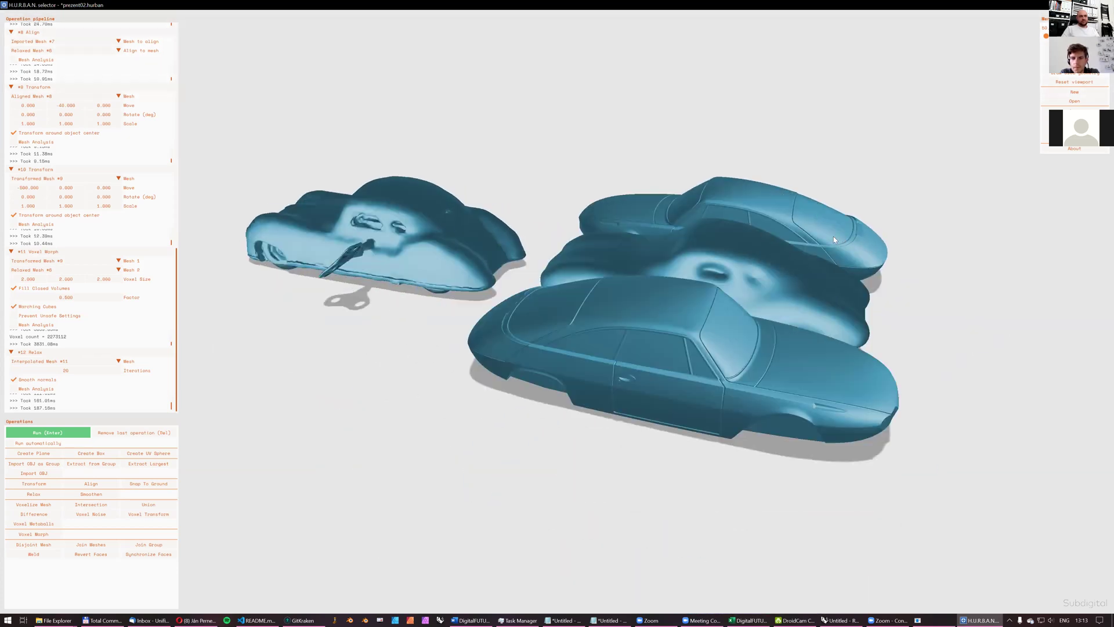
pyautogui.moveTo(428, 215); pyautogui.dragTo(793, 337)
pyautogui.moveTo(663, 468); pyautogui.dragTo(538, 326)
pyautogui.moveTo(876, 380); pyautogui.dragTo(876, 409)
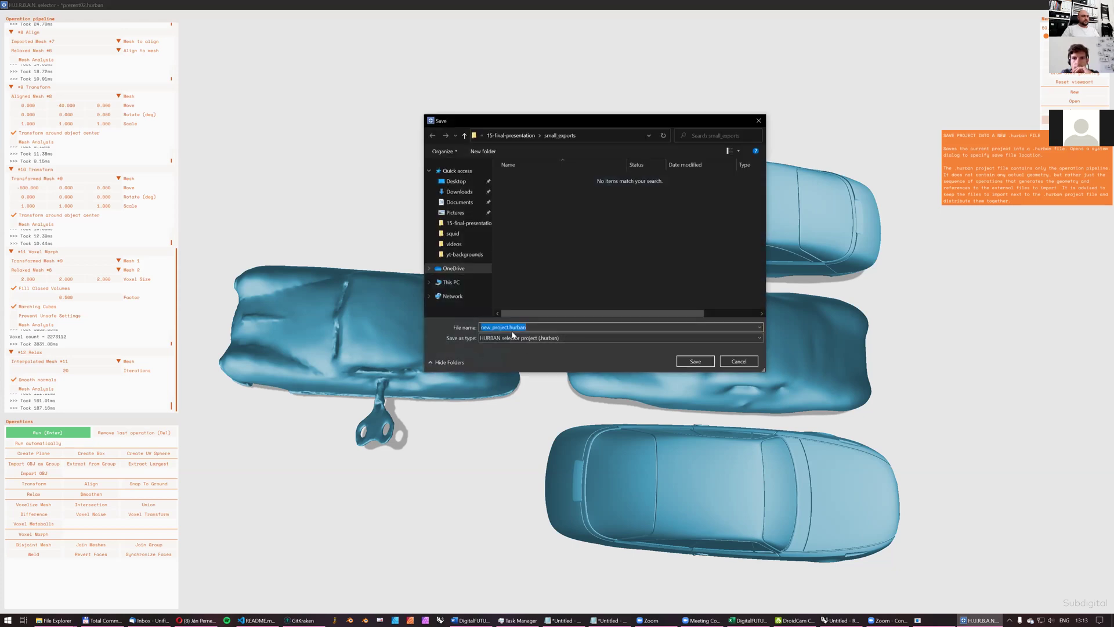
# - Save the project as prezent03.hurban in the 15-final-presentation folder
pyautogui.click(520, 138)
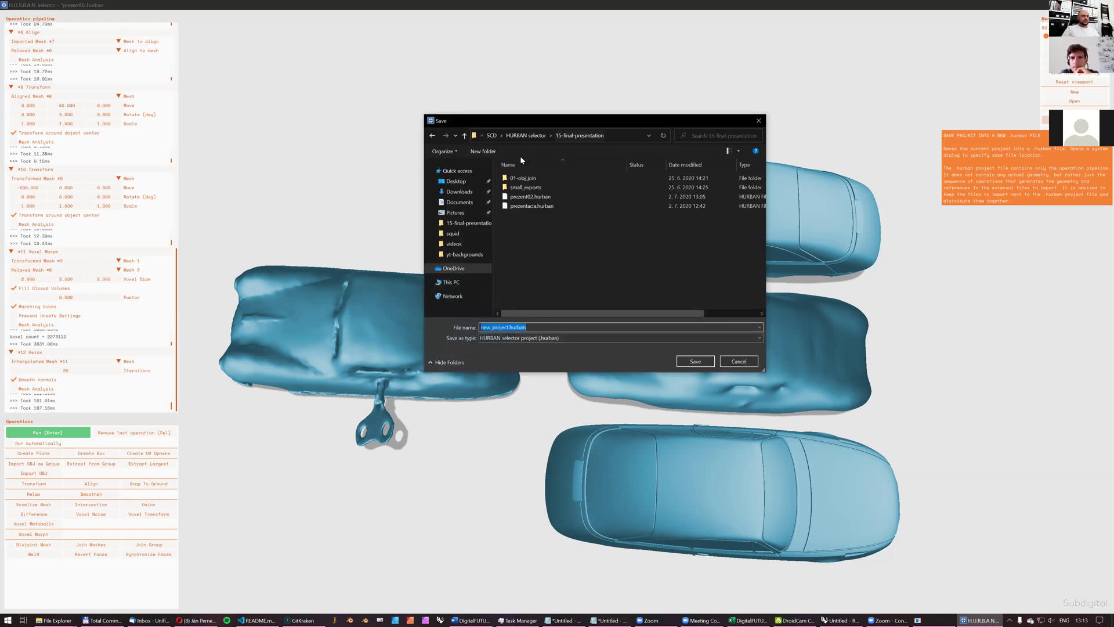
pyautogui.click(522, 196)
pyautogui.click(503, 327)
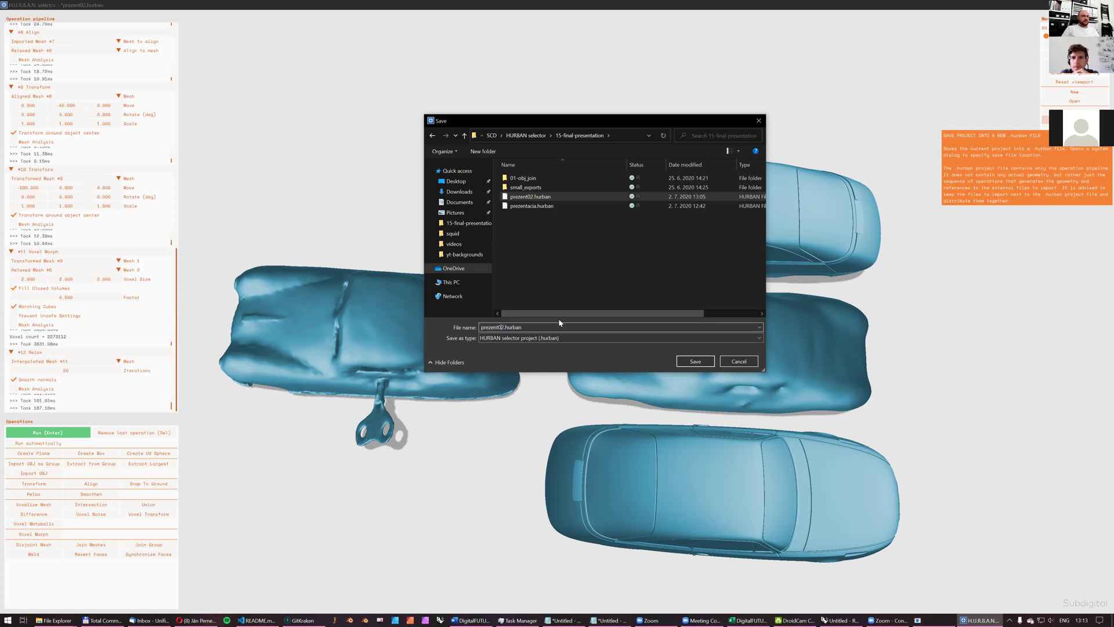
pyautogui.press('BackSpace')
pyautogui.write('3')
pyautogui.press('Return')
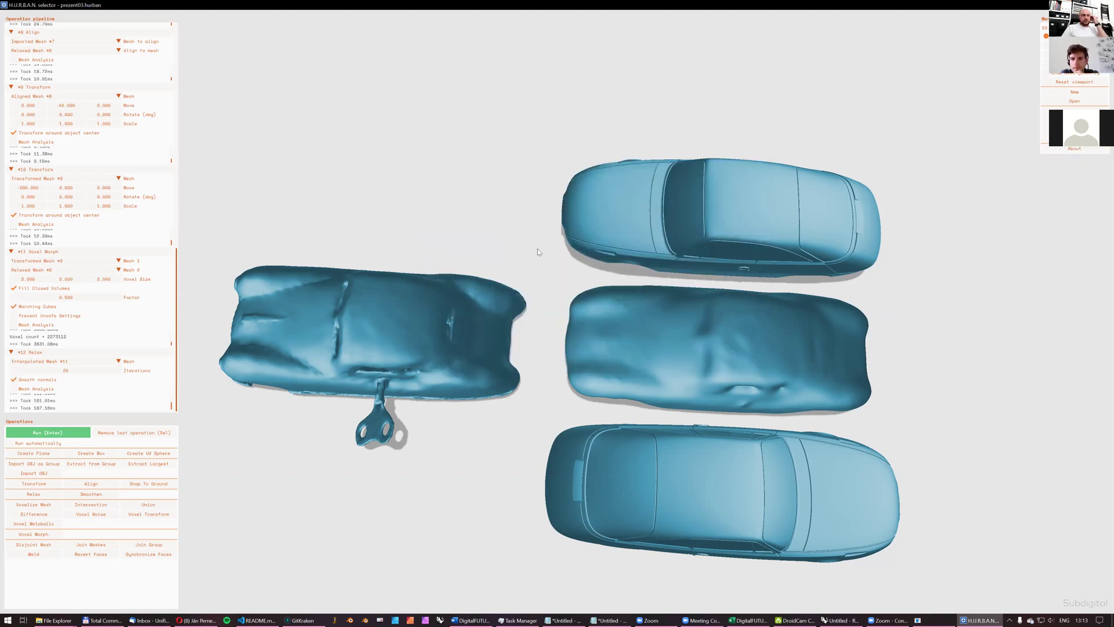
# - Replace the model in Import OBJ #7 with Cajnik.obj from the small_exports folder and rerun the pipeline
pyautogui.moveTo(367, 351); pyautogui.dragTo(343, 408, button='middle')
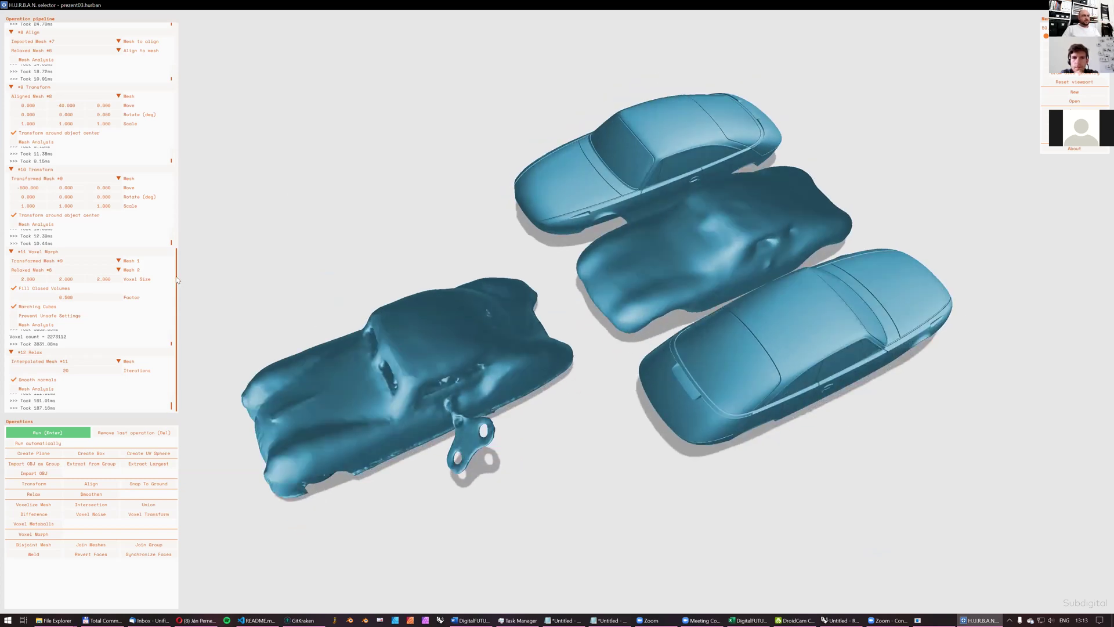
pyautogui.moveTo(176, 253); pyautogui.dragTo(175, 105)
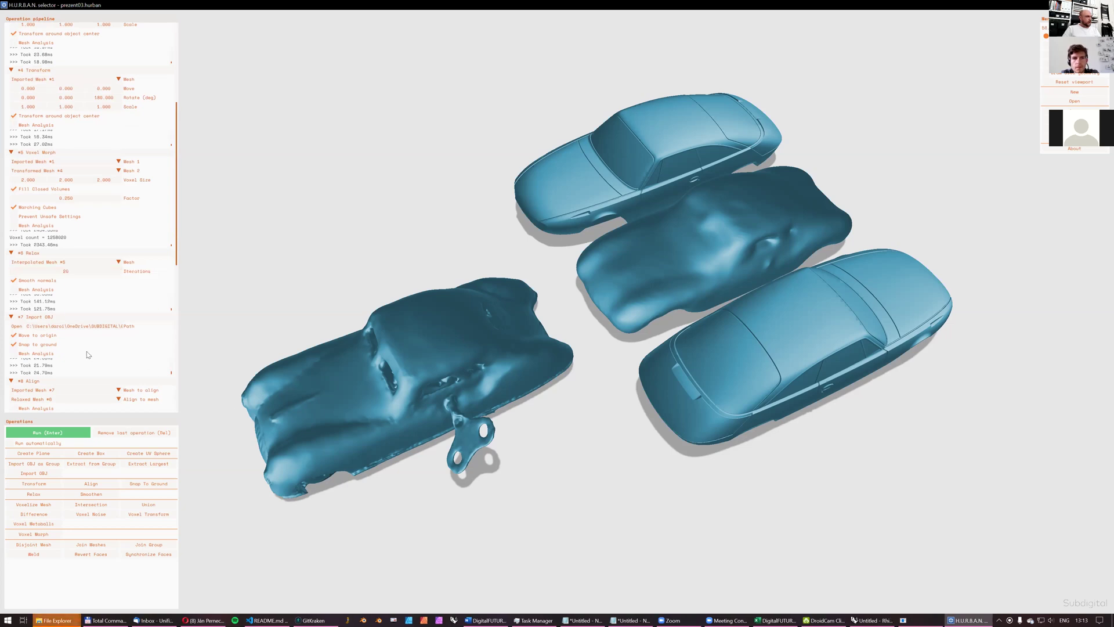
pyautogui.click(16, 326)
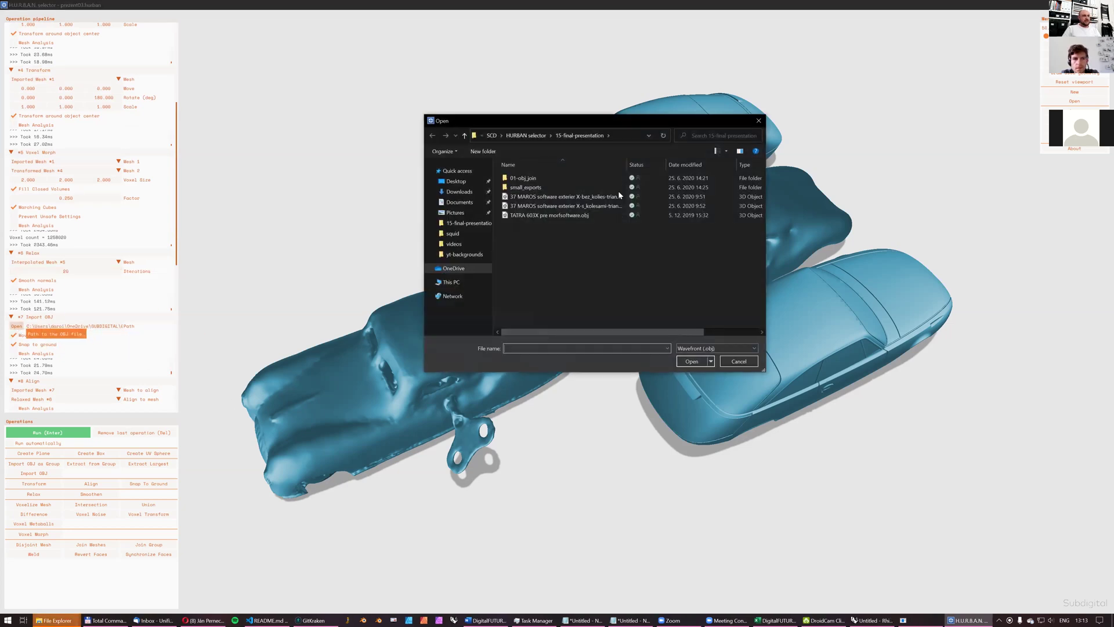
pyautogui.doubleClick(525, 187)
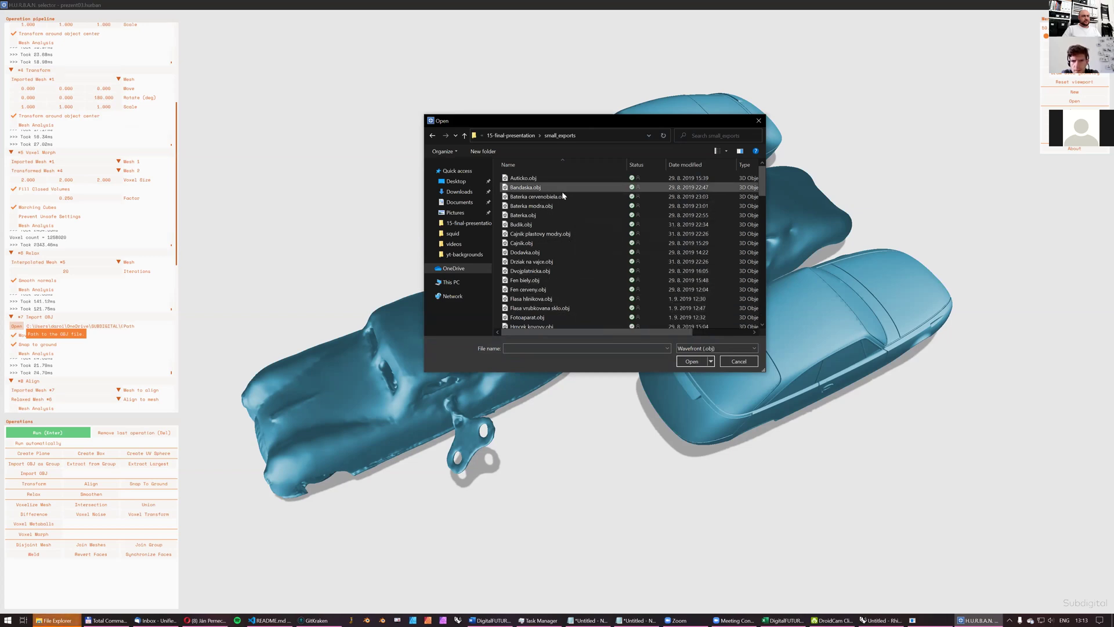
pyautogui.click(551, 243)
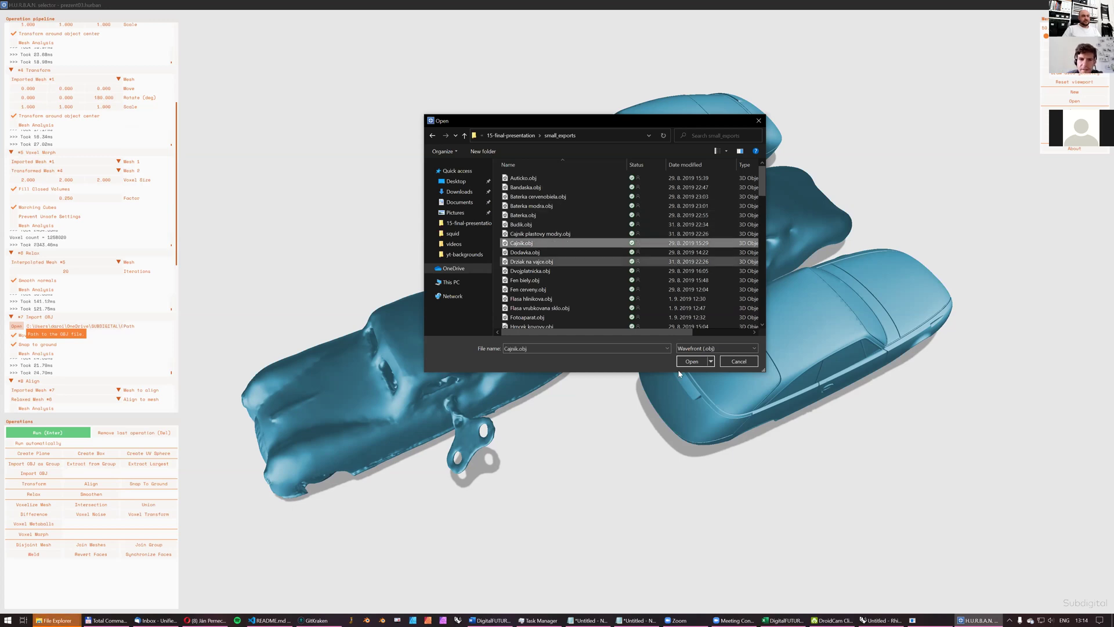
pyautogui.click(691, 362)
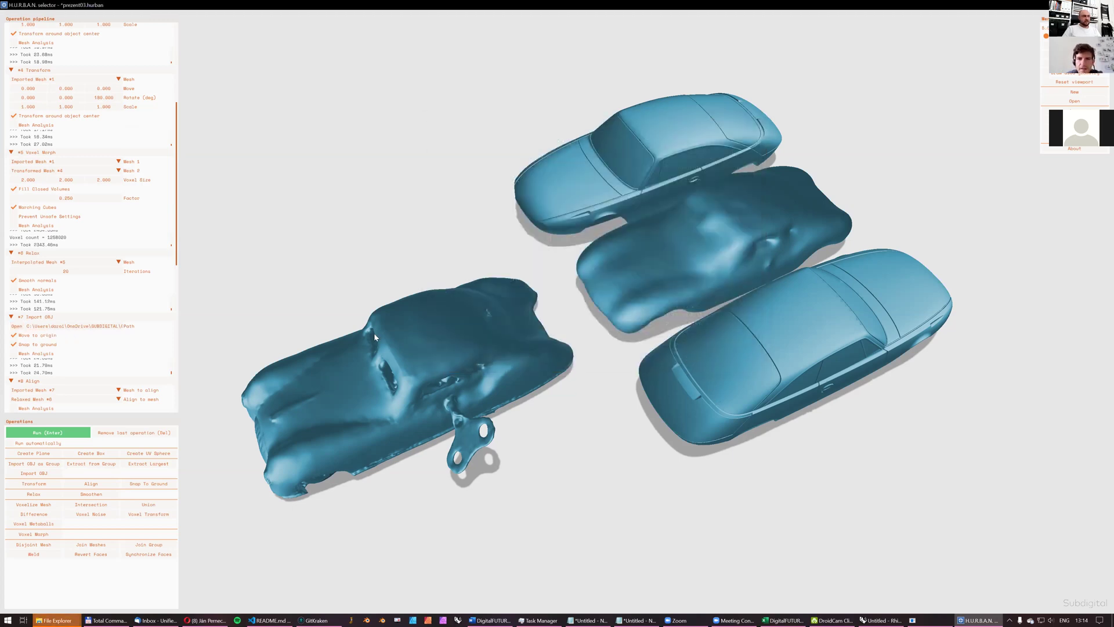
pyautogui.click(57, 444)
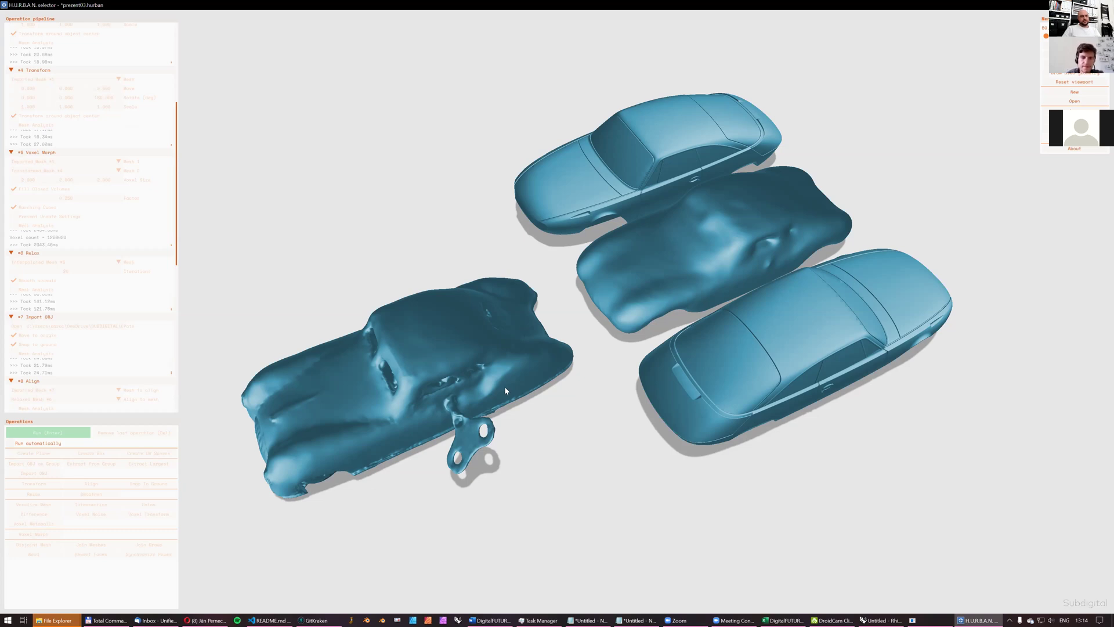
# - Examine the kettle and its morph with the car from several angles, comparing the result with both source cars
pyautogui.moveTo(539, 382); pyautogui.dragTo(487, 383)
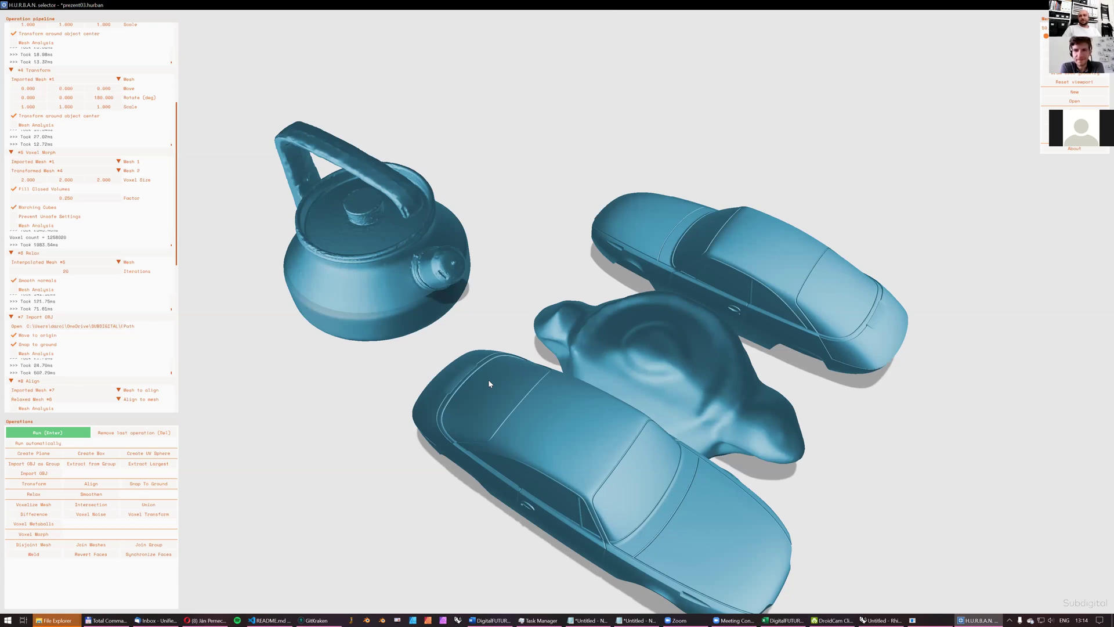
pyautogui.moveTo(604, 280); pyautogui.dragTo(610, 274)
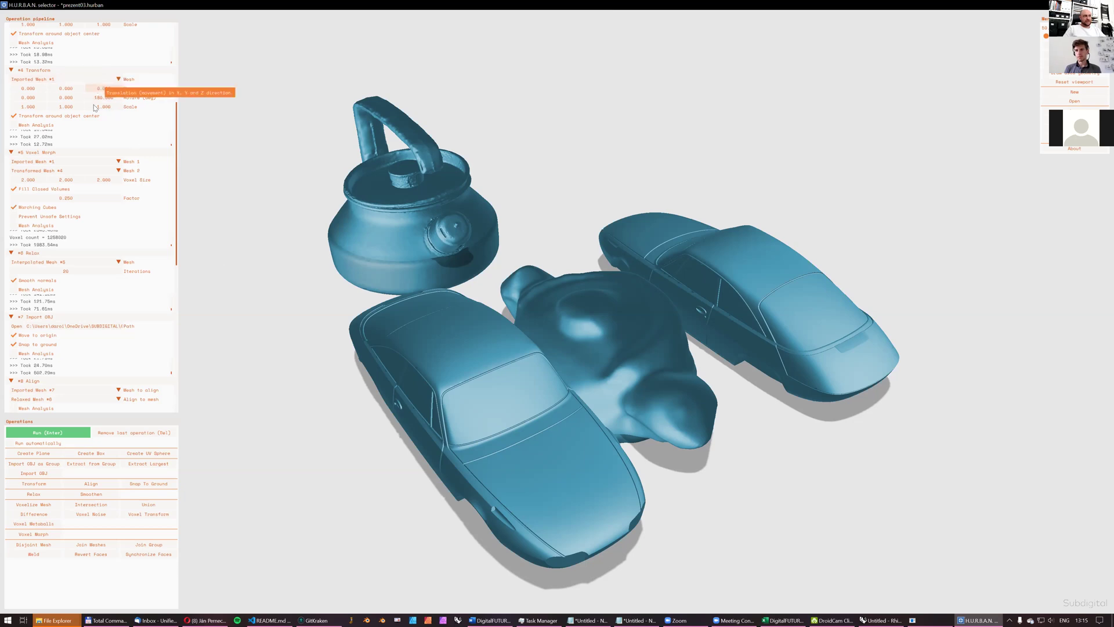
pyautogui.moveTo(147, 276)
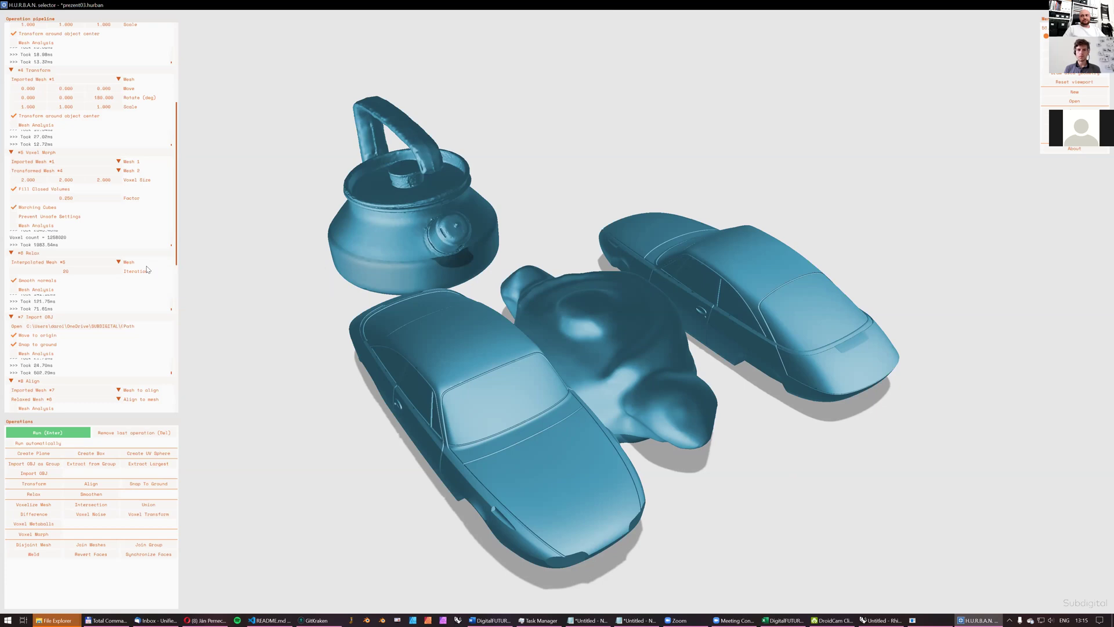
pyautogui.moveTo(528, 329); pyautogui.dragTo(349, 302, button='middle')
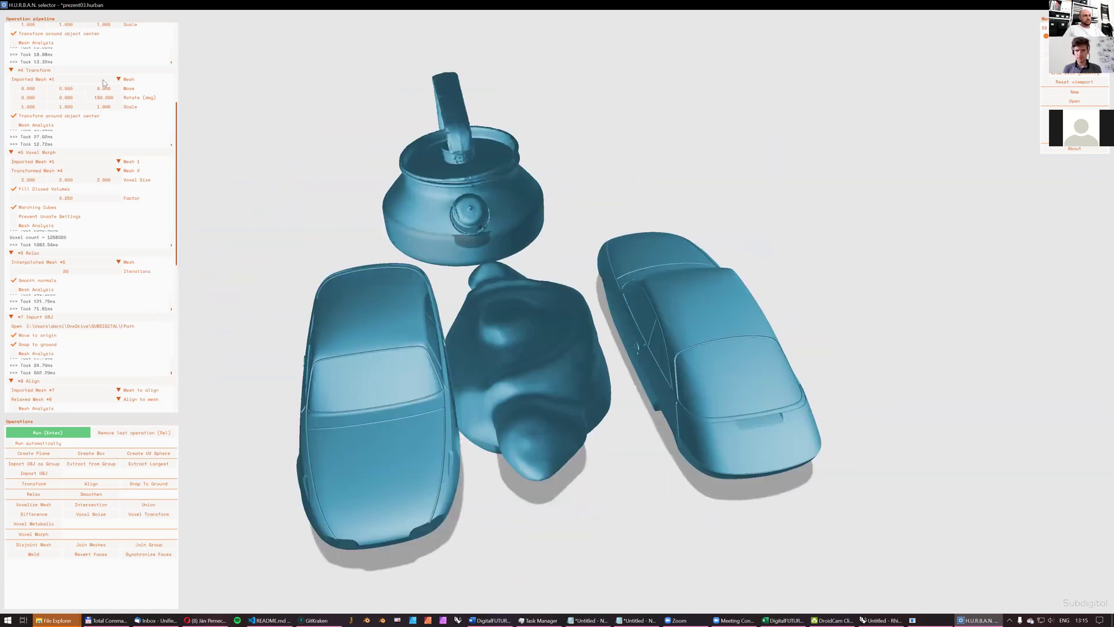
pyautogui.moveTo(607, 303); pyautogui.dragTo(565, 291, button='middle')
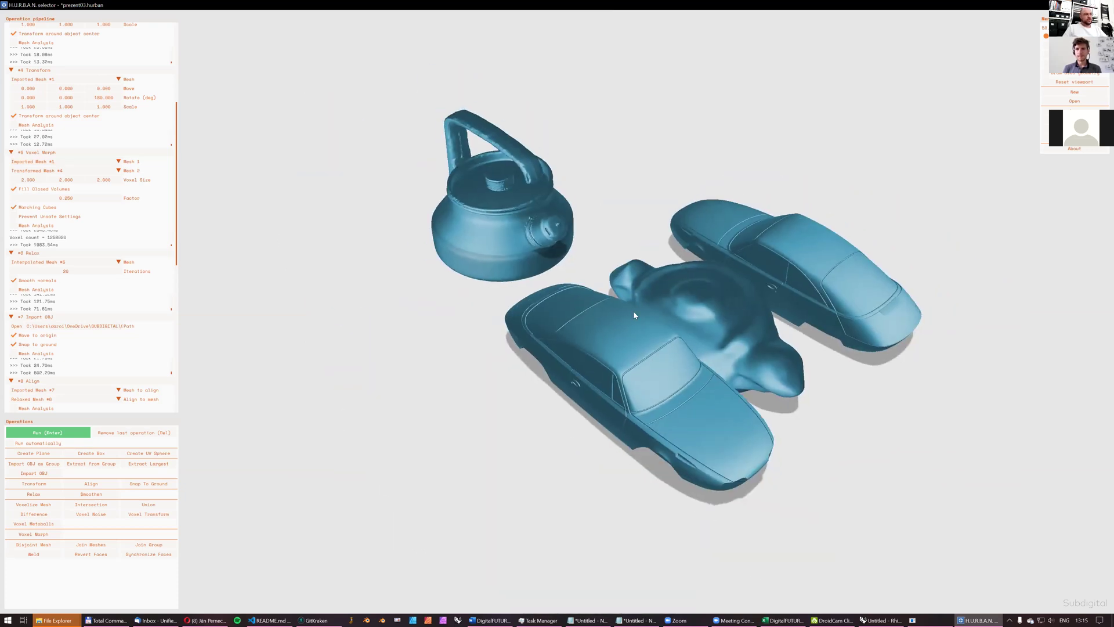
pyautogui.moveTo(526, 208); pyautogui.dragTo(560, 240, button='middle')
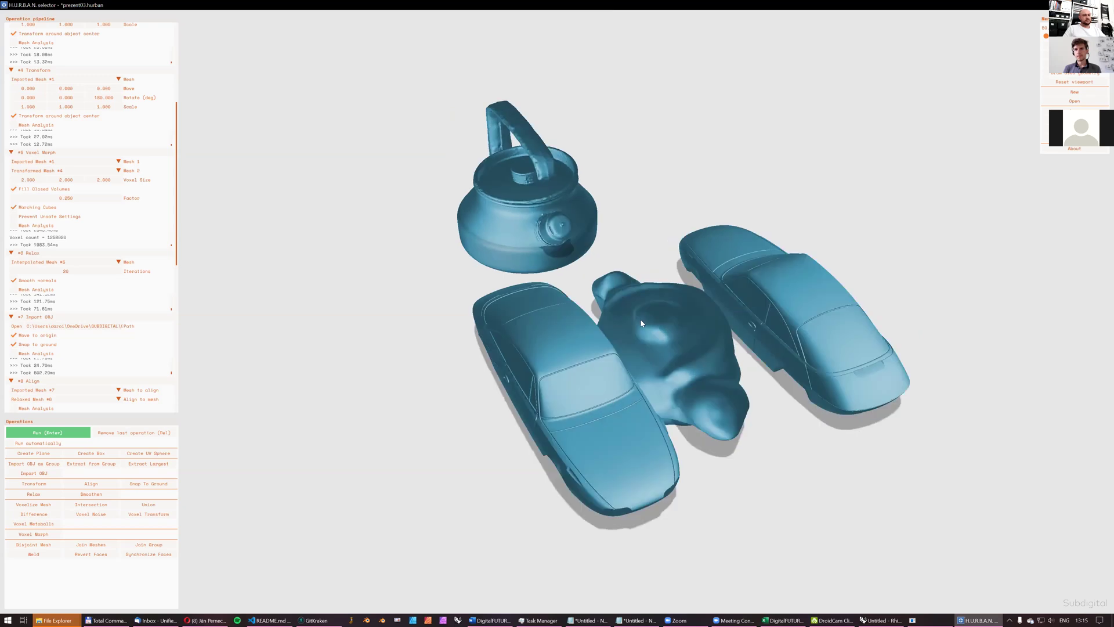
pyautogui.scroll(5, 663, 334)
pyautogui.moveTo(662, 335)
pyautogui.mouseDown(button='middle')
pyautogui.moveTo(642, 343)
pyautogui.moveTo(660, 338)
pyautogui.mouseUp(button='middle')
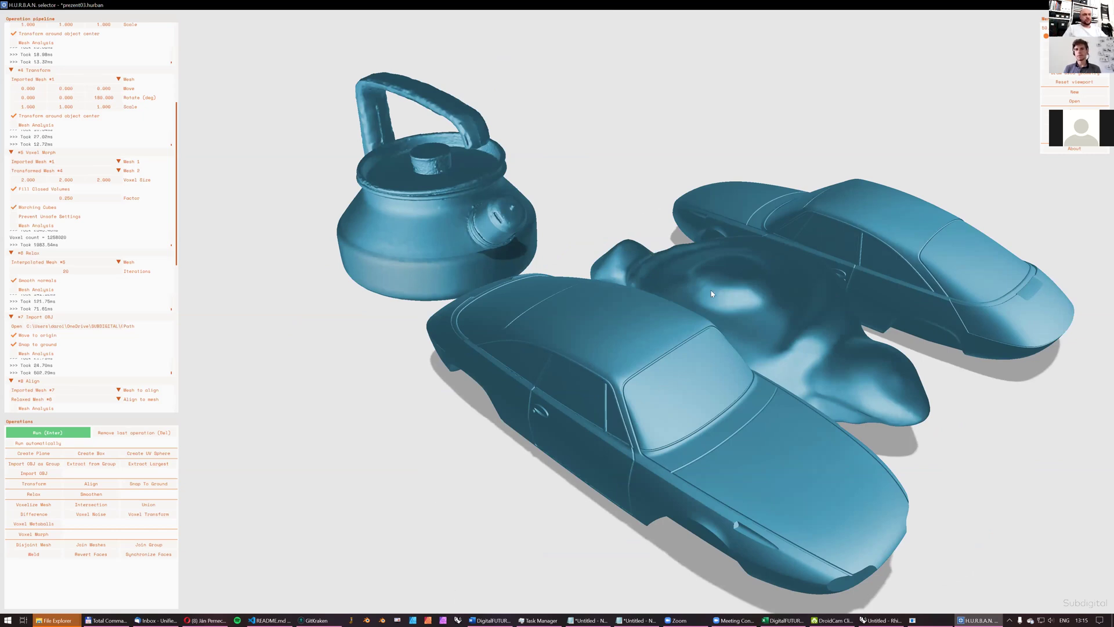
pyautogui.moveTo(785, 319); pyautogui.dragTo(551, 275, button='middle')
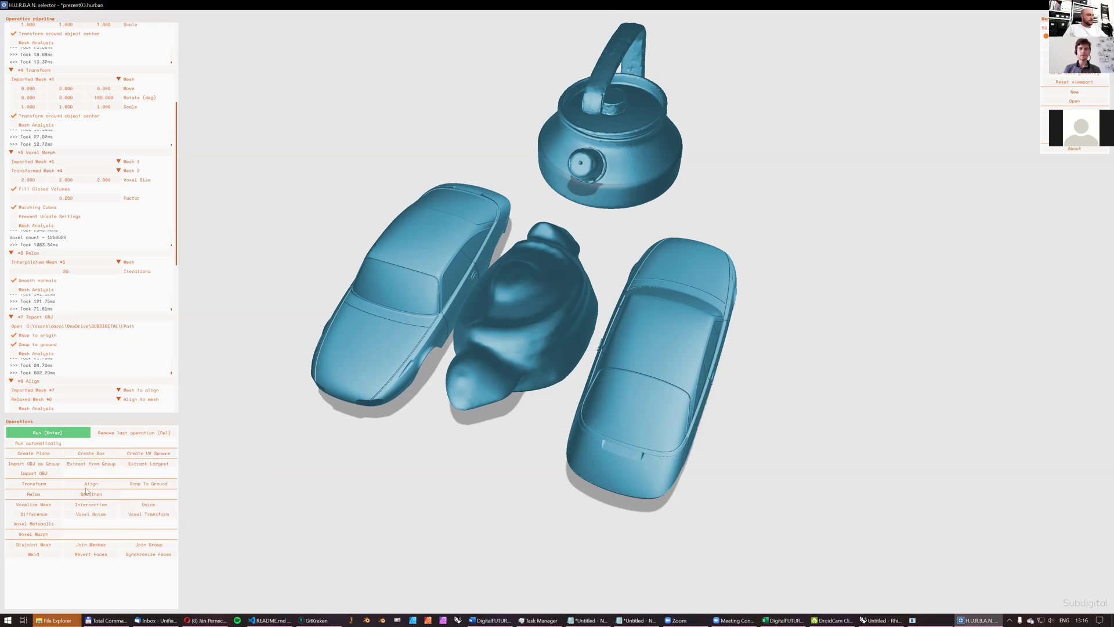
pyautogui.moveTo(552, 416)
pyautogui.mouseDown()
pyautogui.moveTo(577, 412)
pyautogui.moveTo(566, 411)
pyautogui.mouseUp()
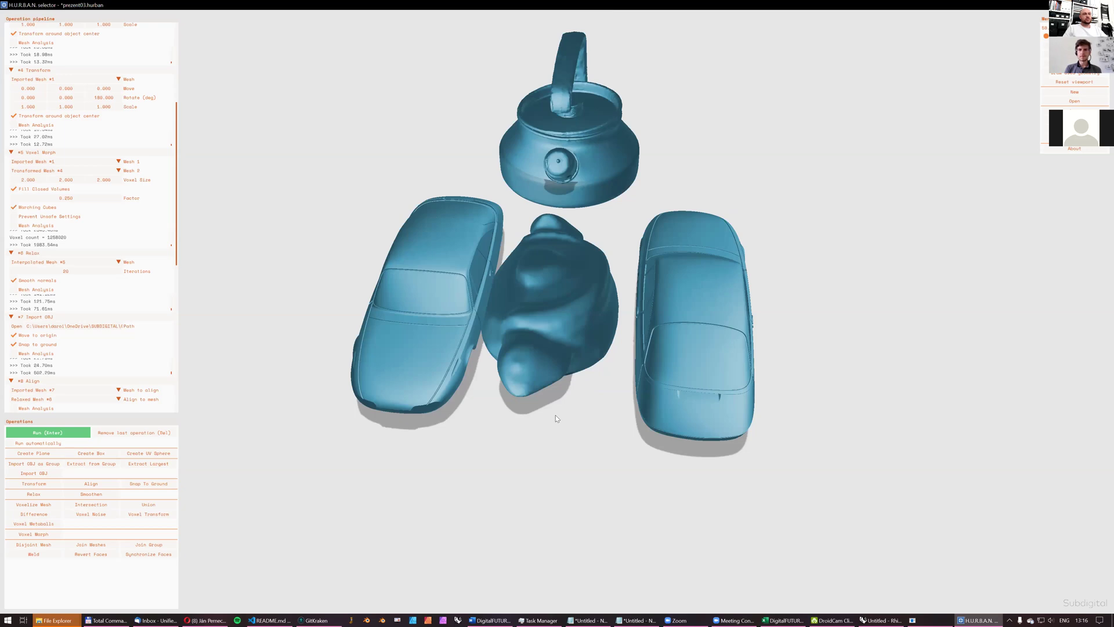
pyautogui.moveTo(565, 415); pyautogui.dragTo(468, 384)
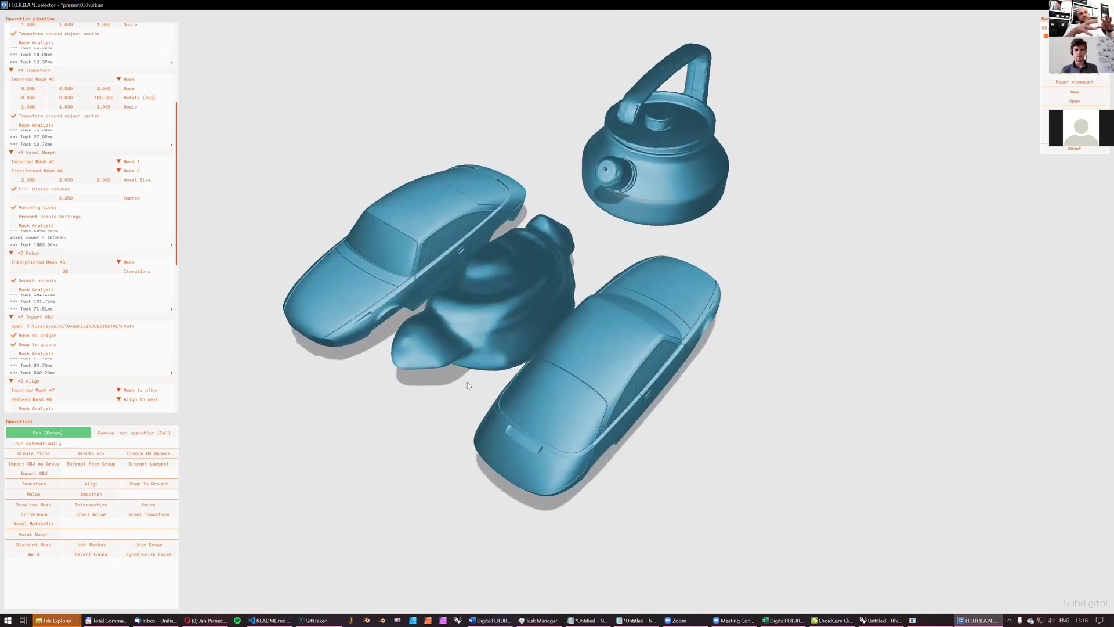